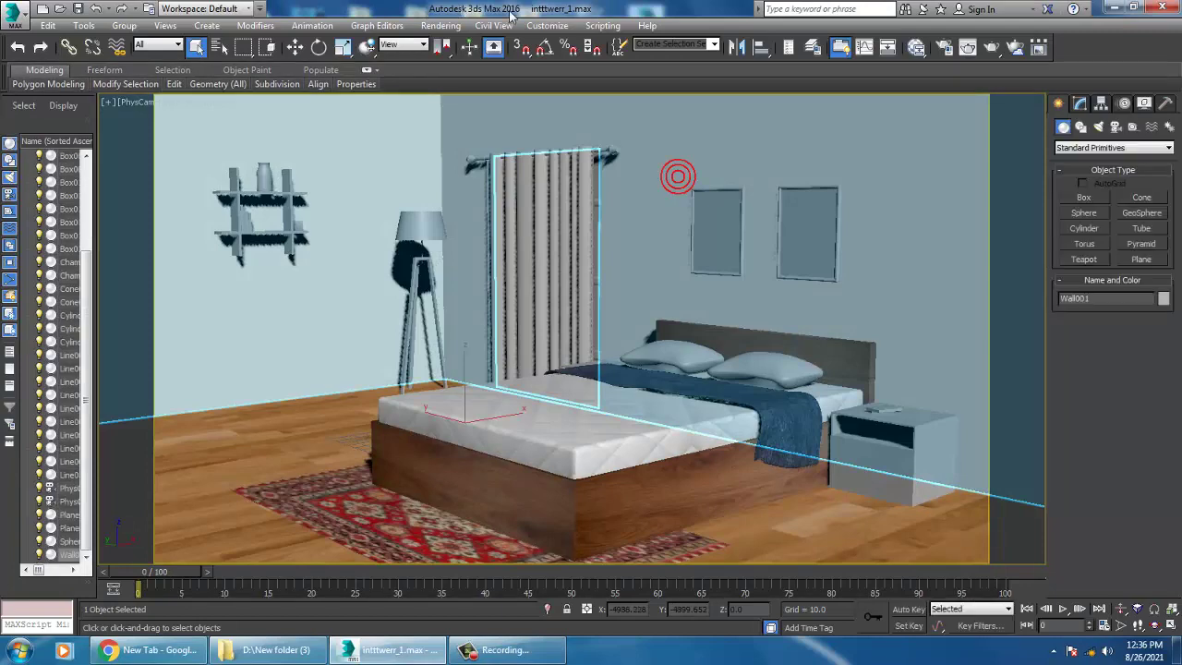
- View the reference image 0.jpg from the intttttee folder on drive D and place it beside the bedroom model
click(440, 25)
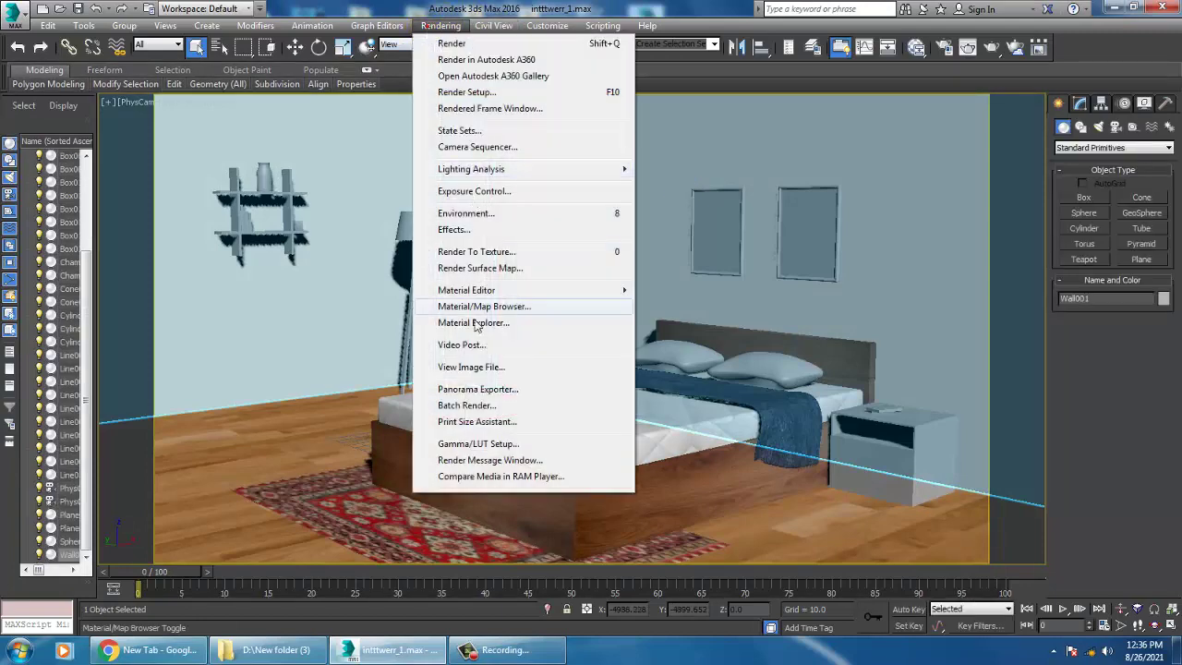
click(487, 368)
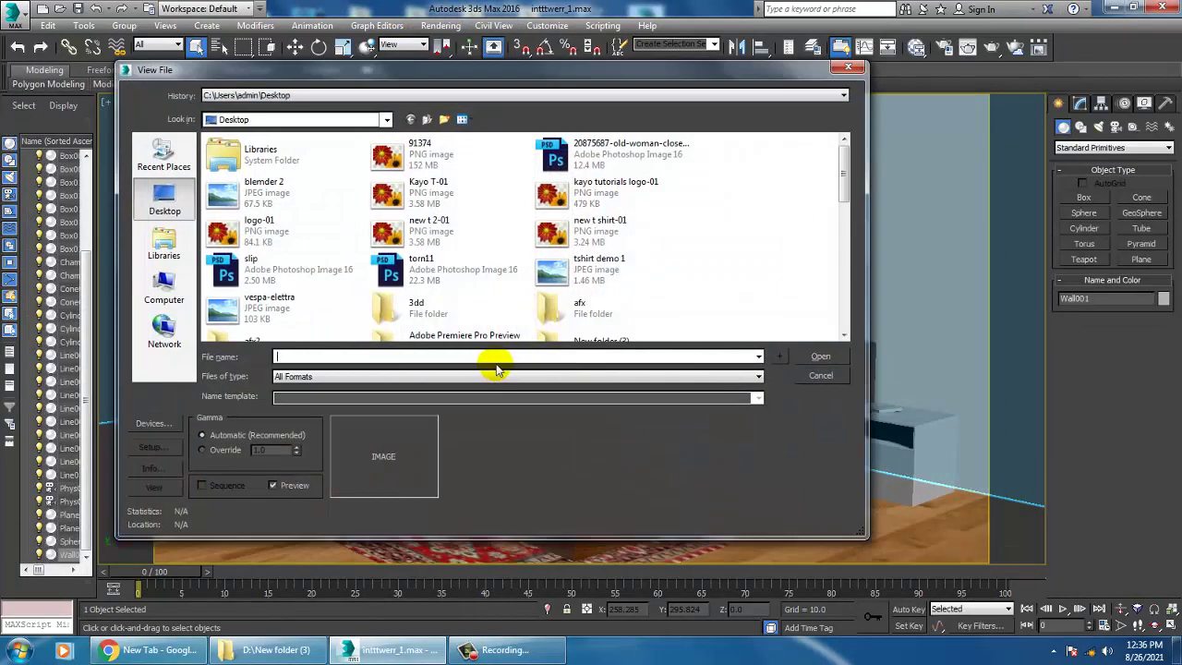
click(163, 287)
double_click(482, 180)
click(285, 246)
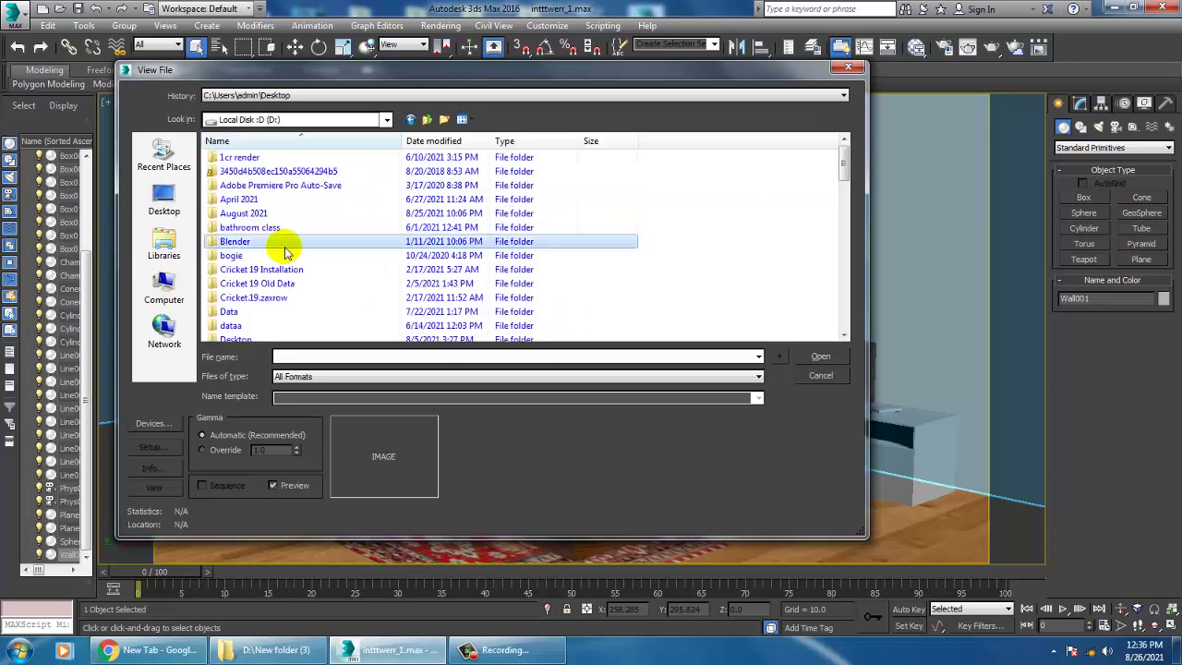
key(i)
double_click(257, 157)
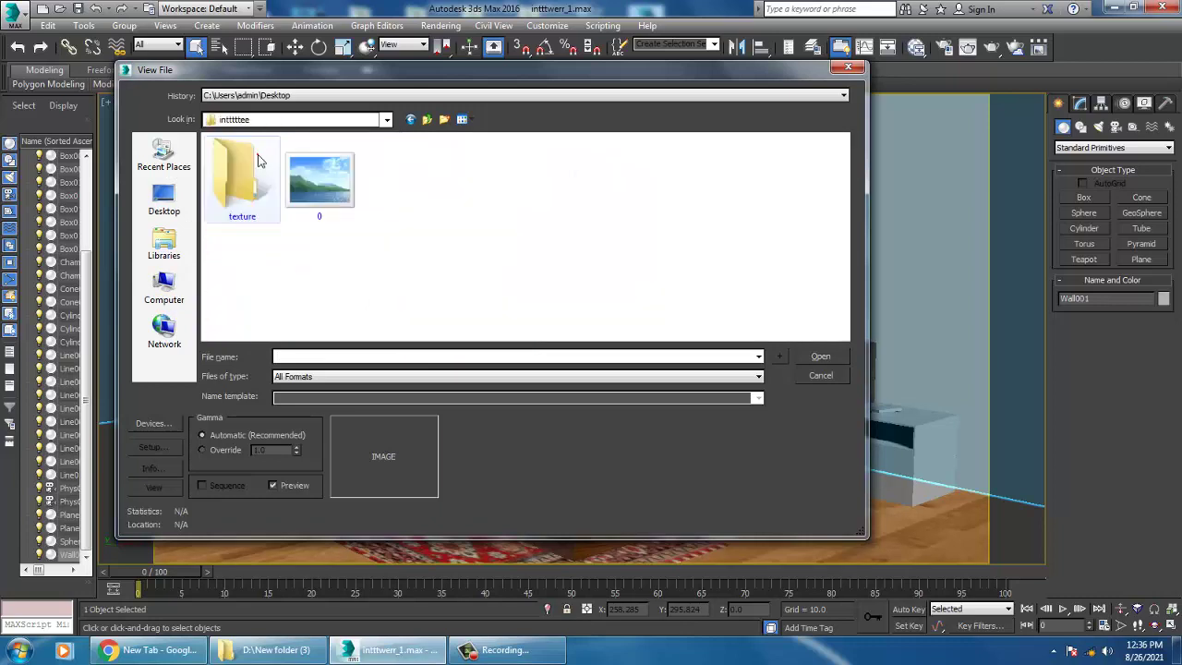
click(326, 179)
double_click(326, 185)
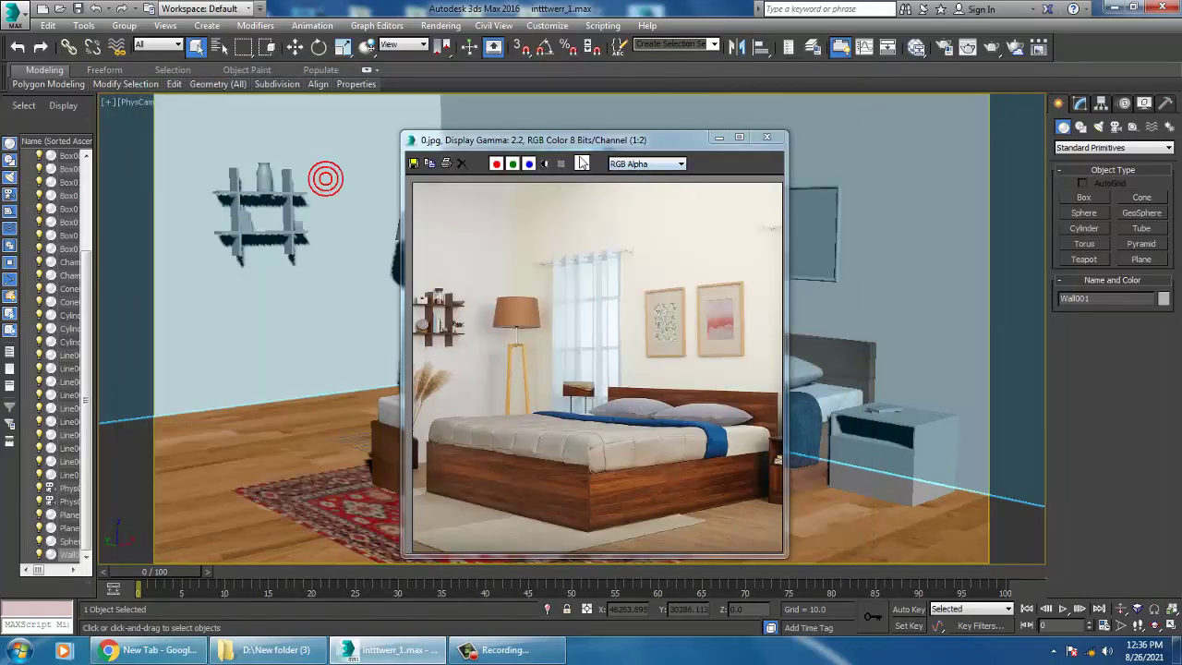
drag(554, 146, 161, 143)
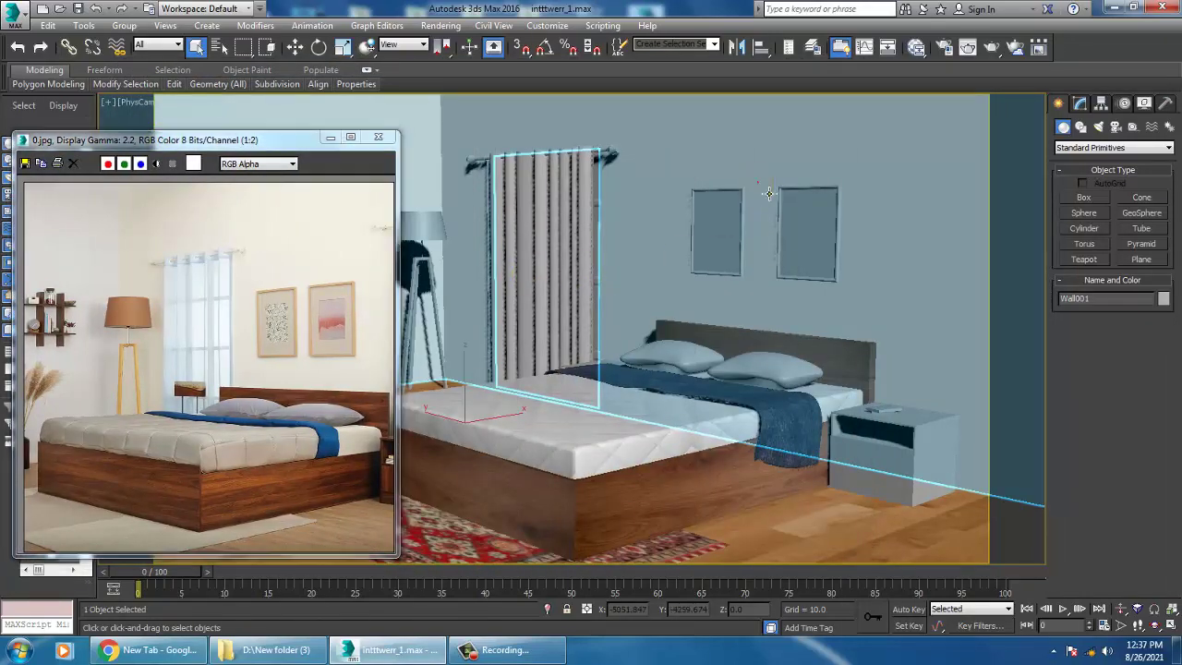
- Switch the viewport from the camera to a Perspective view that shows the whole bedroom from above
scroll(772, 231, up, 3)
key(p)
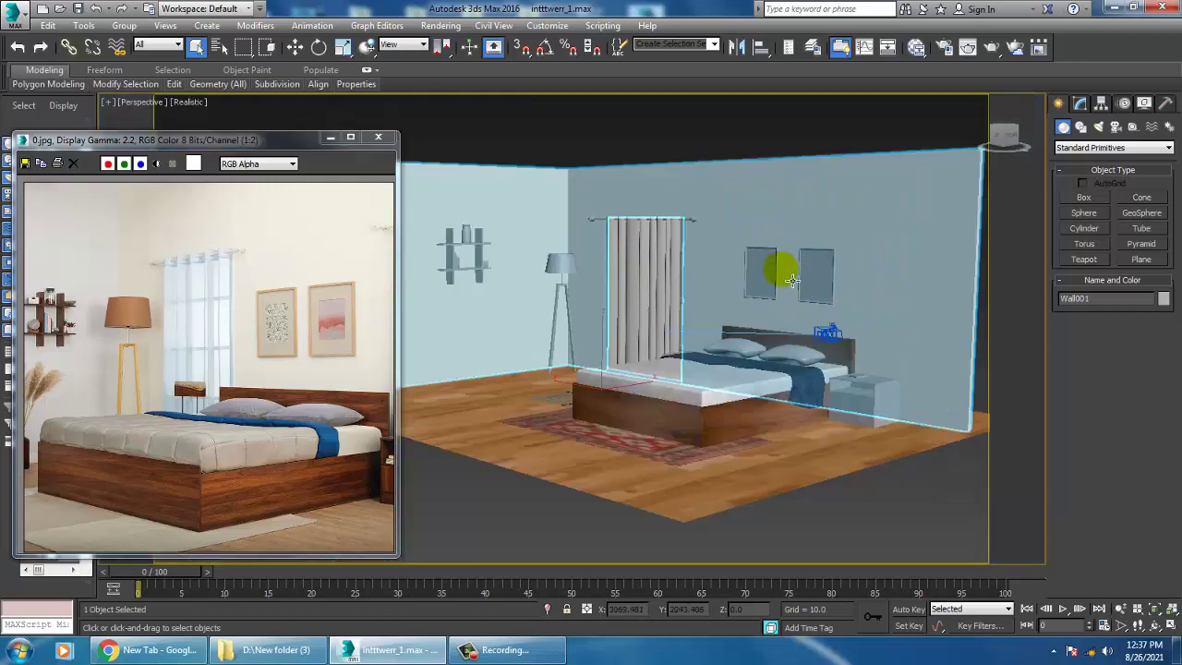
alt+middle_drag(783, 267, 783, 230)
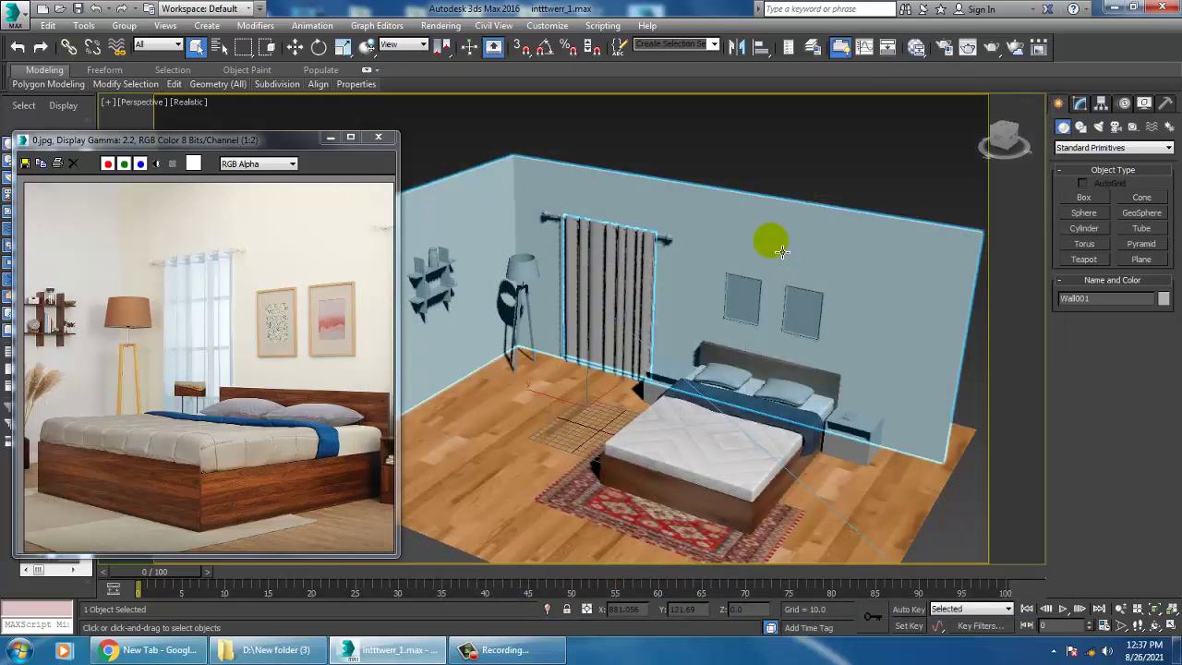
- Open the Slate Material Editor and display the parameters of the existing wall VRayMtl material
key(m)
middle_drag(679, 474, 691, 191)
middle_drag(702, 371, 718, 120)
middle_drag(716, 372, 711, 272)
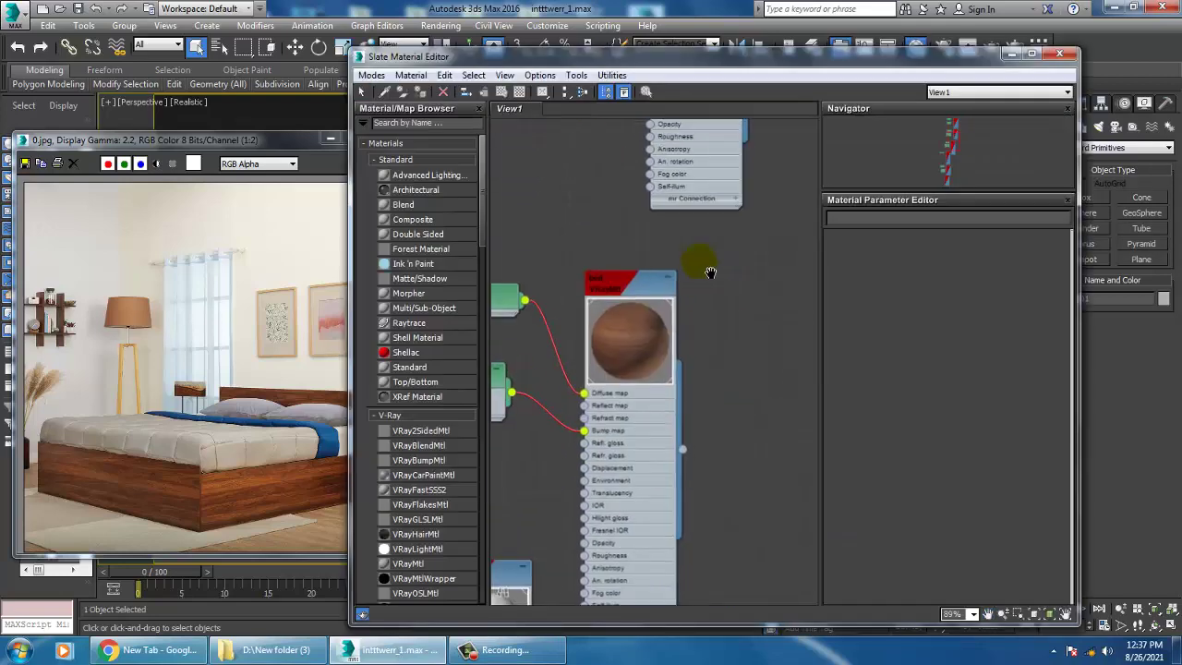
middle_drag(690, 351, 746, 154)
middle_drag(750, 409, 802, 110)
middle_drag(669, 415, 739, 166)
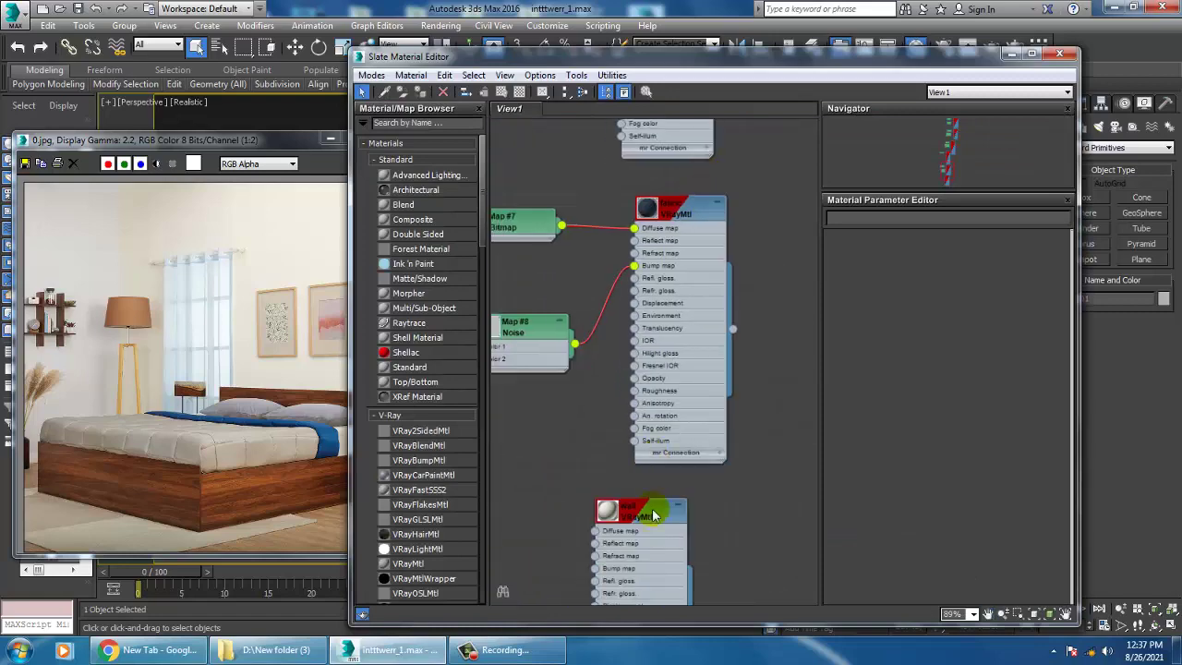
middle_drag(660, 515, 666, 266)
middle_drag(660, 449, 664, 444)
click(610, 261)
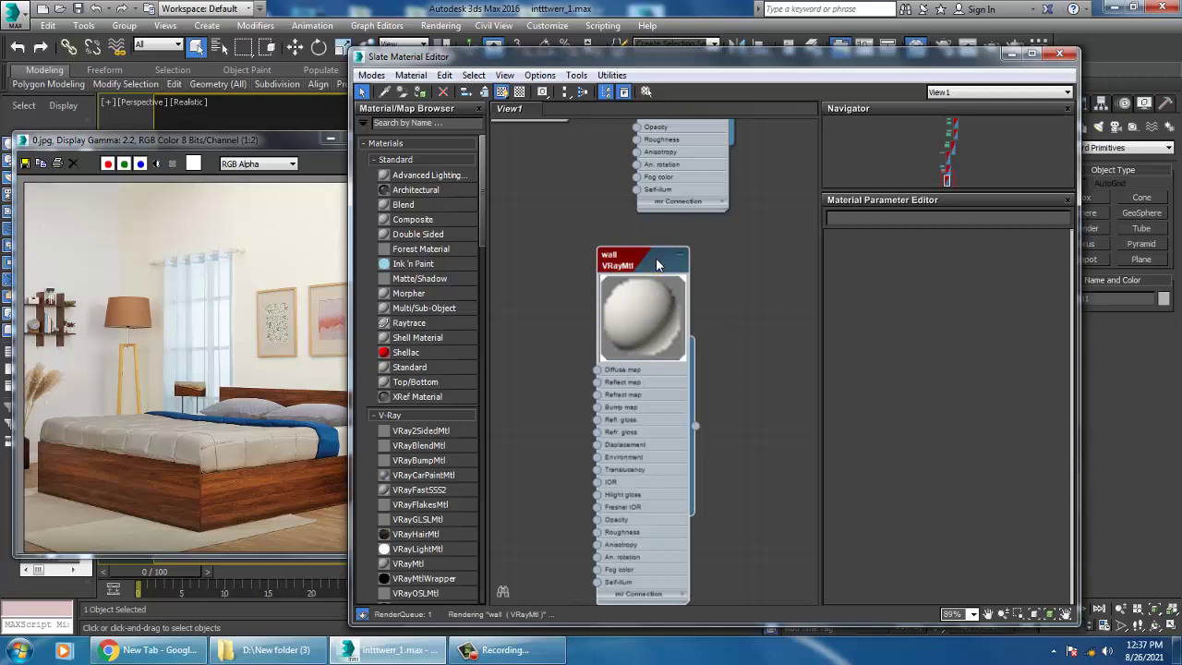
double_click(652, 309)
- Set the wall material's diffuse colour to beige, RGB 184, 169, 122, and check the deselected wall in the viewport
click(904, 254)
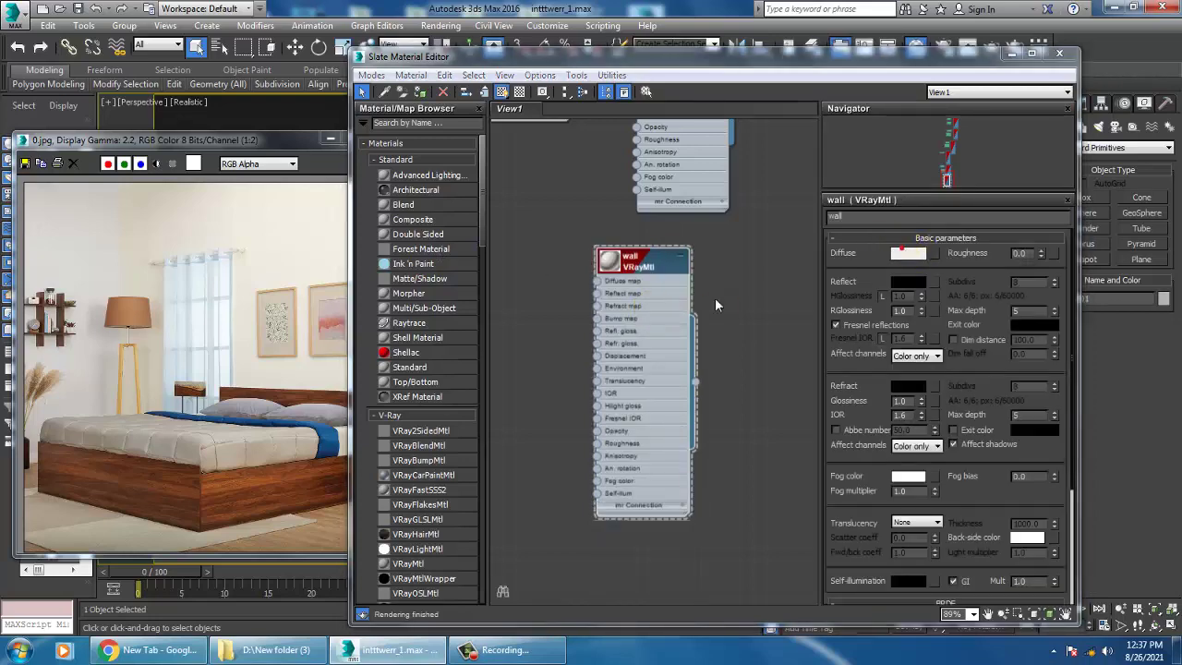
drag(438, 192, 437, 151)
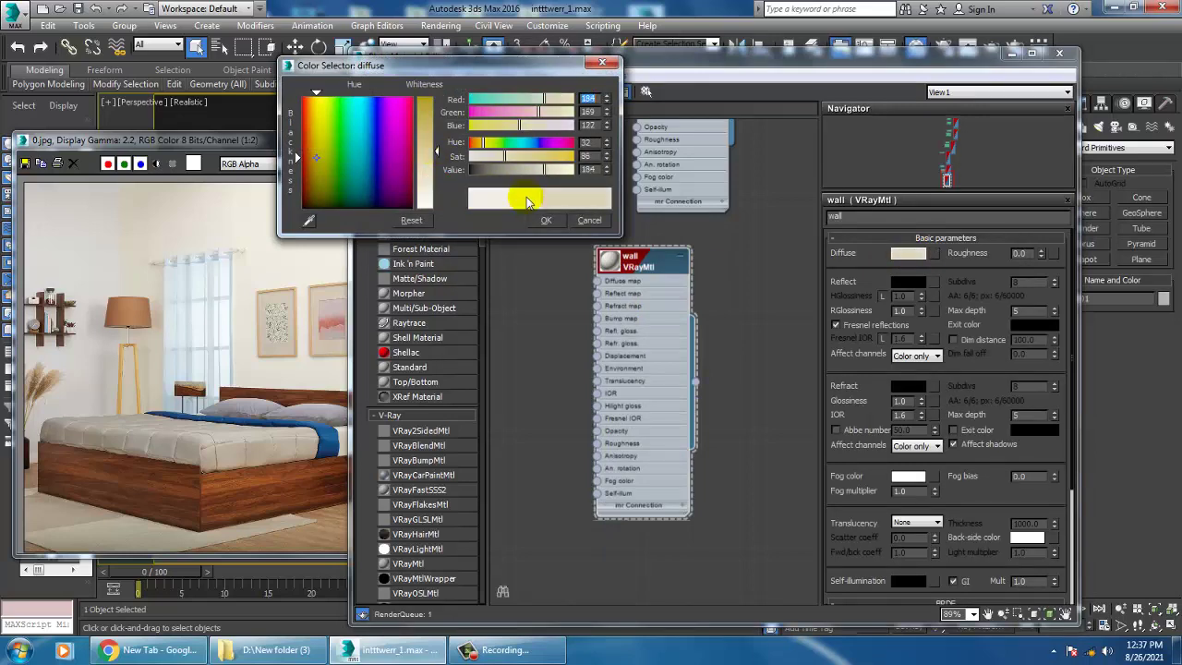
click(542, 220)
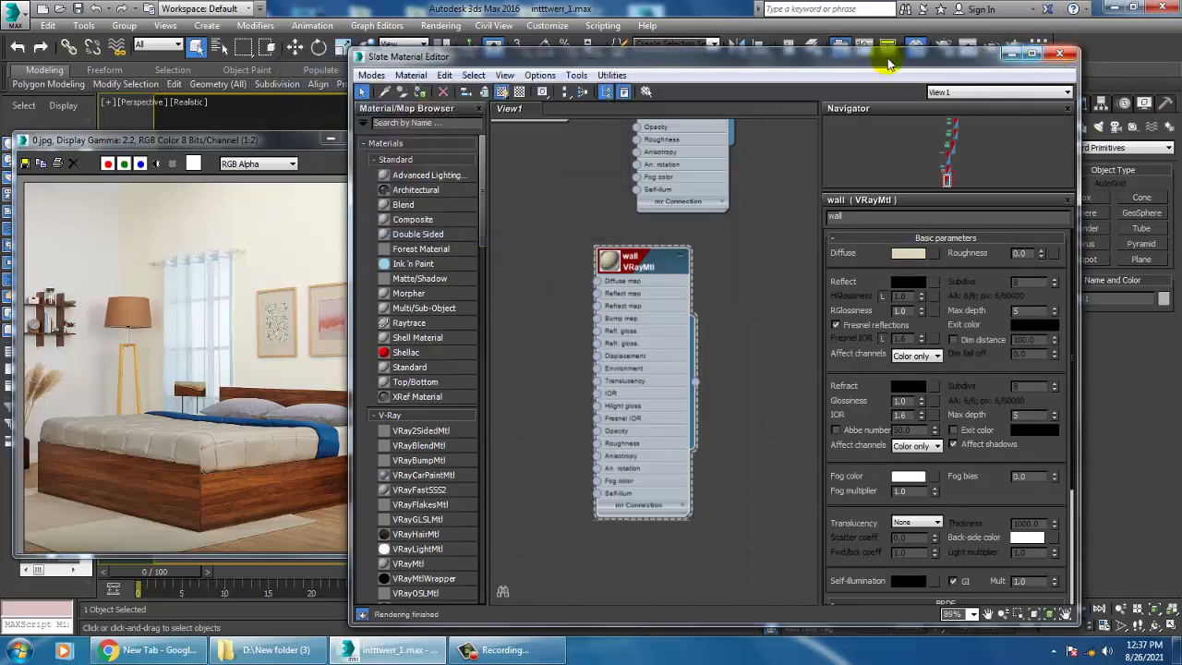
drag(889, 63, 429, 112)
alt+middle_drag(855, 356, 829, 374)
click(863, 100)
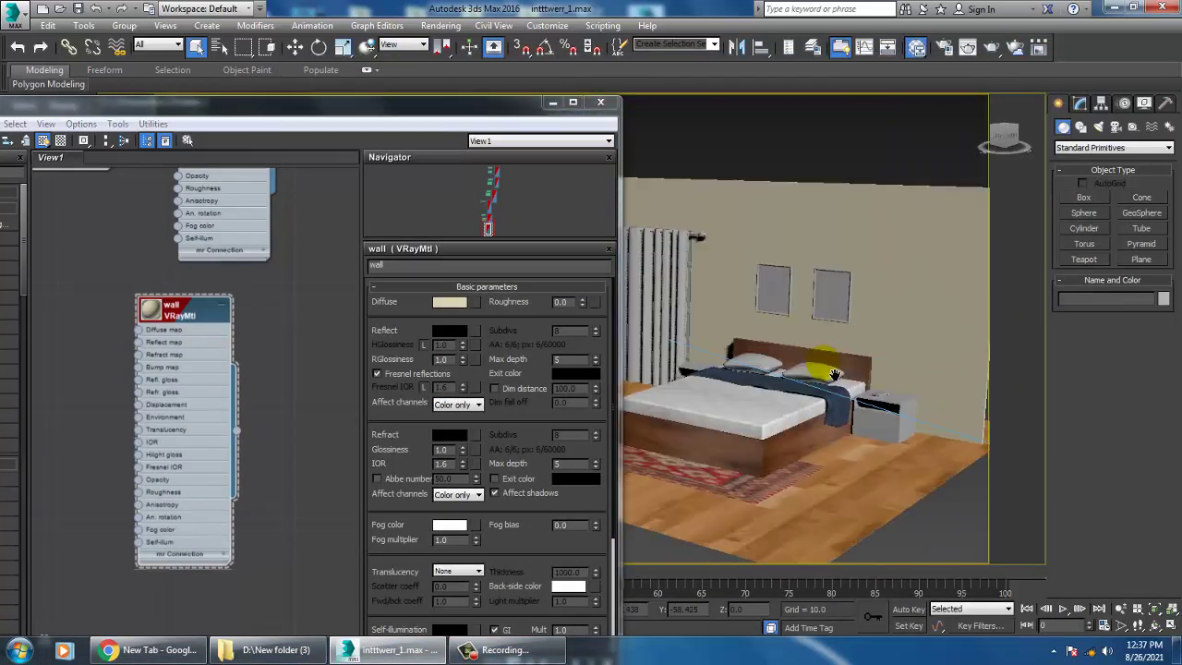
- Select the pillow nearest the front nightstand and create a new VRayMtl material below the wall material
scroll(826, 371, up, 5)
click(817, 400)
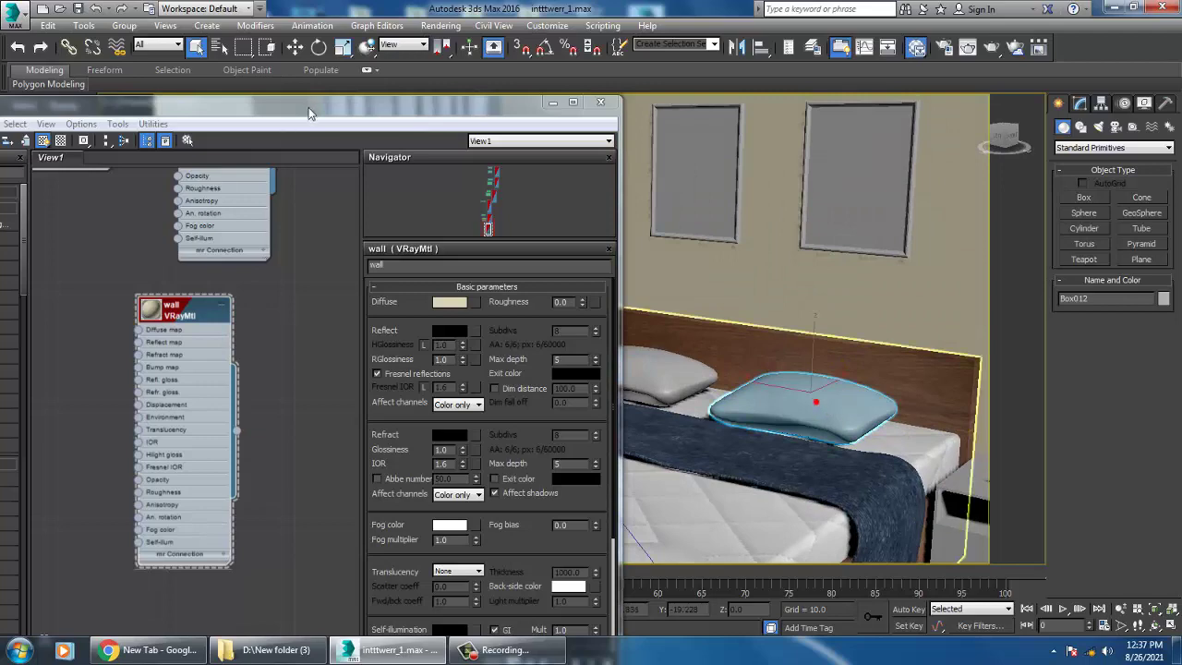
drag(309, 107, 639, 51)
middle_drag(497, 438, 552, 325)
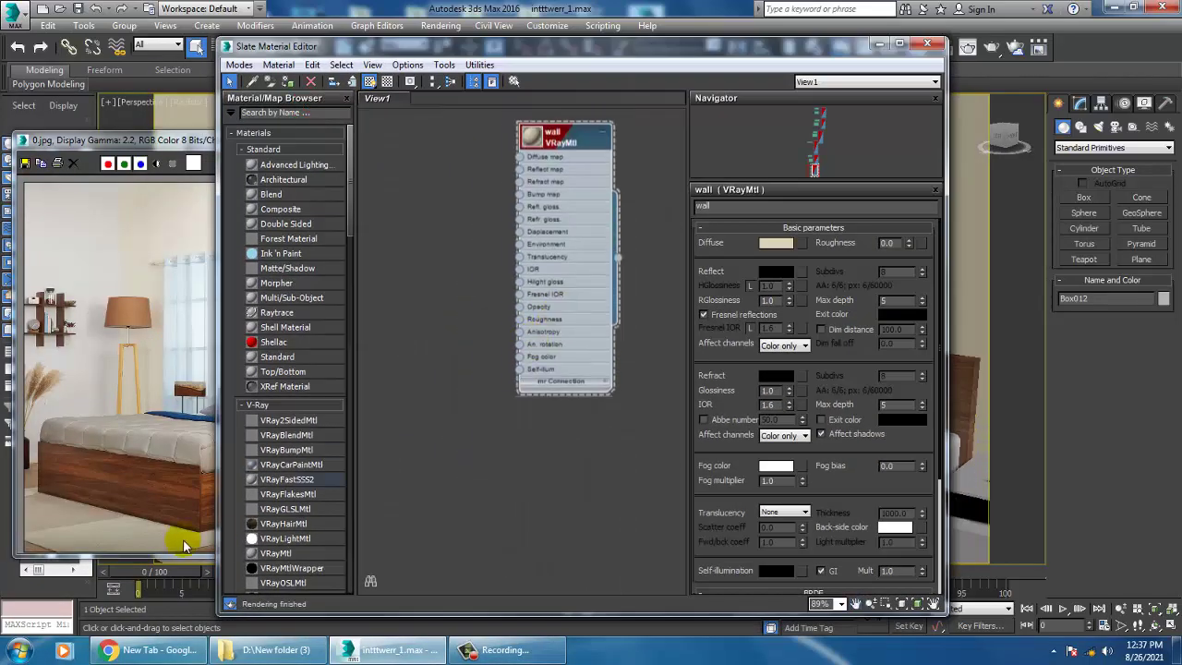
drag(429, 433, 505, 429)
double_click(417, 431)
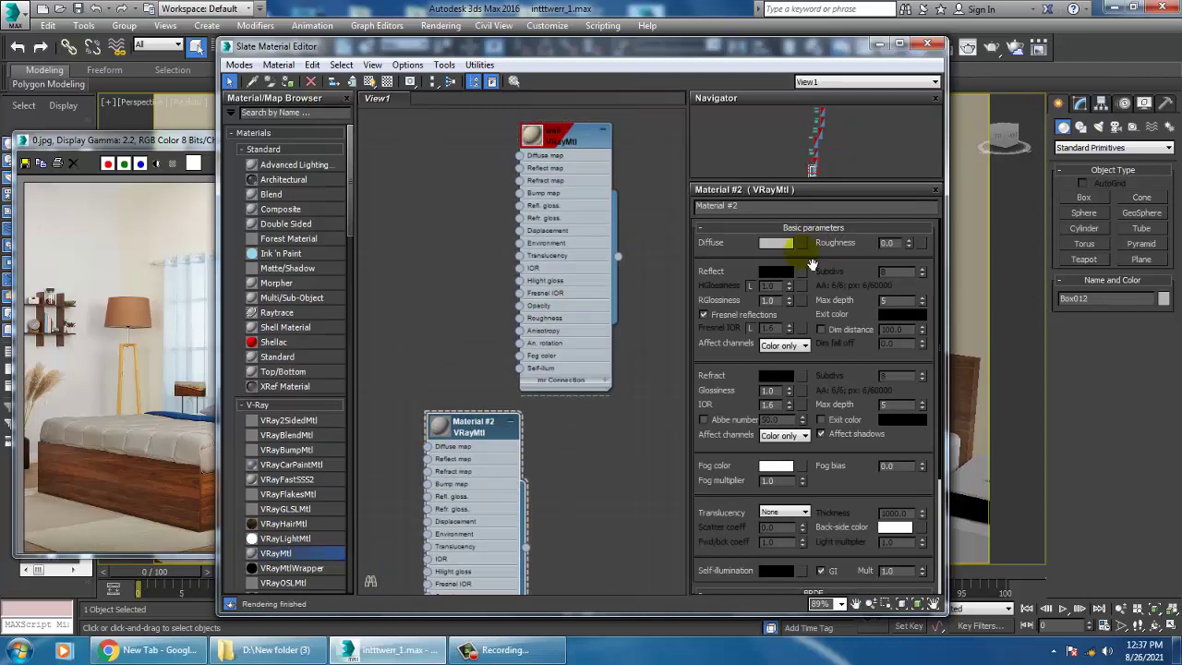
- Add a Bitmap map to the new material's diffuse slot and browse to the texture folder inside intttttee on drive D
click(800, 243)
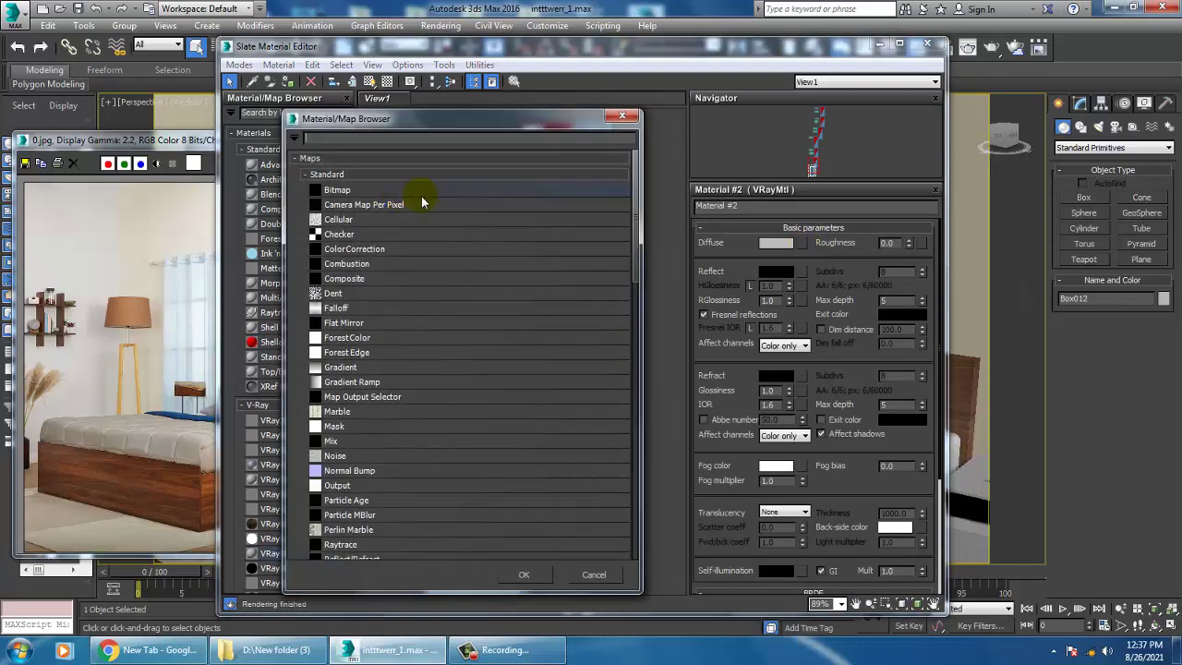
double_click(357, 197)
click(165, 289)
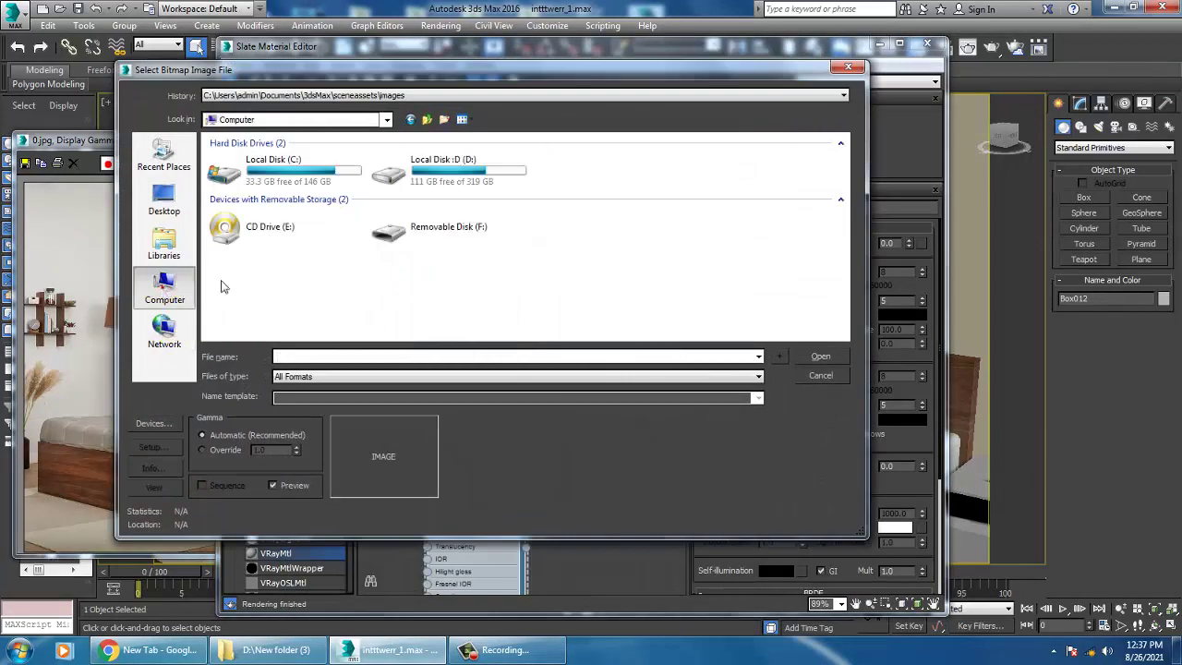
double_click(436, 159)
scroll(409, 172, down, 5)
click(242, 163)
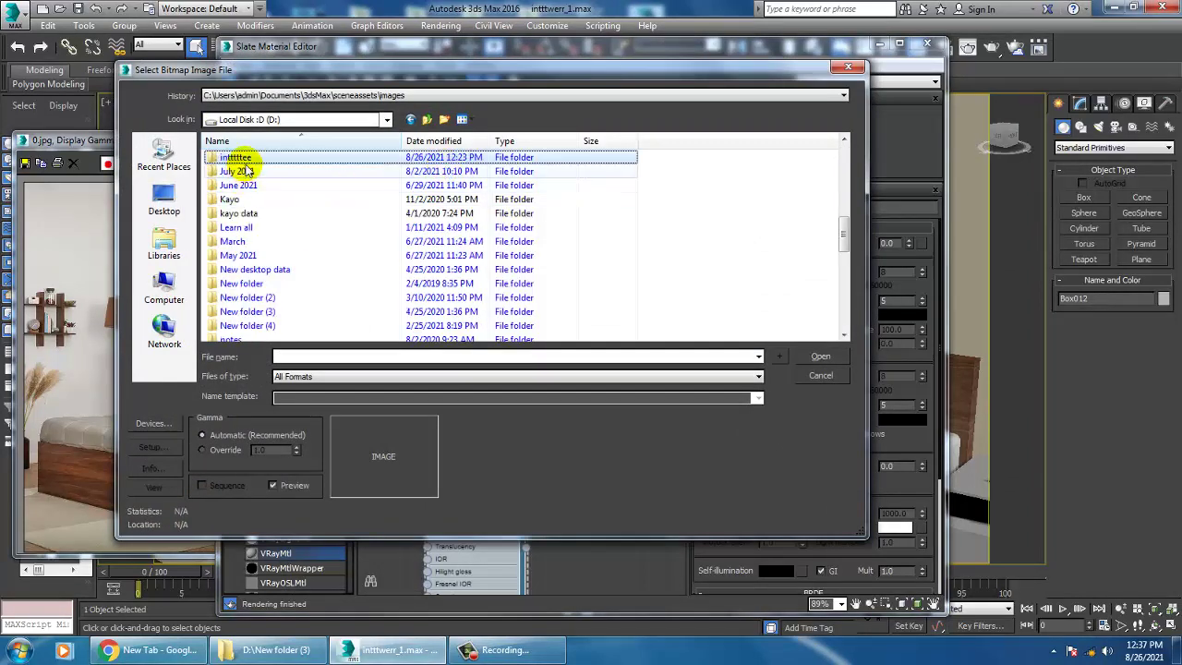
double_click(246, 163)
double_click(247, 163)
- Preview the images in the texture folder one by one to compare fabric textures for the pillow
click(265, 167)
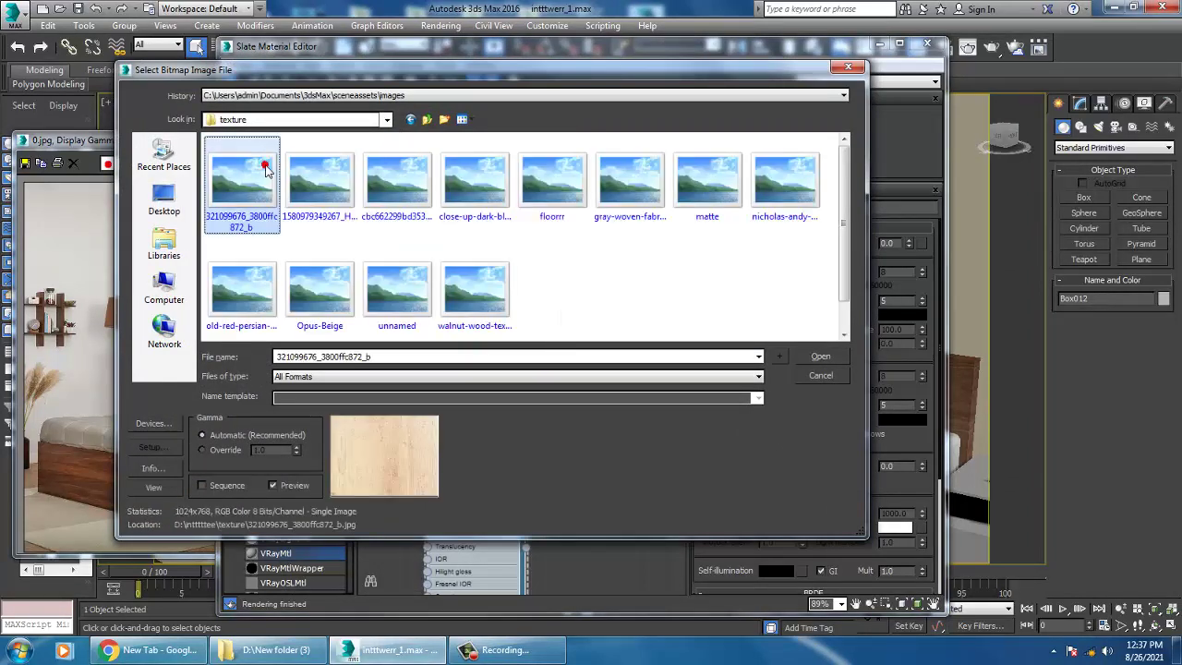
key(Right)
key(Right)
key(Right)
key(Right)
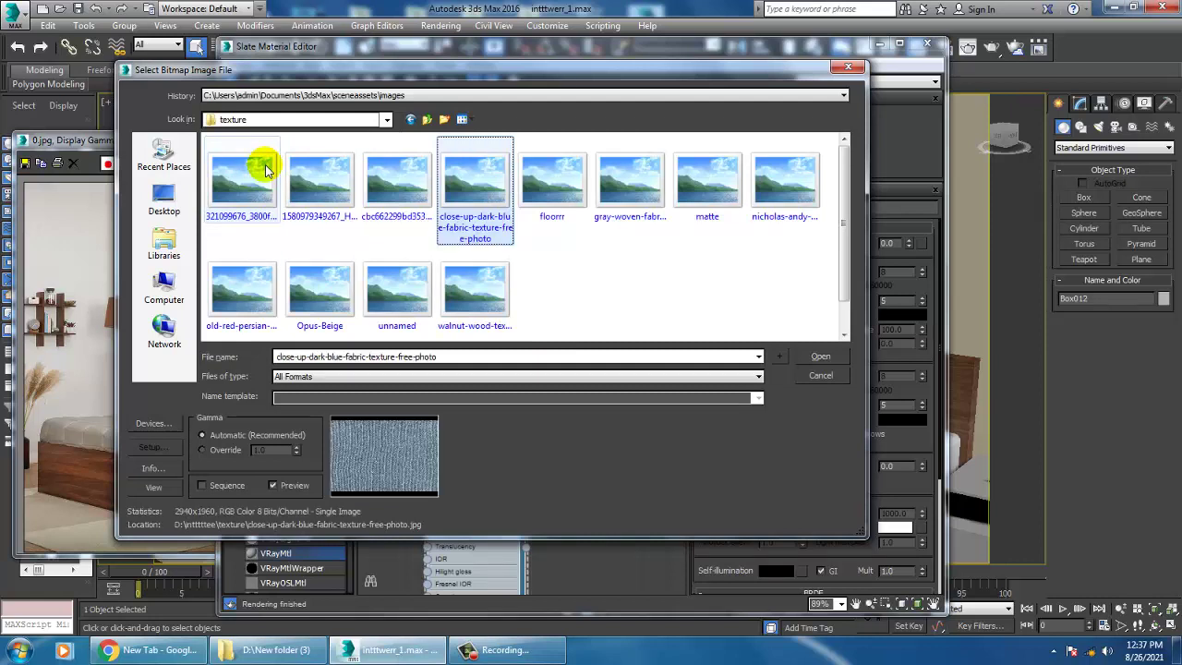
key(Right)
key(Right)
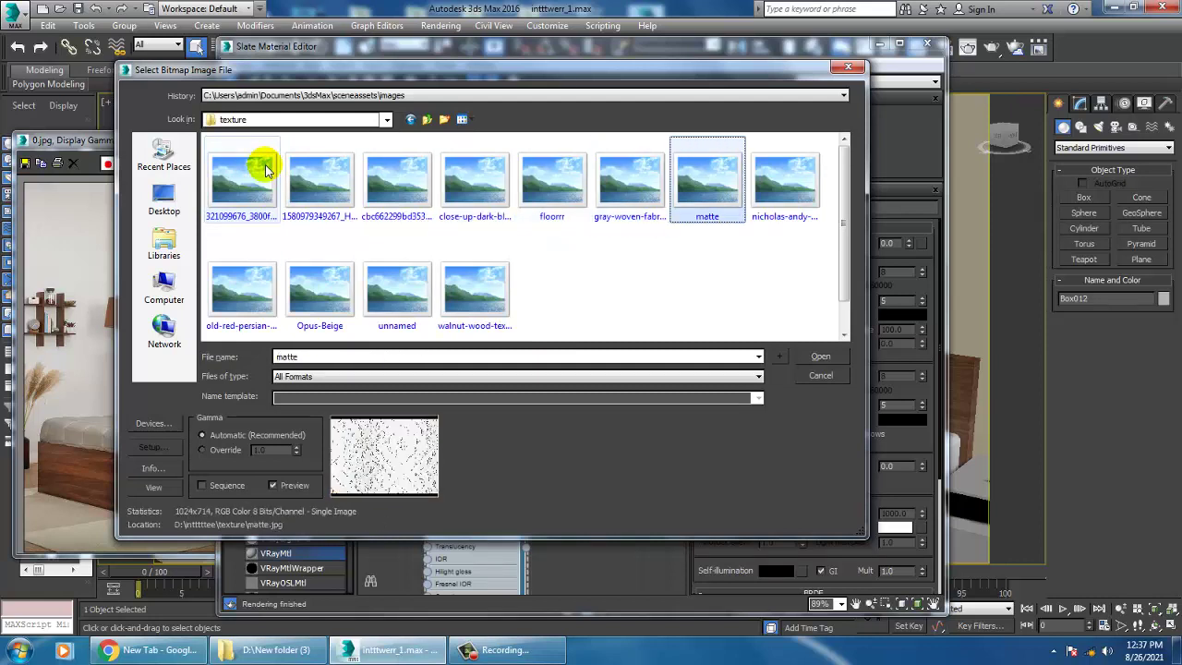
key(Left)
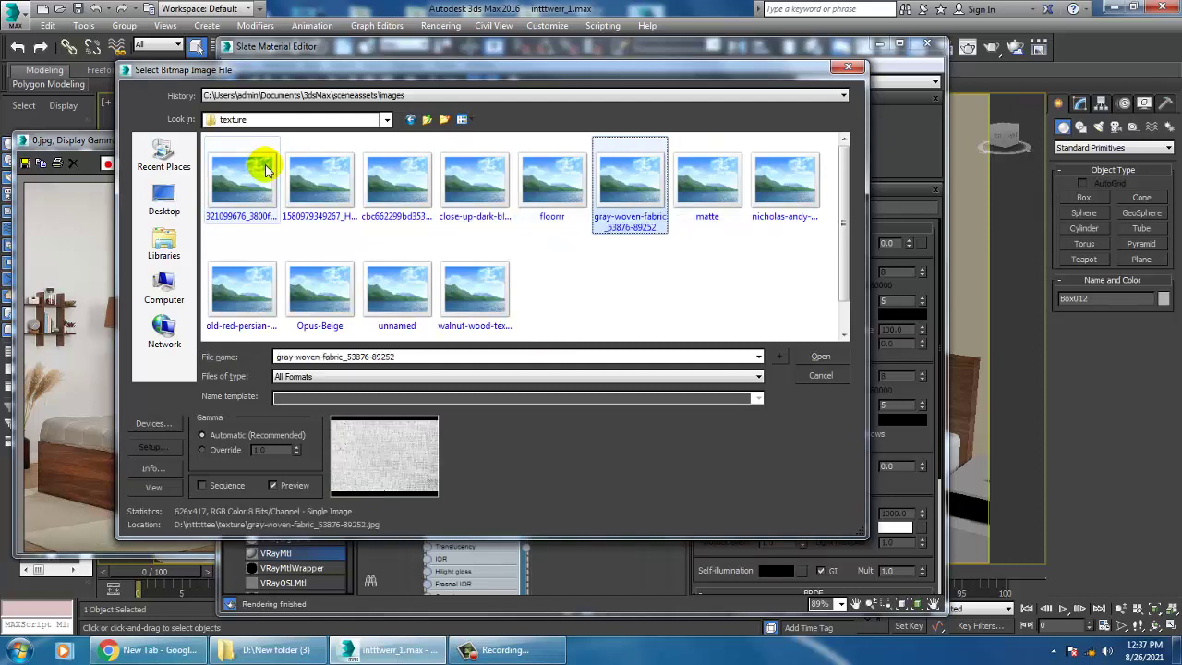
key(Right)
key(Right)
key(Left)
key(Left)
key(Left)
key(Left)
key(Down)
key(Left)
key(Left)
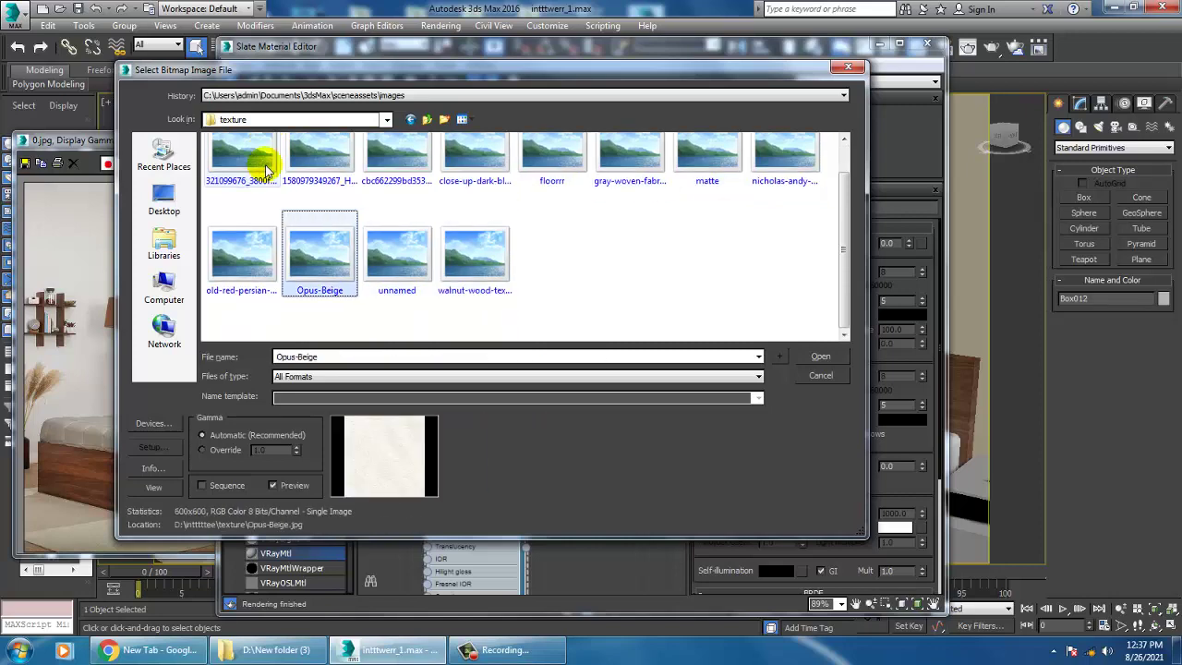
key(Left)
key(Right)
key(Up)
key(Down)
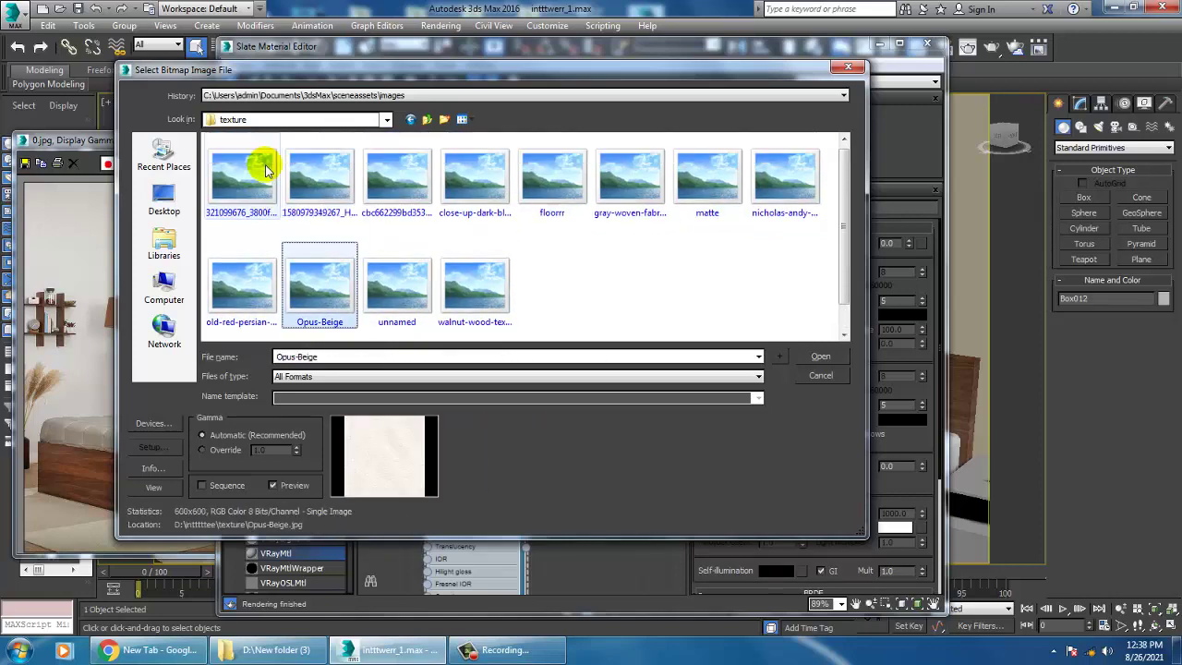
key(Right)
key(Right)
key(Up)
key(Right)
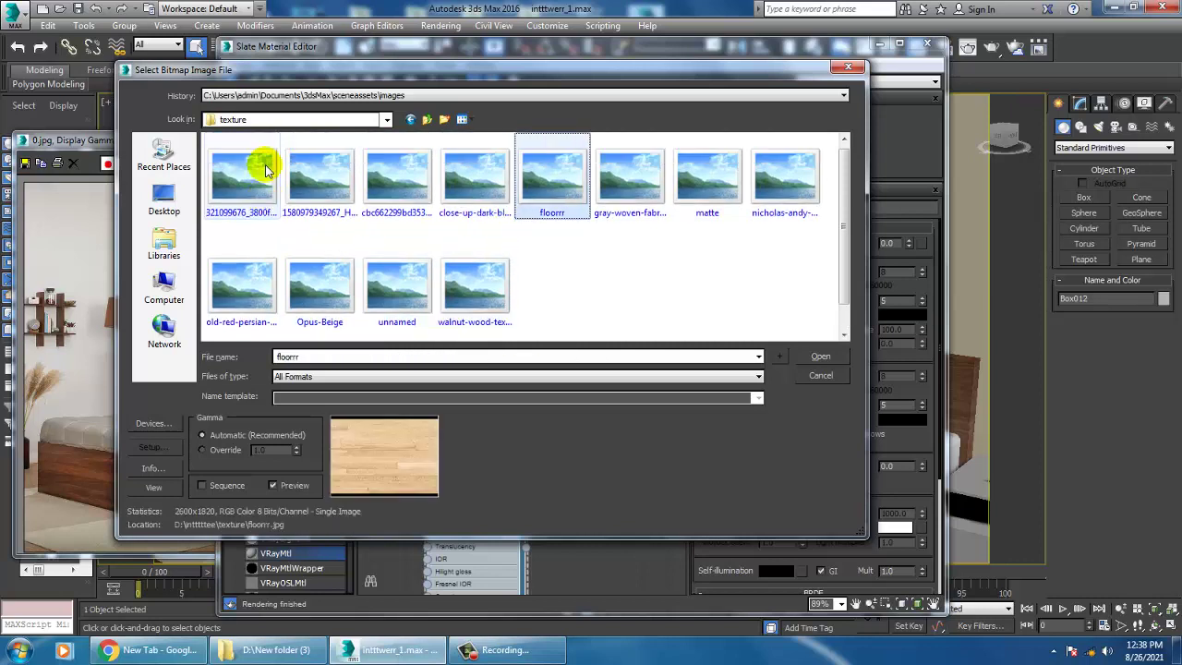
key(Left)
key(Right)
key(Right)
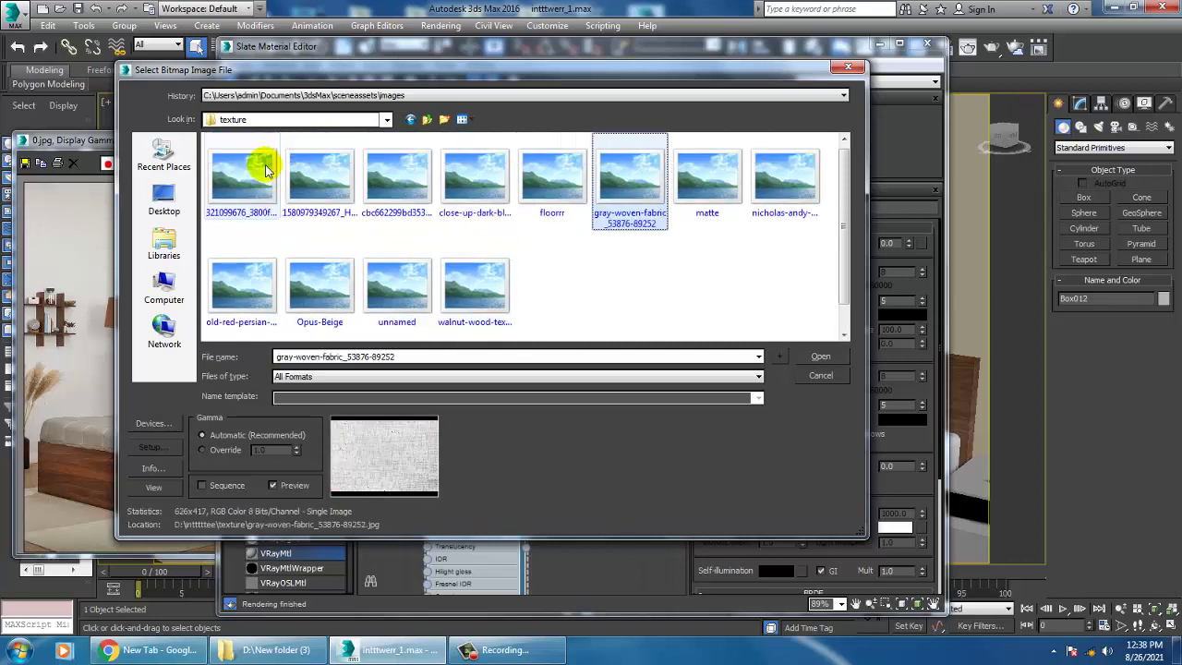
key(Left)
key(Left)
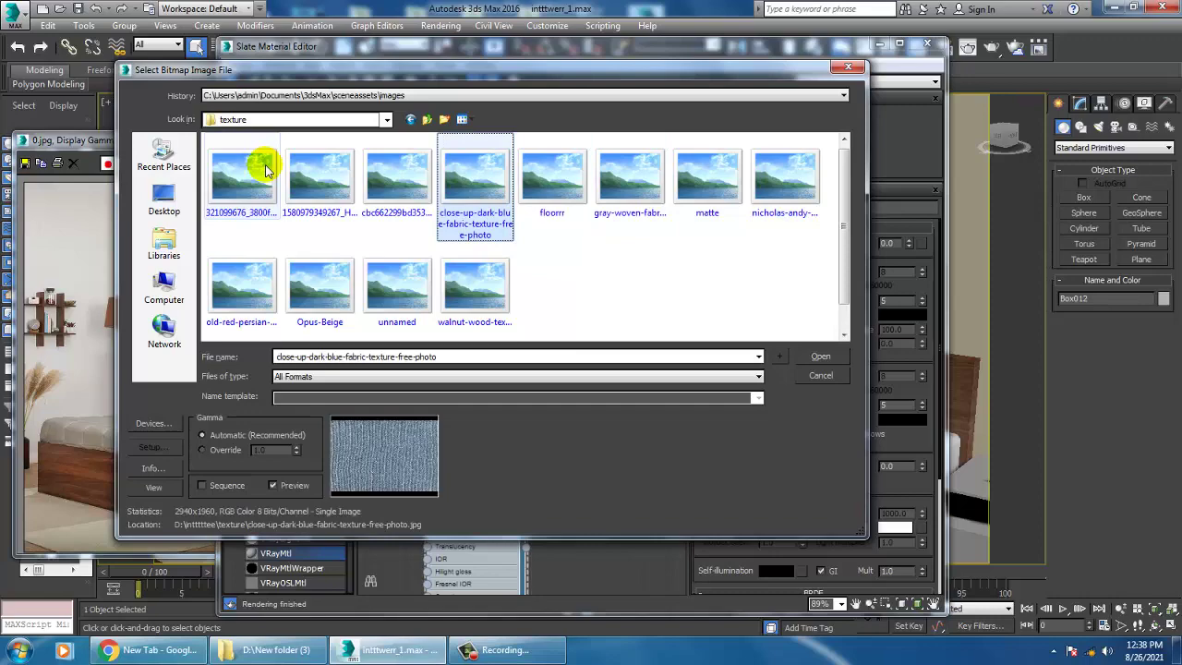
drag(359, 67, 323, 62)
click(607, 180)
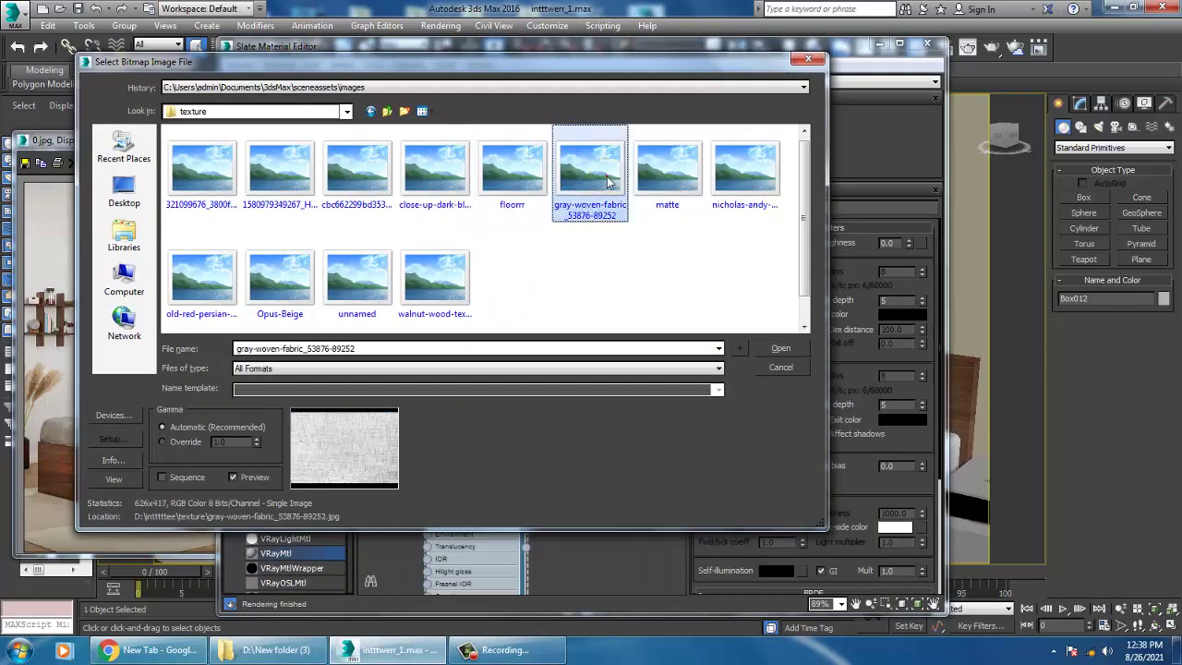
double_click(607, 181)
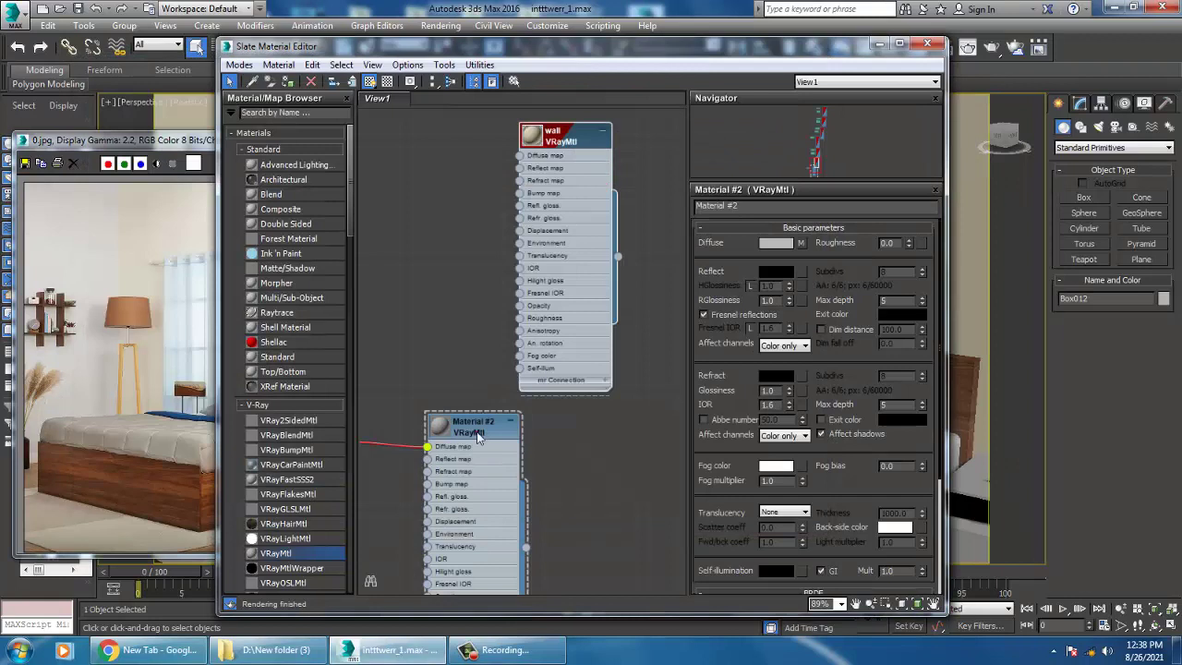
- Turn on the shaded viewport display for the new fabric material, keeping its unused node slots shown
click(352, 81)
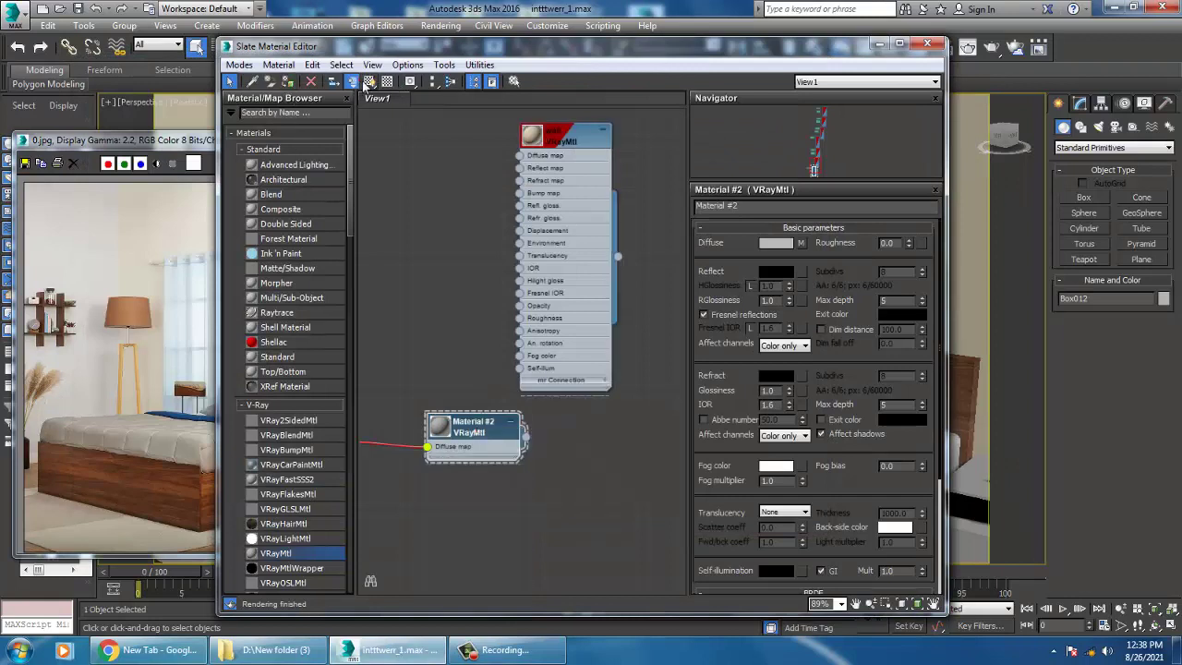
click(352, 81)
click(369, 81)
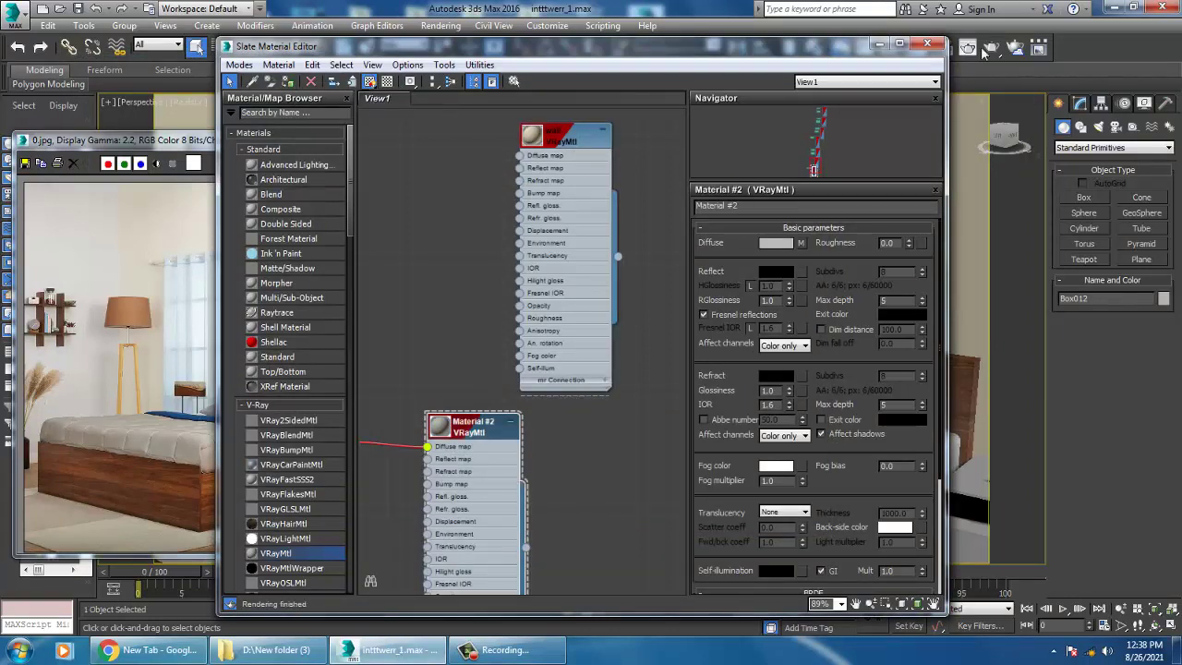
- Add a UVW Map modifier with Box mapping to the selected pillow
click(881, 44)
alt+middle_drag(802, 293, 783, 359)
click(1081, 104)
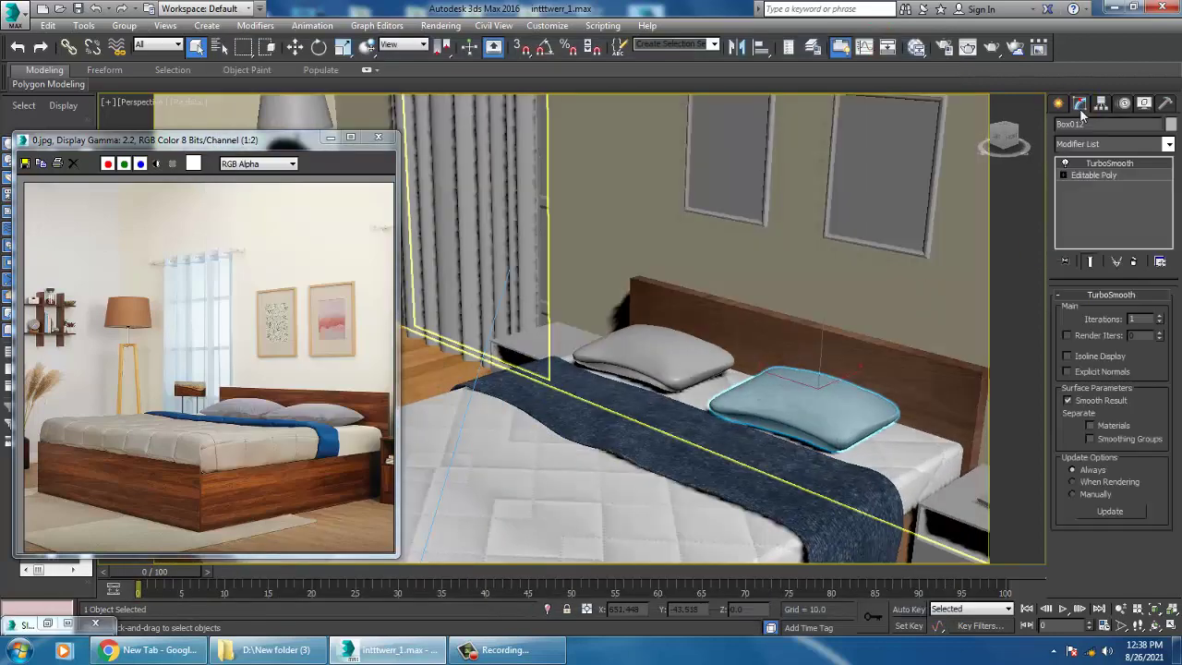
click(1169, 144)
scroll(1104, 480, down, 10)
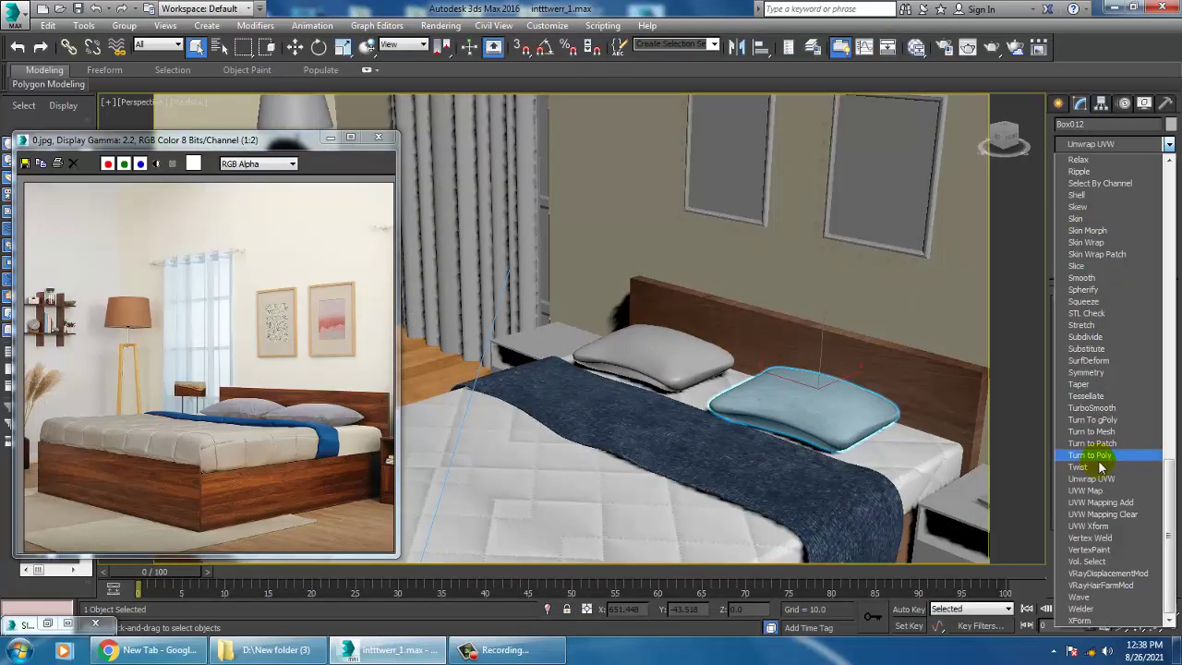
click(1085, 490)
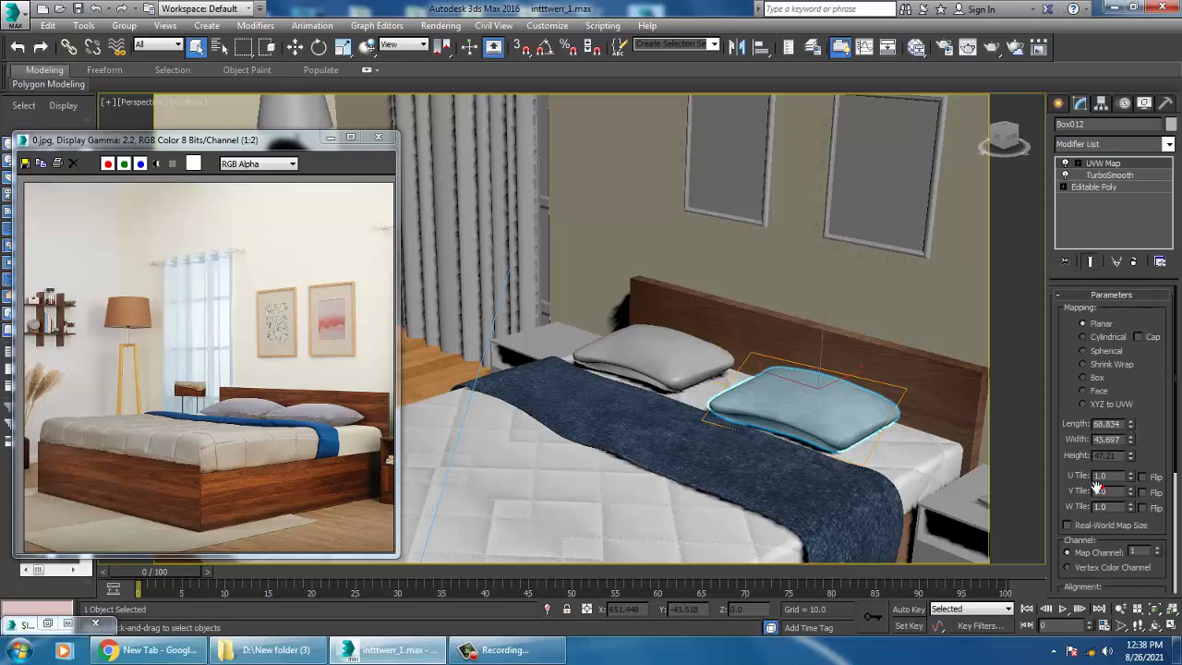
click(1084, 377)
- Add a UVW Map modifier with Box mapping to the other pillow, nearer the curtain
alt+middle_drag(855, 411, 757, 409)
click(707, 356)
key(m)
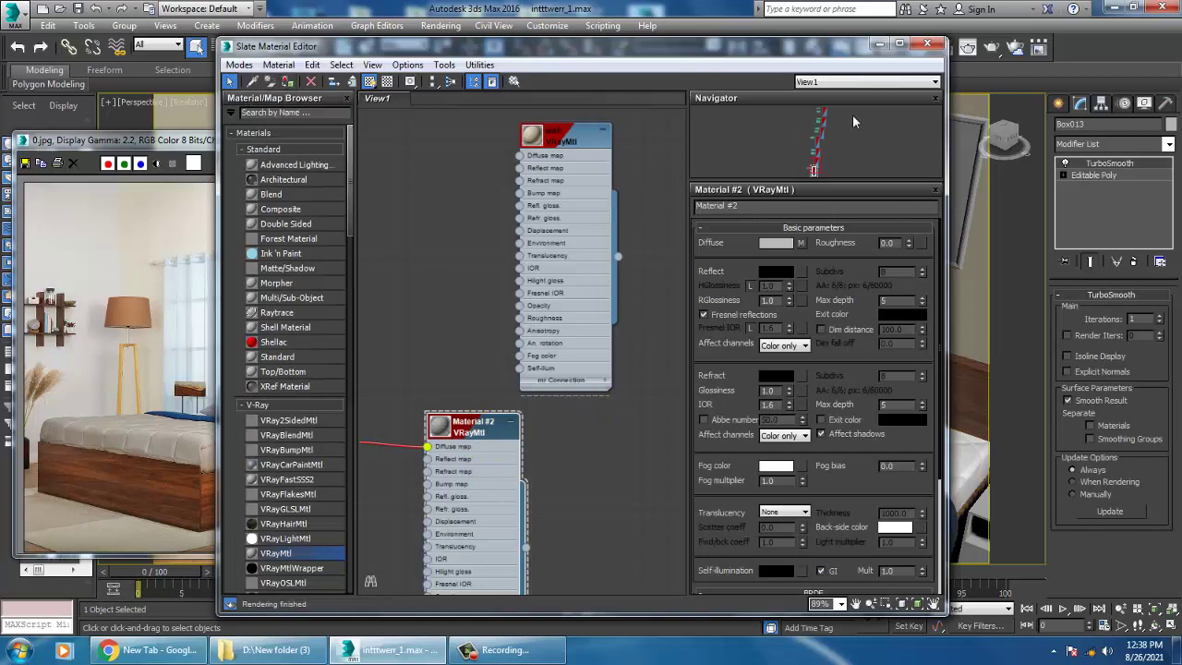
click(881, 46)
click(1125, 143)
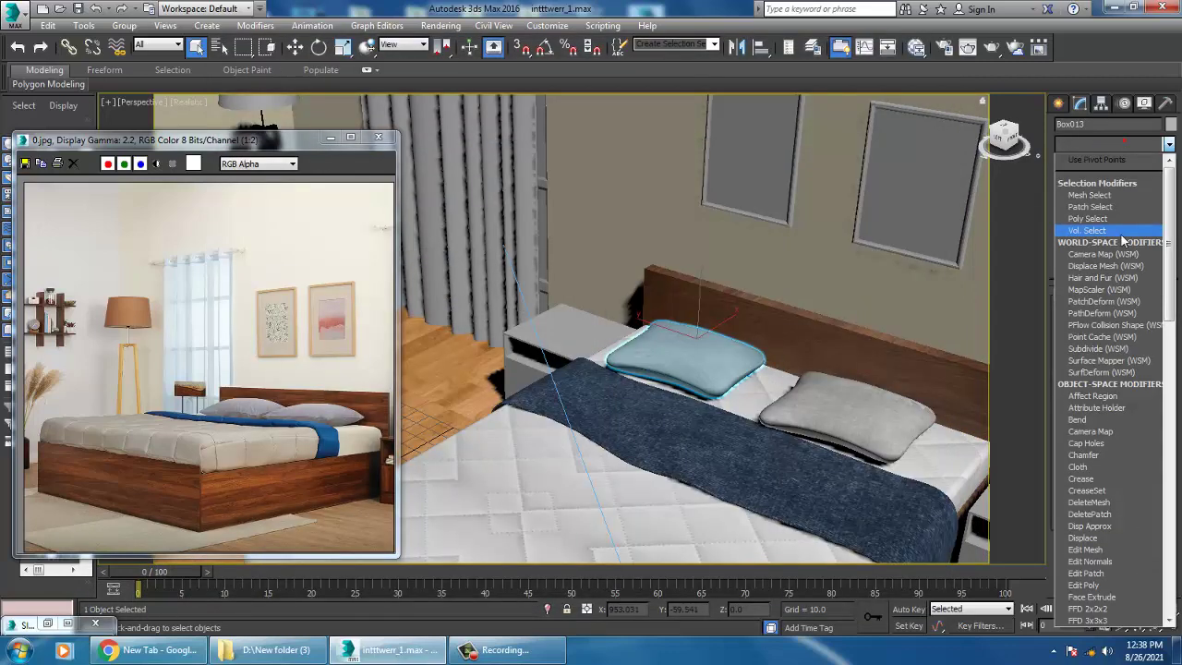
key(u)
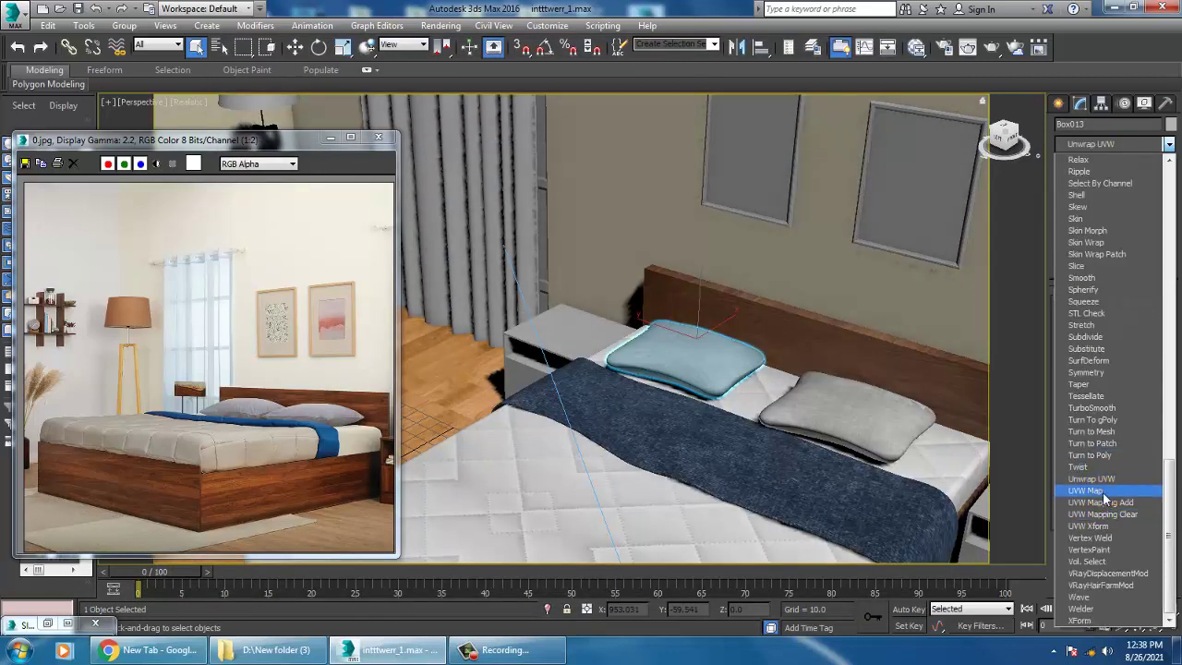
click(1087, 490)
click(1098, 380)
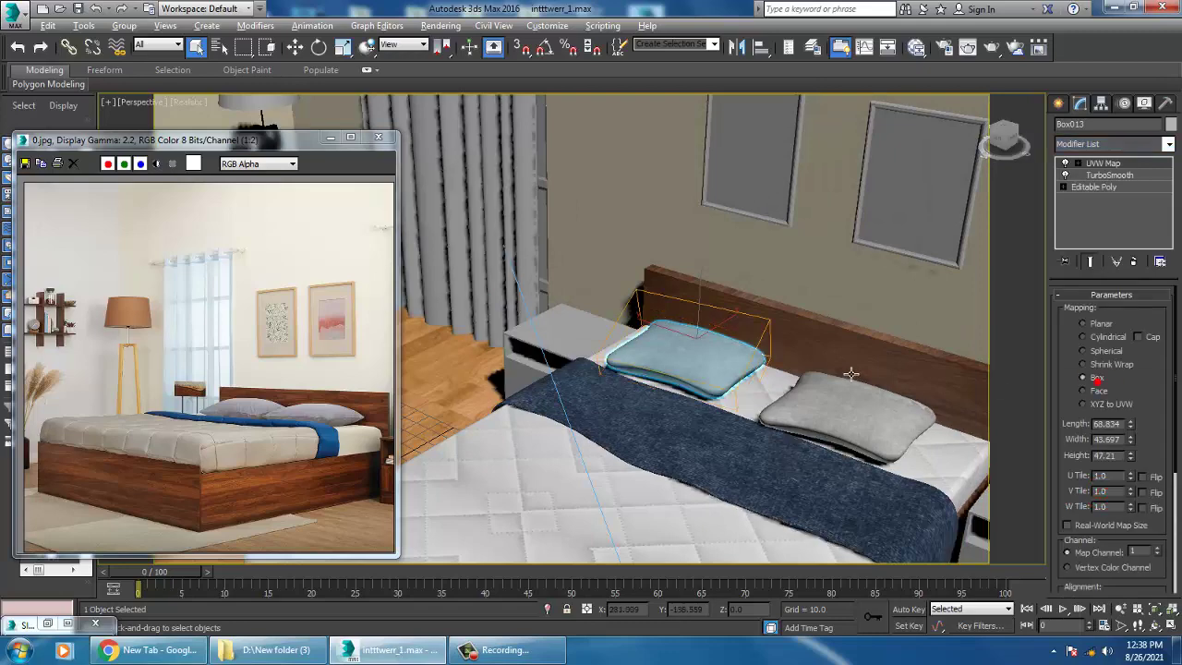
- Select both nightstands and assign them the bed wood material
alt+middle_drag(846, 379, 681, 311)
click(795, 384)
ctrl+click(548, 356)
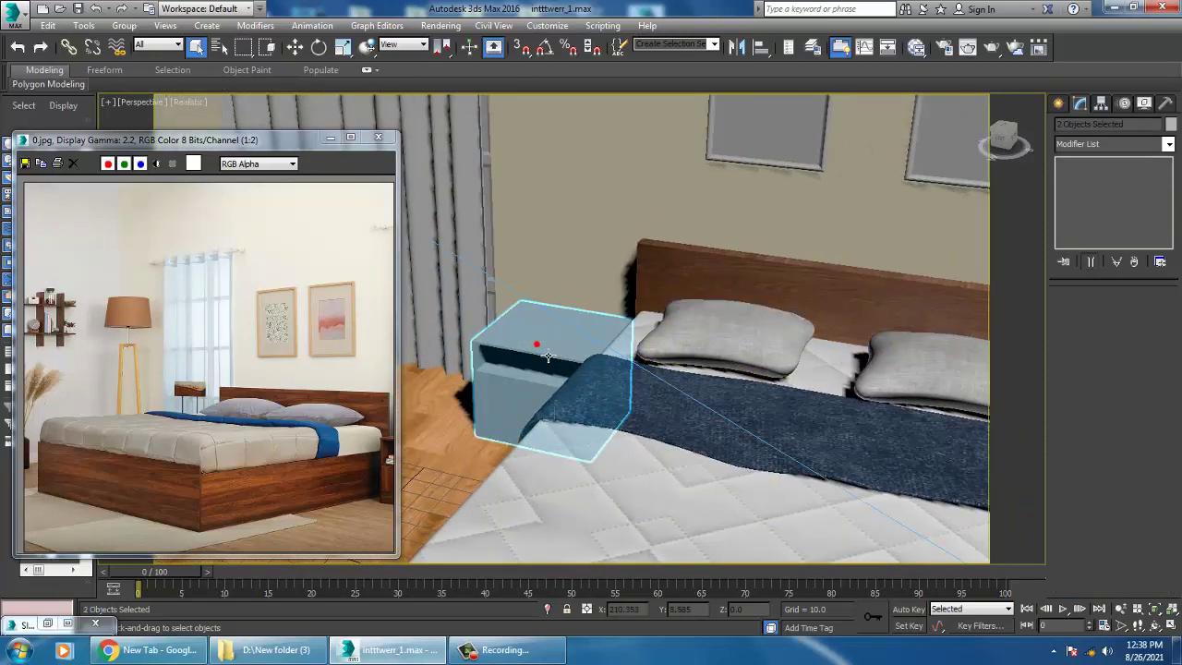
key(m)
middle_drag(605, 234, 631, 494)
middle_drag(567, 221, 552, 355)
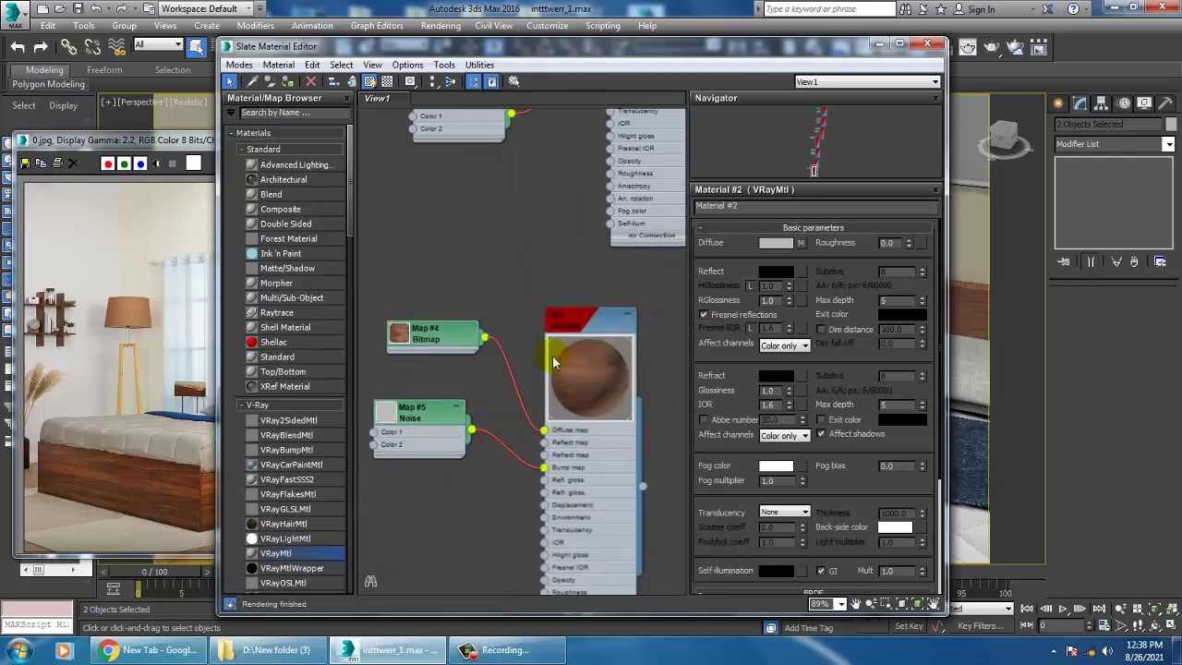
click(599, 325)
click(289, 86)
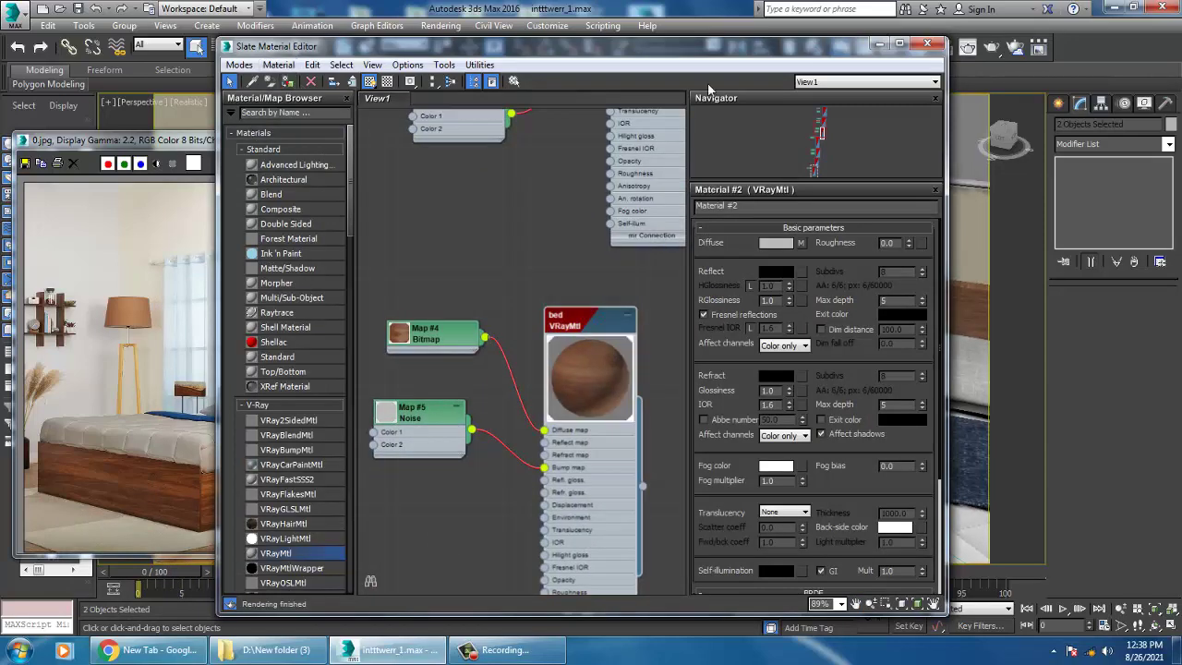
click(884, 46)
- Add a UVW Map modifier with Box mapping to the nightstand with the books on top
middle_drag(821, 286, 560, 193)
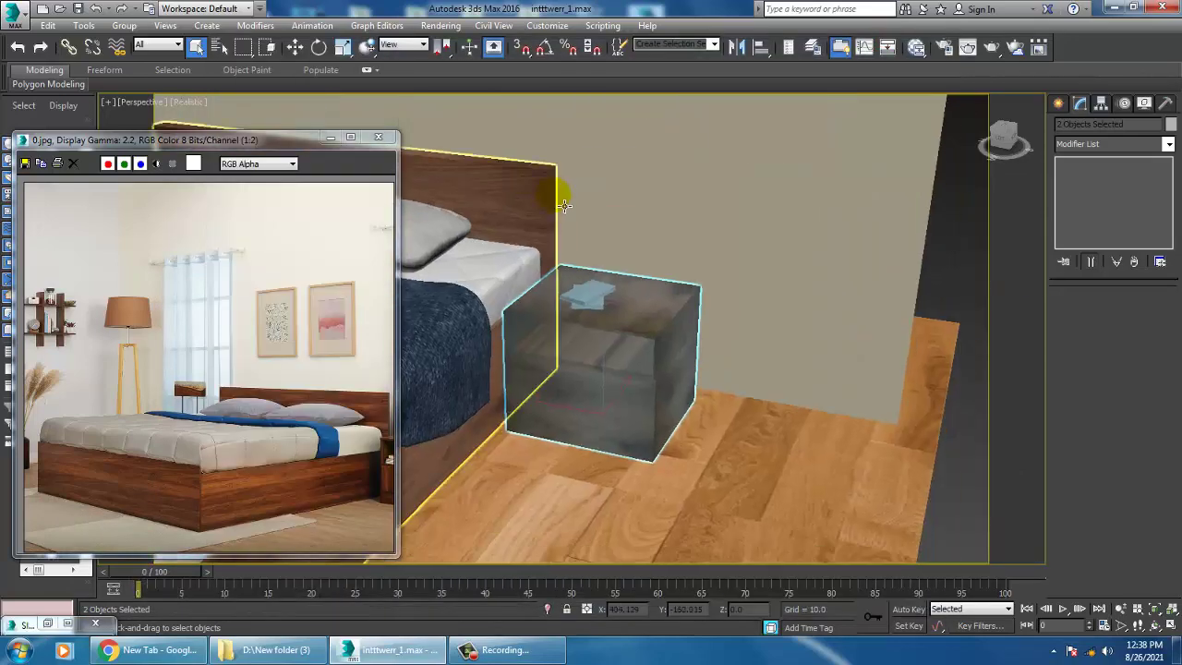
scroll(559, 193, down, 3)
click(880, 224)
click(571, 300)
scroll(646, 305, up, 6)
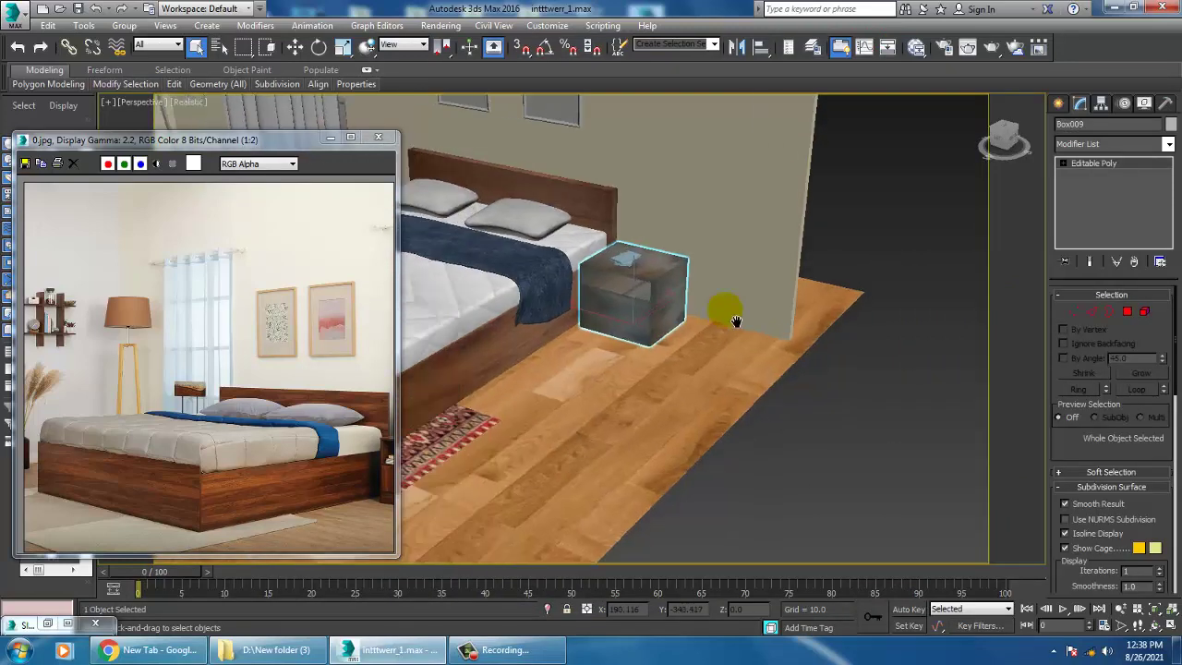
click(1090, 145)
scroll(1121, 266, down, 10)
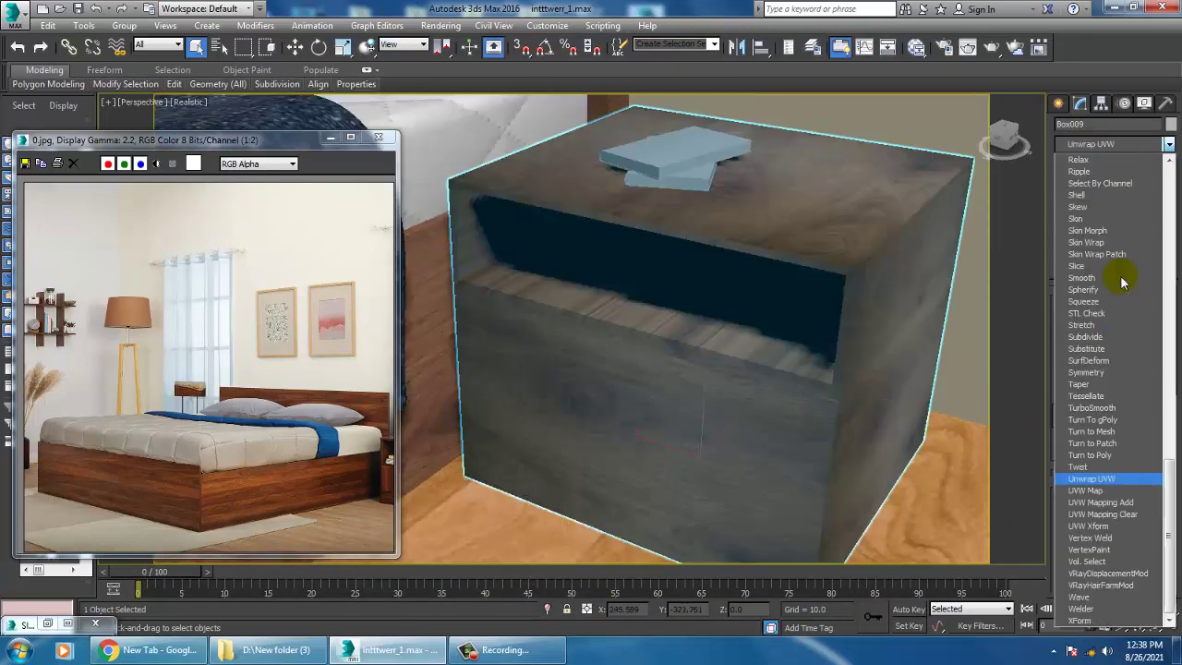
click(1088, 491)
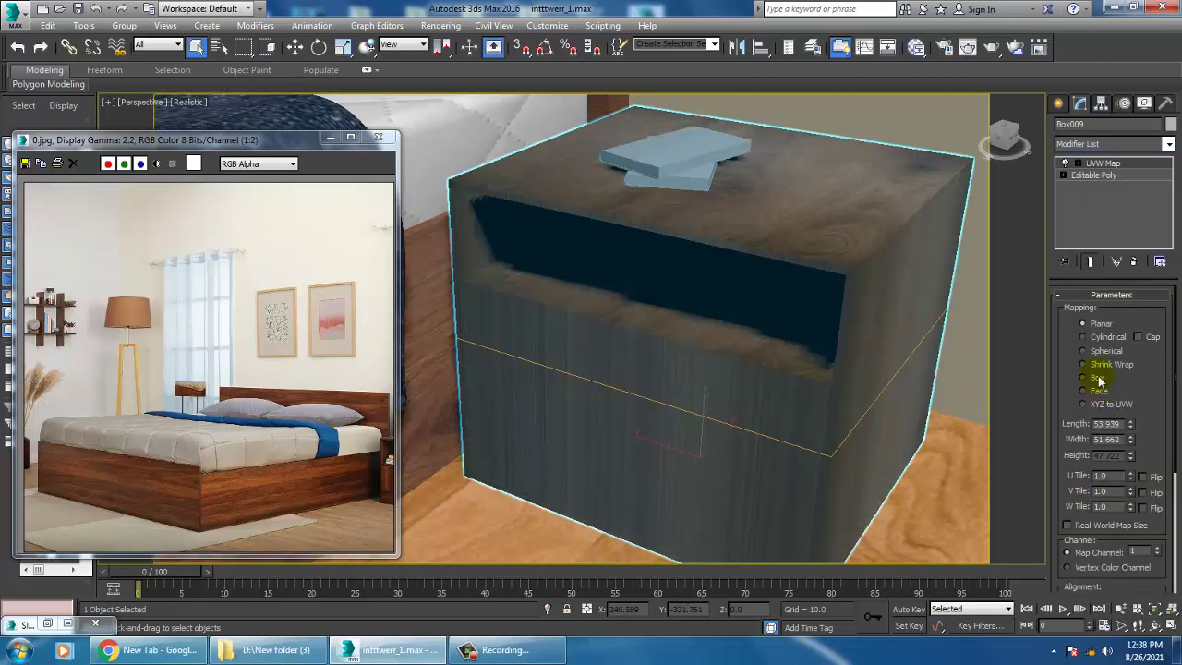
- Add a UVW Map modifier with Box mapping to the nightstand beside the curtain
scroll(762, 398, down, 10)
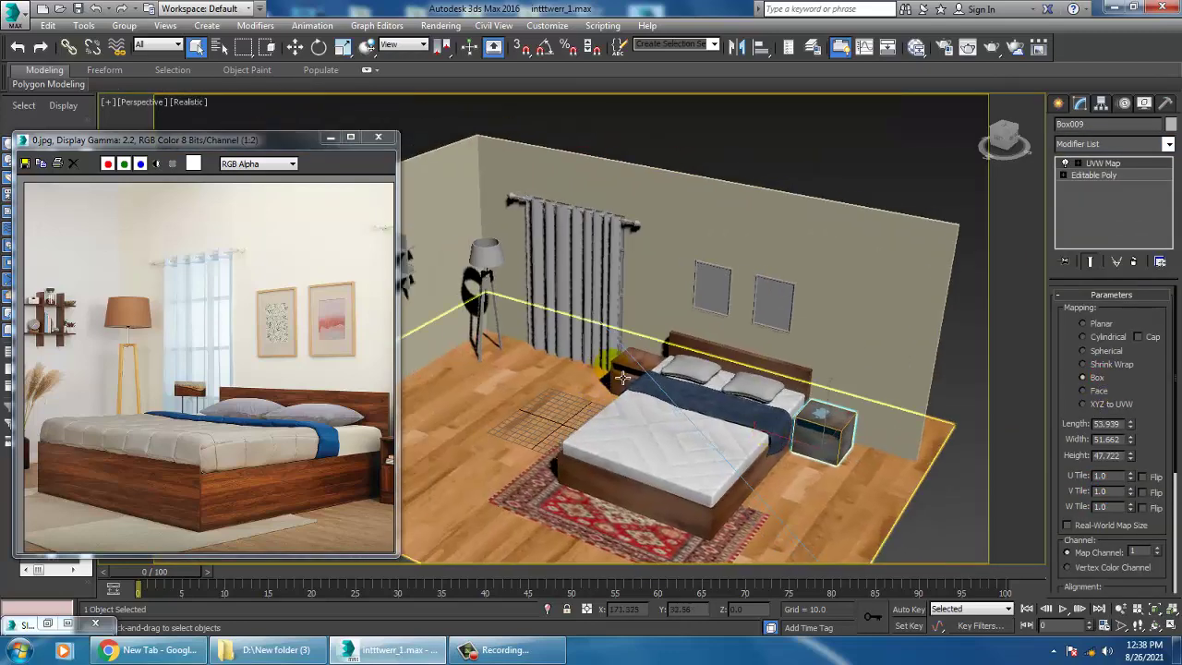
click(628, 377)
scroll(628, 377, up, 3)
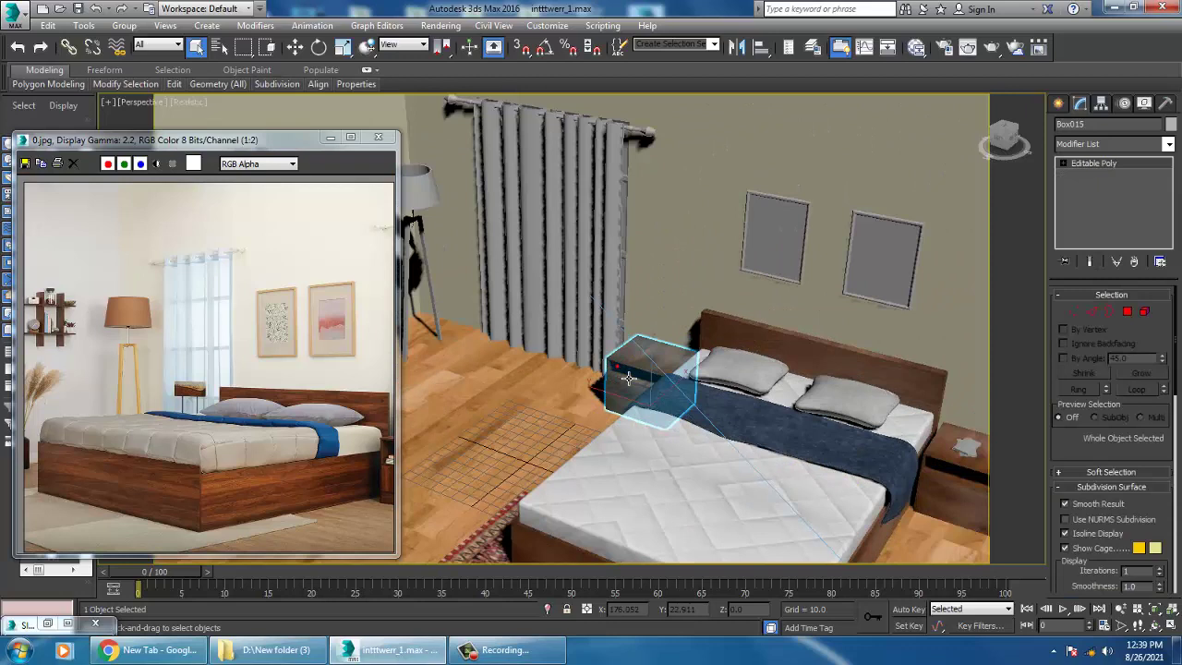
click(1099, 144)
scroll(1106, 364, down, 15)
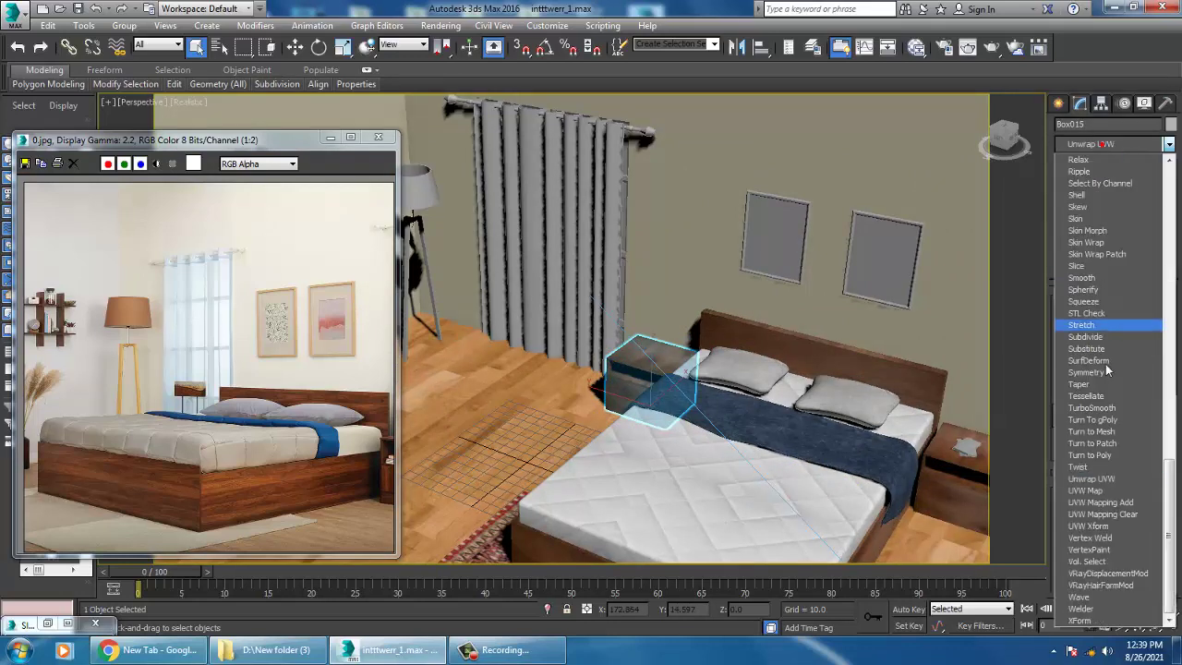
click(1090, 490)
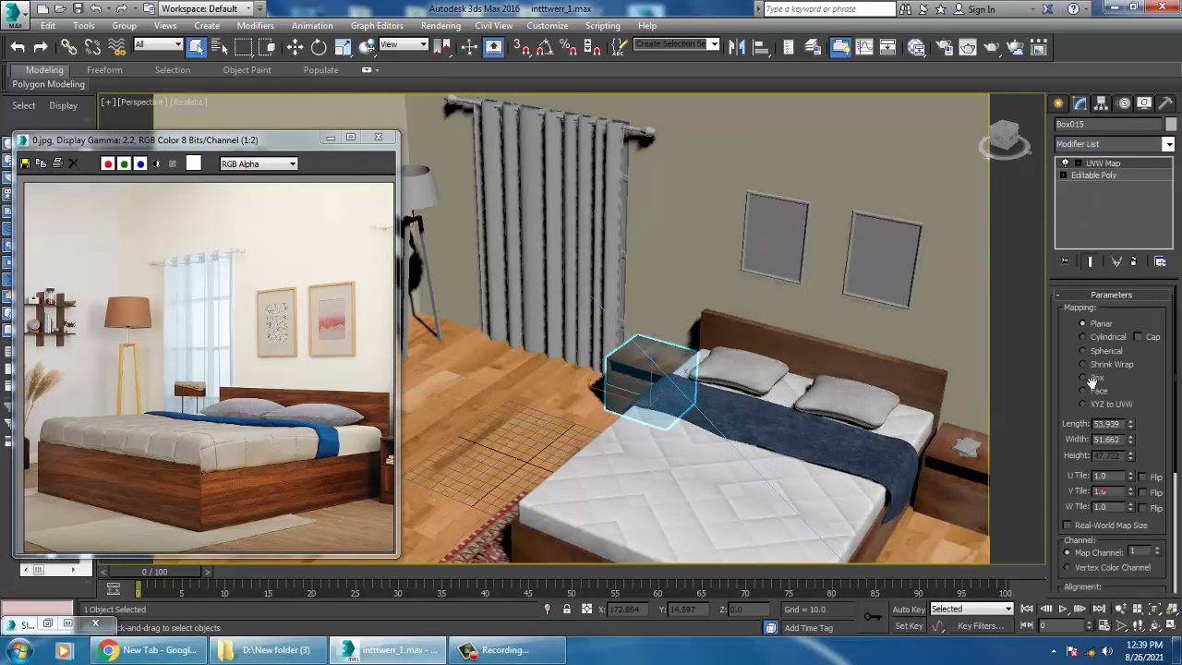
click(1098, 379)
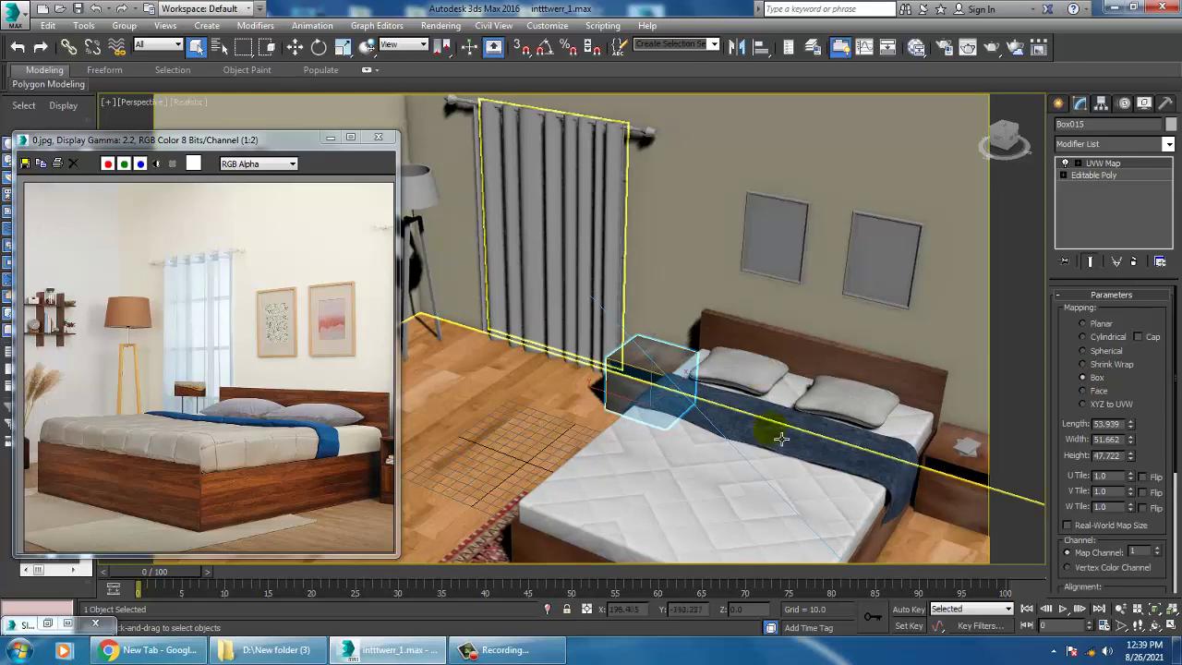
- Select the window curtain and add a new VRayMtl node beside the pillow fabric material
alt+middle_drag(803, 306, 739, 379)
scroll(739, 379, down, 8)
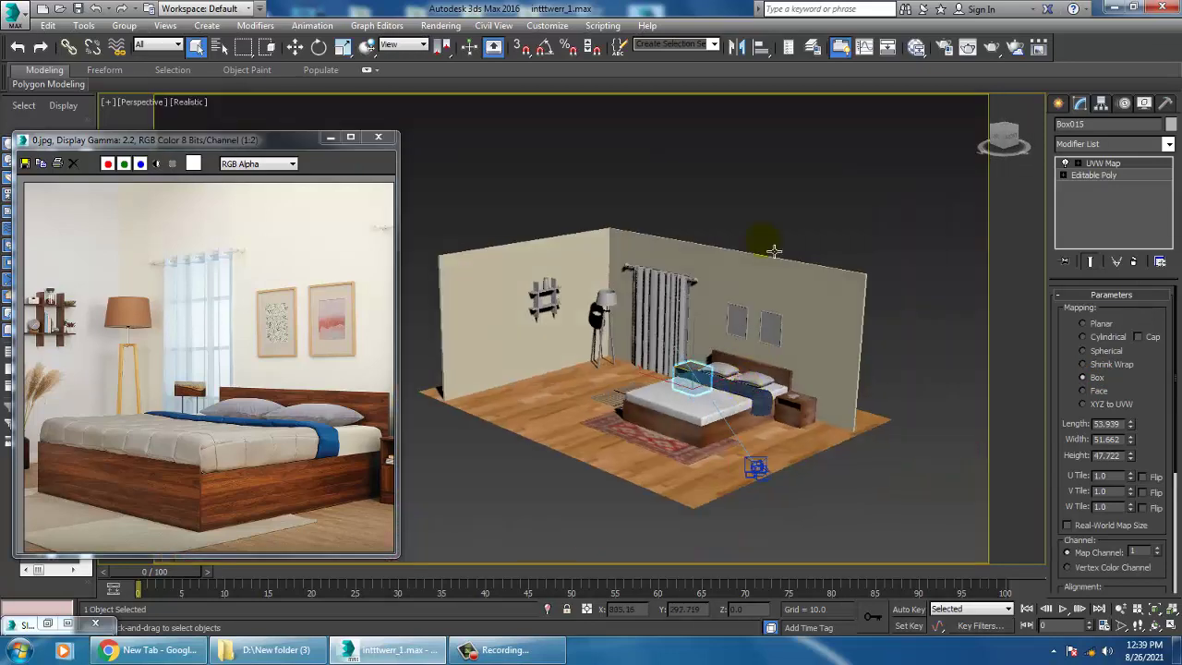
click(774, 251)
scroll(642, 350, up, 5)
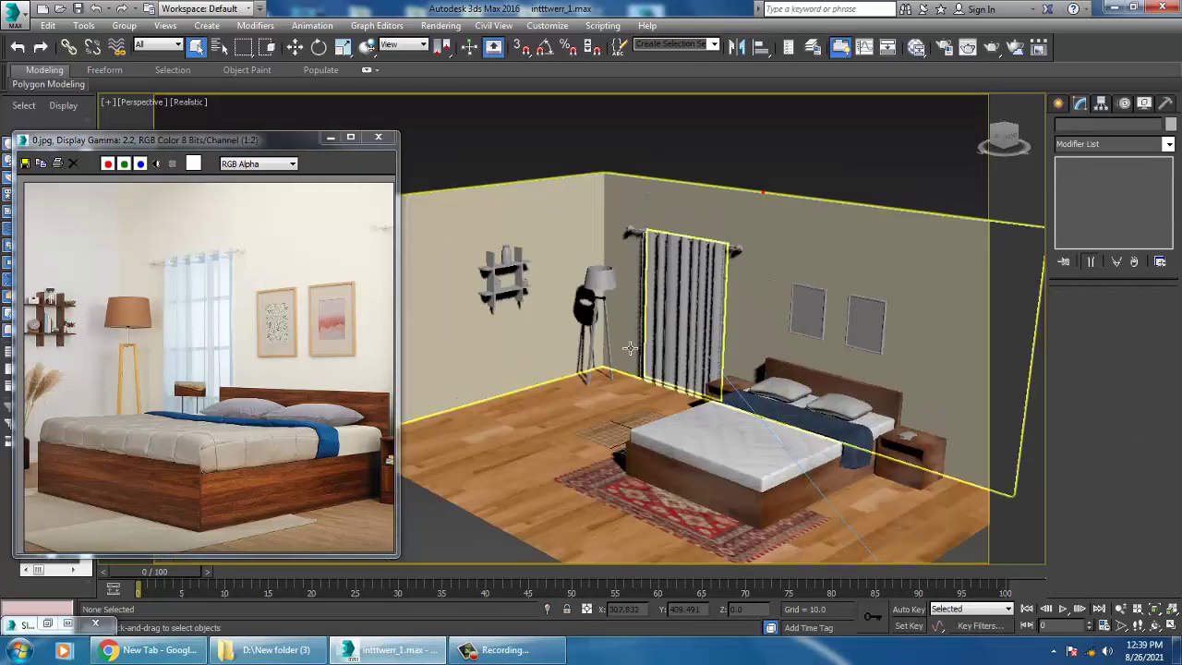
alt+middle_drag(877, 363, 758, 357)
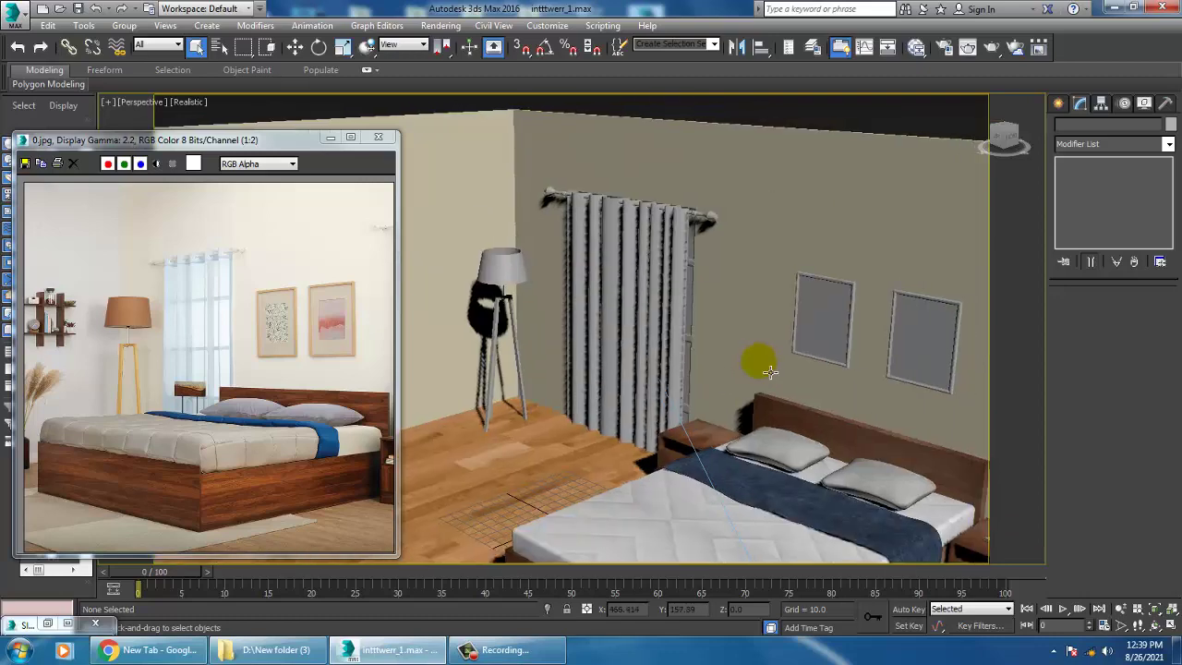
click(672, 321)
scroll(672, 321, up, 3)
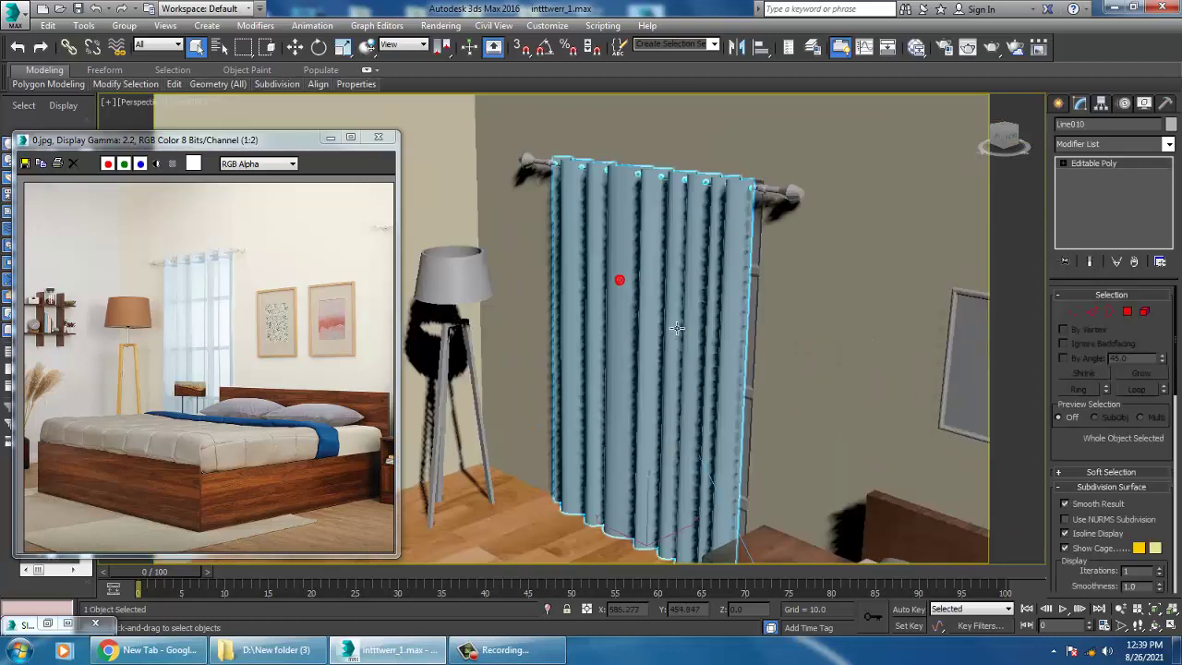
key(m)
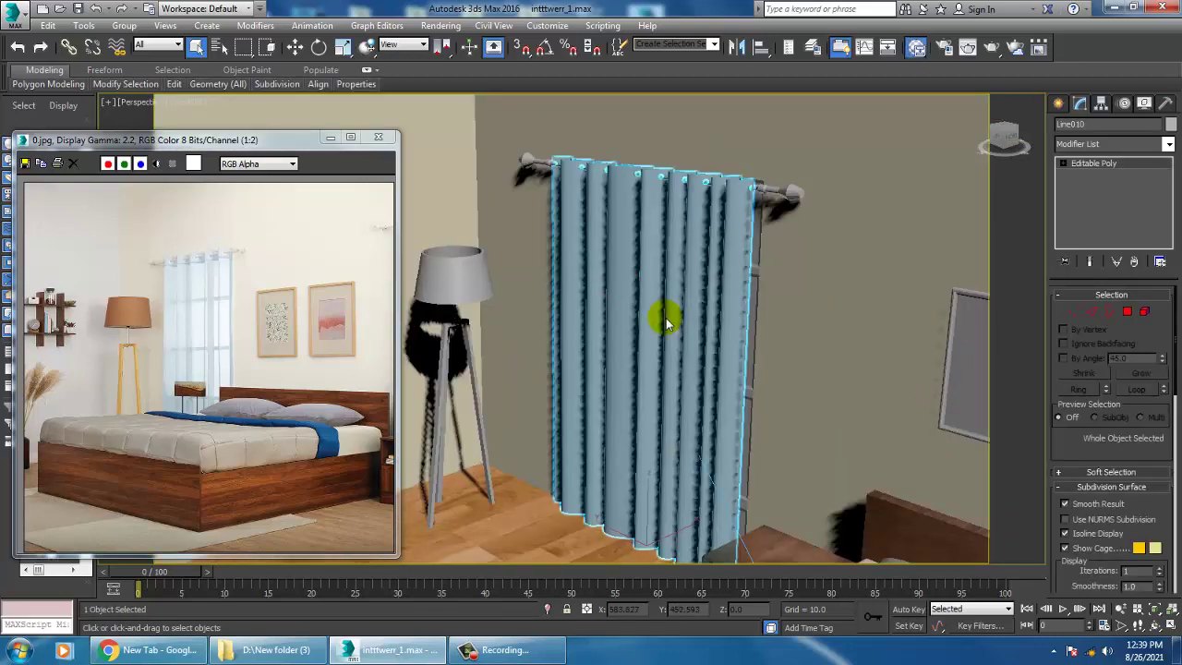
middle_drag(486, 506, 504, 267)
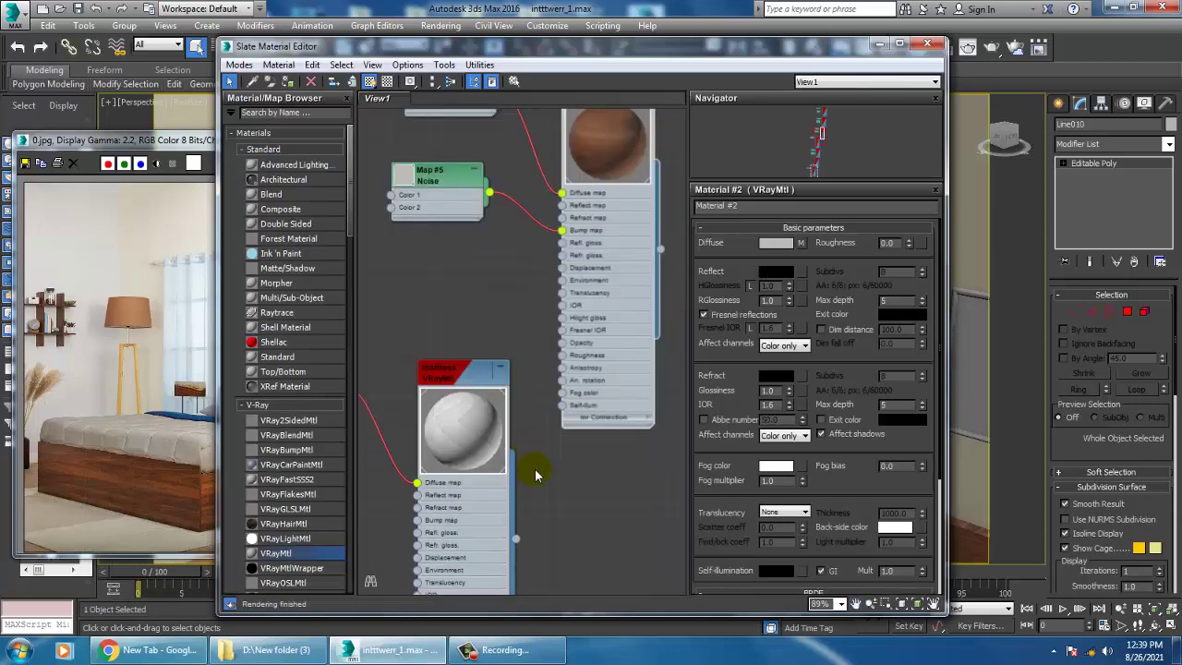
middle_drag(536, 476, 570, 250)
middle_drag(584, 428, 588, 111)
scroll(575, 349, down, 1)
middle_drag(542, 390, 520, 102)
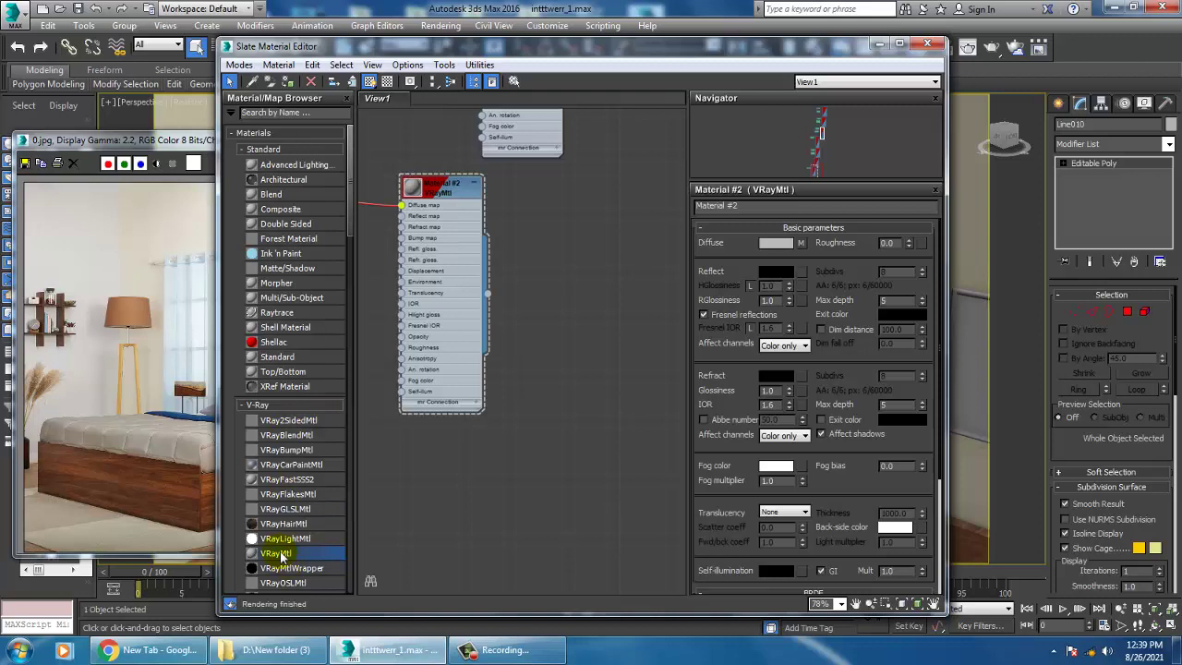
drag(545, 282, 565, 267)
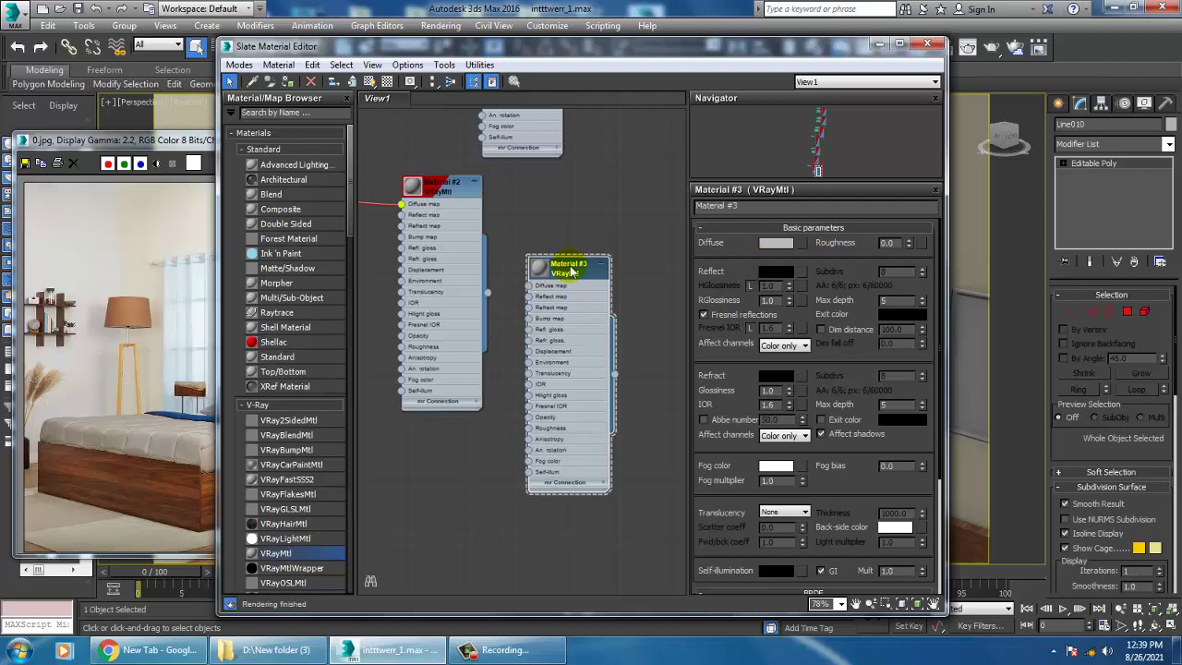
- Load Opus-Beige as the new material's diffuse bitmap and apply the material to the curtain with its map shown
click(803, 243)
double_click(360, 192)
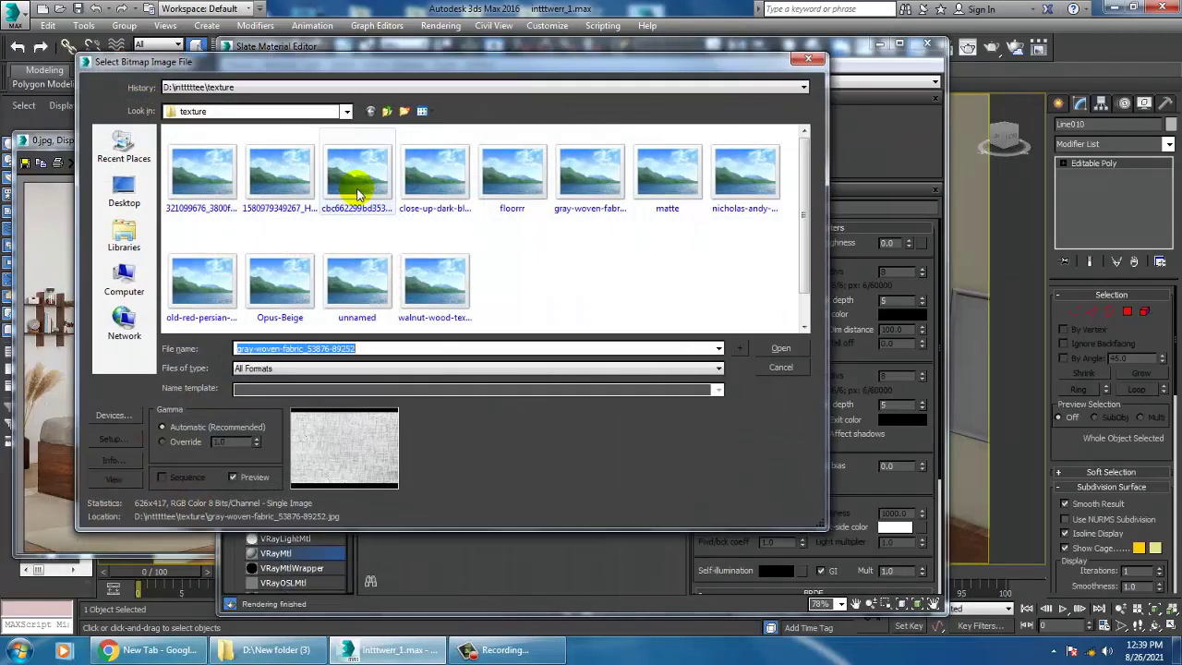
click(433, 291)
click(369, 286)
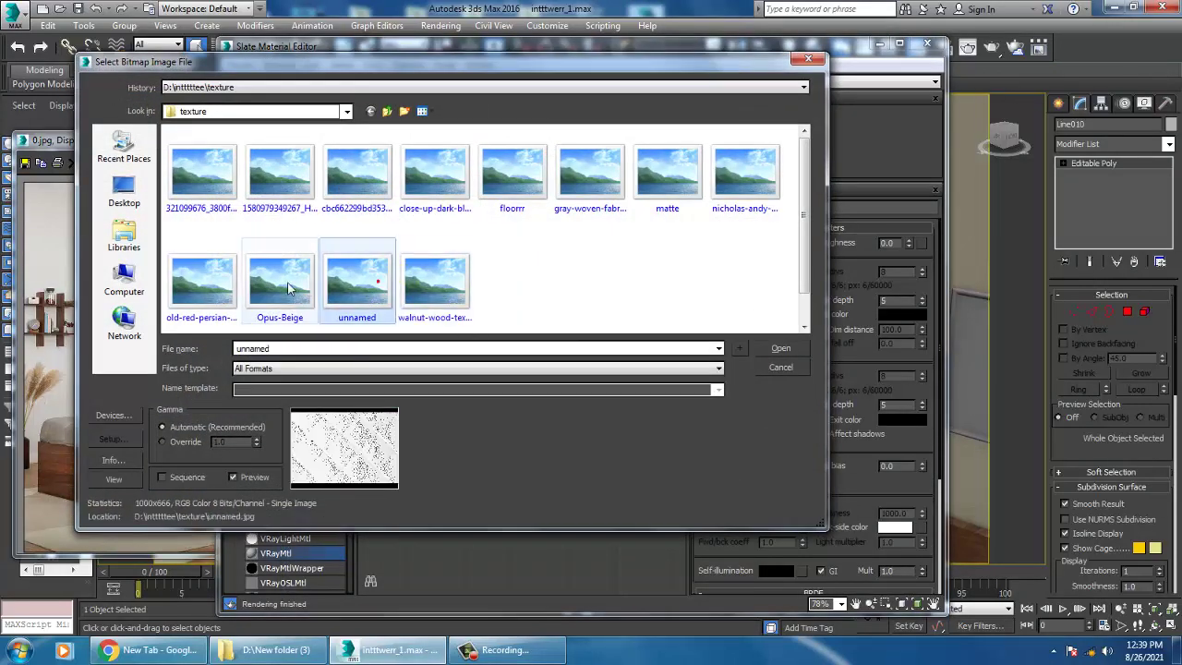
click(273, 288)
double_click(273, 286)
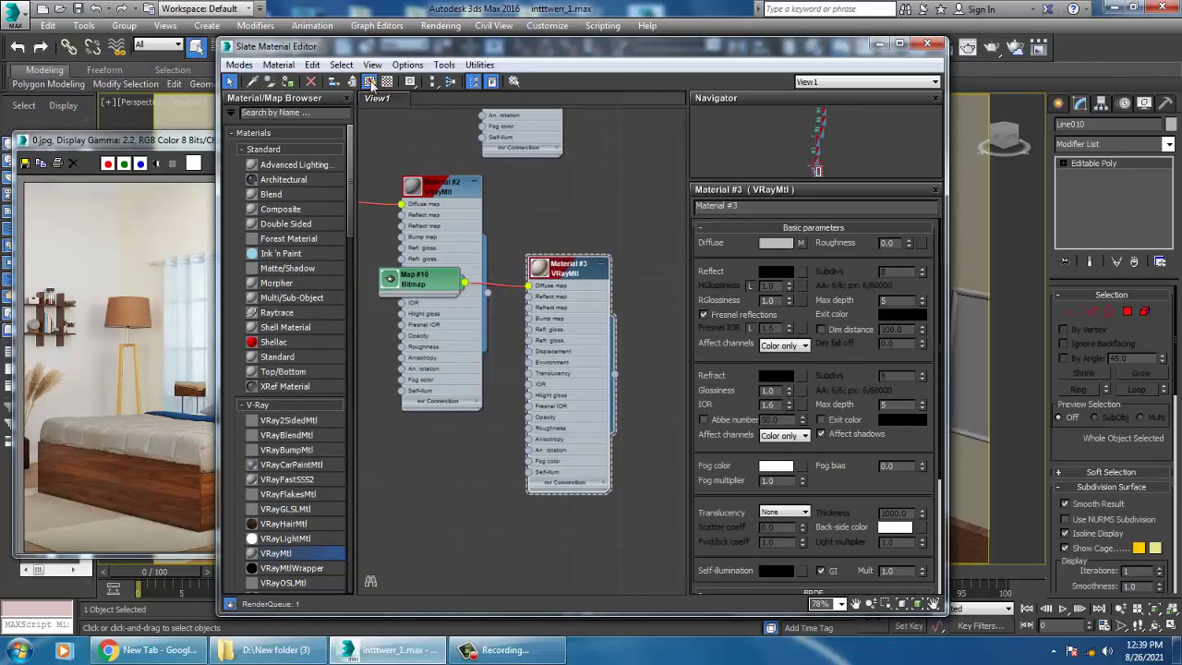
- Set the curtain material's refract color to near white to make the fabric sheer
click(776, 375)
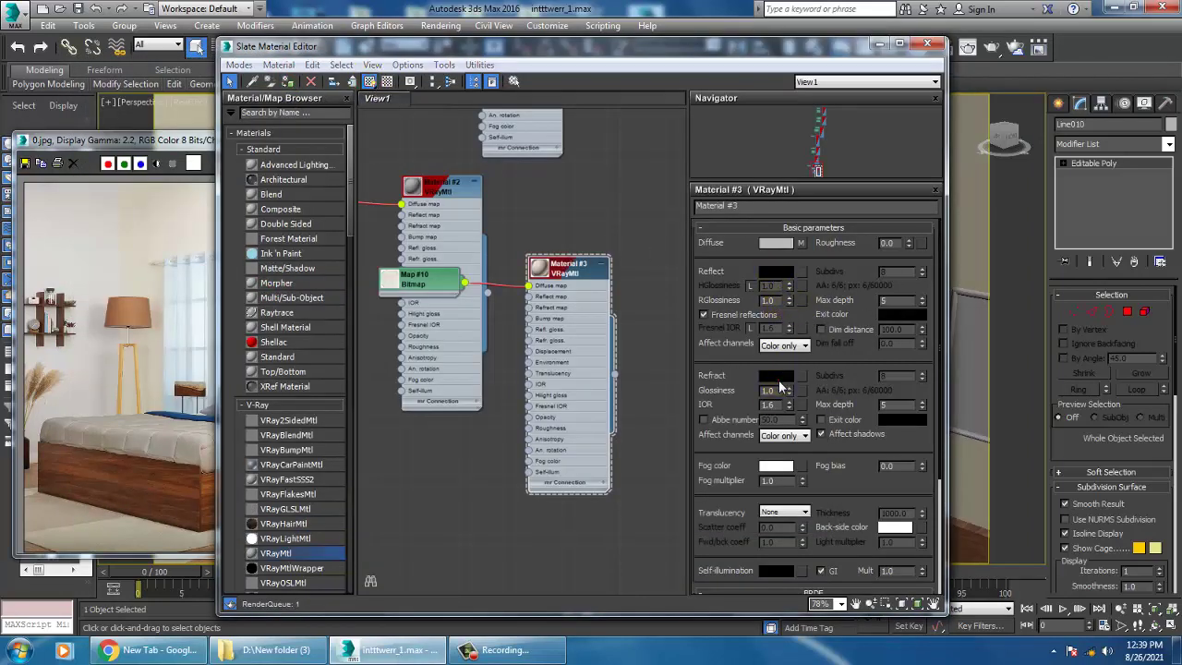
drag(437, 98, 437, 189)
click(546, 222)
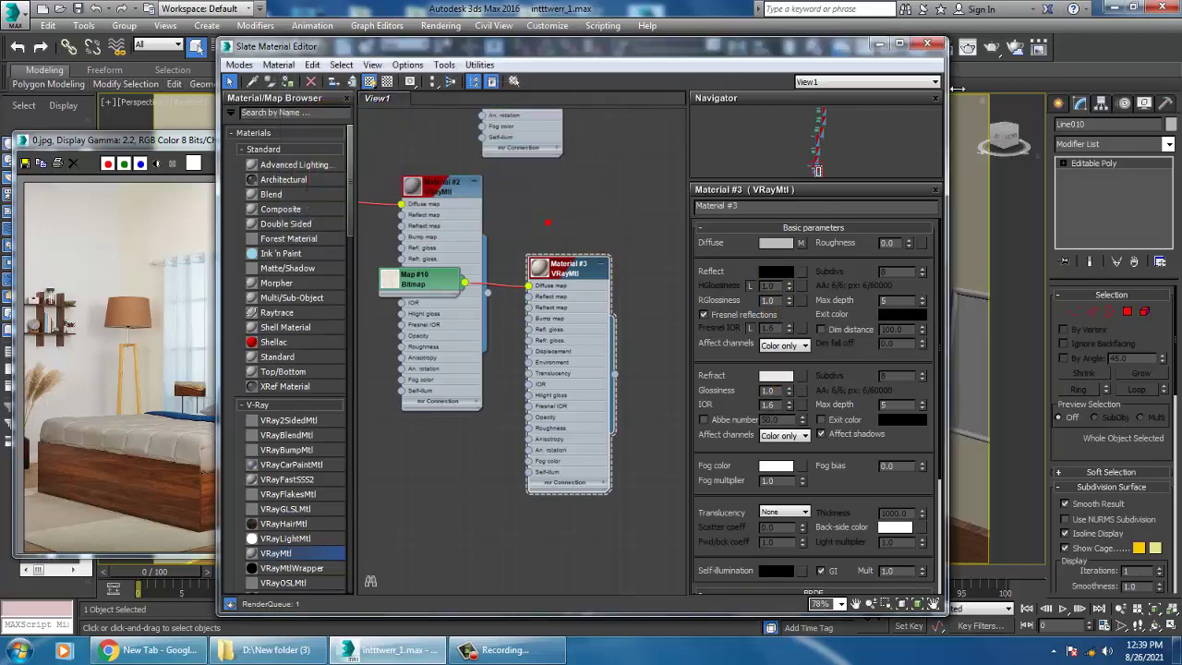
click(874, 49)
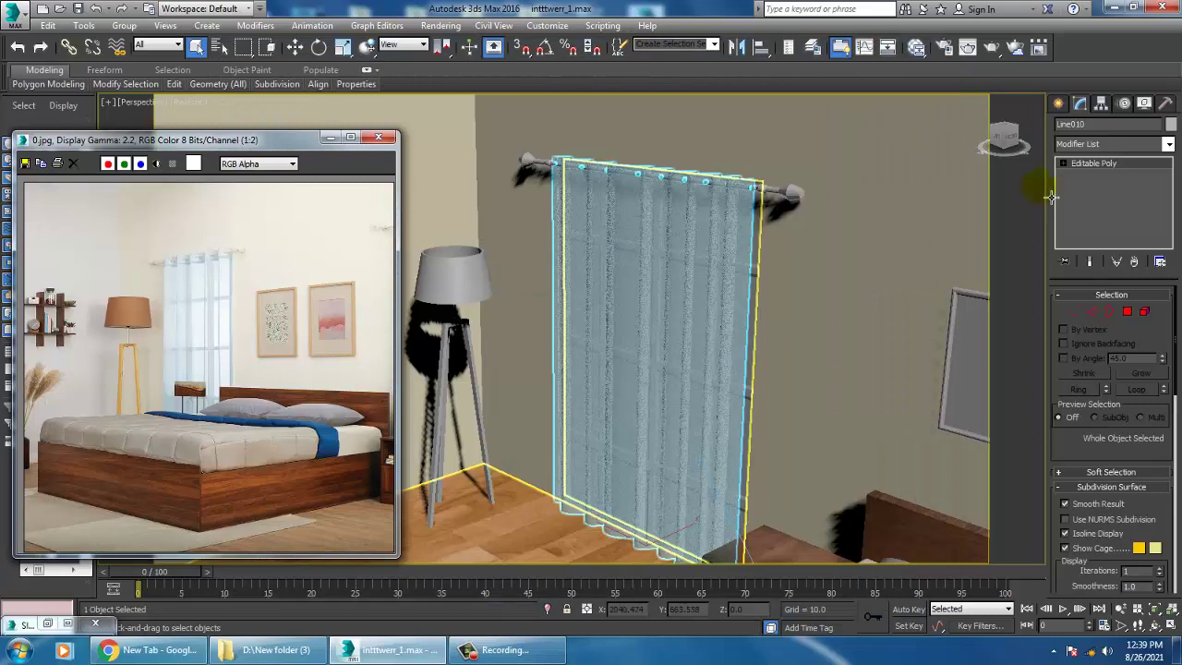
- Add a UVW Map modifier with Box mapping to the window curtain and deselect it
click(1094, 145)
scroll(1105, 228, down, 10)
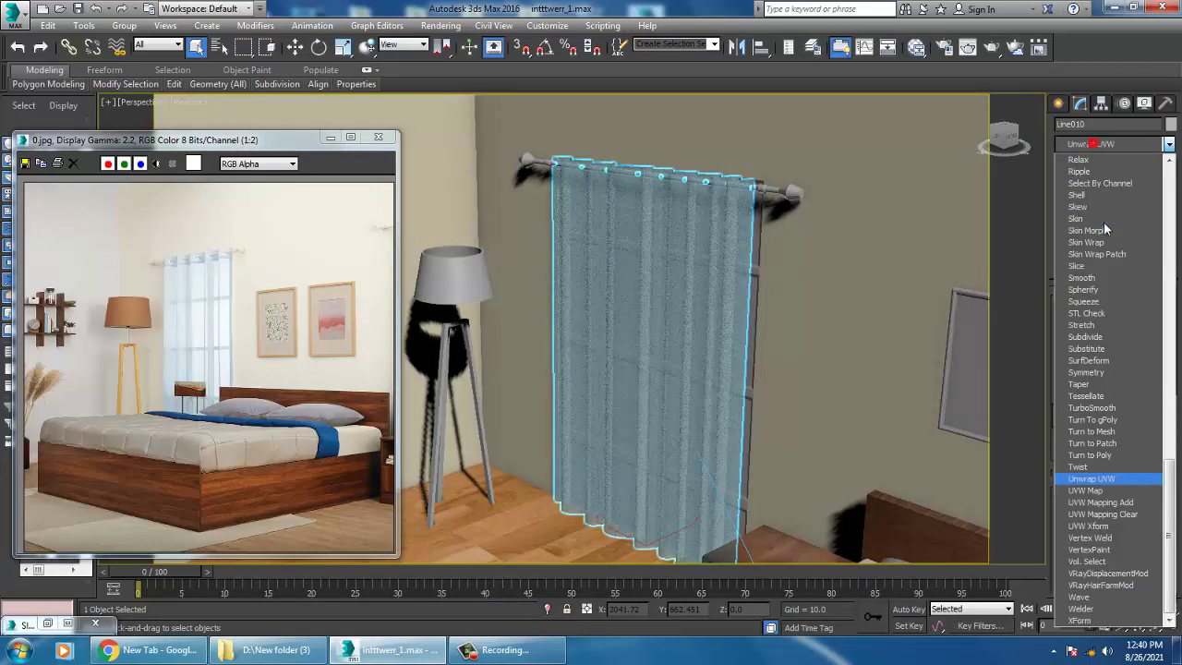
click(1095, 489)
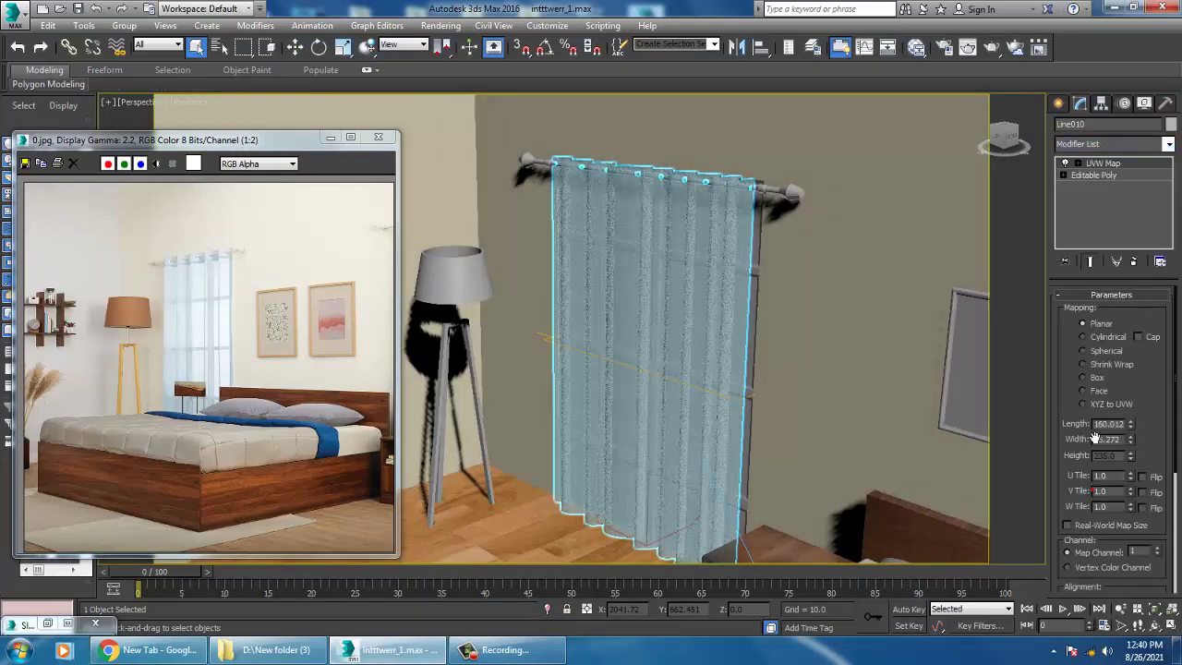
click(1099, 380)
alt+middle_drag(884, 351, 776, 347)
scroll(776, 346, down, 5)
click(696, 137)
scroll(673, 343, up, 5)
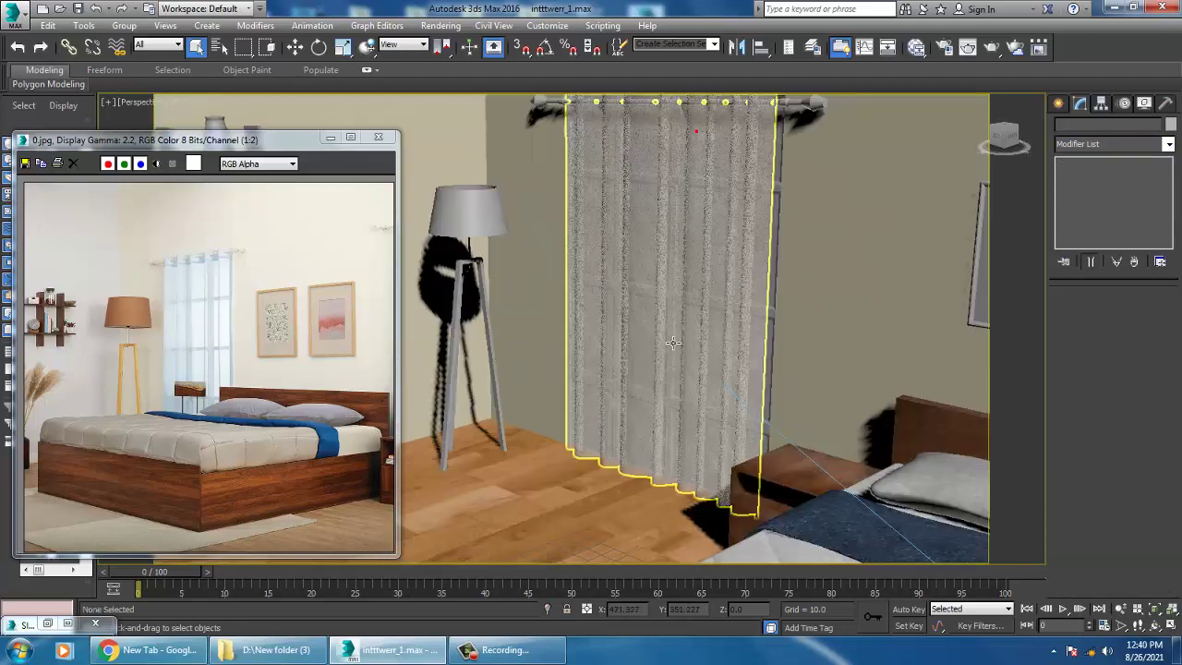
key(F4)
middle_drag(757, 330, 750, 348)
key(F4)
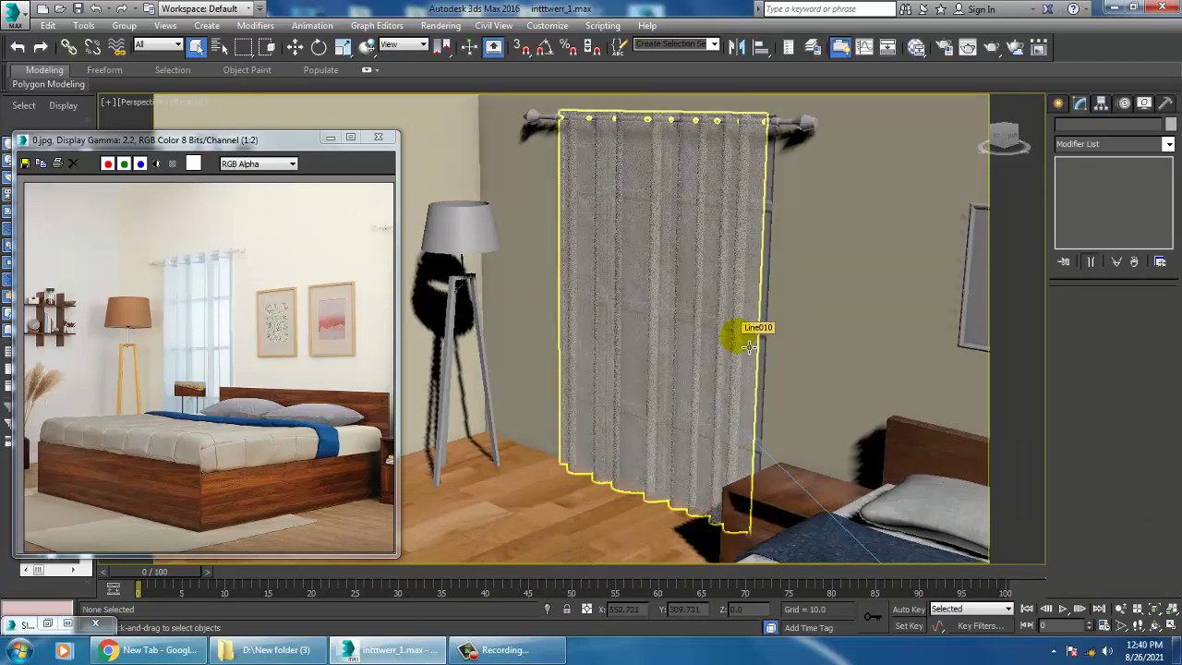
- Darken the curtain material's refract color from near white to grey so the fabric is less transparent
key(m)
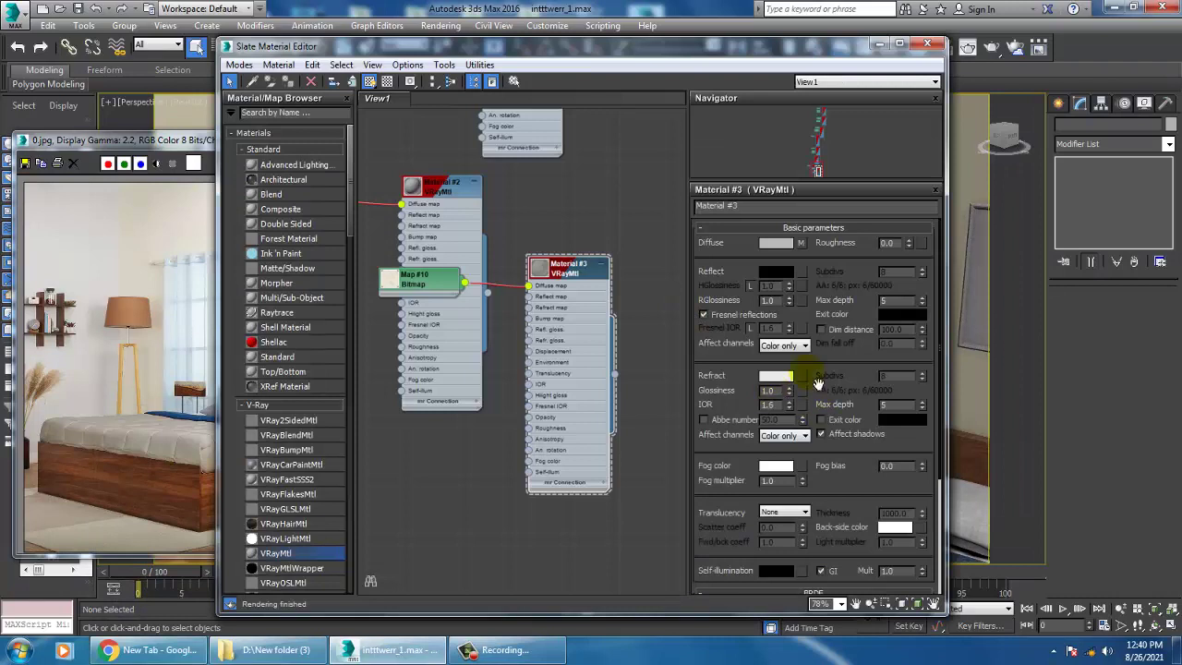
click(774, 378)
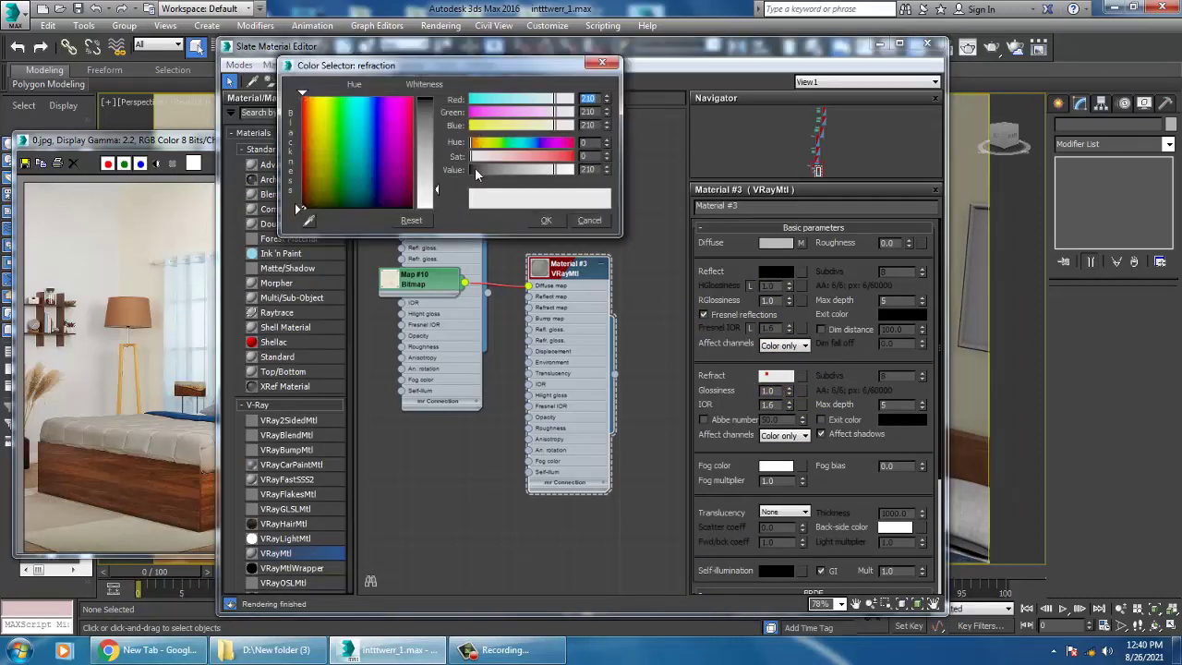
drag(437, 165, 437, 149)
click(547, 220)
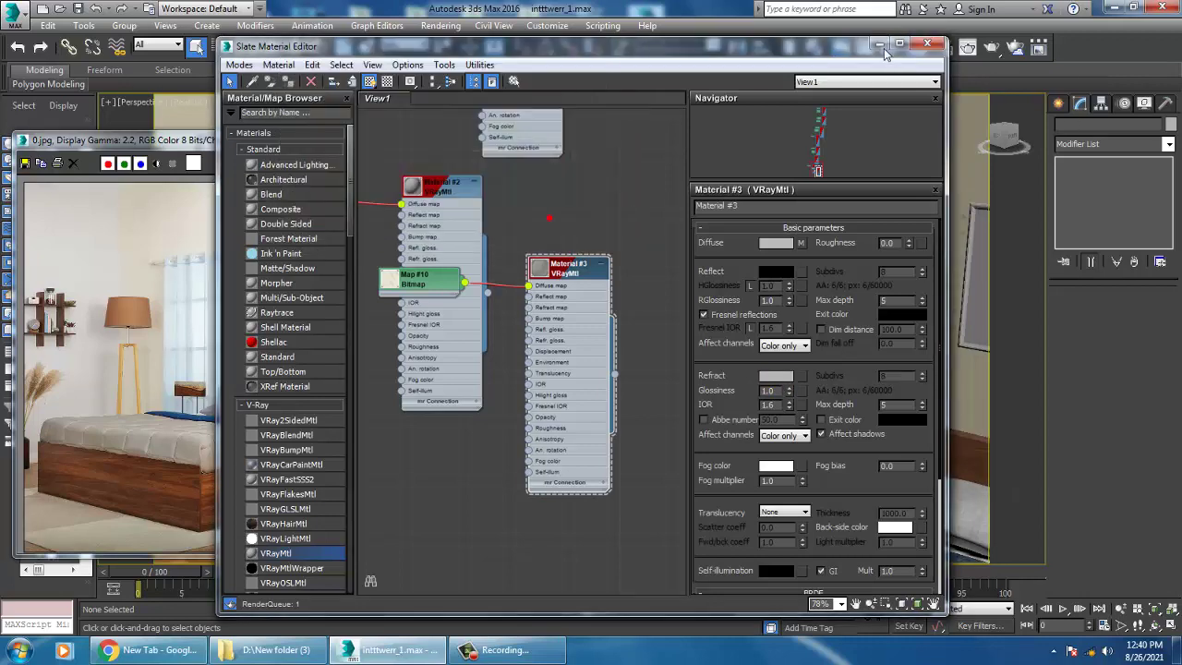
key(m)
scroll(766, 256, down, 6)
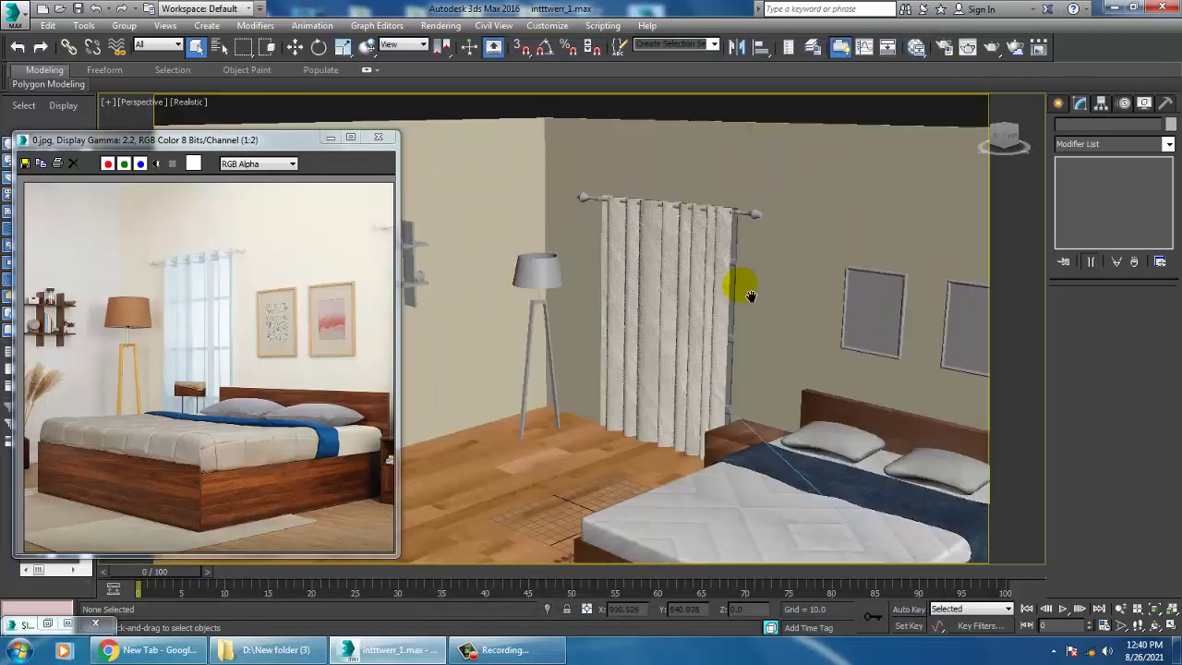
scroll(764, 128, up, 8)
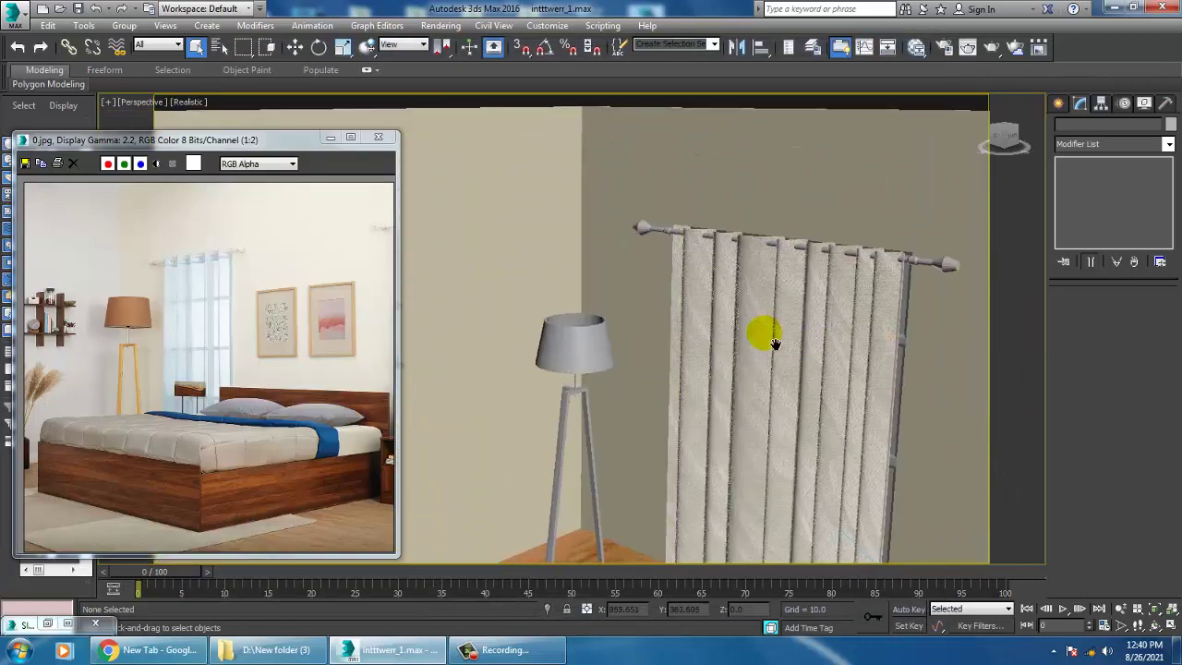
scroll(763, 333, down, 2)
- Select the picture frame nearest the curtain and add a new VRayMtl node below the curtain material
click(692, 338)
alt+middle_drag(703, 308, 589, 242)
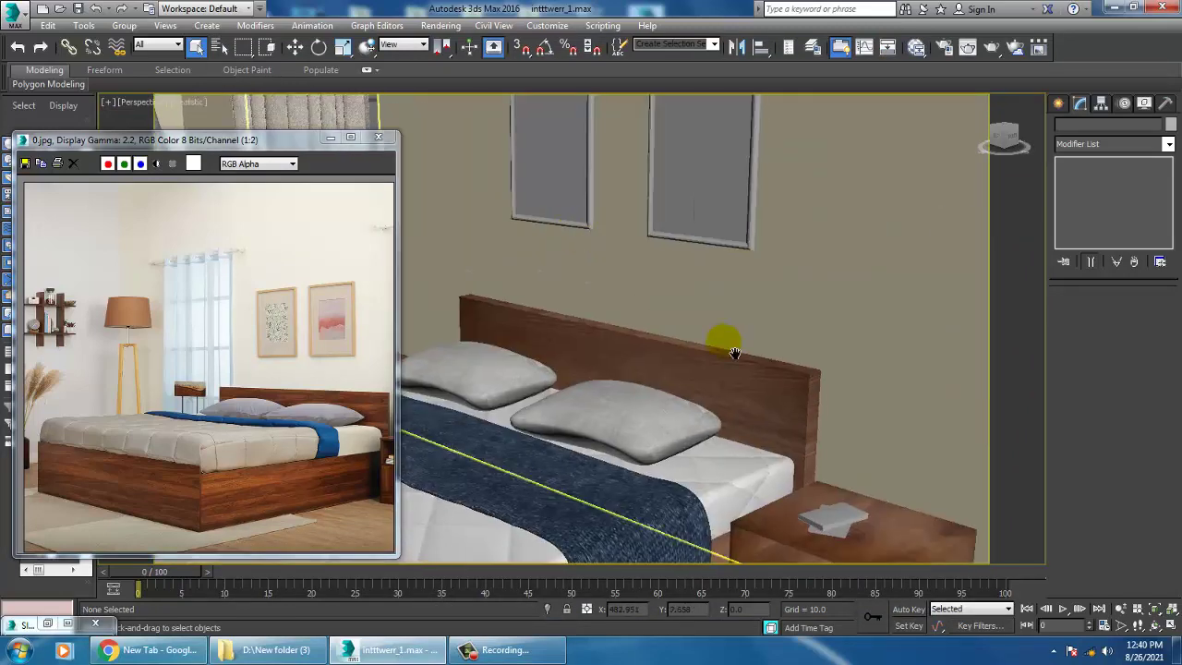
middle_drag(710, 257, 725, 309)
click(597, 240)
alt+middle_drag(597, 240, 718, 323)
key(w)
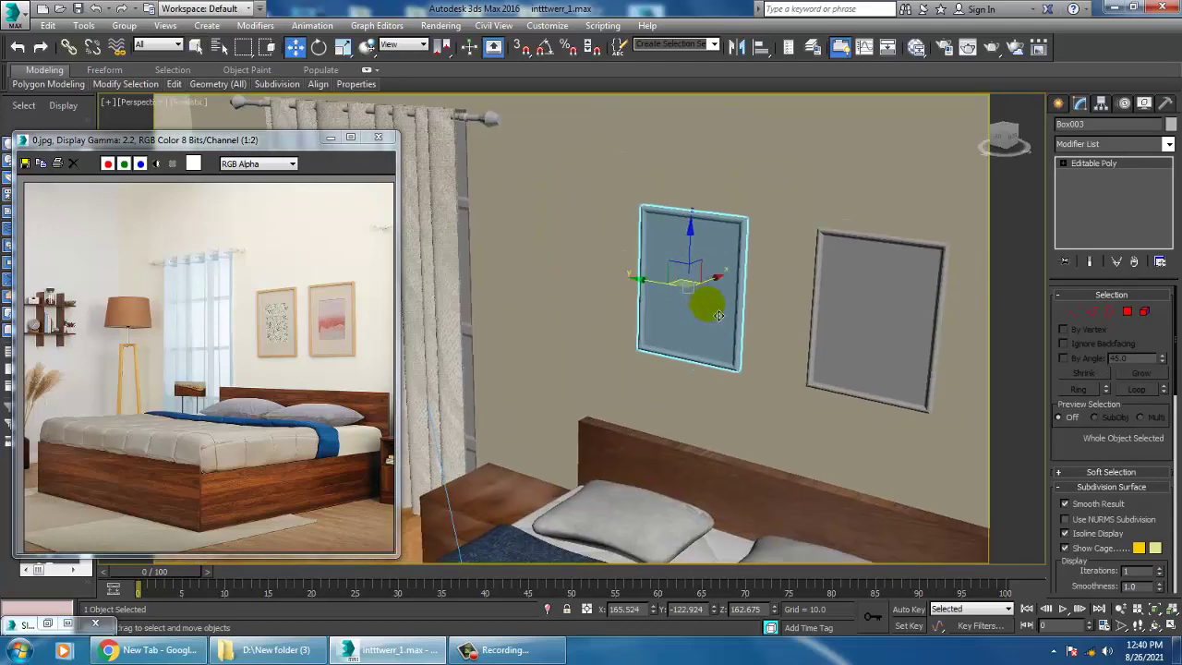
key(m)
scroll(554, 388, down, 5)
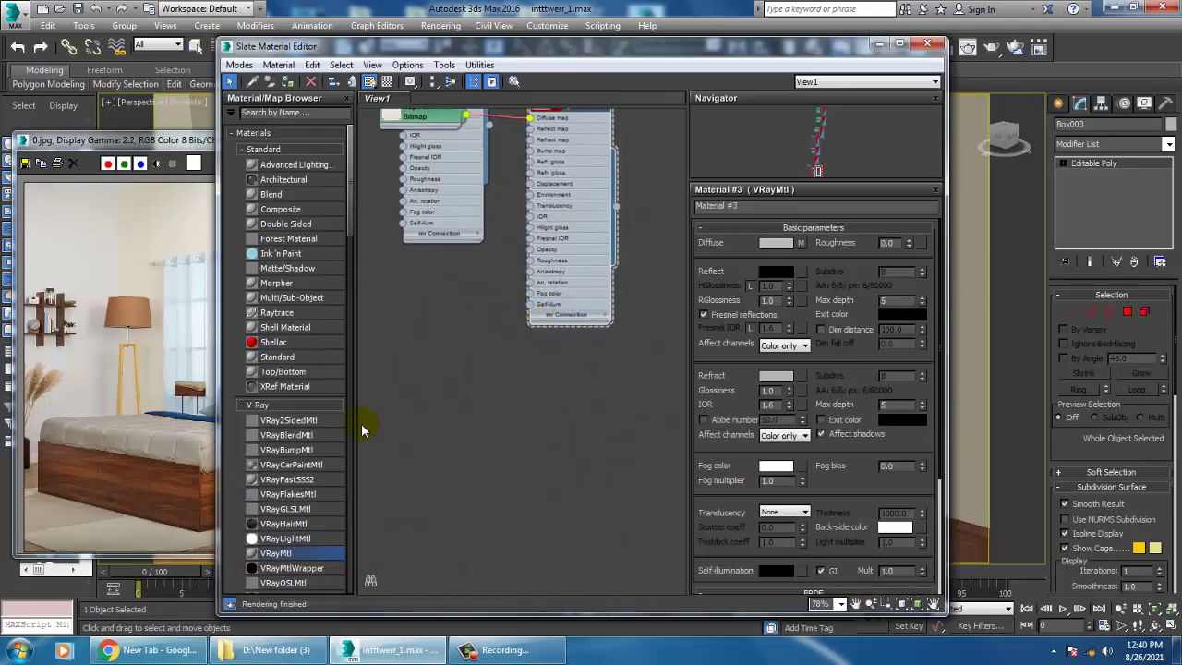
drag(449, 451, 473, 362)
double_click(471, 355)
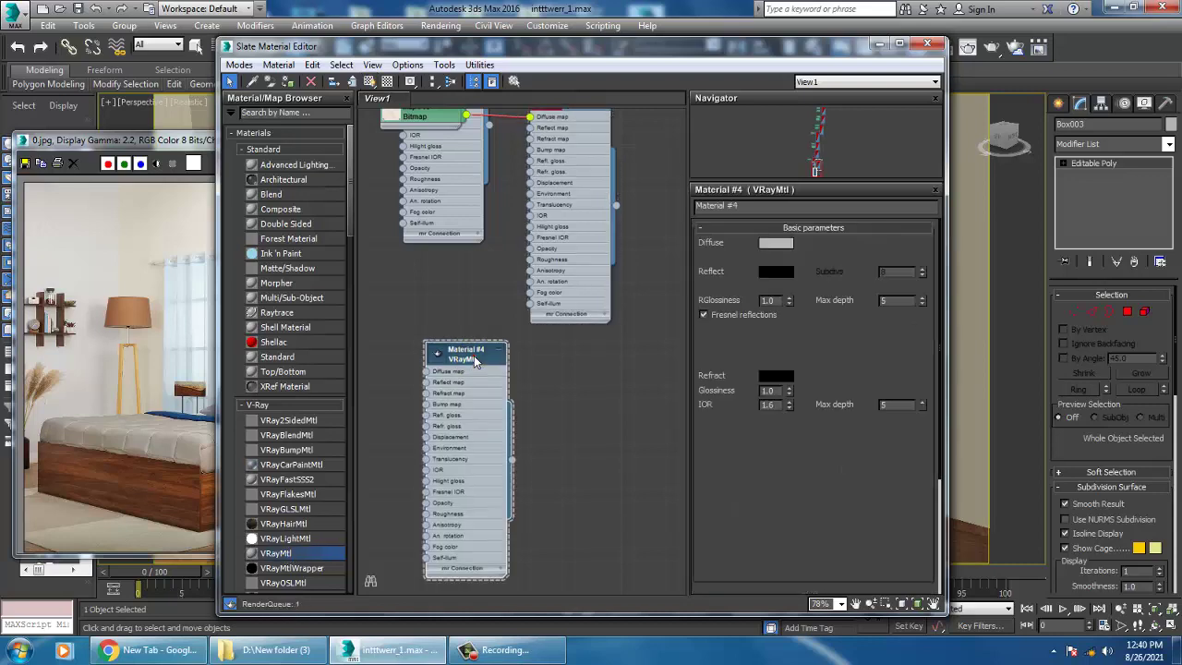
- Select the picture polygon inside the frame nearest the curtain and bring up the new material's parameters
drag(848, 46, 503, 135)
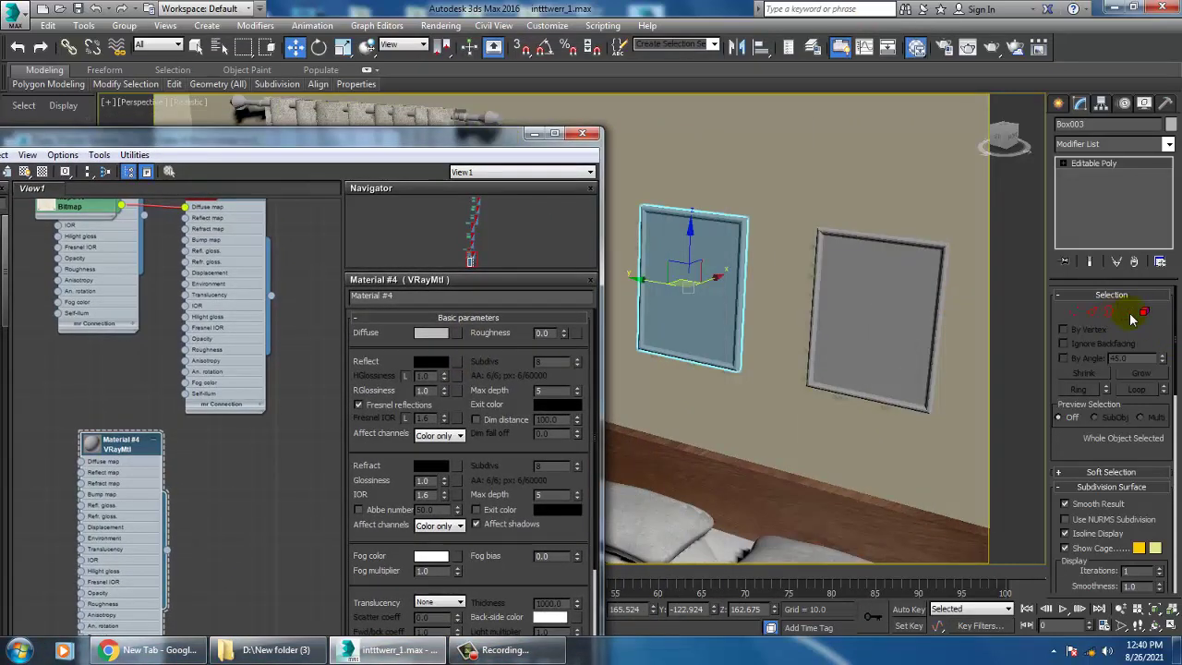
click(1144, 313)
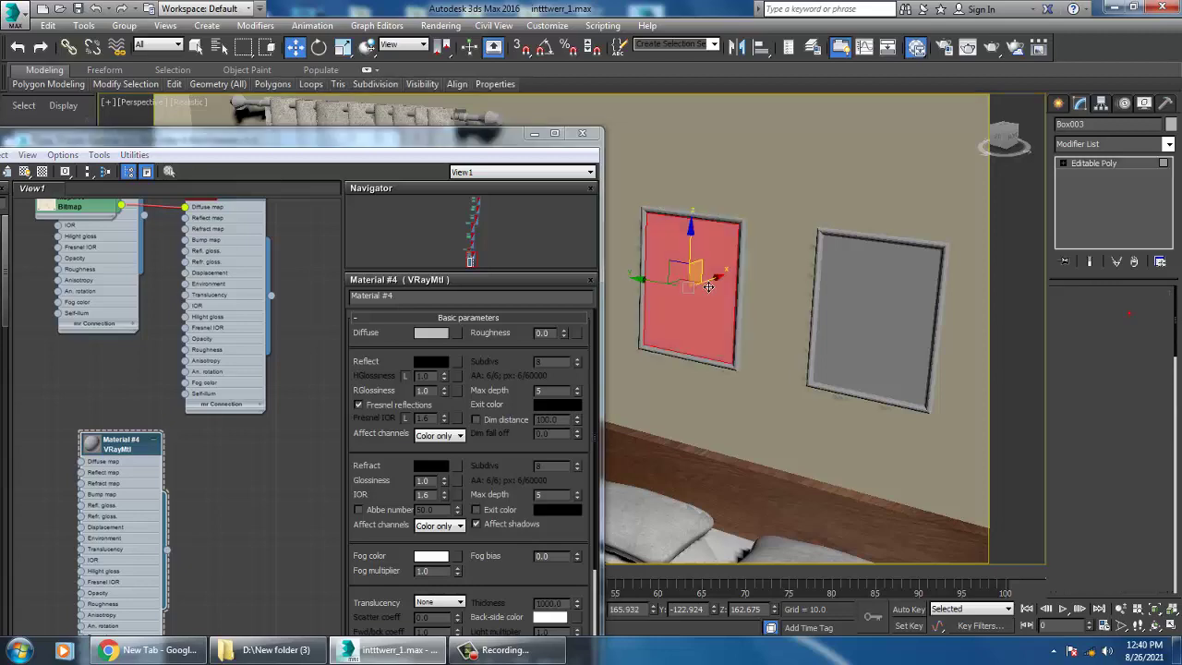
click(117, 447)
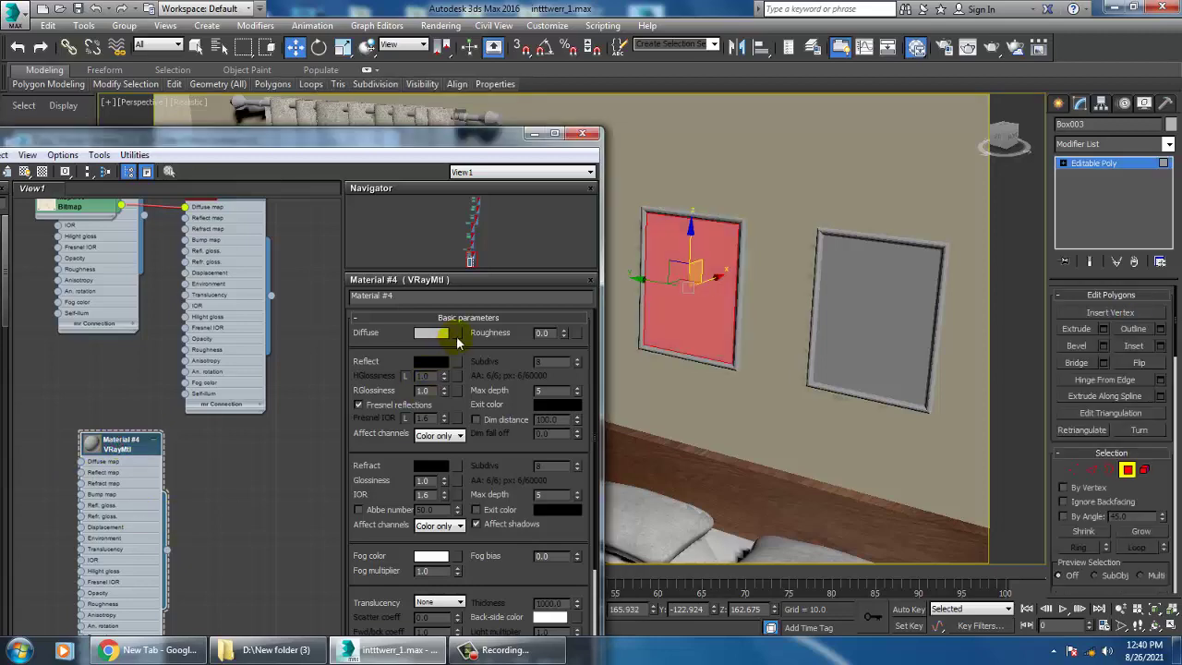
- Load the Heron_painting_sunset image as the new material's diffuse bitmap and apply the material to the picture polygon with its map shown
click(454, 336)
double_click(356, 190)
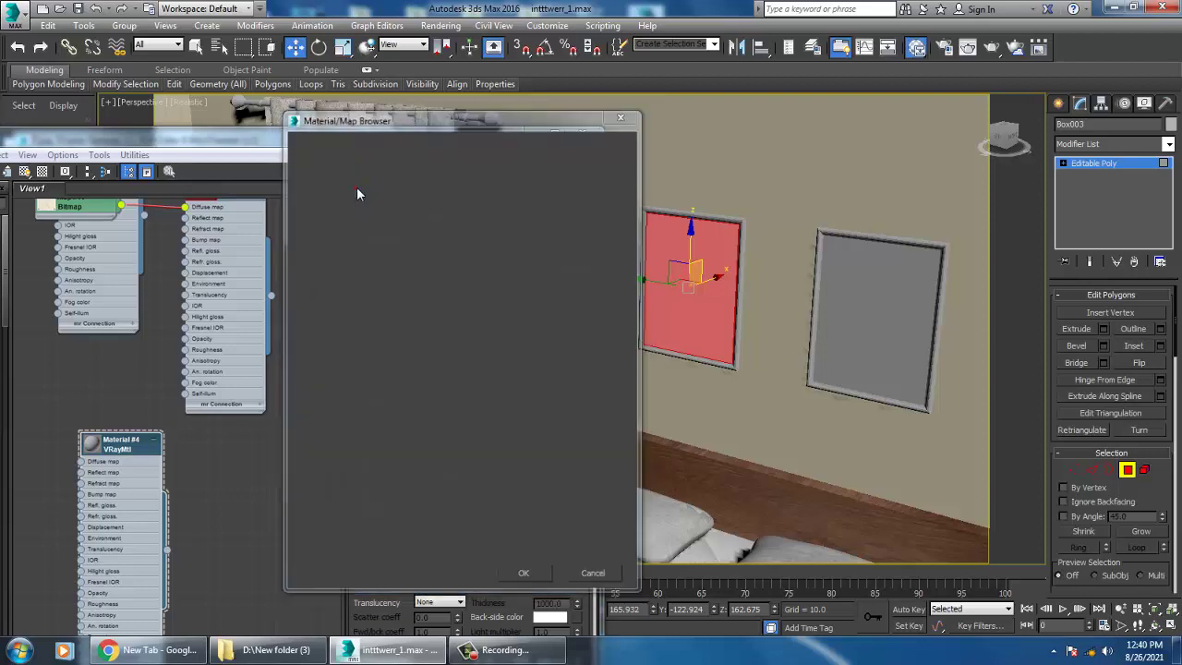
click(543, 167)
click(571, 172)
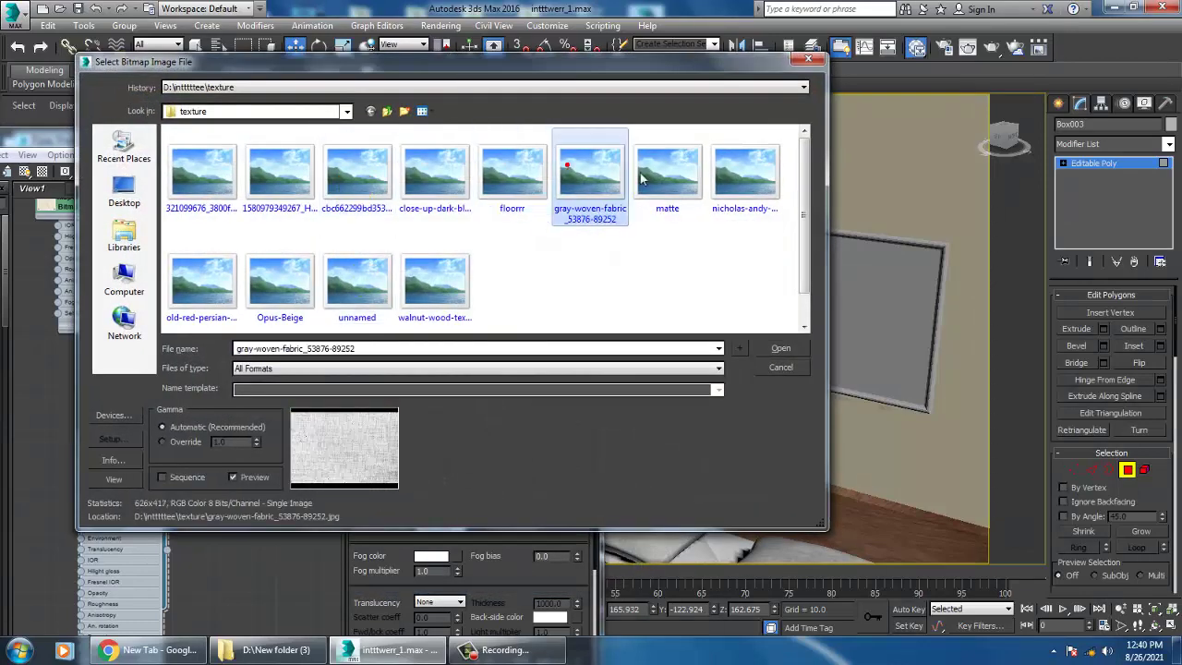
click(273, 177)
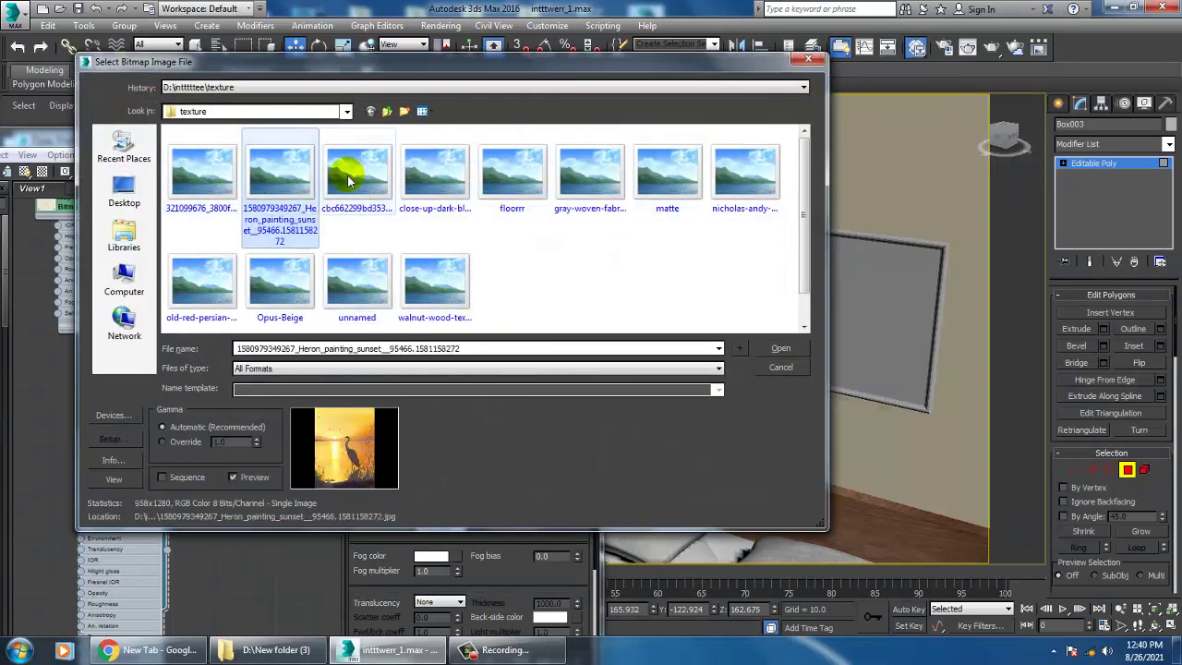
double_click(280, 176)
drag(117, 140, 427, 177)
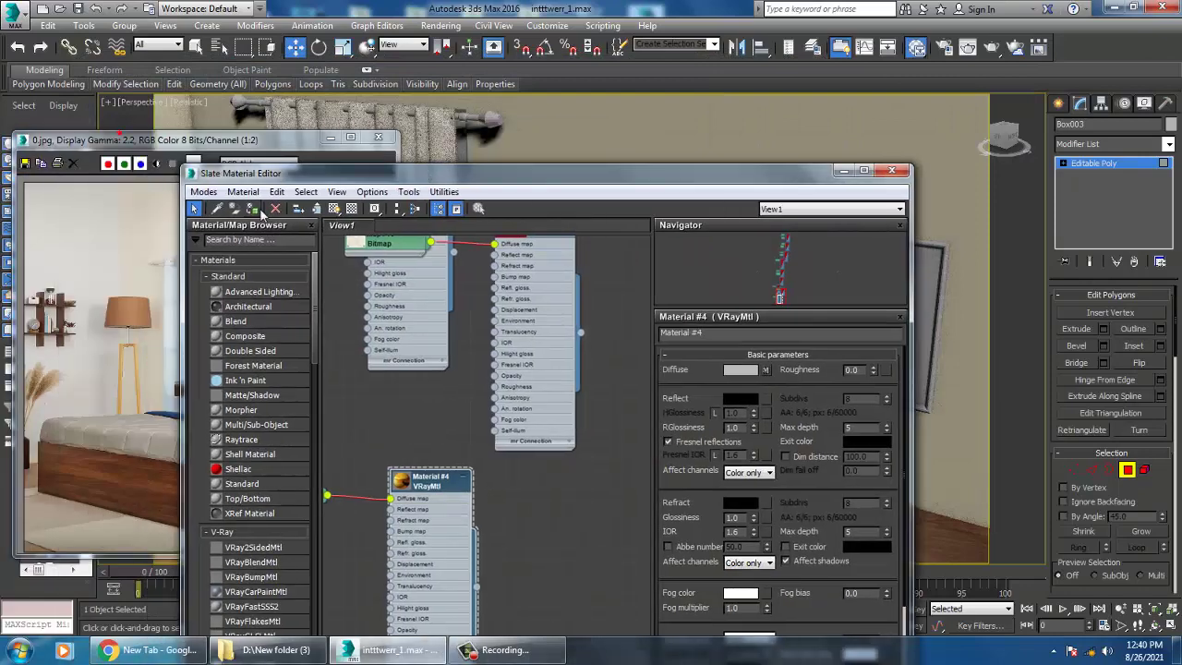
click(333, 209)
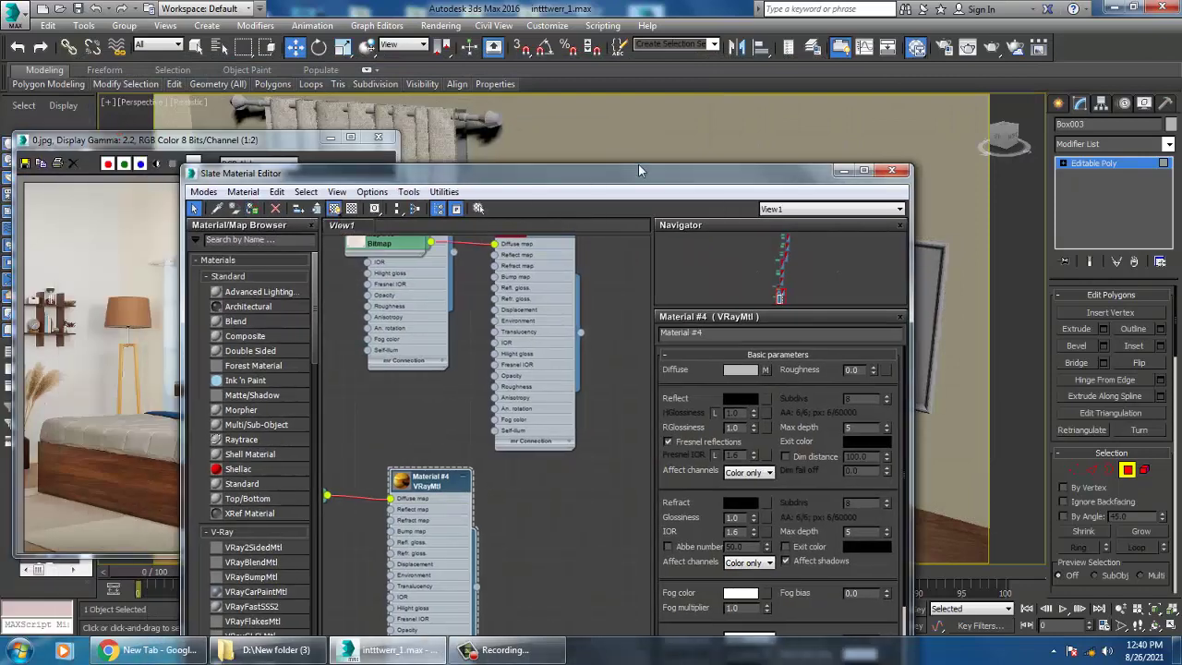
drag(658, 173, 378, 322)
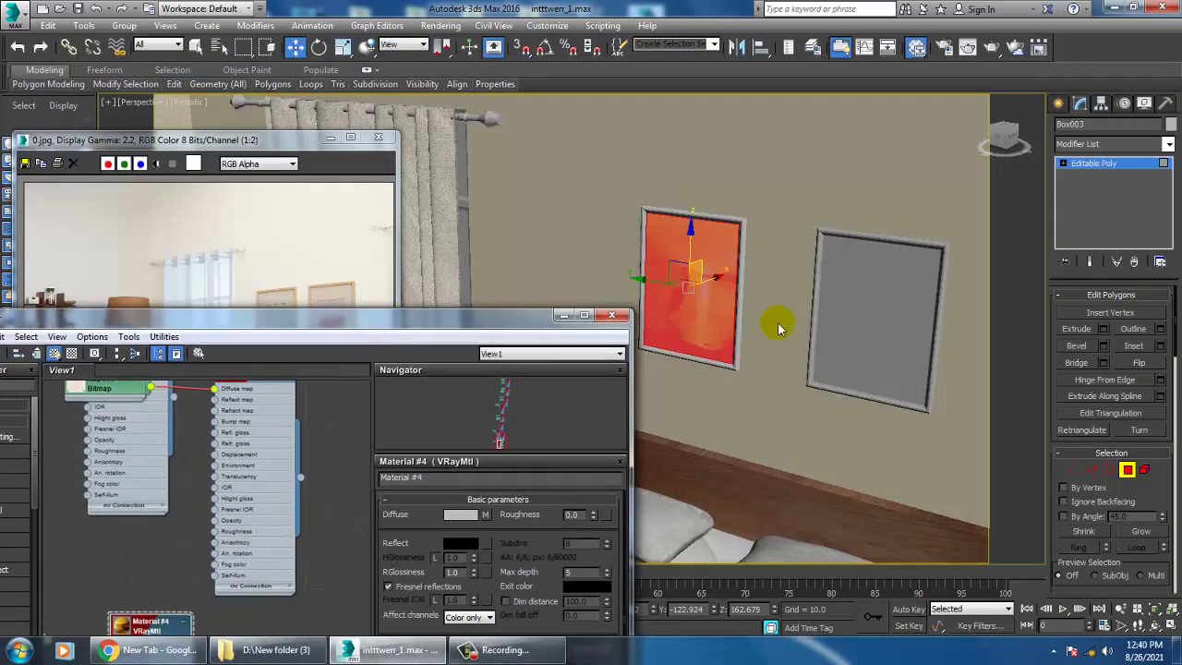
- Add a UVW Map modifier with Planar mapping to the picture and convert the object to Editable Poly
click(1095, 144)
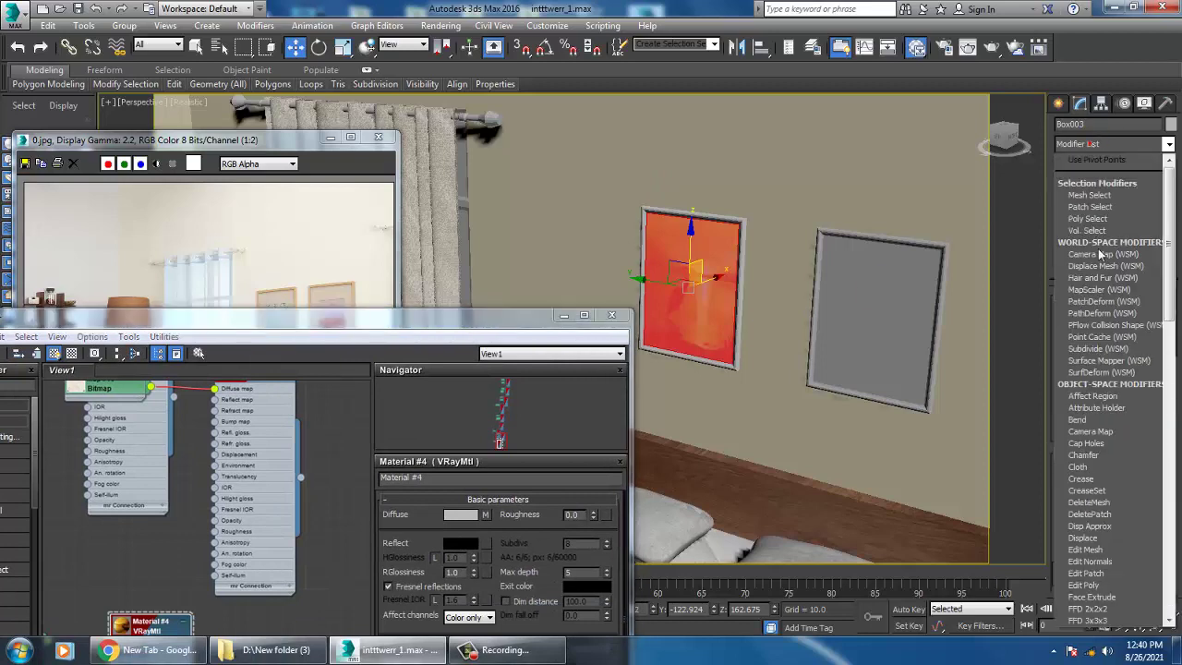
scroll(1099, 258, down, 20)
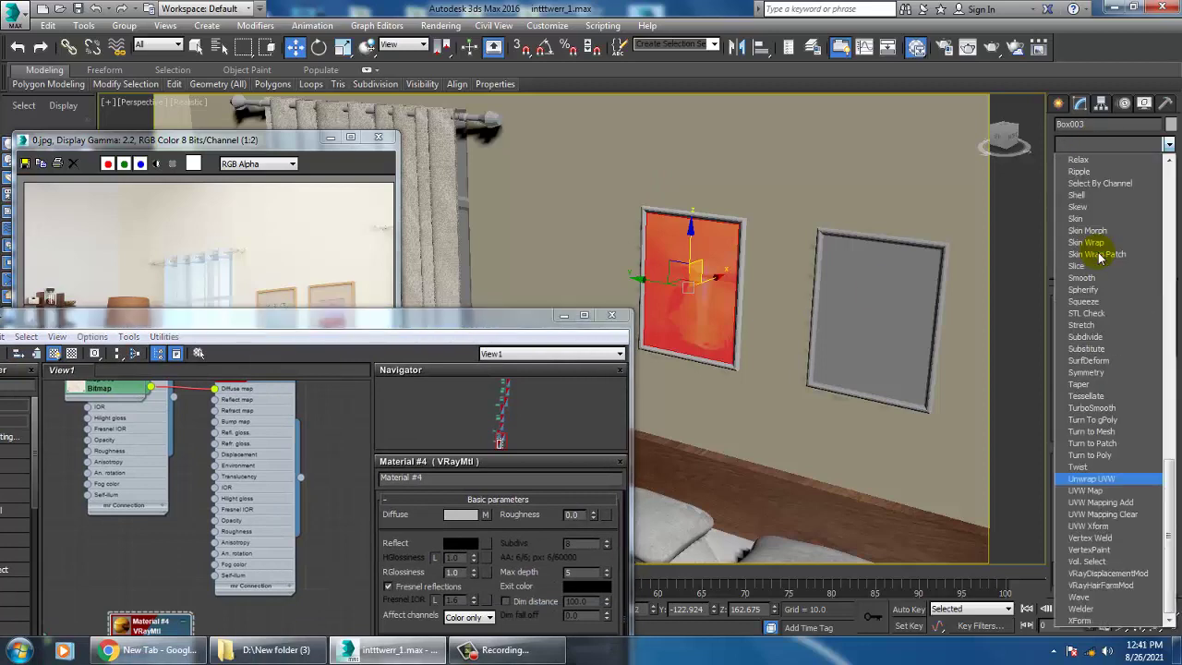
click(1096, 491)
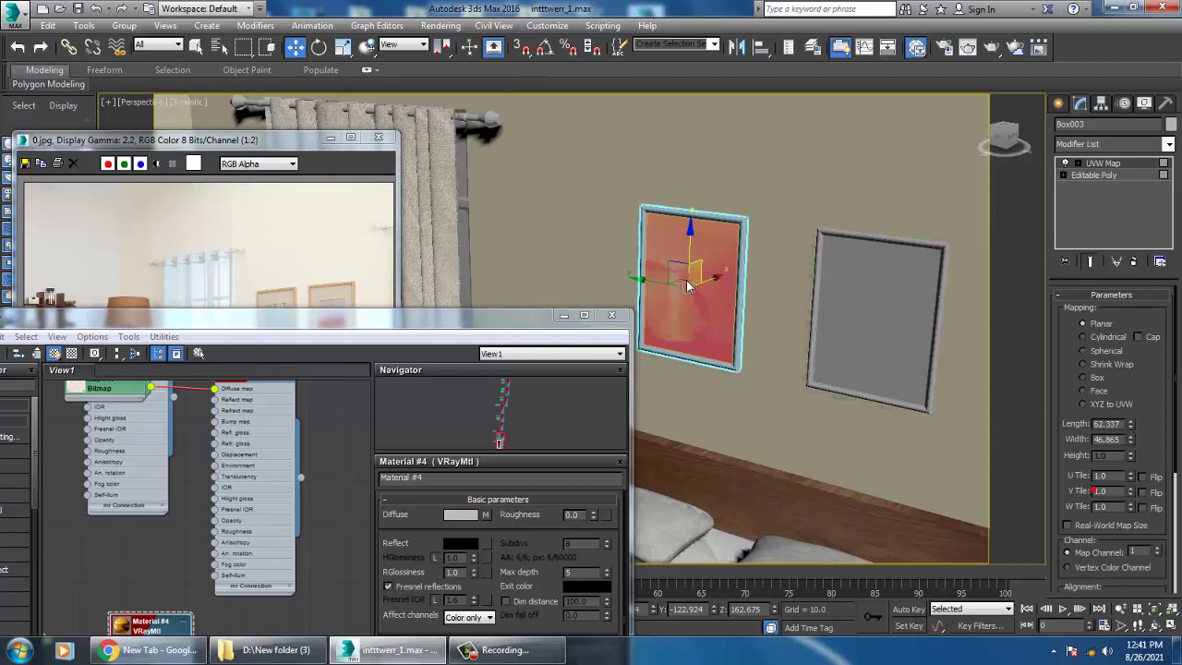
scroll(687, 287, up, 4)
right_click(735, 196)
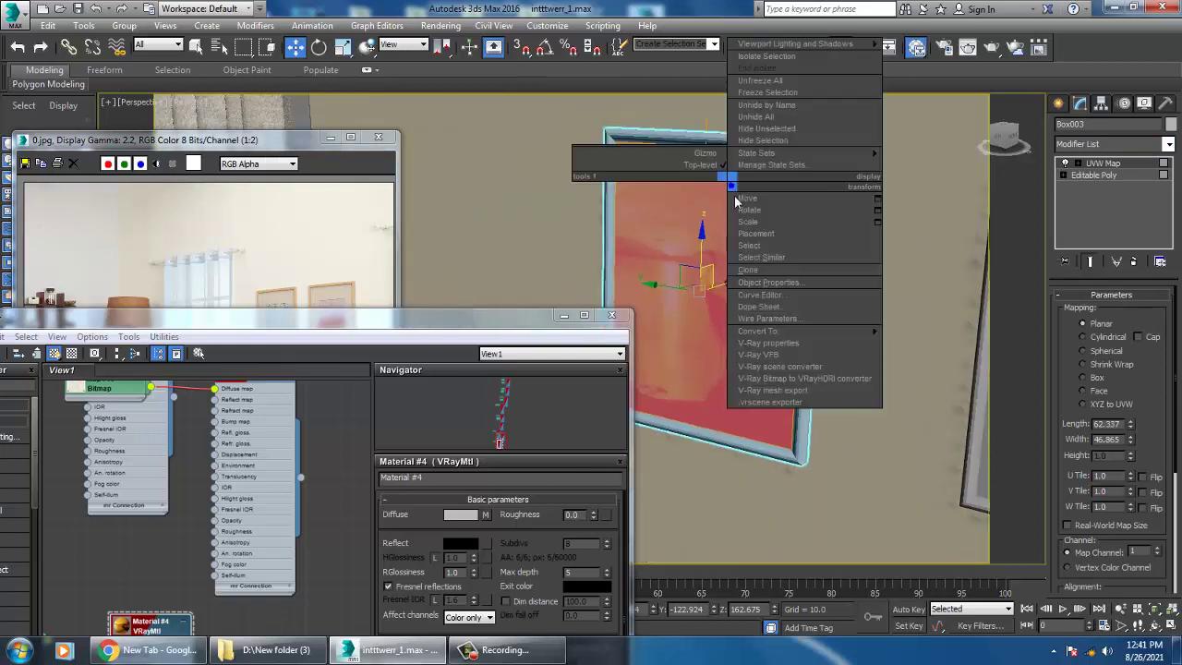
mouse_move(800, 331)
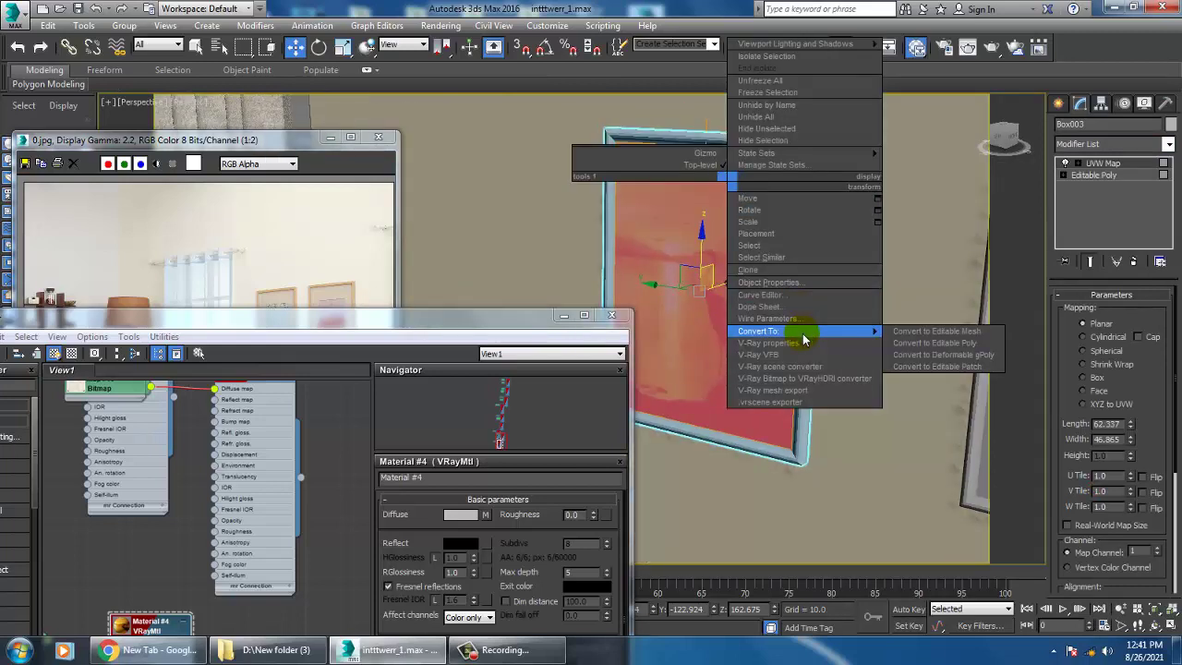
click(942, 344)
- Invert the polygon selection from the heron picture to the surrounding frame polygons
click(1128, 312)
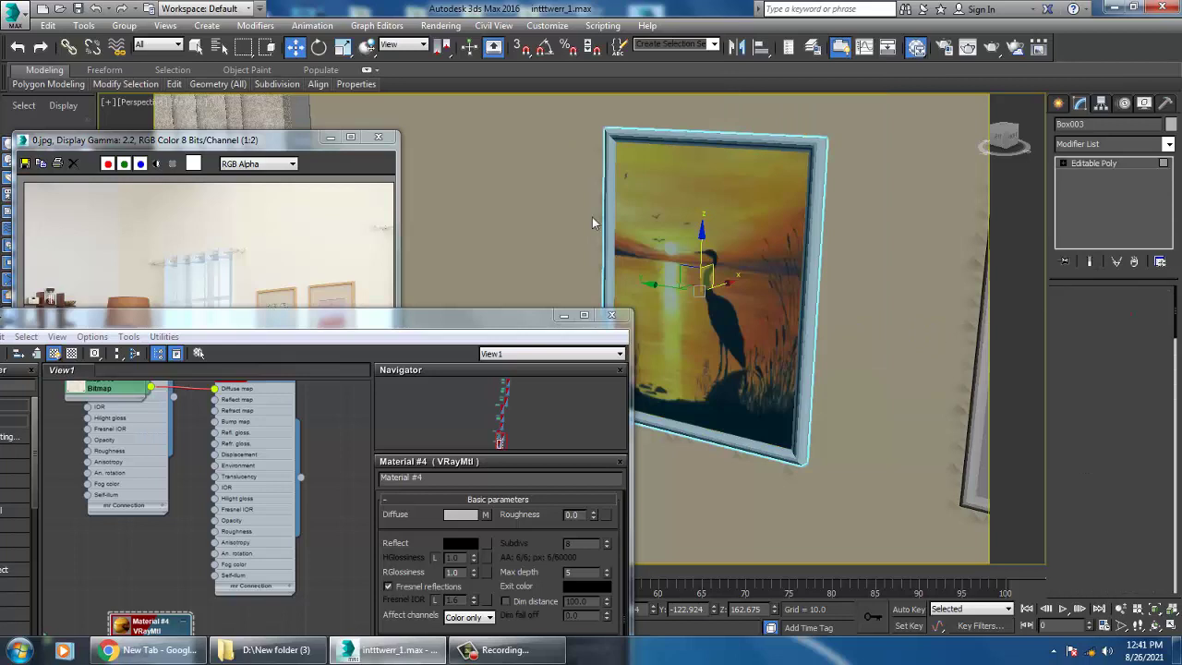
click(656, 234)
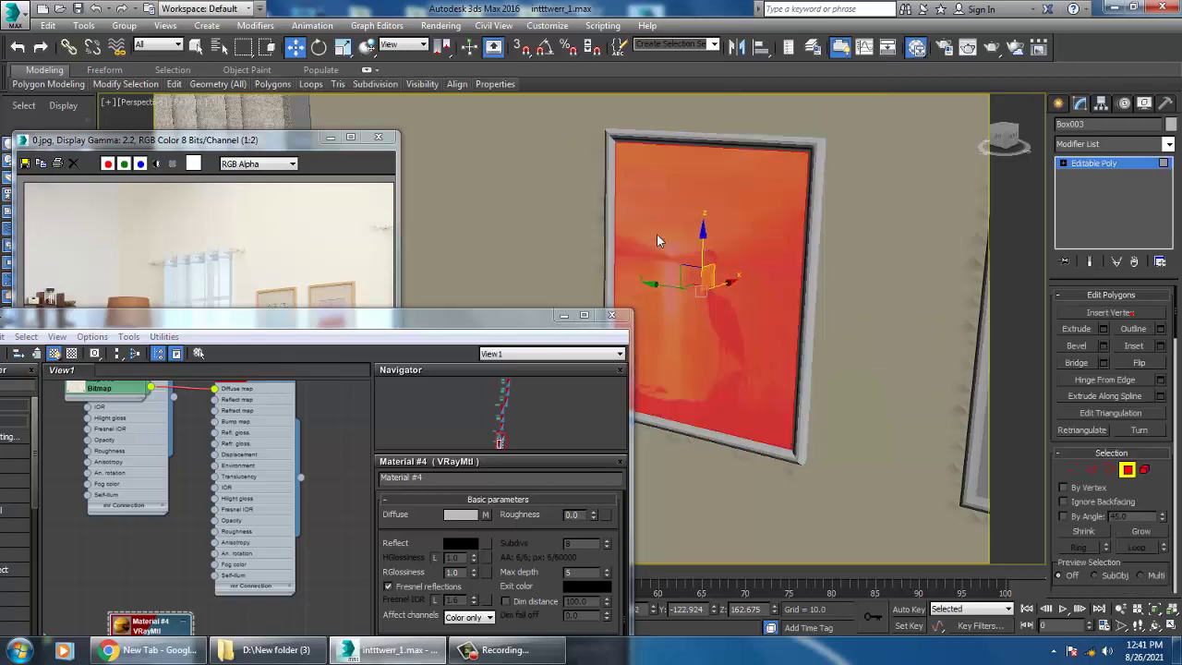
click(774, 256)
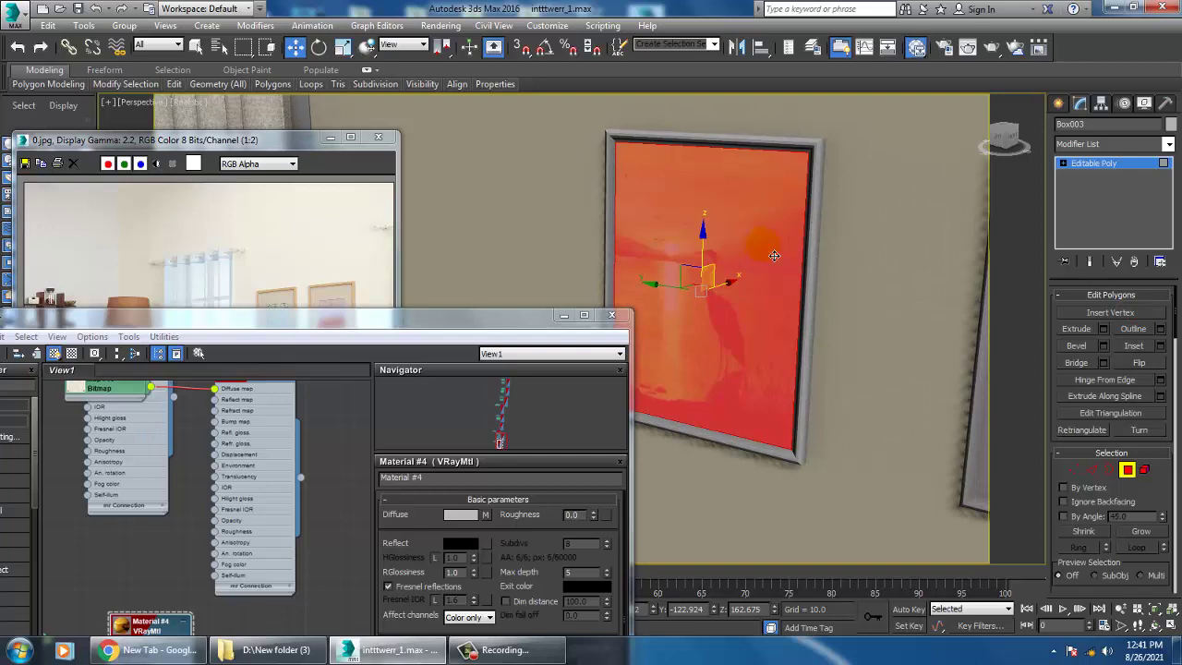
key(ctrl+i)
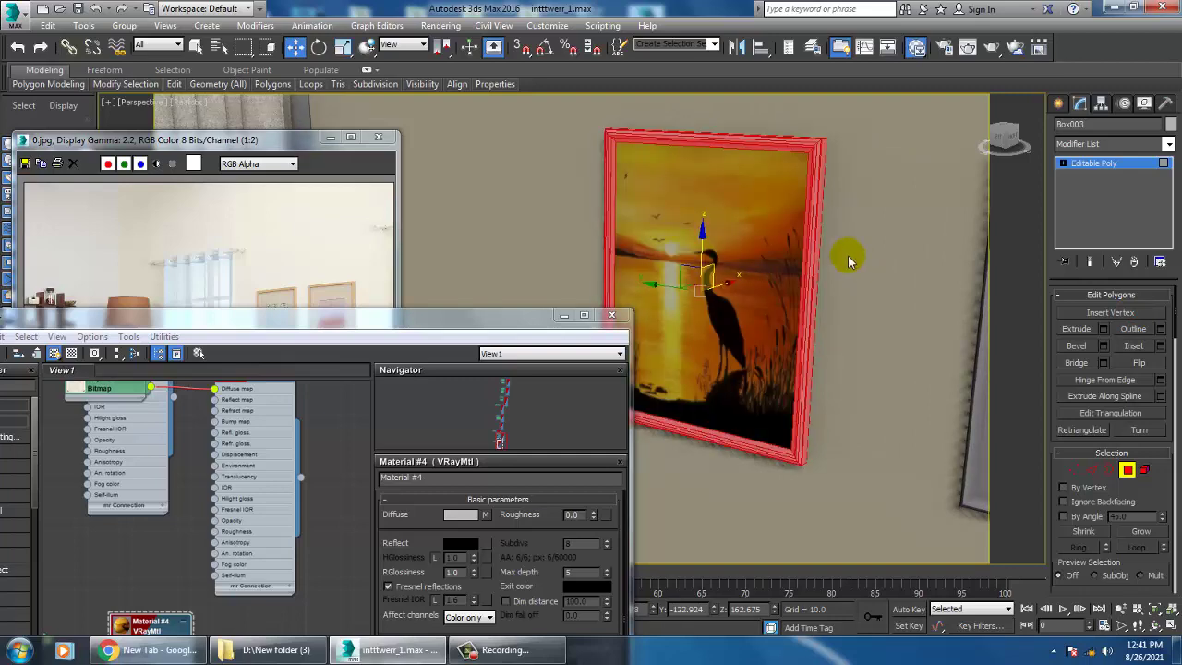
- Add another VRayMtl node beside the heron picture material for the frame and show its parameters
key(m)
key(m)
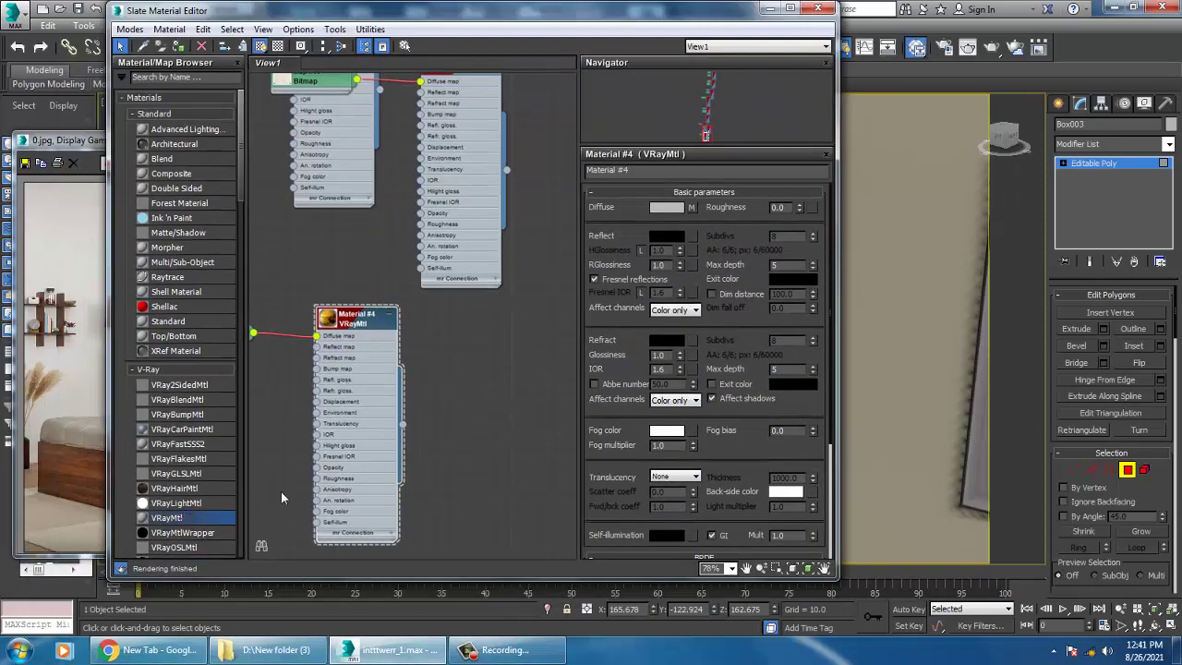
drag(167, 518, 481, 342)
double_click(481, 342)
- Sample the frame material's diffuse colour from the reference photo's wooden picture frame (RGB 168, 126, 77) and apply it to the heron picture's frame polygons
click(667, 207)
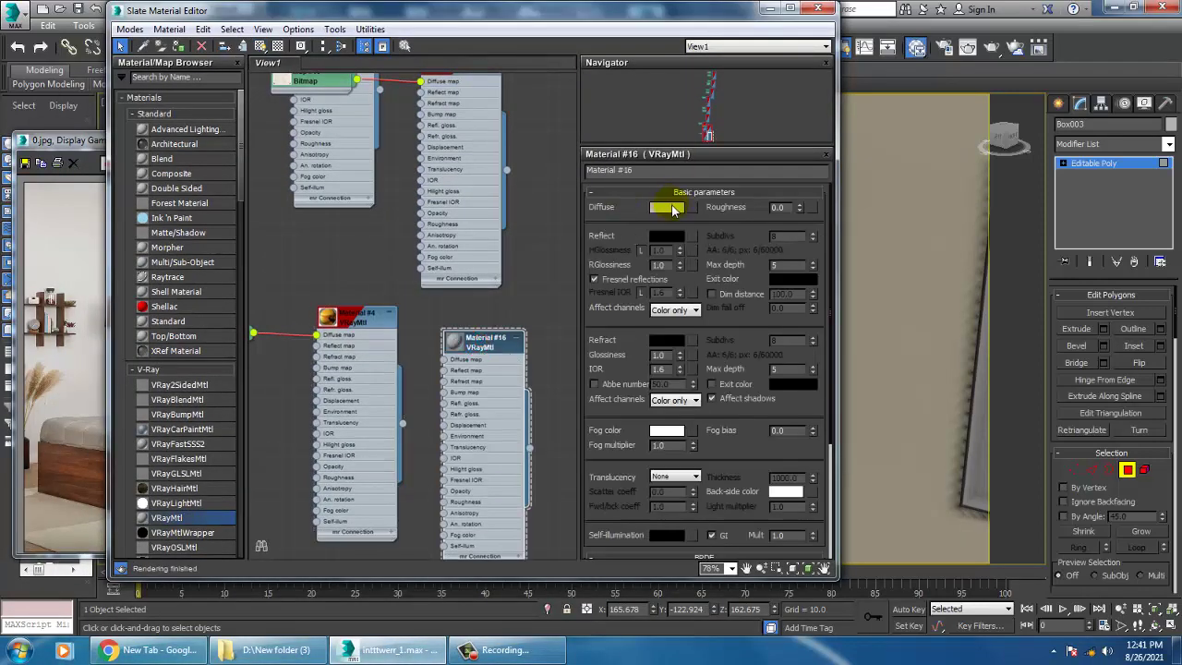
drag(355, 137, 305, 124)
drag(433, 137, 433, 97)
click(433, 128)
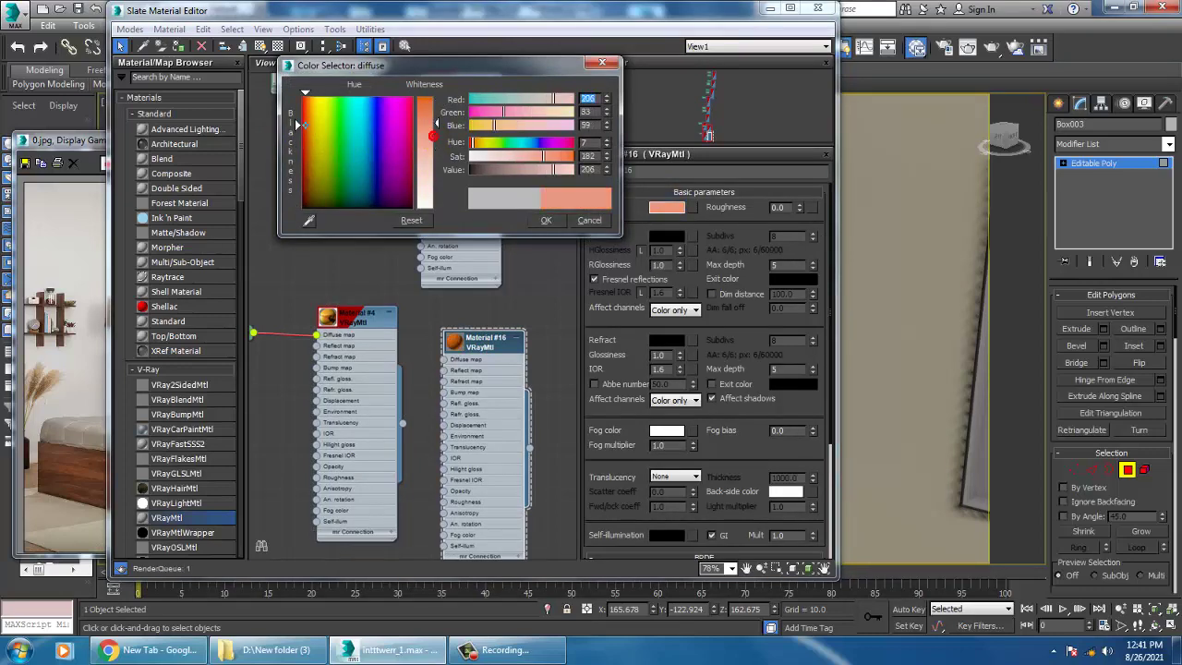
drag(220, 13, 435, 52)
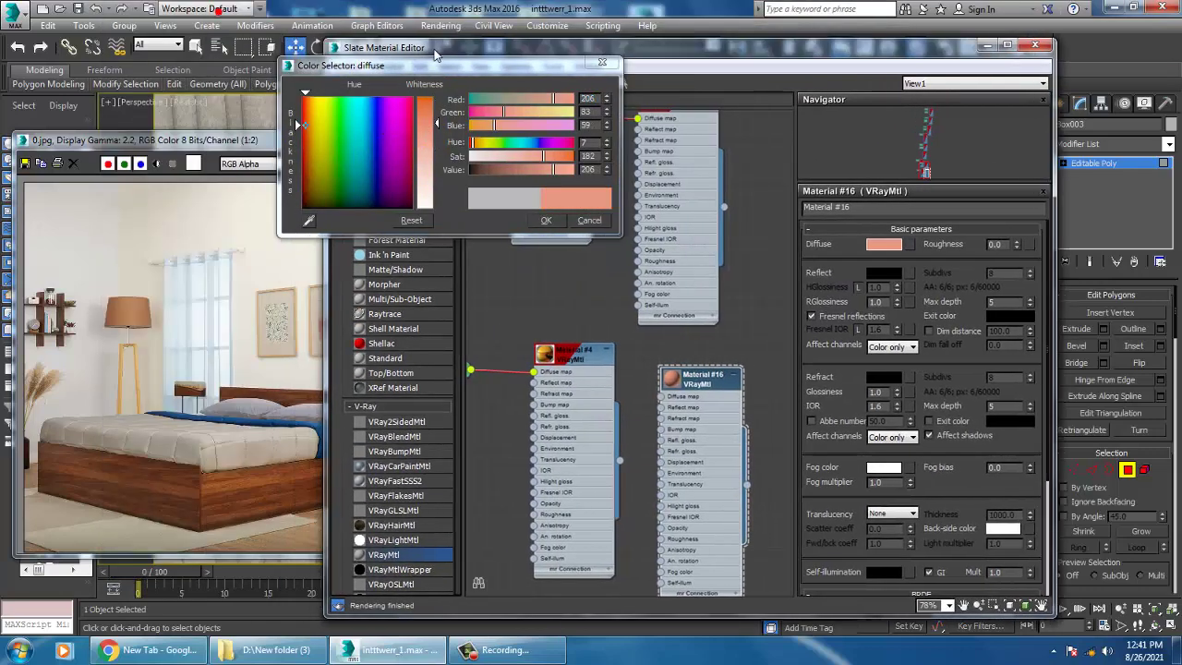
click(310, 222)
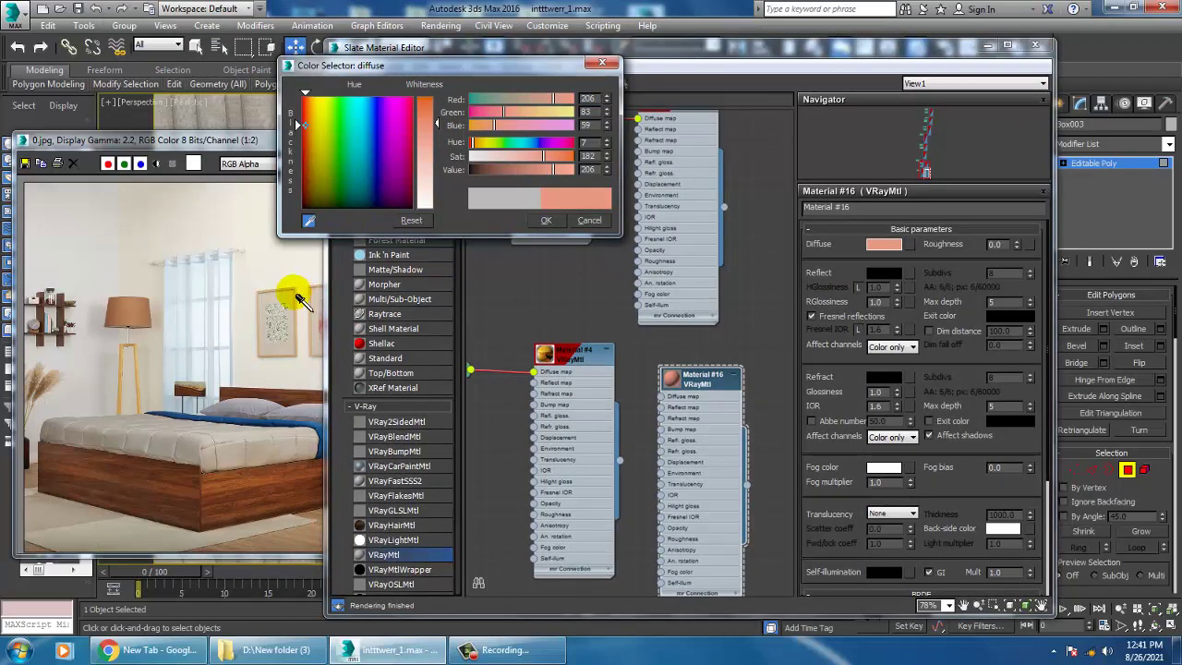
click(298, 294)
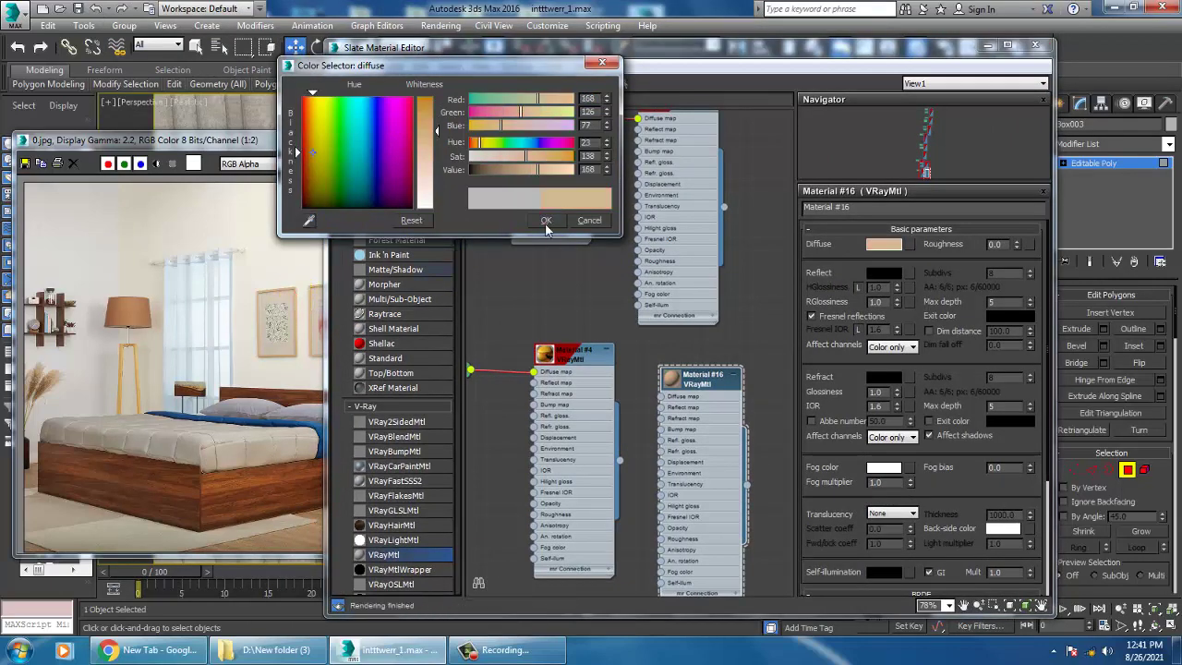
click(546, 221)
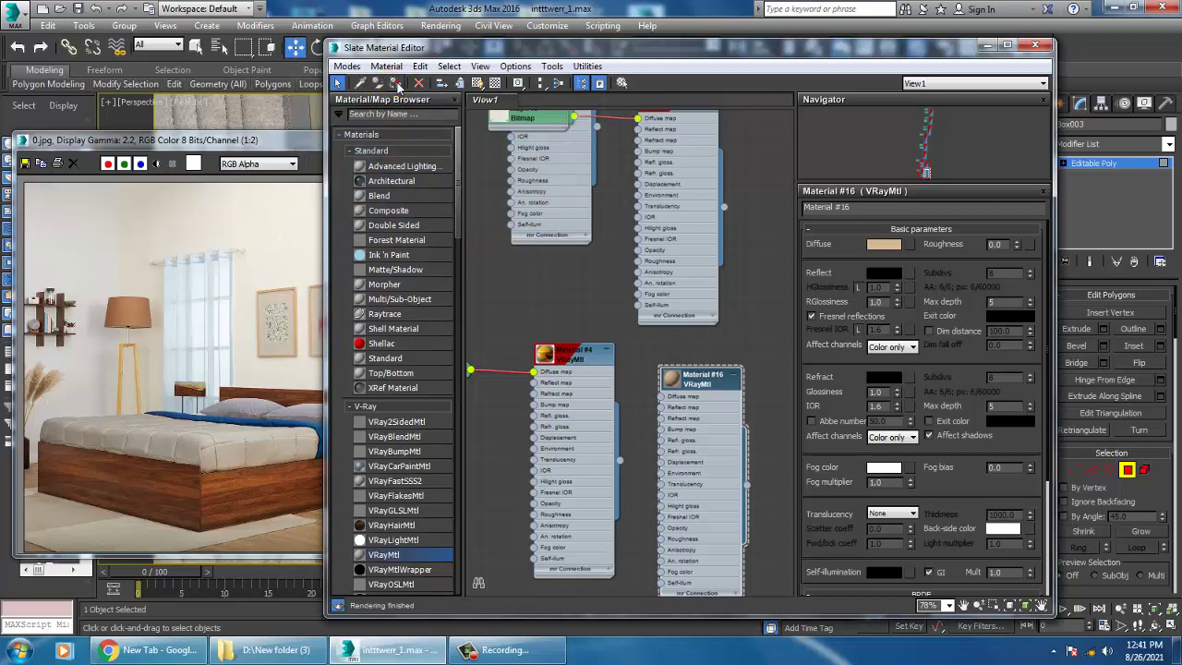
- Finish polygon editing on the heron picture and select the second wall picture's inner polygon
drag(970, 58, 623, 129)
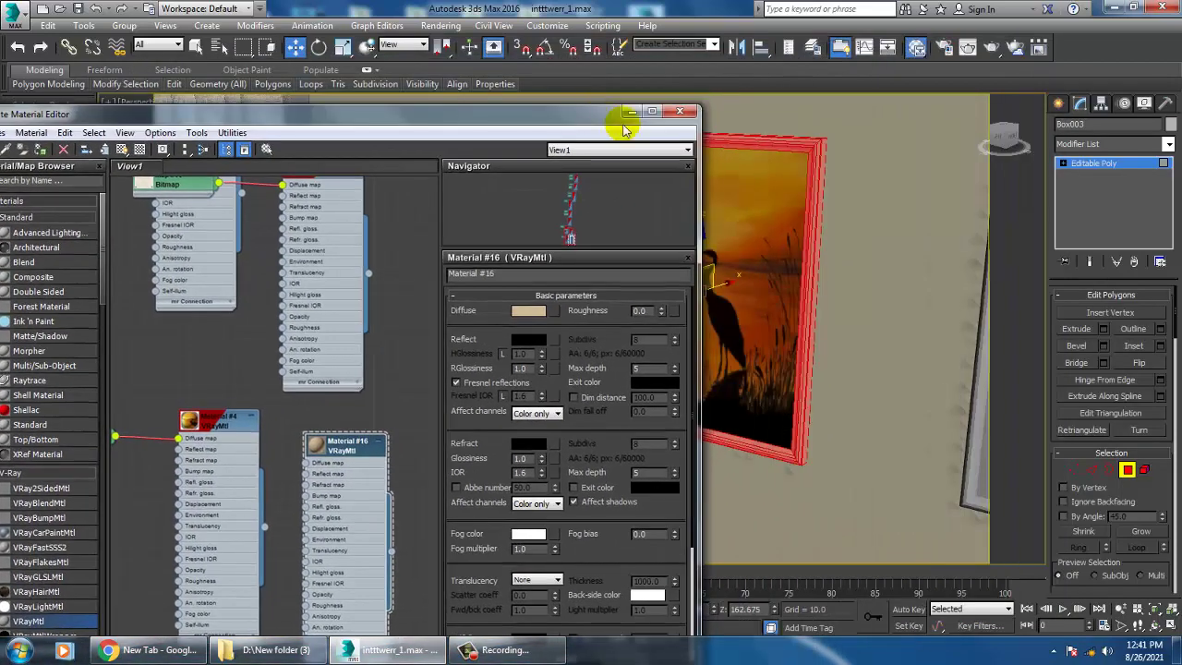
click(1126, 171)
middle_drag(938, 288, 821, 272)
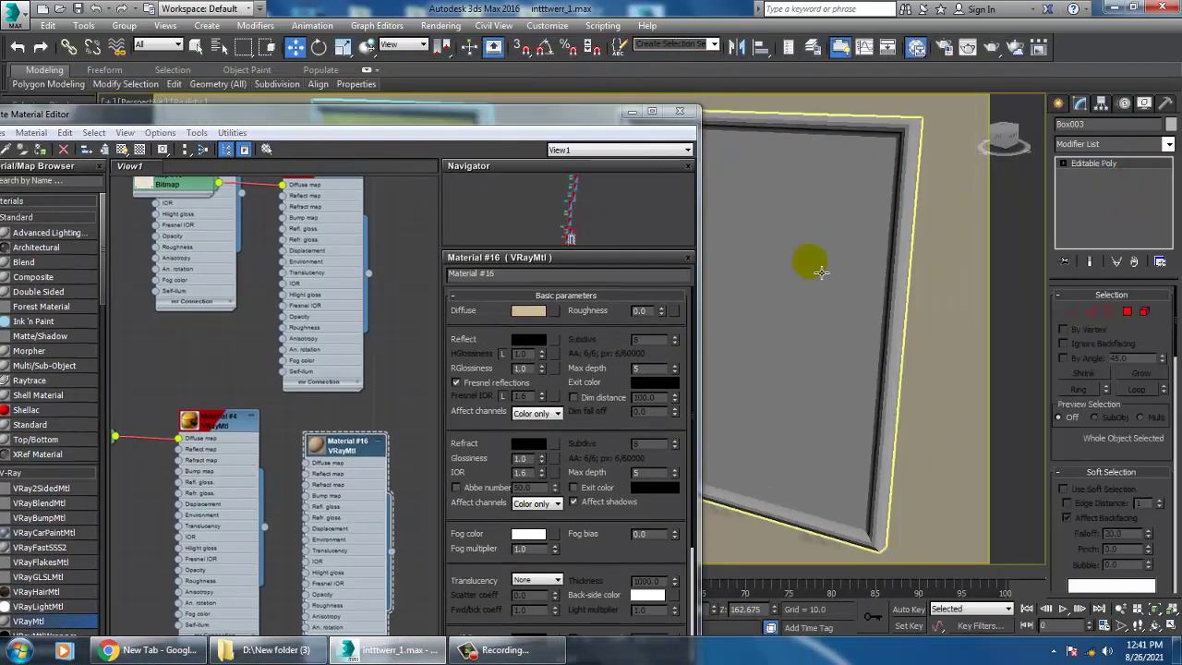
scroll(852, 277, down, 5)
click(853, 277)
key(z)
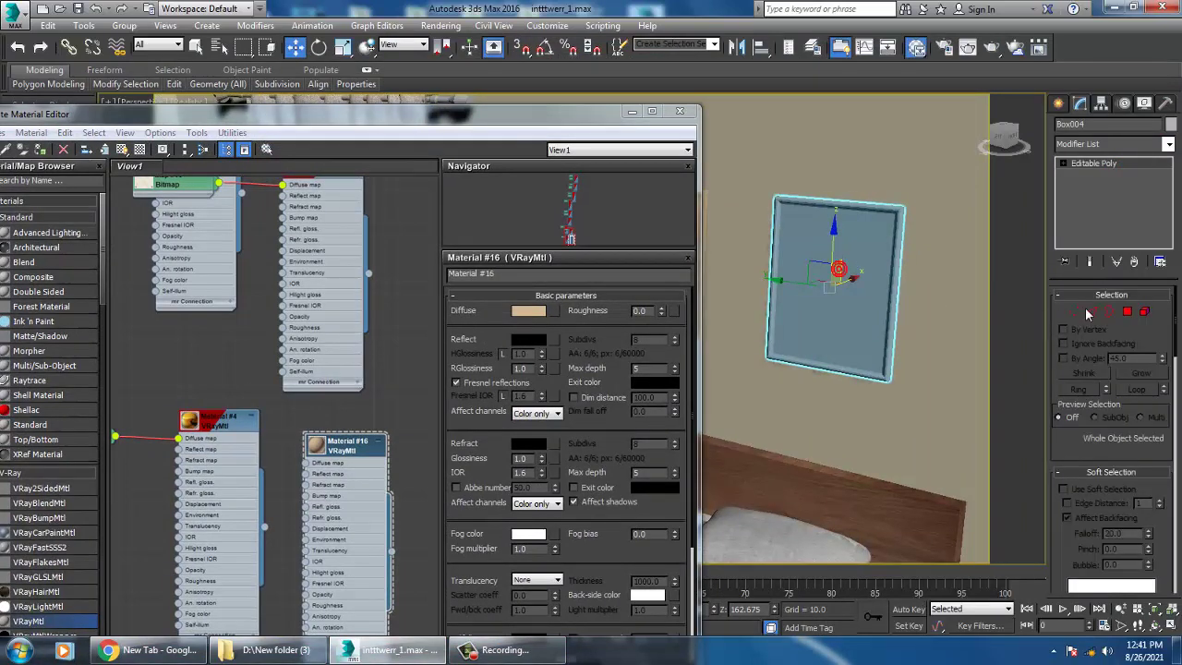
click(1129, 314)
- Add a VRayMtl with the cbc662299bd35357e519fe867444b86c image as diffuse bitmap and apply it to the second picture's inner polygon with its map shown
middle_drag(323, 447, 341, 235)
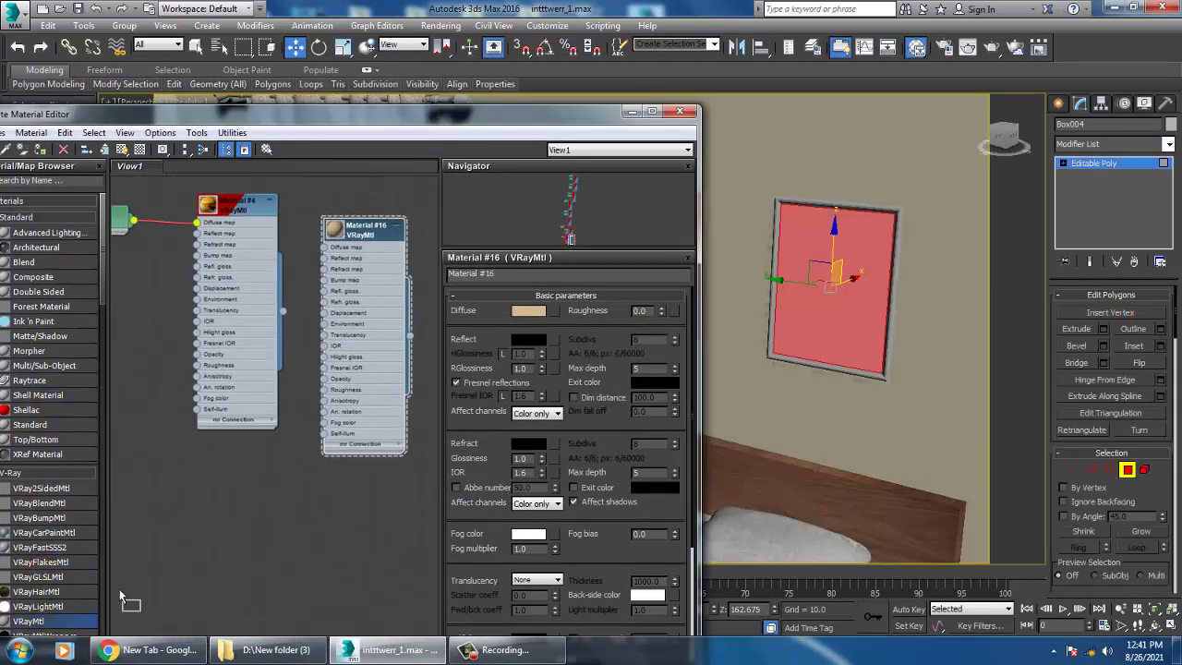
drag(222, 460, 222, 460)
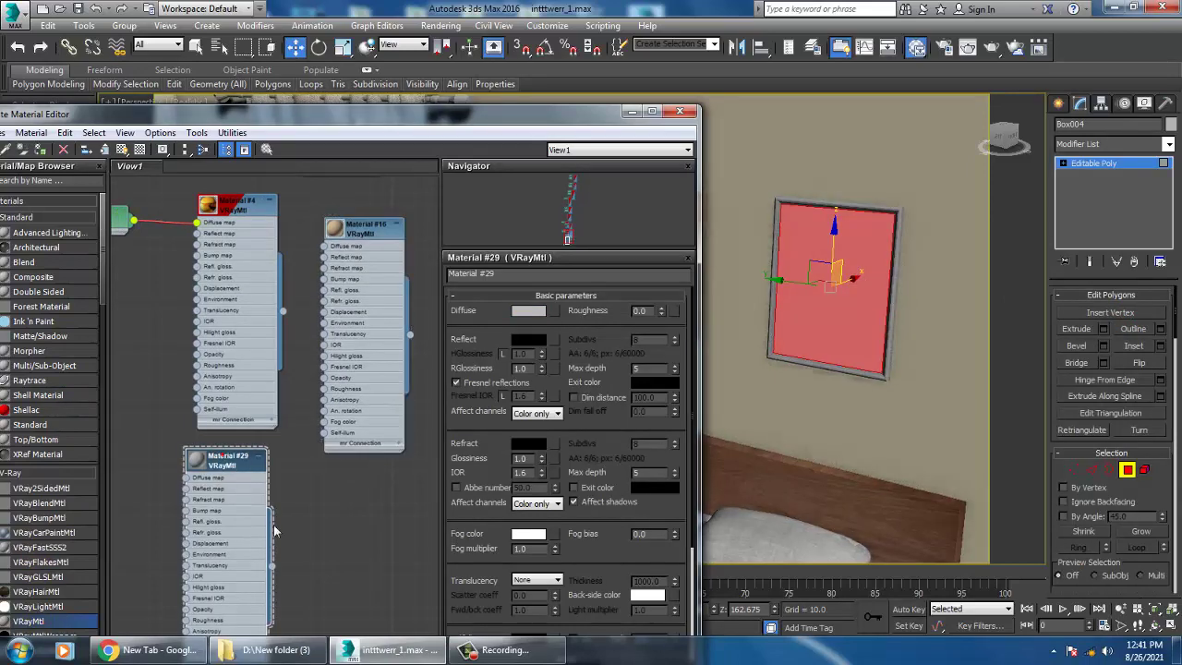
click(554, 311)
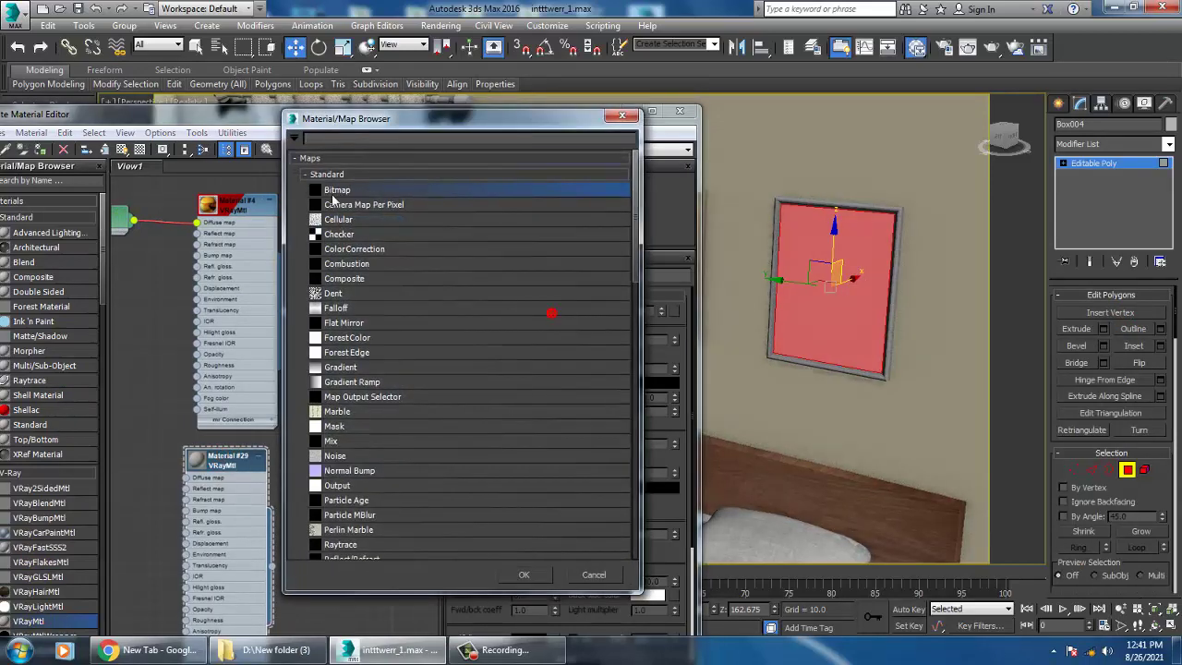
double_click(351, 191)
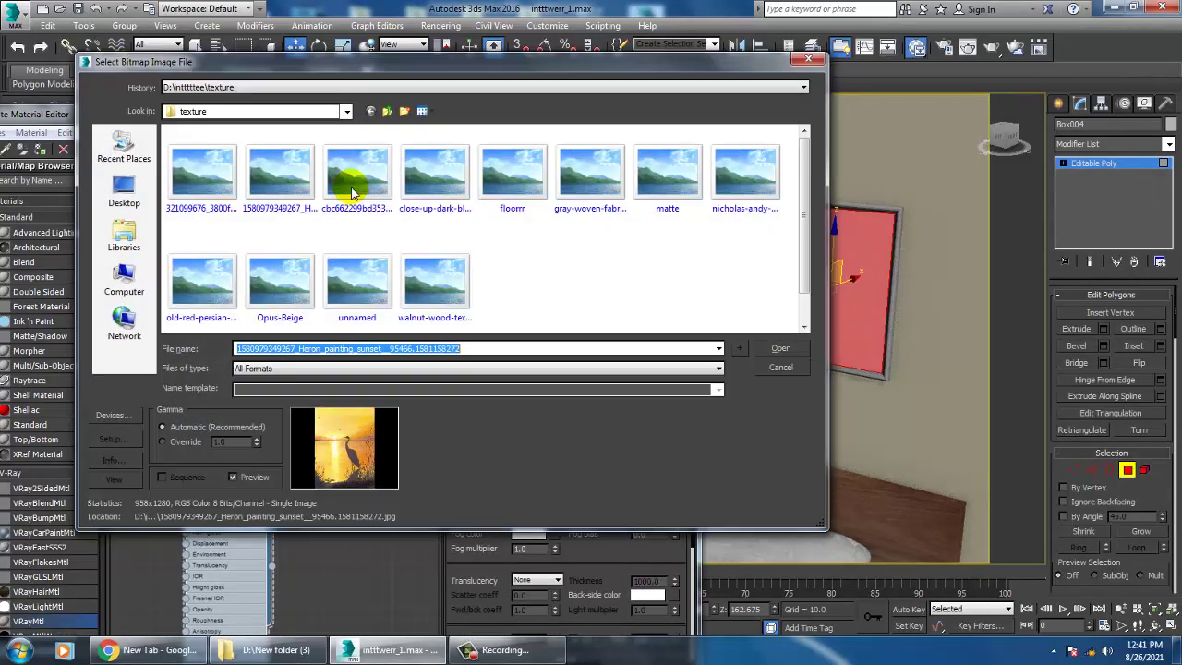
click(434, 171)
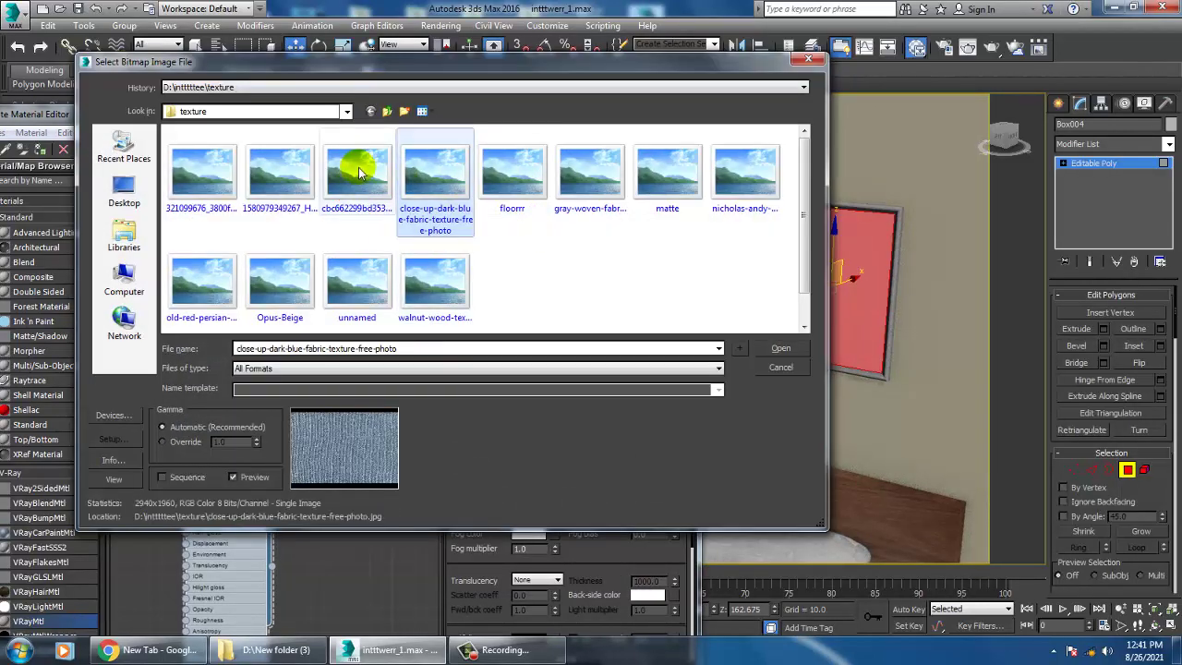
click(359, 171)
double_click(360, 174)
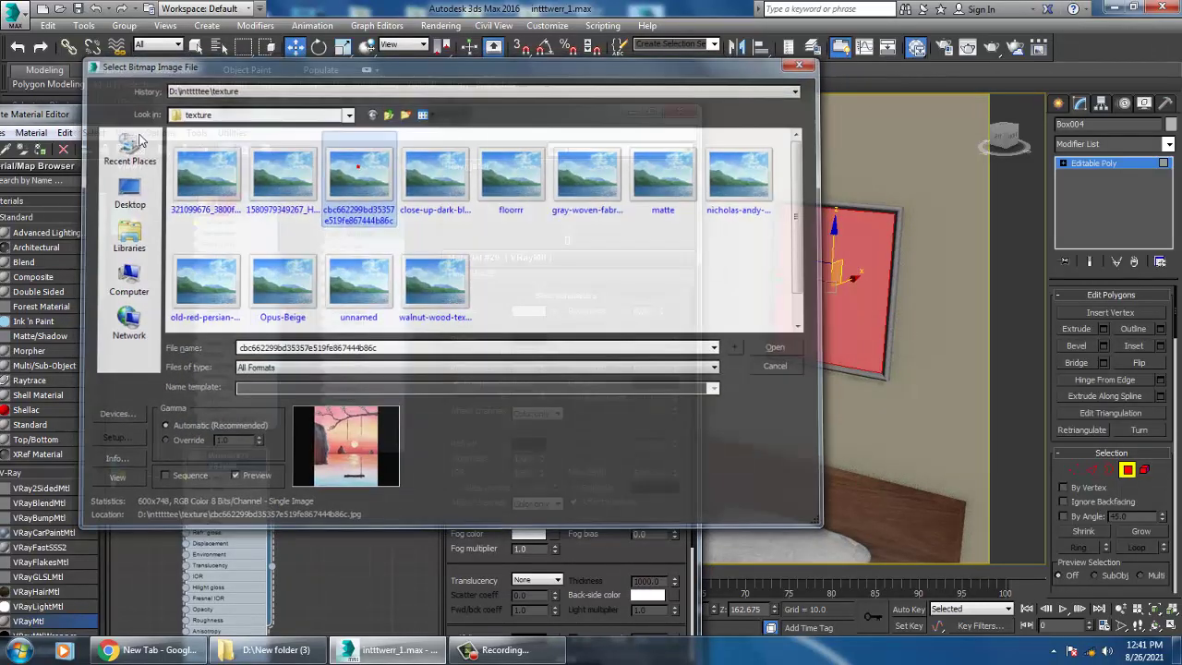
click(41, 153)
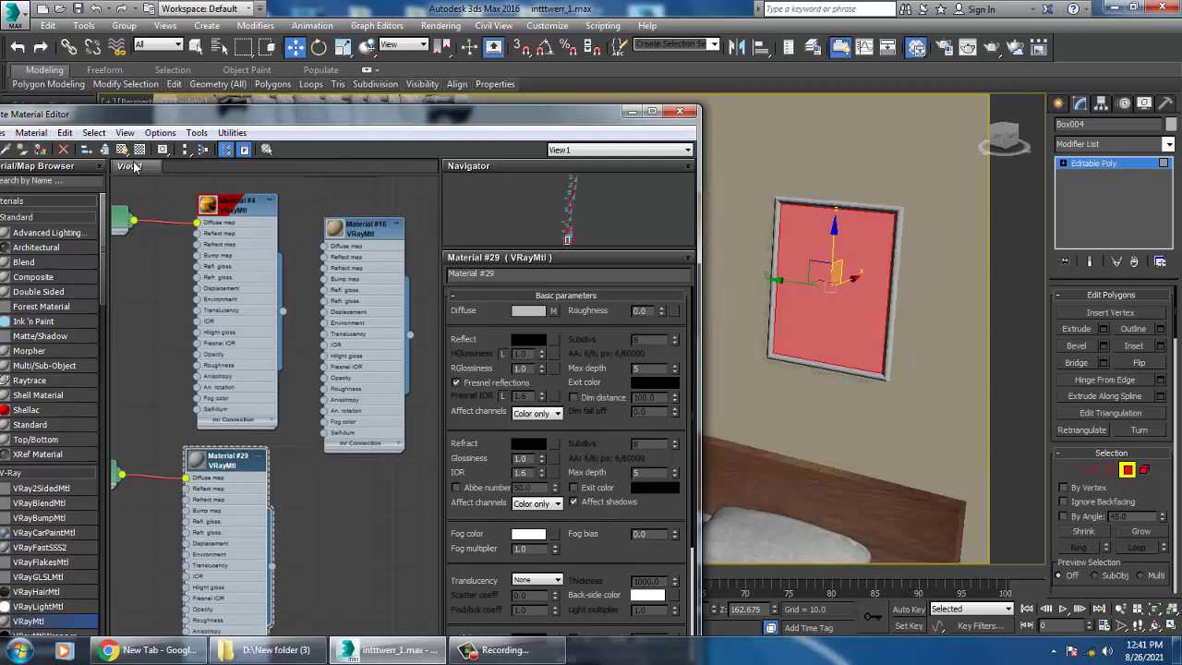
click(122, 149)
- Give the second picture a UVW Map modifier with Planar mapping and convert it back to Editable Poly
click(1096, 145)
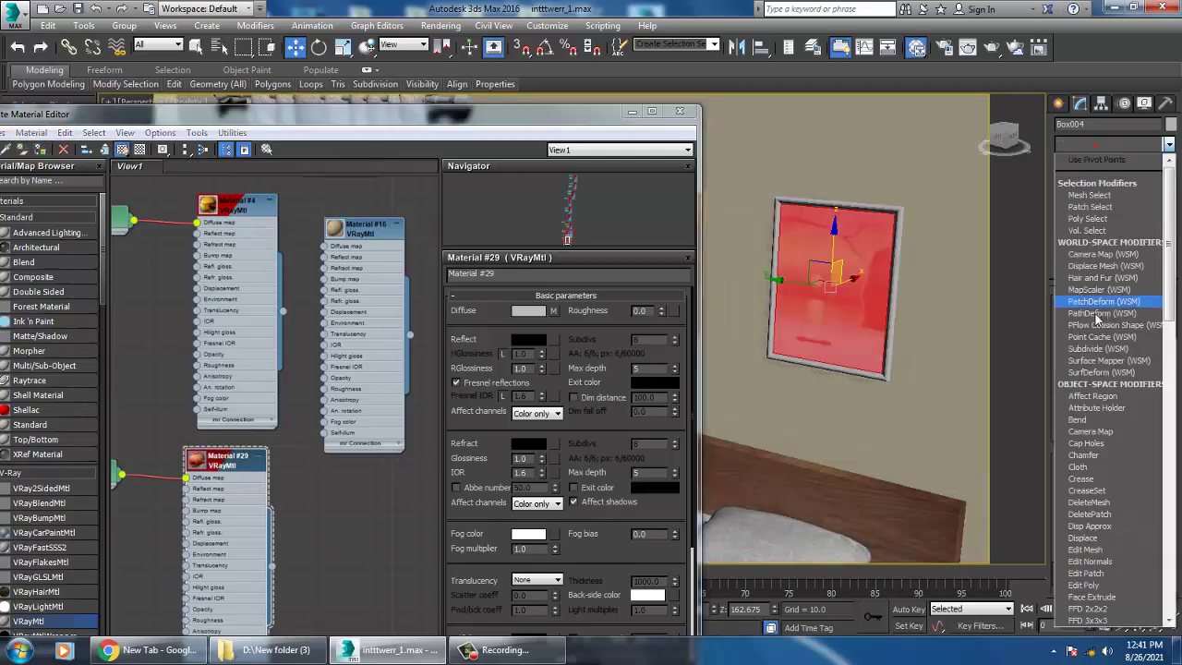
key(u)
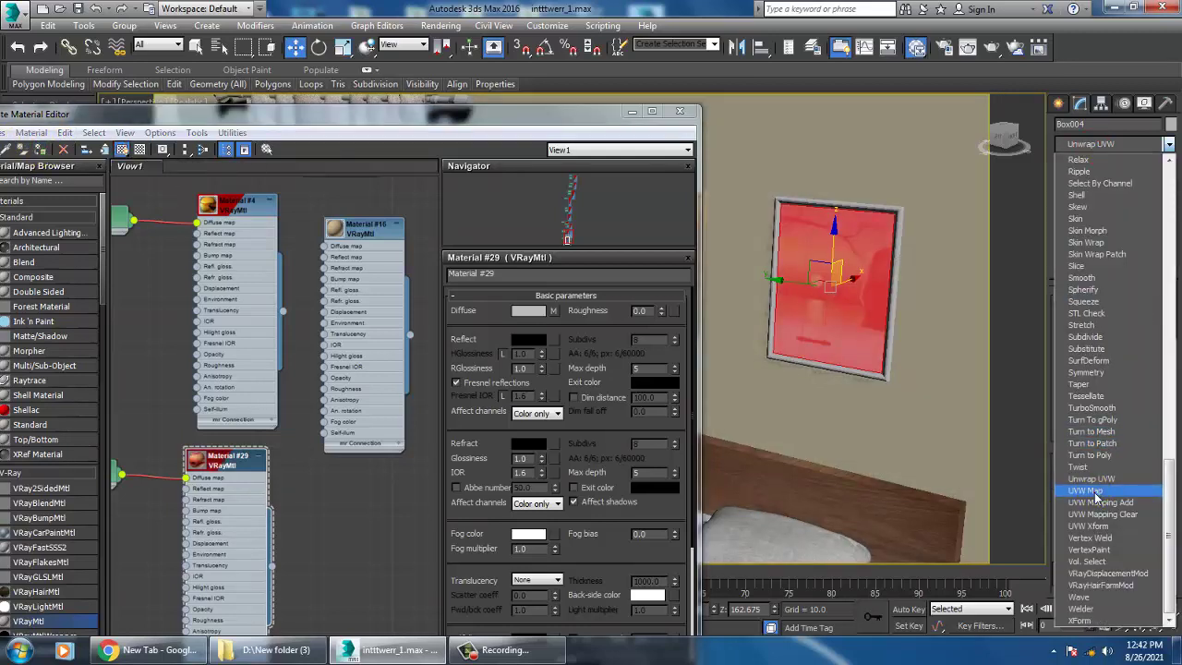
click(1096, 491)
right_click(828, 239)
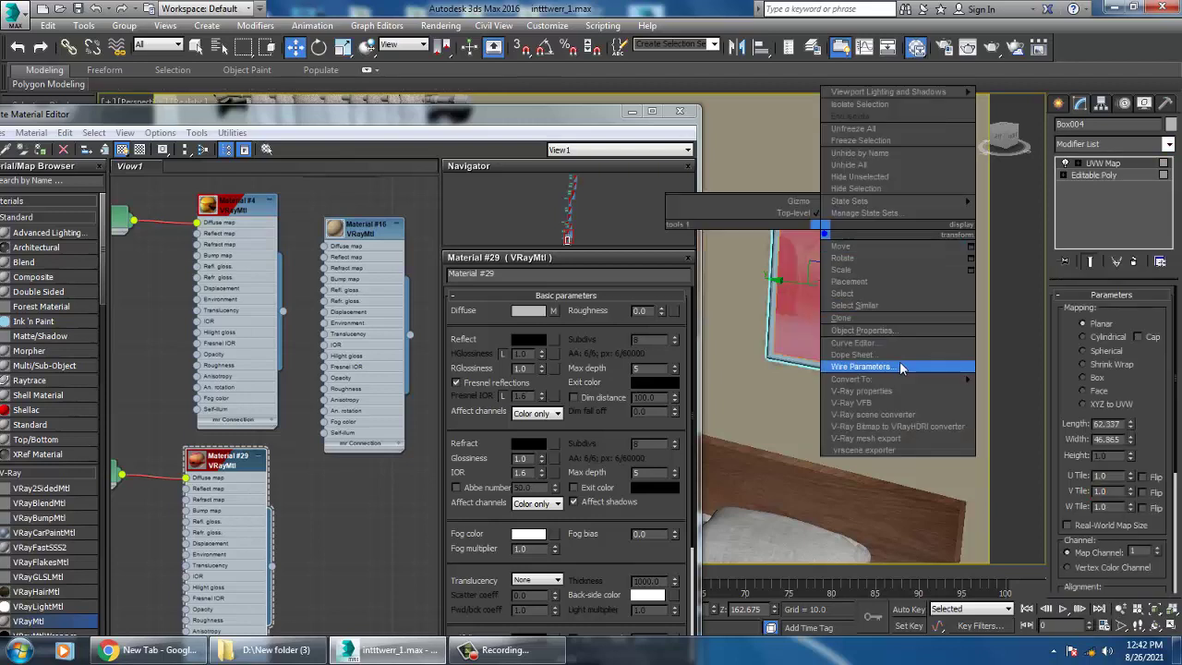
mouse_move(914, 378)
click(1028, 392)
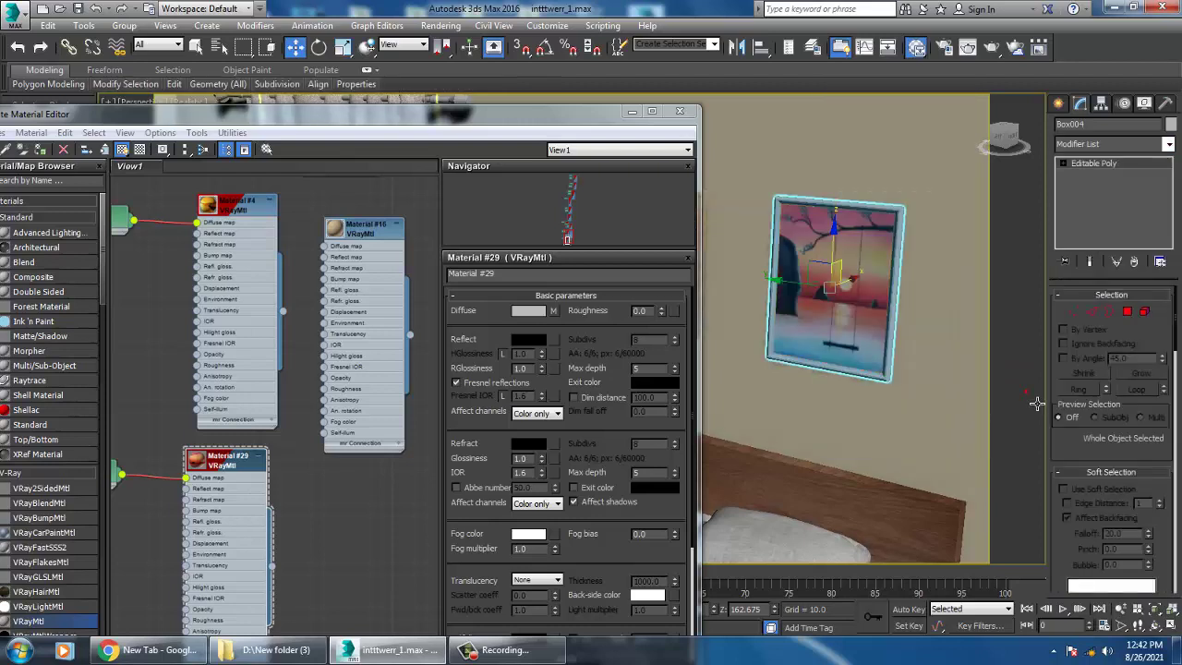
- Invert the selection to the second picture's frame polygons, apply the tan frame material to them and minimize the material editor
click(1127, 311)
click(838, 318)
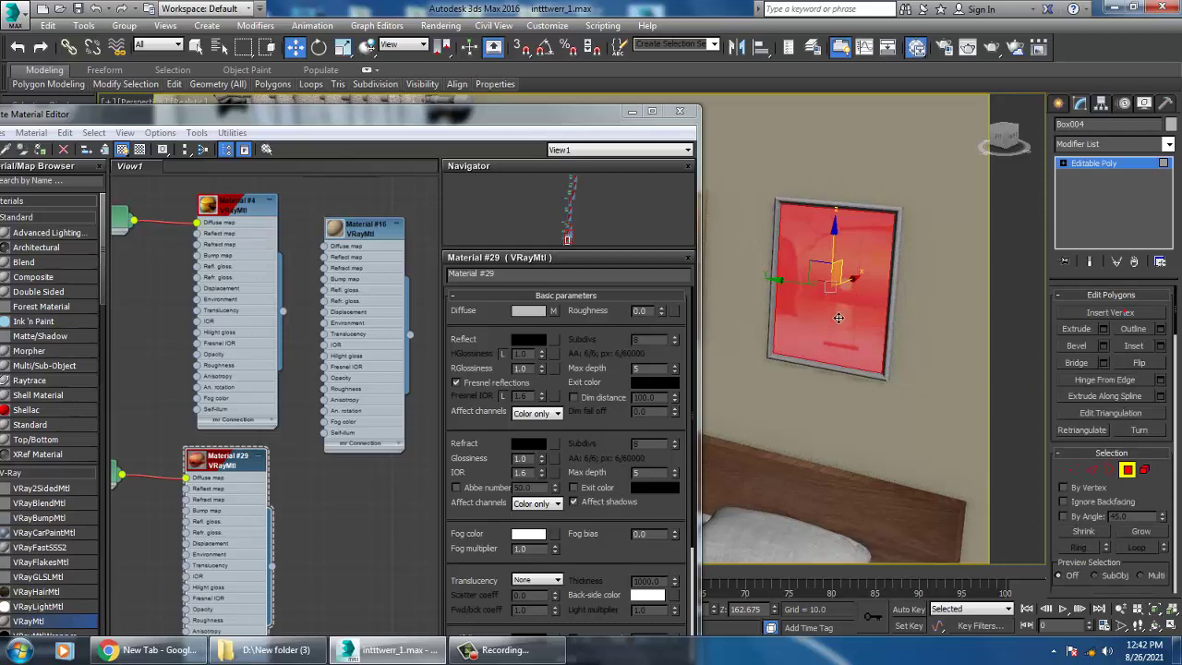
key(F2)
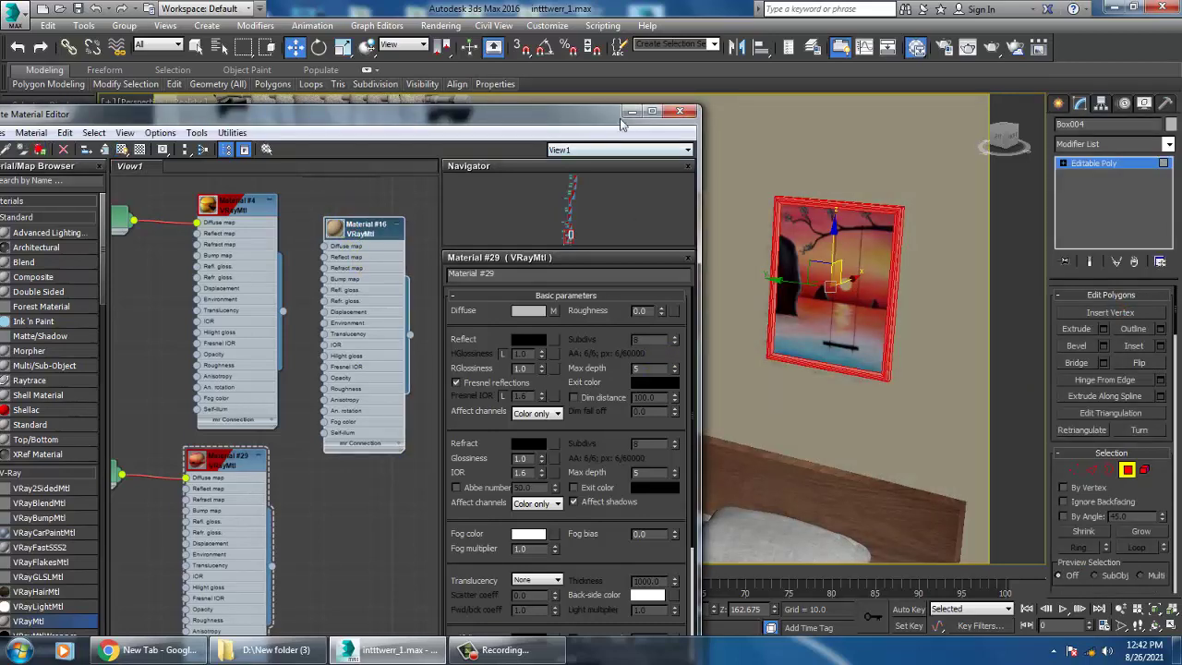
click(630, 112)
- Examine the pictures, bed, lamp and curtain against the reference photo, and leave the second picture's polygon editing
scroll(776, 193, down, 8)
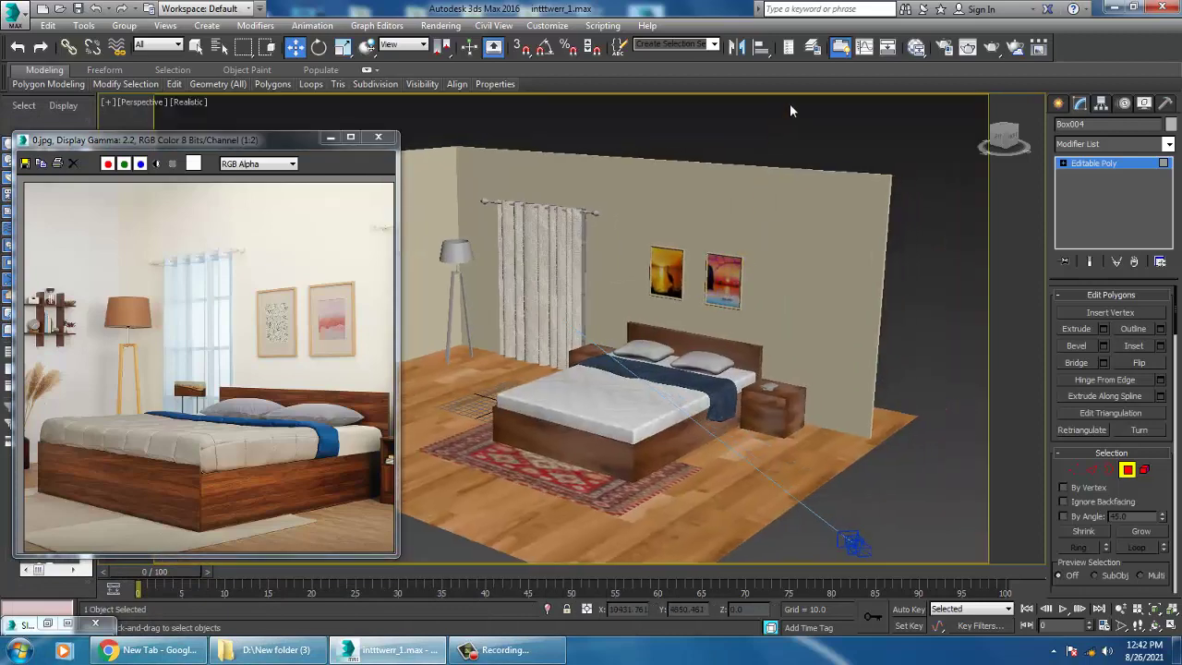
click(790, 109)
scroll(746, 298, up, 4)
mouse_move(746, 298)
alt+middle_down()
mouse_move(763, 305)
mouse_move(753, 298)
alt+middle_up()
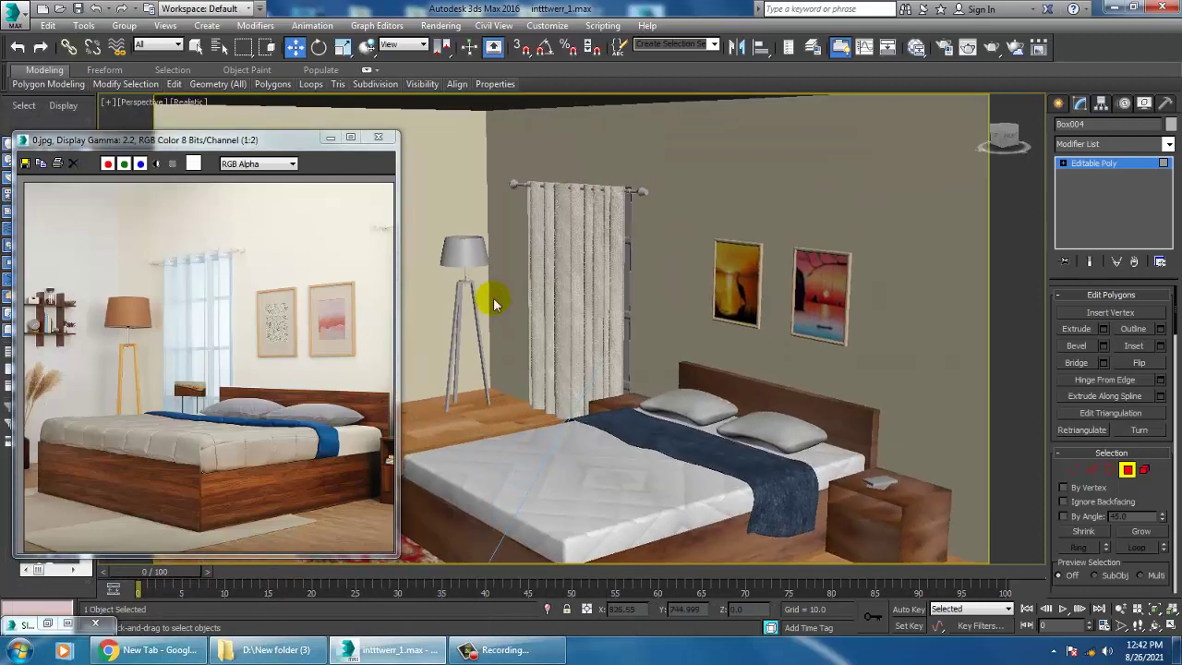
alt+middle_drag(494, 305, 623, 293)
alt+middle_drag(811, 314, 762, 309)
middle_drag(762, 310, 665, 286)
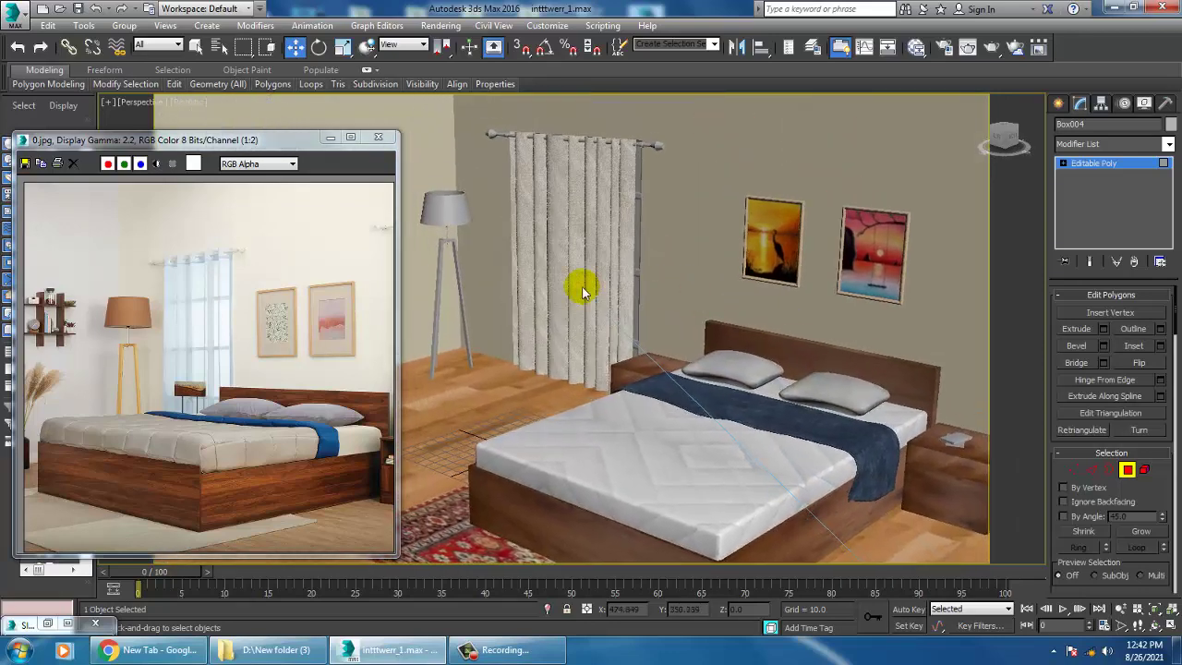
scroll(583, 292, up, 5)
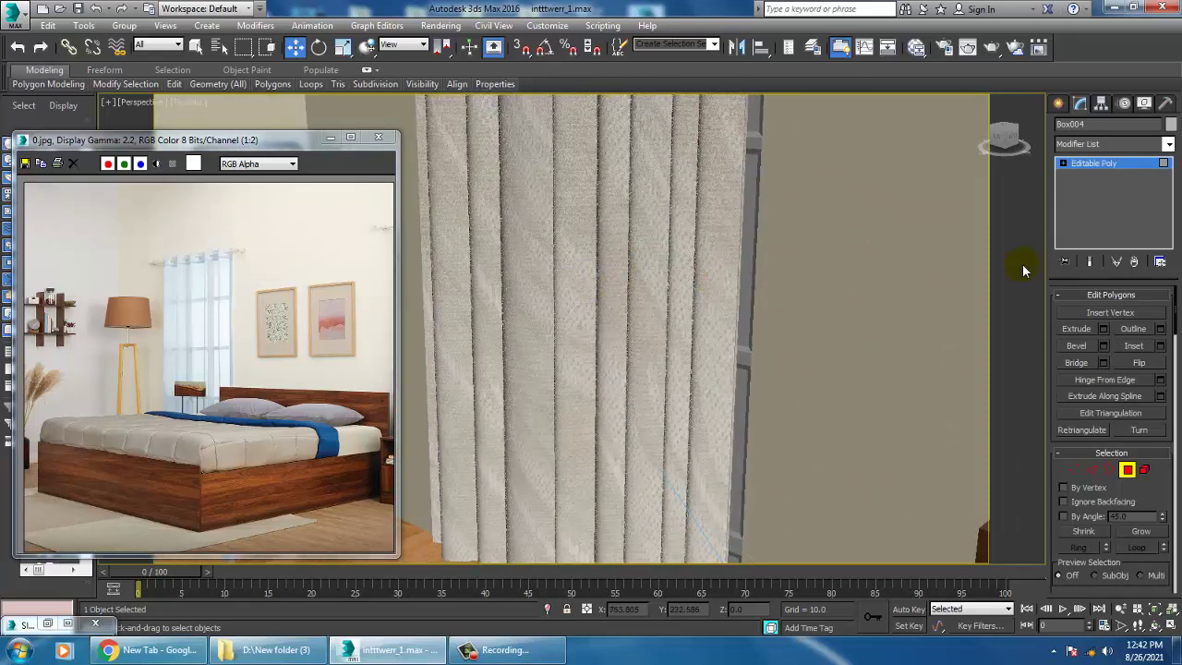
click(1138, 169)
click(762, 324)
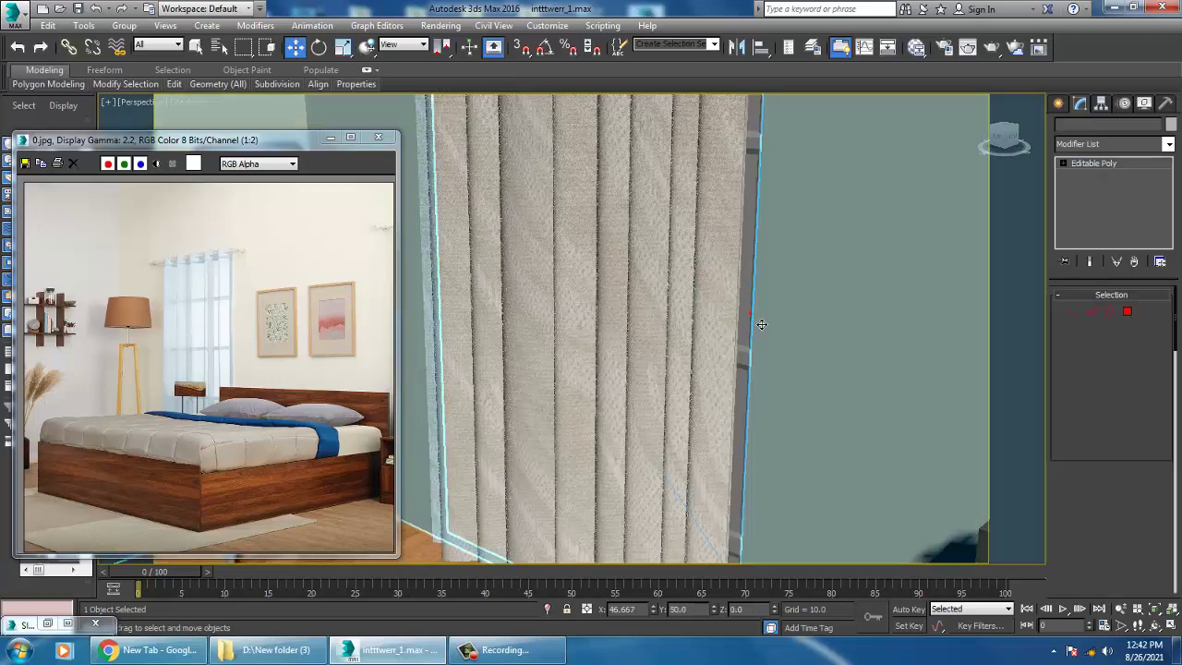
key(alt+q)
alt+middle_drag(783, 330, 790, 328)
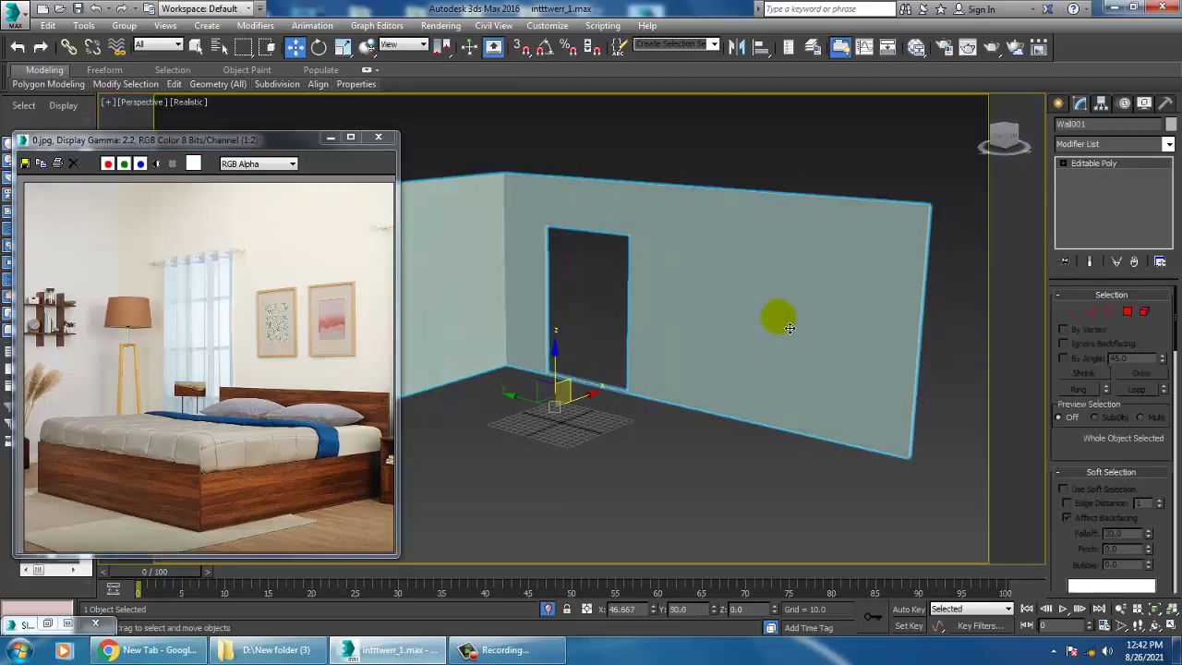
right_click(740, 161)
click(767, 57)
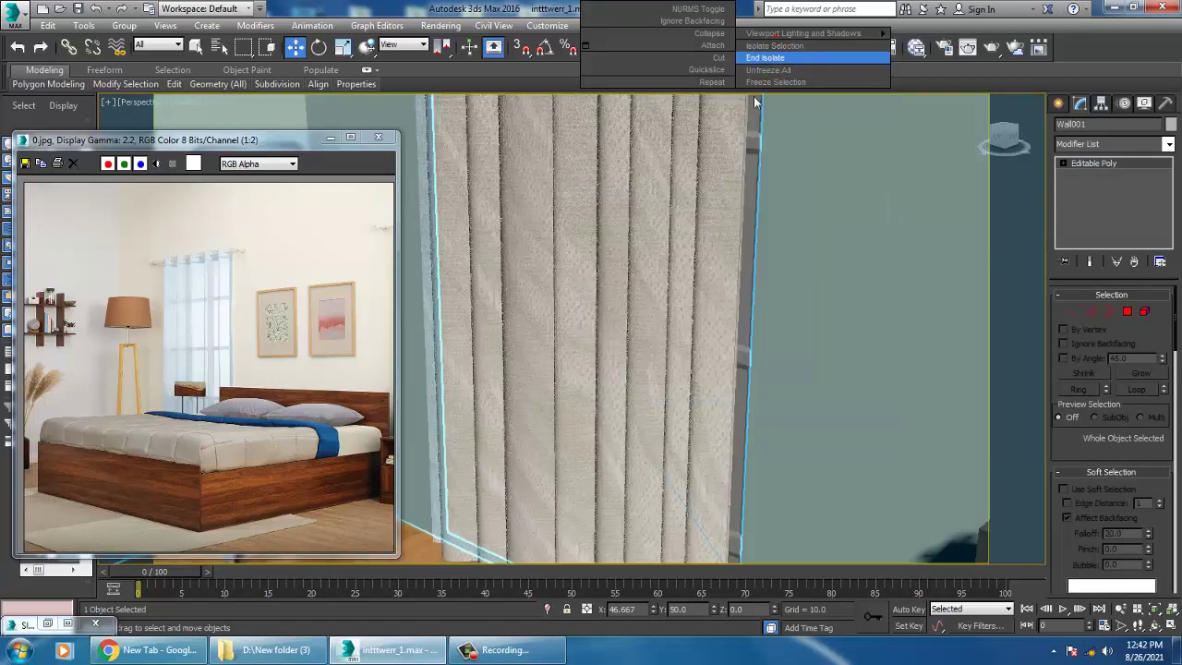
- Isolate the gridded window object behind the curtain
click(756, 231)
key(alt+q)
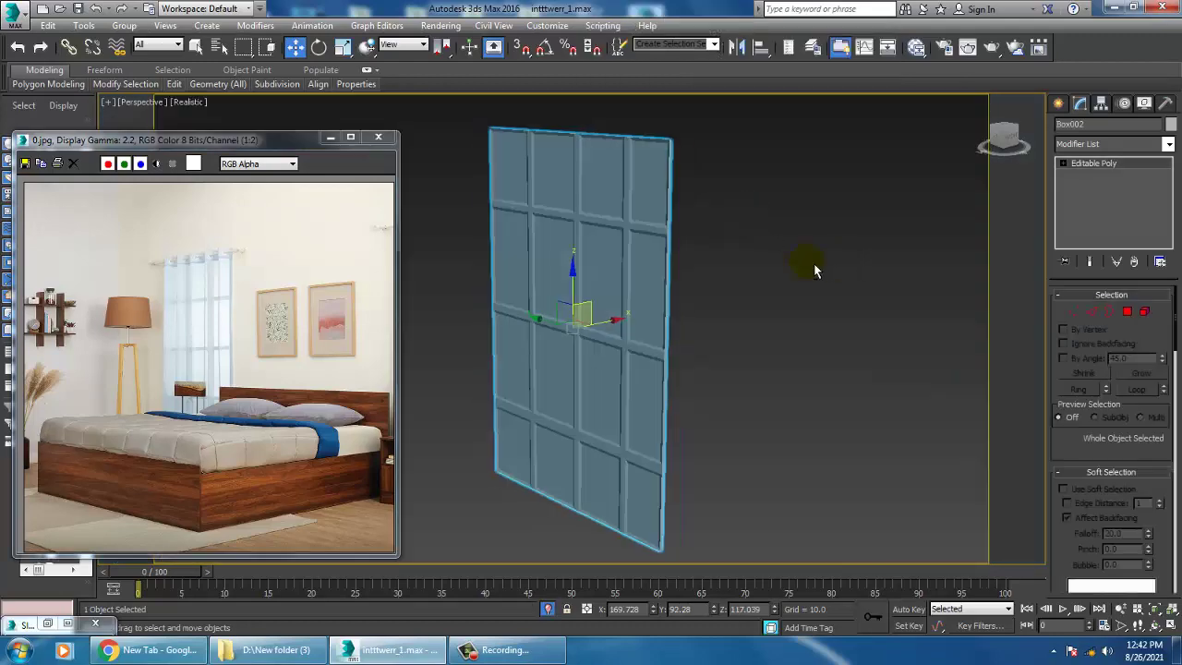
alt+middle_drag(815, 271, 853, 269)
- Select all sixteen glass pane polygons on the near side of the window at polygon level
click(1127, 311)
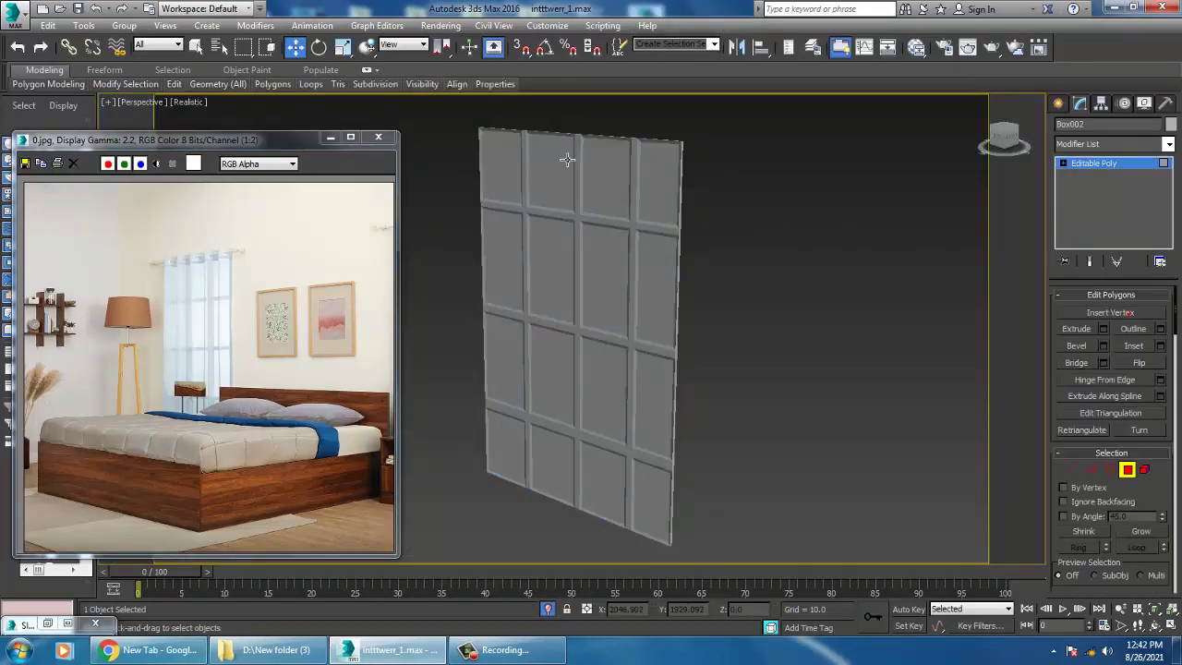
click(503, 181)
ctrl+click(560, 198)
ctrl+click(625, 199)
ctrl+click(664, 203)
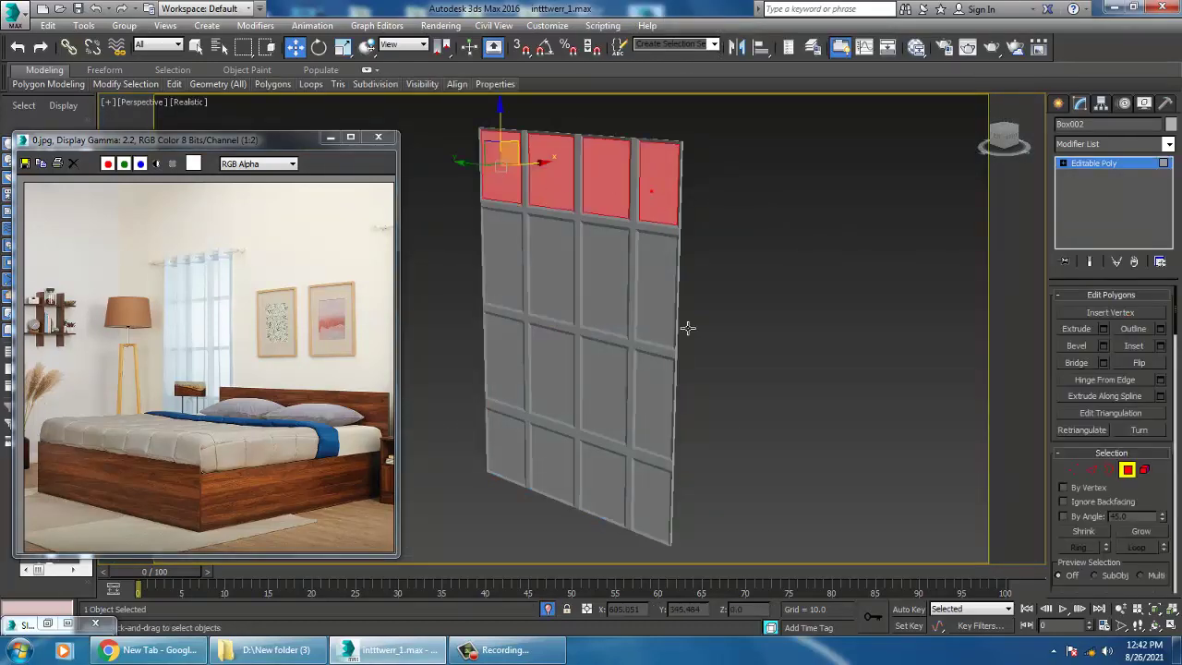
ctrl+click(668, 308)
ctrl+click(623, 300)
ctrl+click(554, 268)
ctrl+click(514, 259)
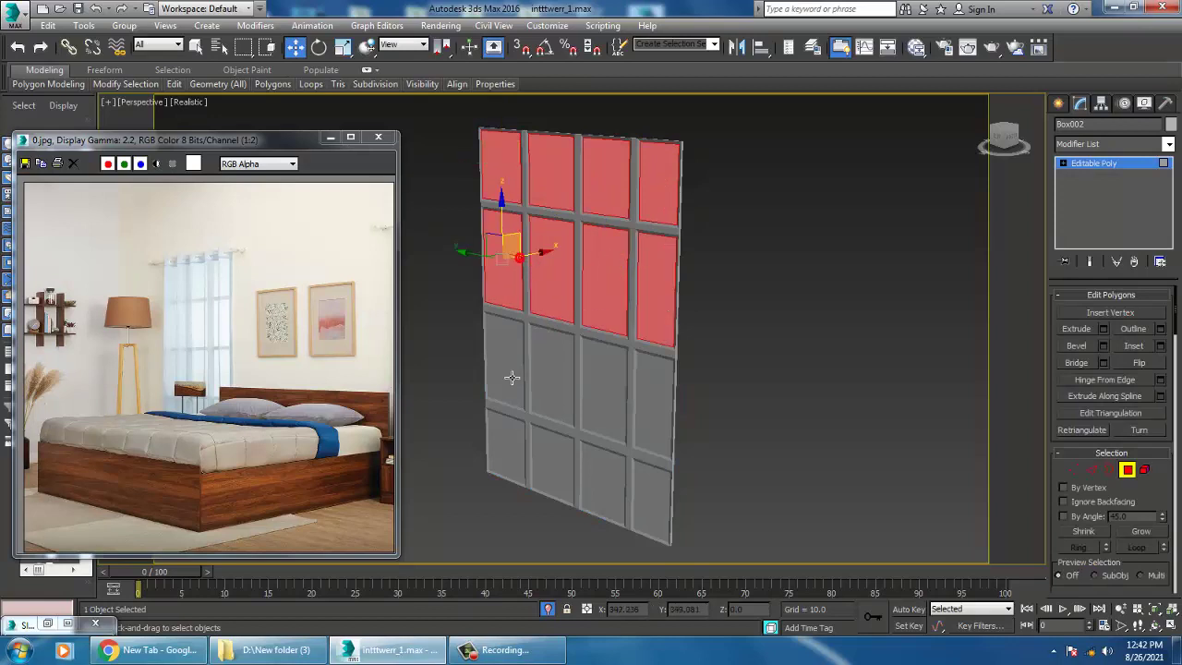
ctrl+click(513, 378)
ctrl+click(562, 382)
ctrl+click(605, 388)
ctrl+click(656, 407)
ctrl+click(661, 495)
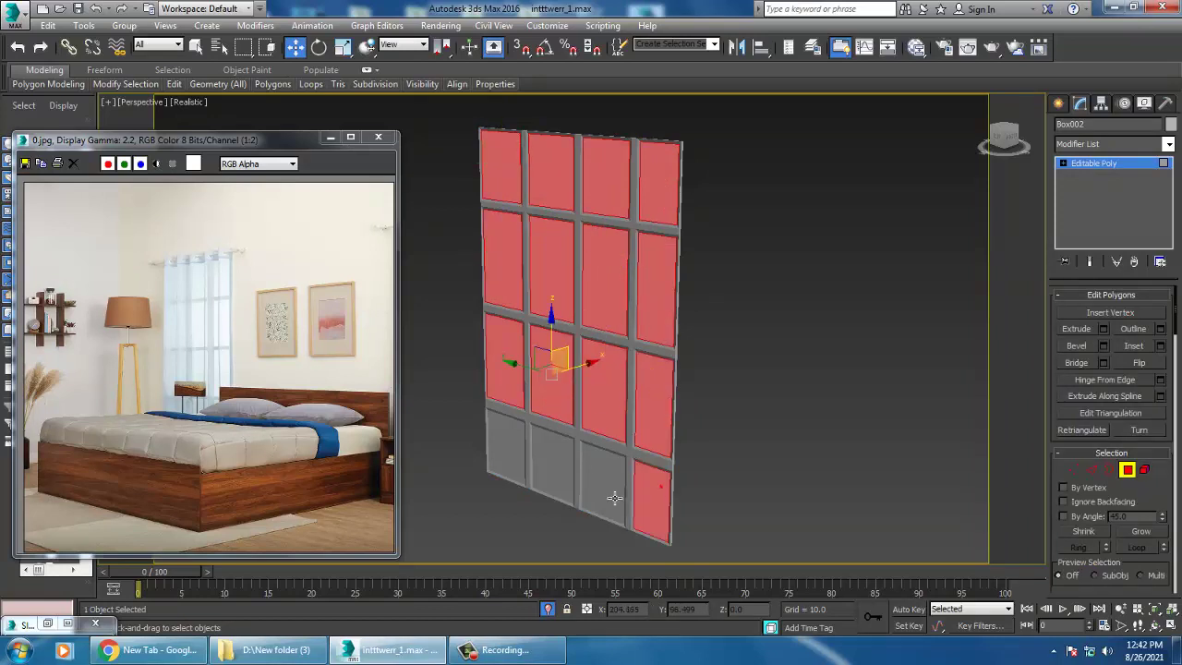
ctrl+click(614, 499)
ctrl+click(561, 474)
ctrl+click(518, 457)
- Add all sixteen glass pane polygons on the other side of the window to the selection
alt+middle_drag(540, 434, 652, 215)
ctrl+click(646, 190)
ctrl+click(600, 171)
ctrl+click(548, 175)
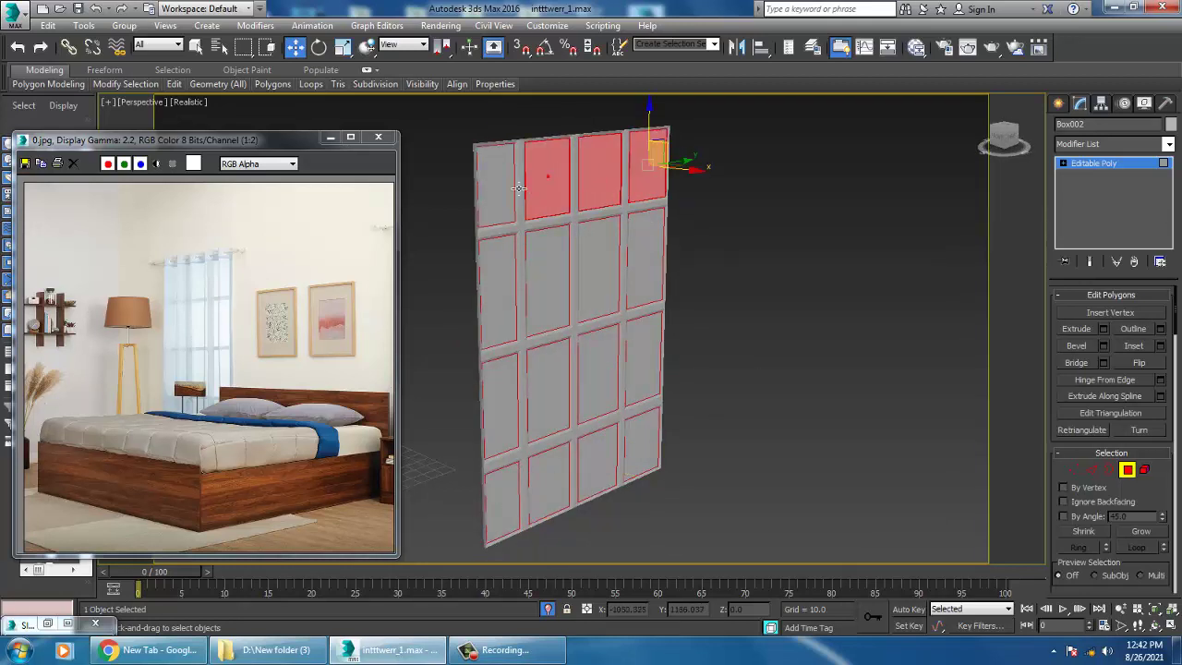
ctrl+click(496, 180)
ctrl+click(499, 287)
ctrl+click(550, 275)
ctrl+click(601, 266)
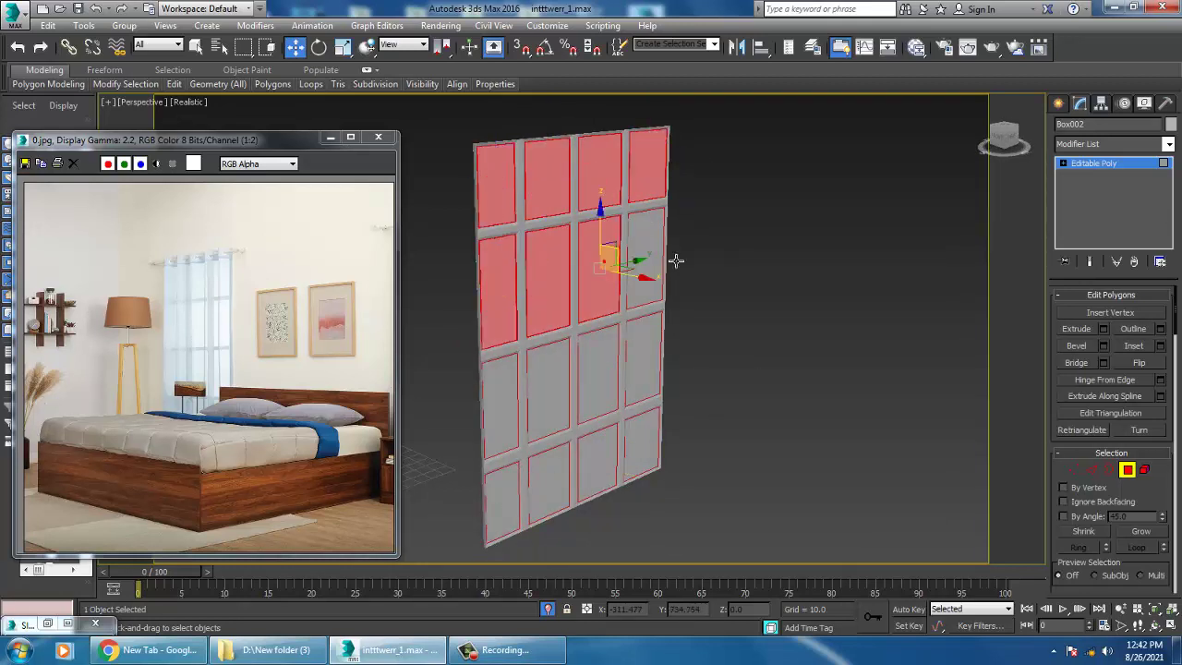
ctrl+click(640, 267)
ctrl+click(646, 360)
ctrl+click(603, 371)
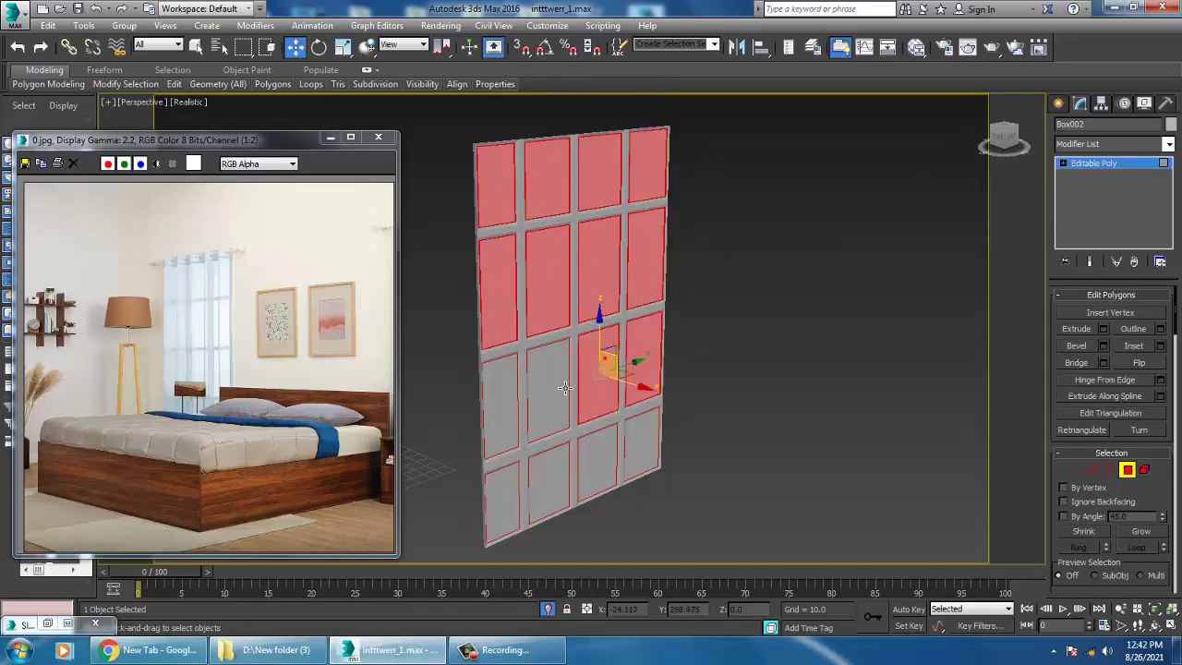
ctrl+click(548, 391)
ctrl+click(500, 401)
ctrl+click(504, 497)
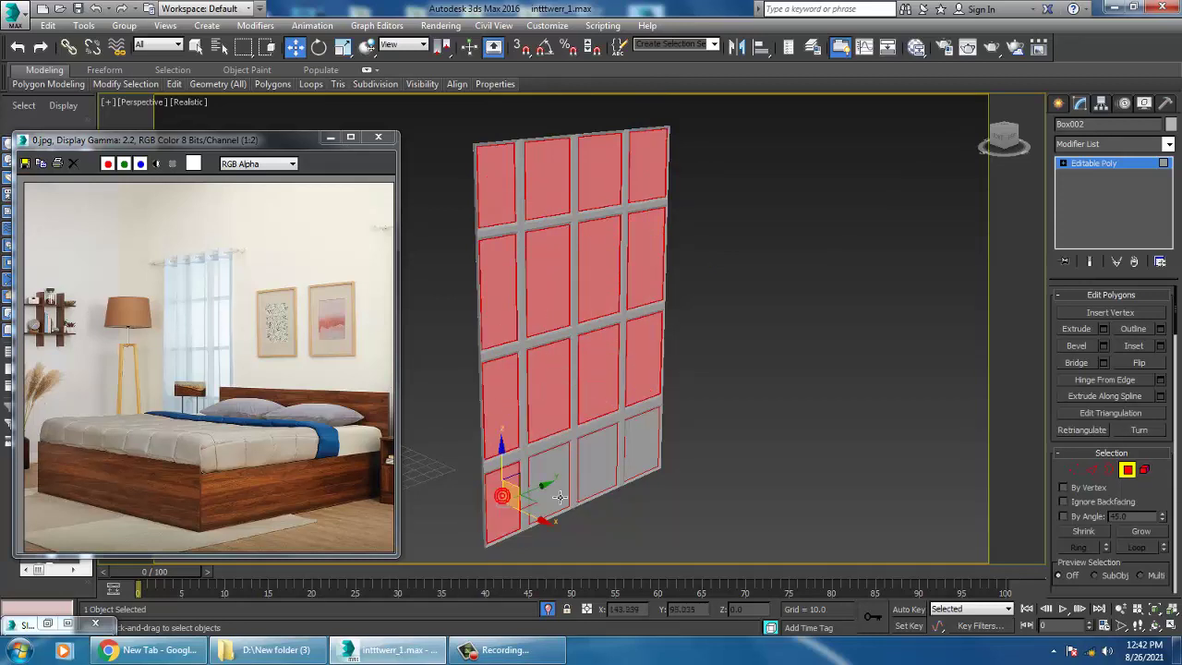
ctrl+click(550, 480)
ctrl+click(601, 470)
ctrl+click(654, 449)
alt+middle_drag(657, 441, 816, 336)
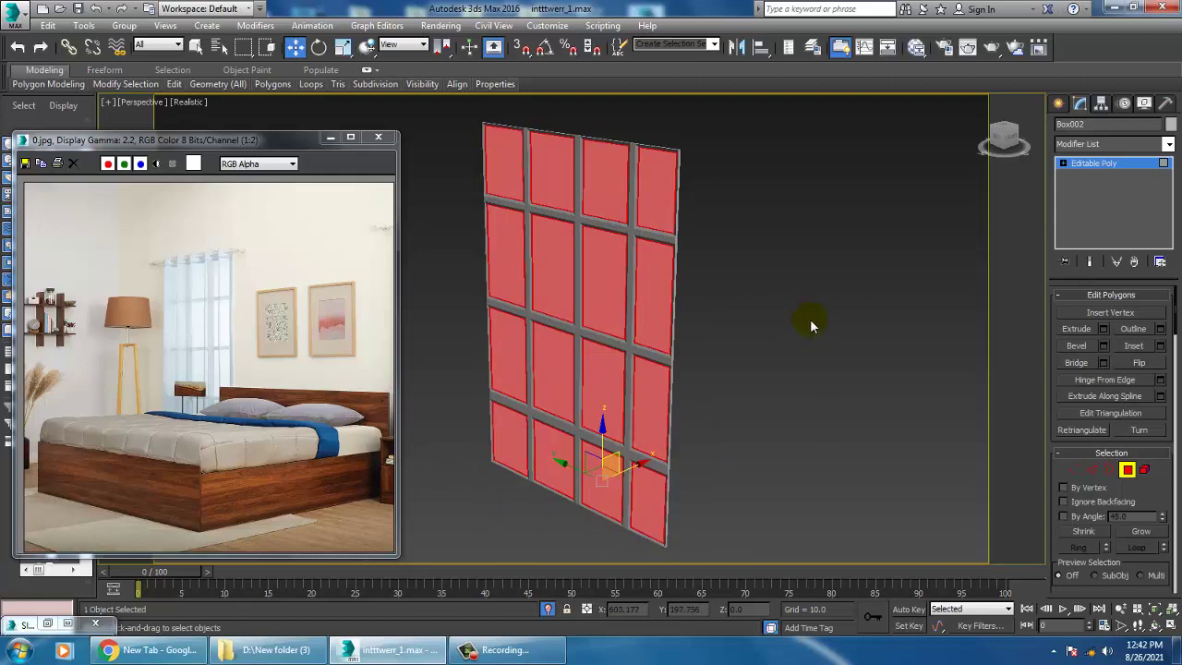
- Create a new VRayMtl in the material editor for the window glass and show its parameters
key(m)
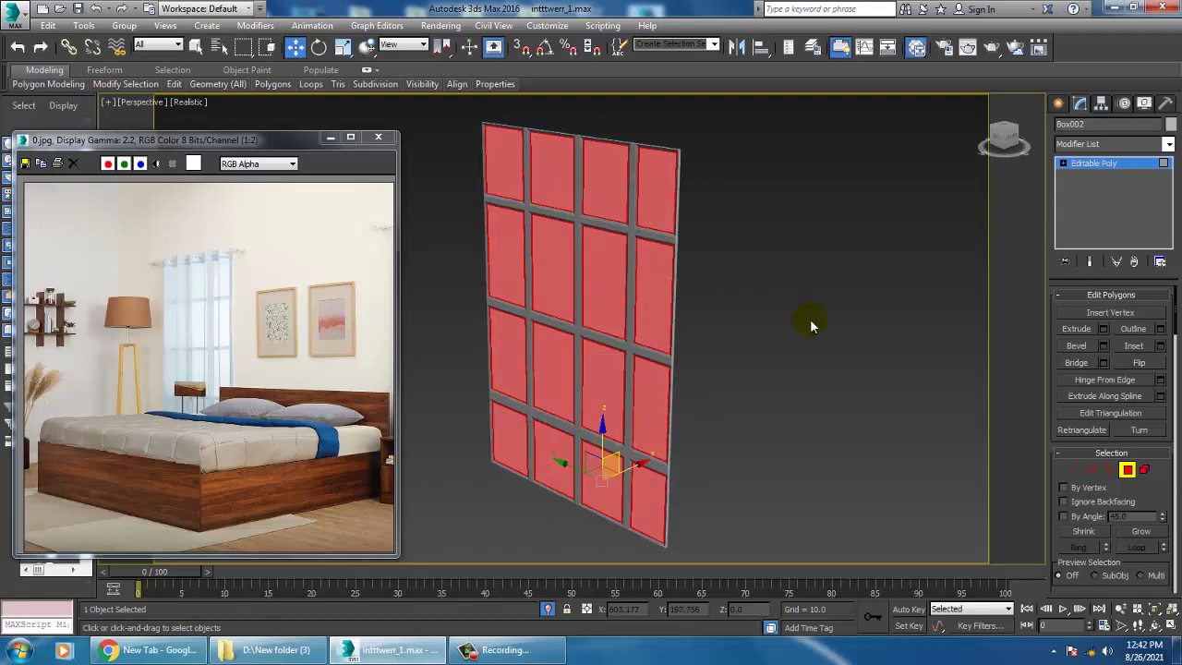
middle_drag(317, 475, 296, 223)
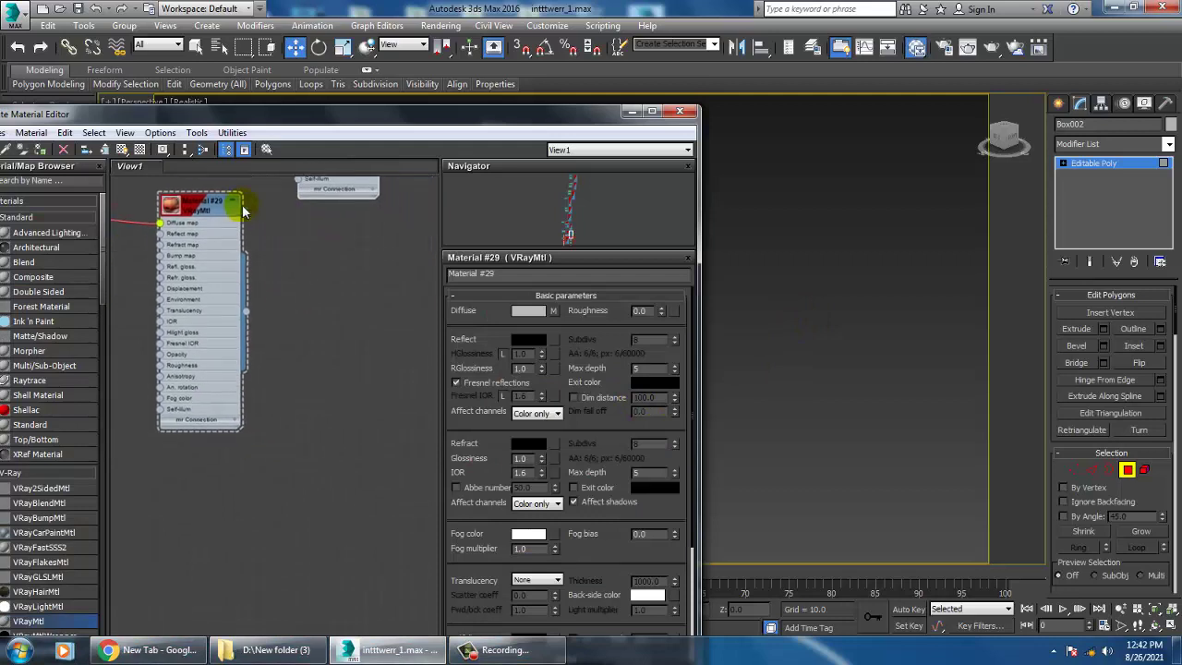
drag(211, 530, 288, 323)
double_click(334, 330)
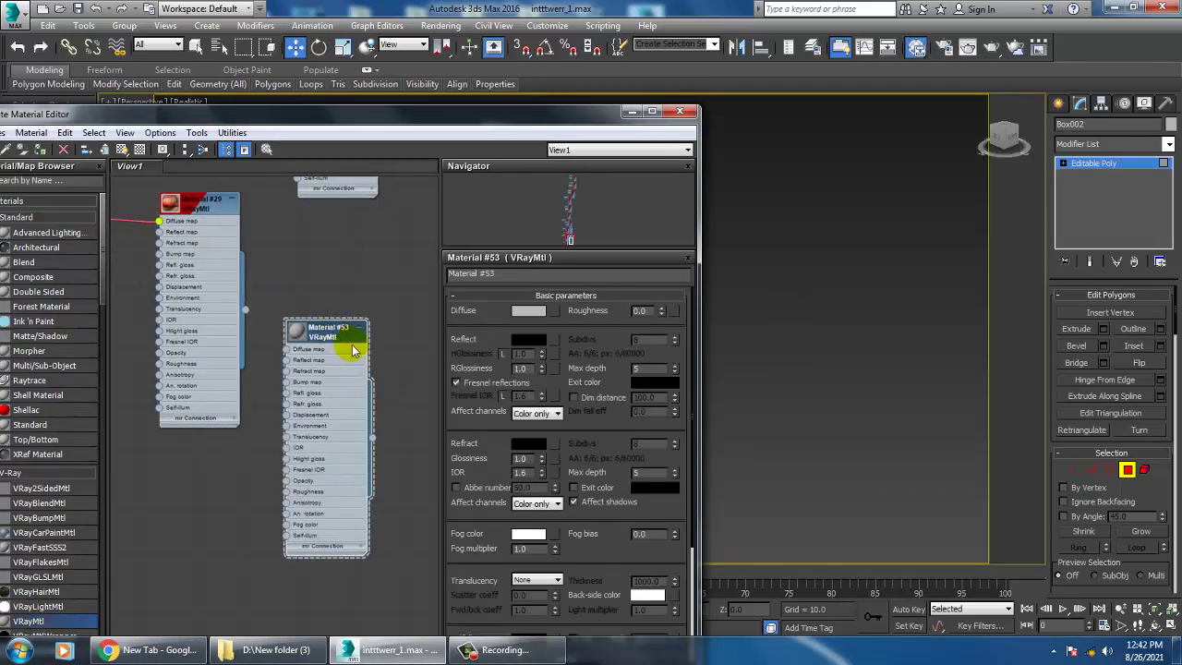
click(552, 312)
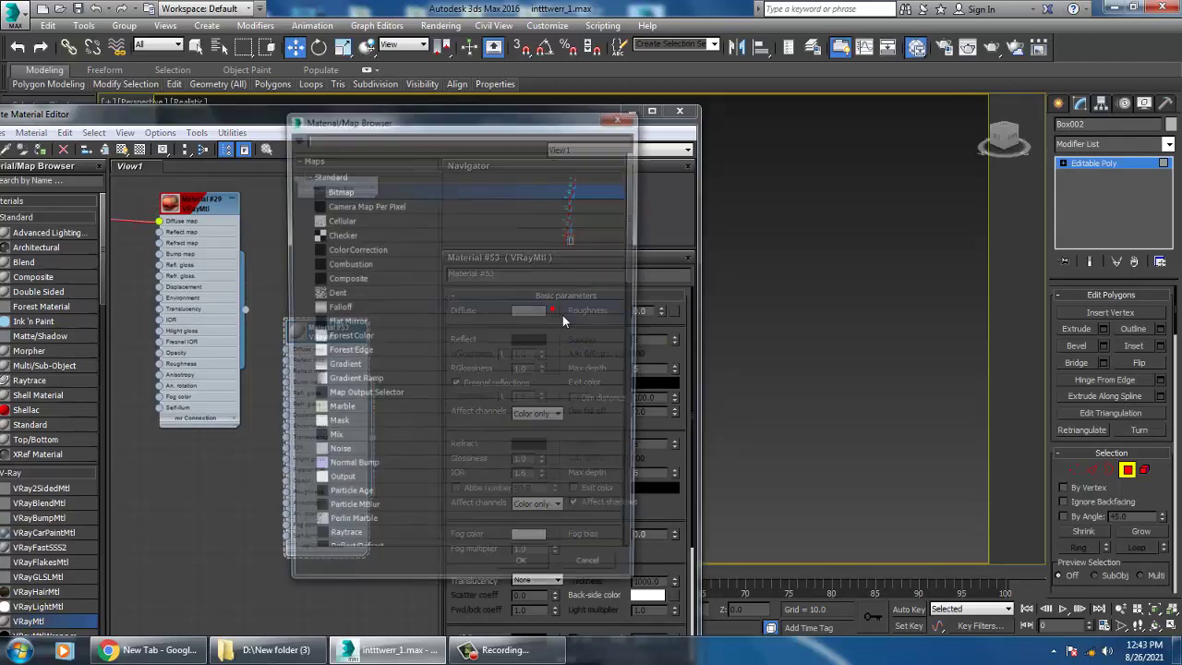
double_click(366, 190)
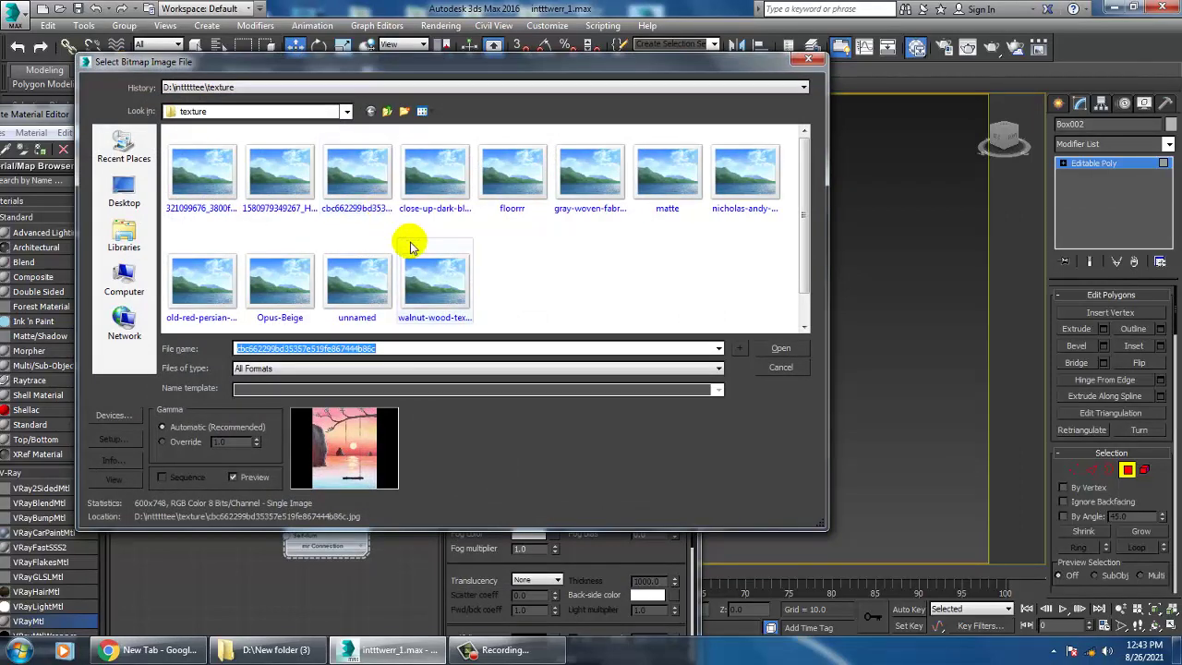
click(795, 367)
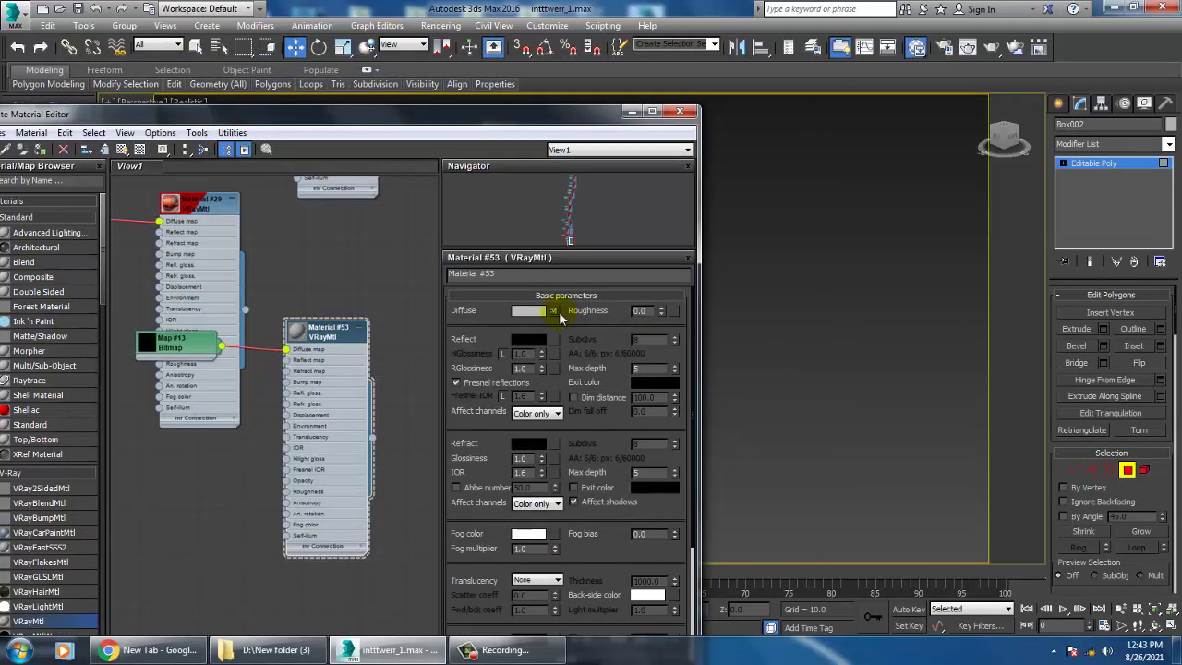
right_click(557, 314)
click(599, 360)
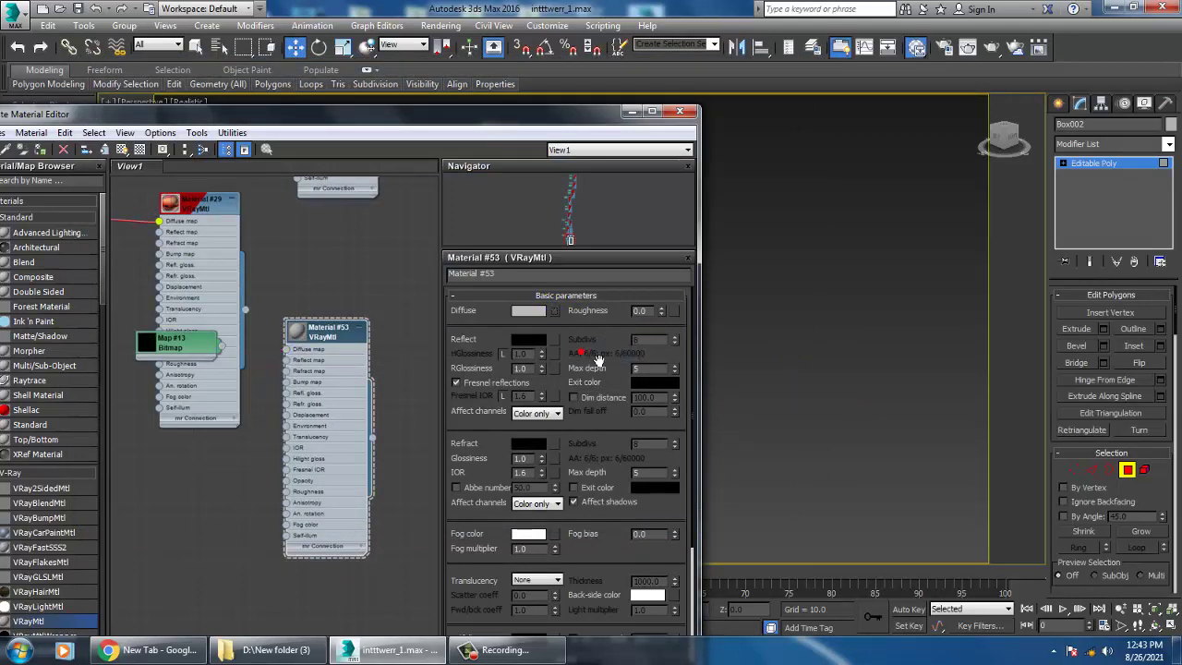
- Set the glass material's refraction colour value to 240 and assign the material to the selected panes
click(528, 444)
click(296, 205)
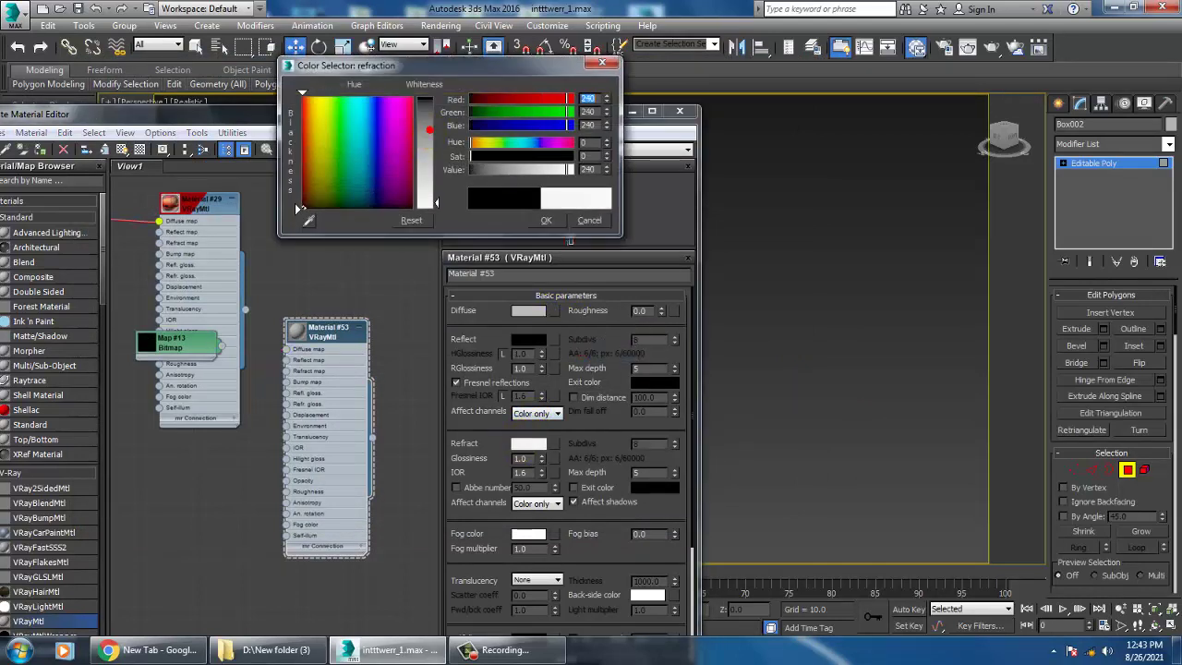
click(546, 219)
drag(184, 109, 234, 109)
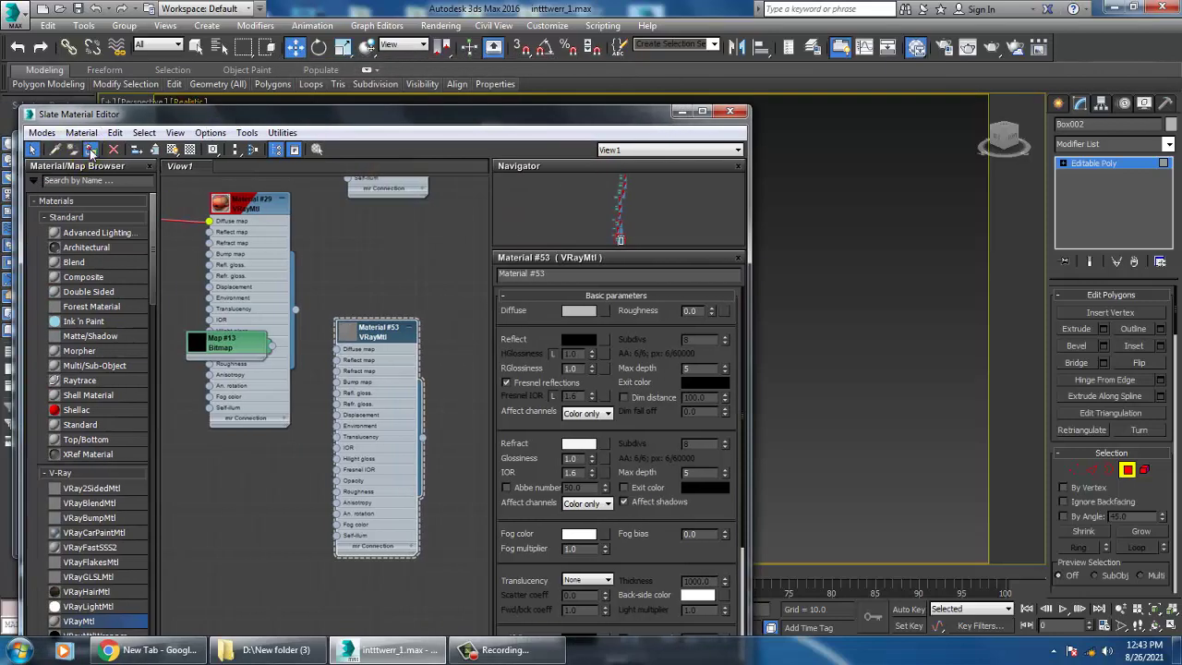
click(89, 152)
drag(480, 123, 239, 135)
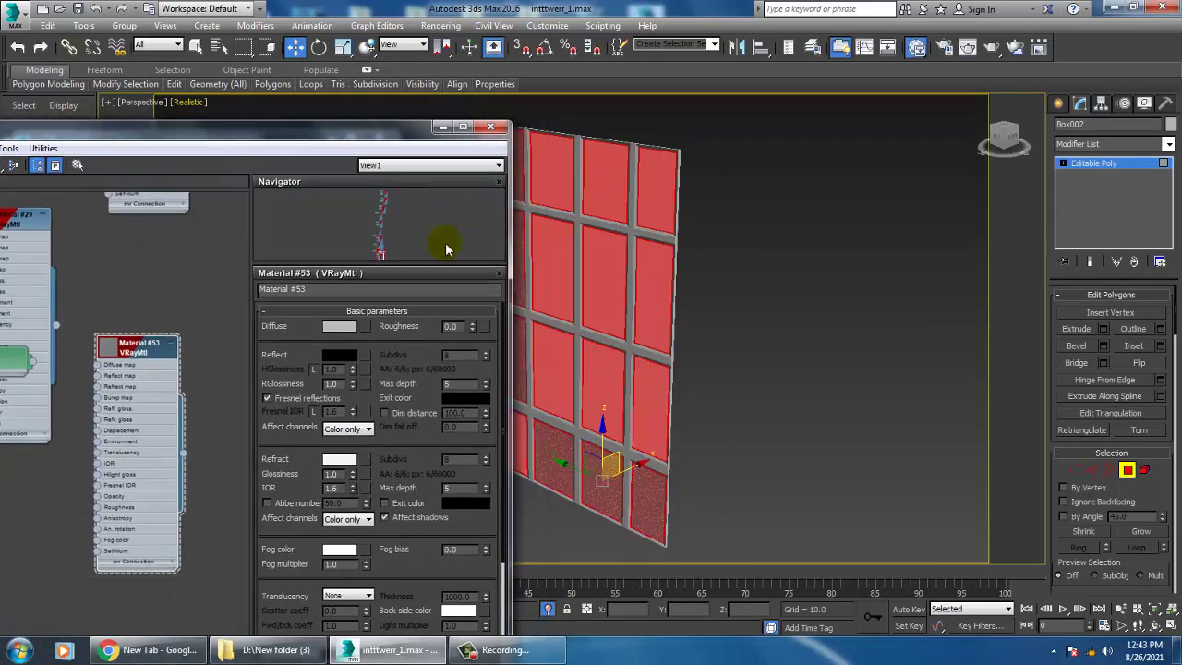
- Invert the polygon selection from the glass panes to the window's frame bars
alt+middle_drag(782, 321, 795, 259)
click(795, 260)
alt+middle_drag(701, 273, 822, 274)
key(ctrl+z)
key(ctrl+i)
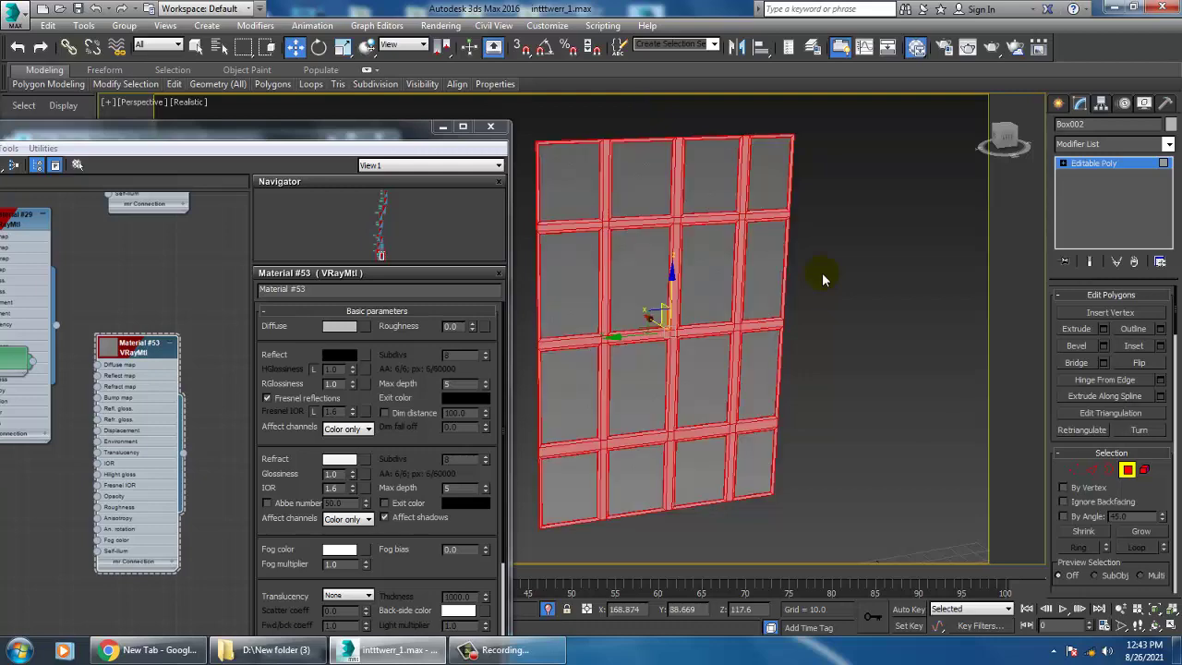
- Create another VRayMtl with a white diffuse colour and assign it to the selected frame polygons
drag(158, 130, 617, 37)
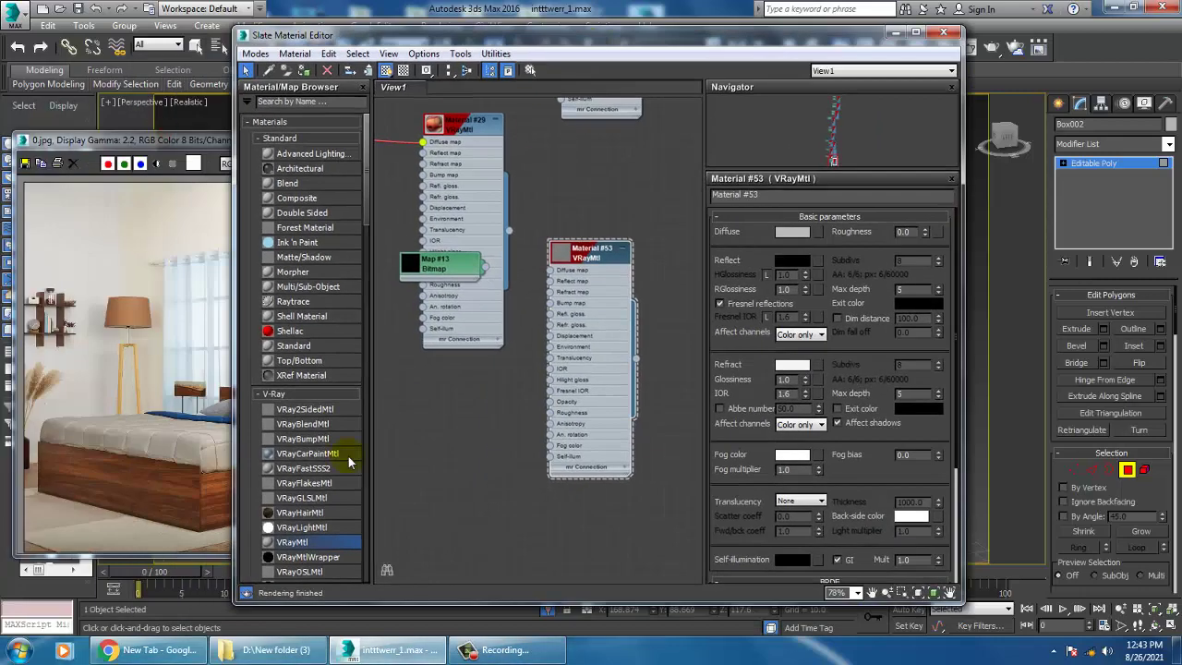
drag(337, 542, 462, 436)
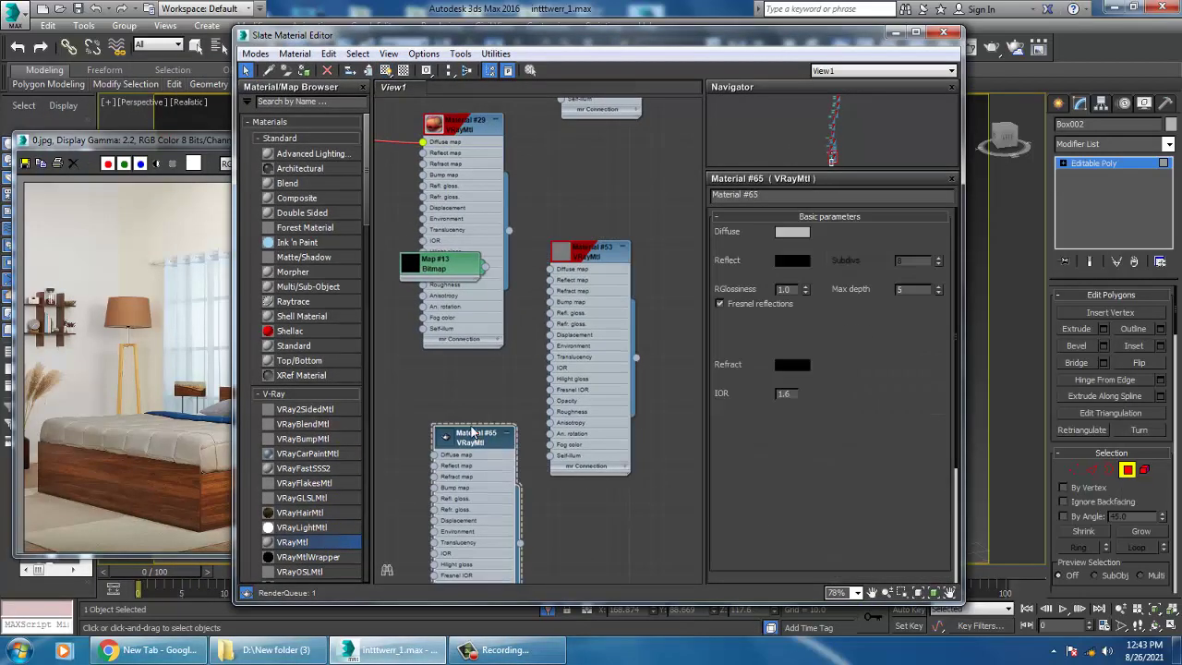
click(801, 233)
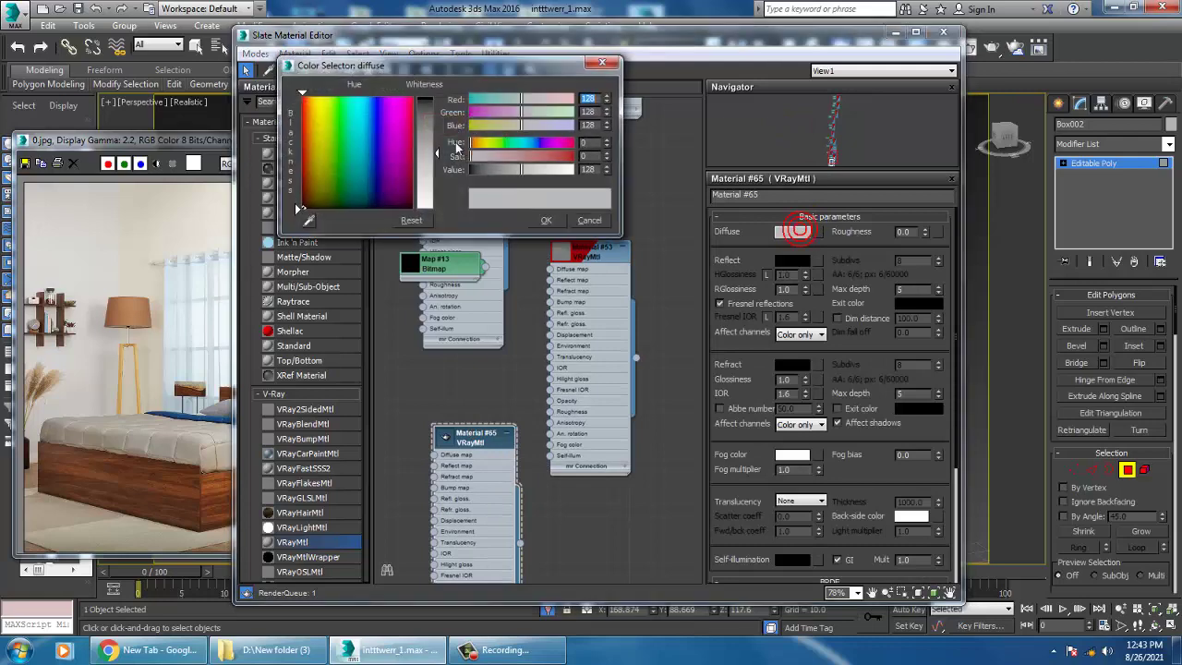
drag(438, 153, 441, 216)
click(555, 220)
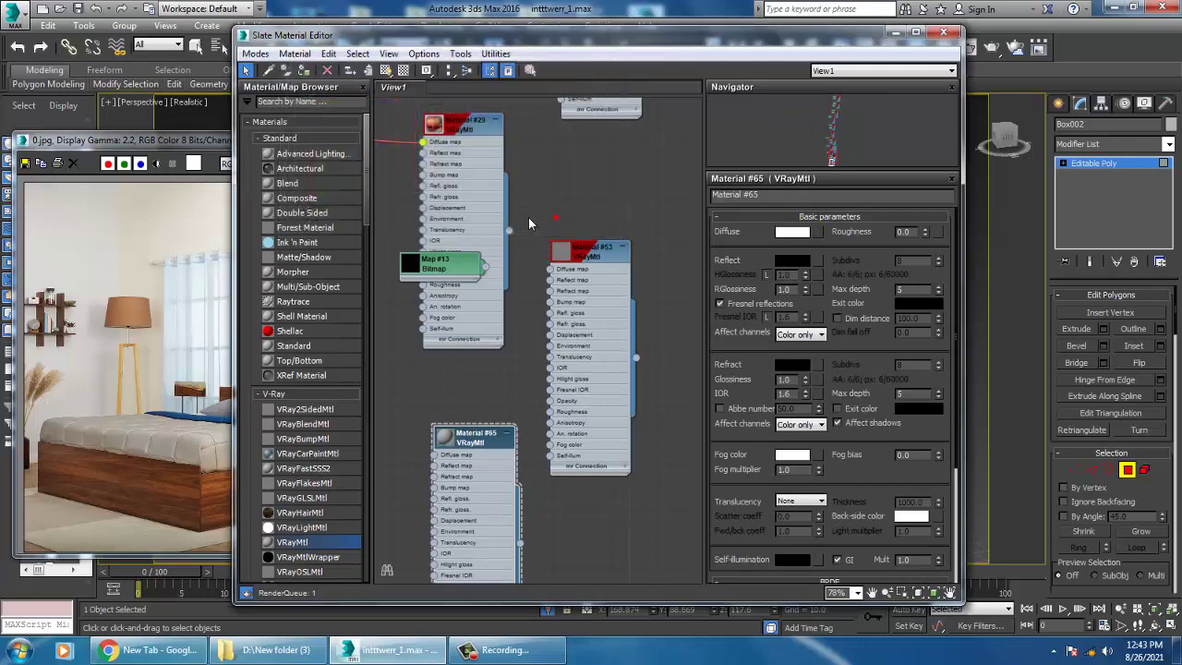
click(386, 74)
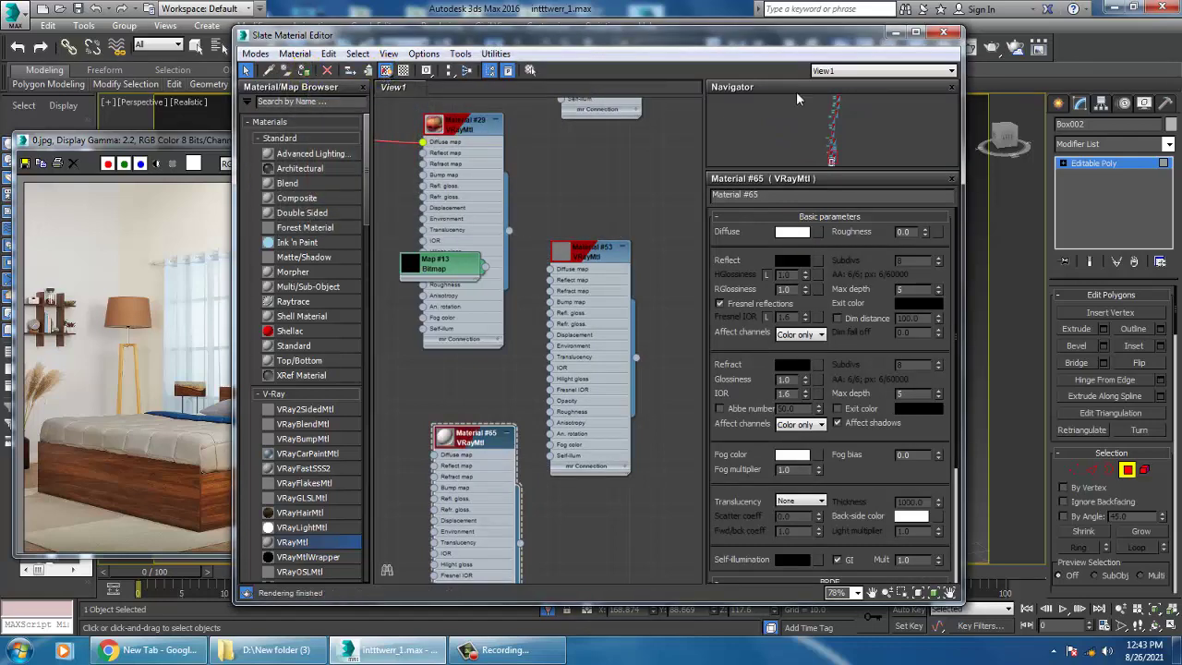
click(896, 33)
- Deselect the window's polygons and end the isolation to bring back the whole room
click(894, 239)
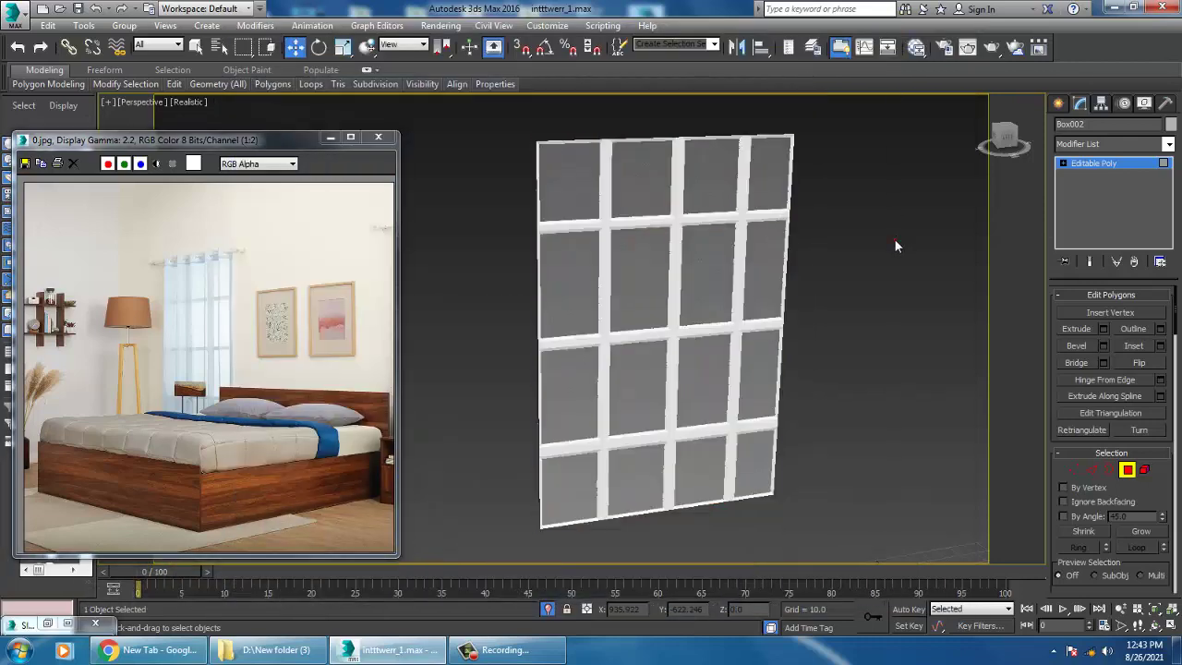
scroll(895, 239, down, 5)
alt+middle_drag(886, 251, 913, 297)
right_click(871, 214)
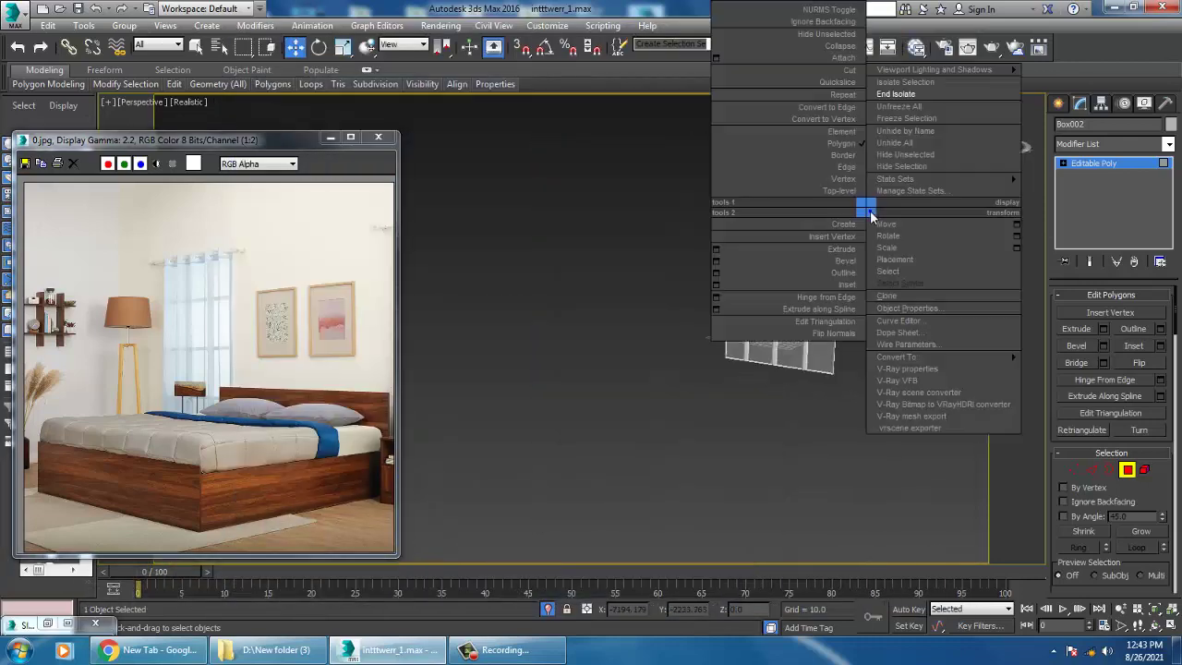
click(896, 93)
scroll(829, 271, down, 3)
alt+middle_drag(830, 271, 884, 268)
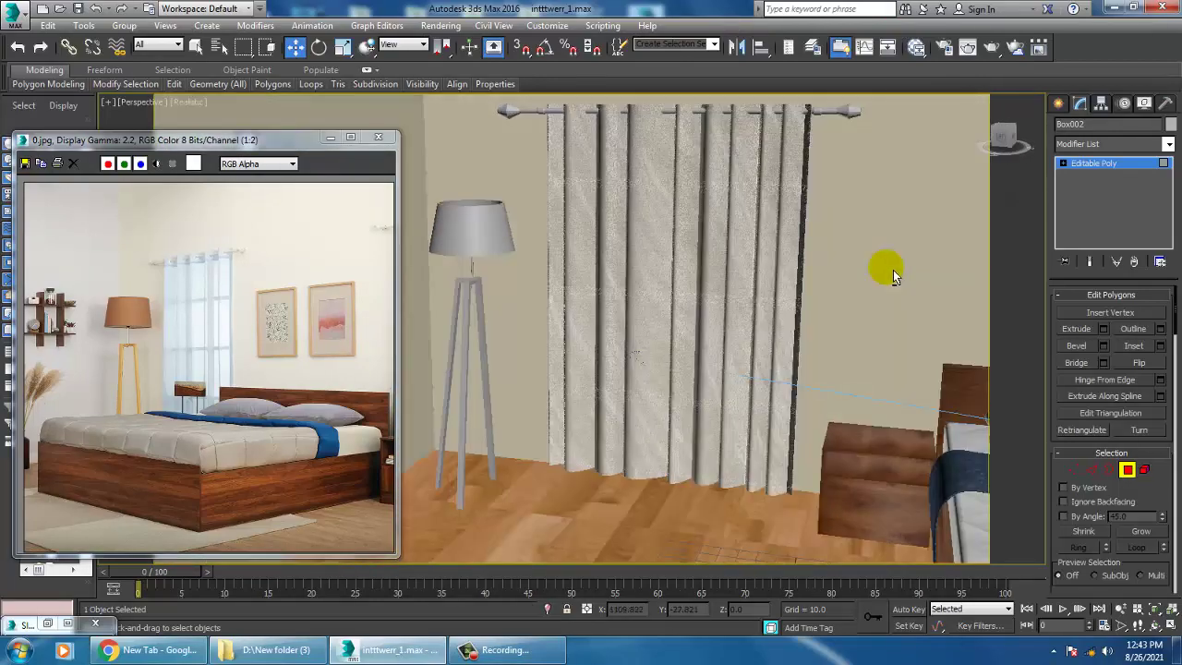
- Select the curtain and its Material #3 node, and set the refraction colour in the displayed Material #65 parameters to 195
click(716, 280)
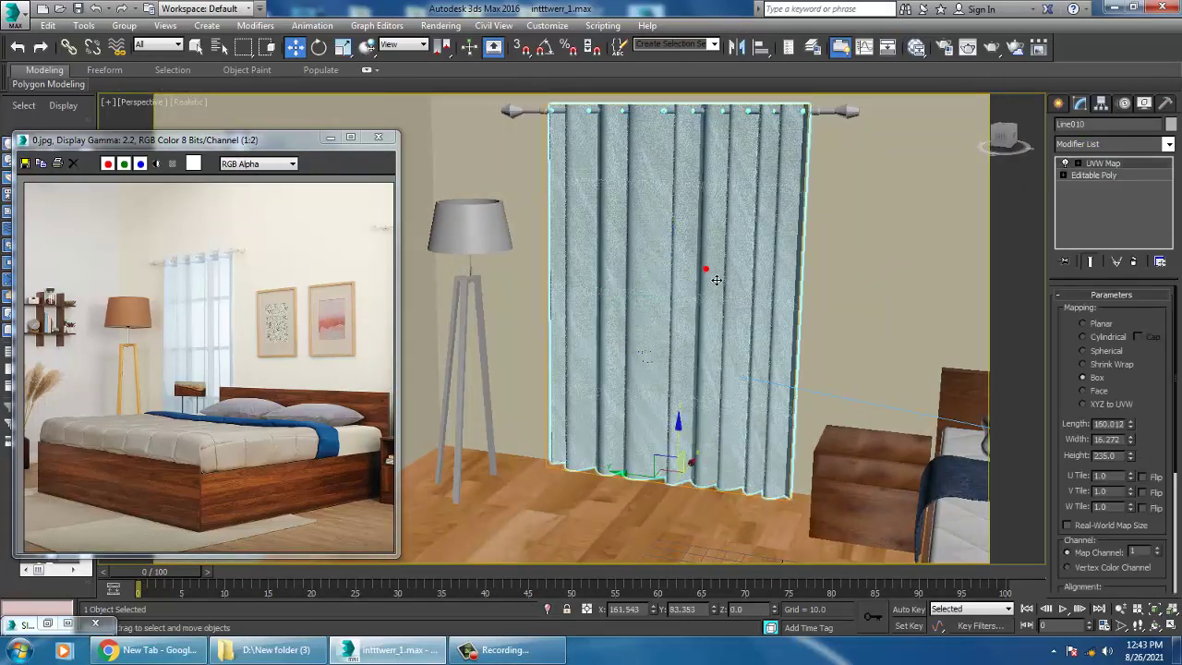
key(m)
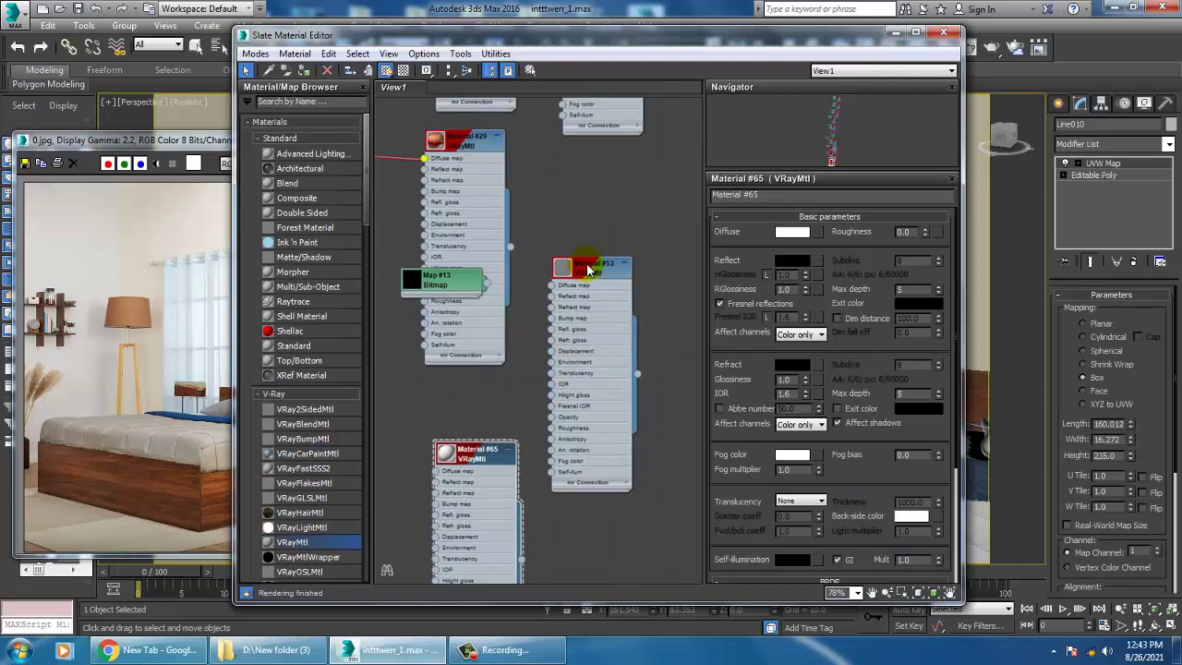
scroll(577, 300, up, 5)
scroll(552, 330, up, 7)
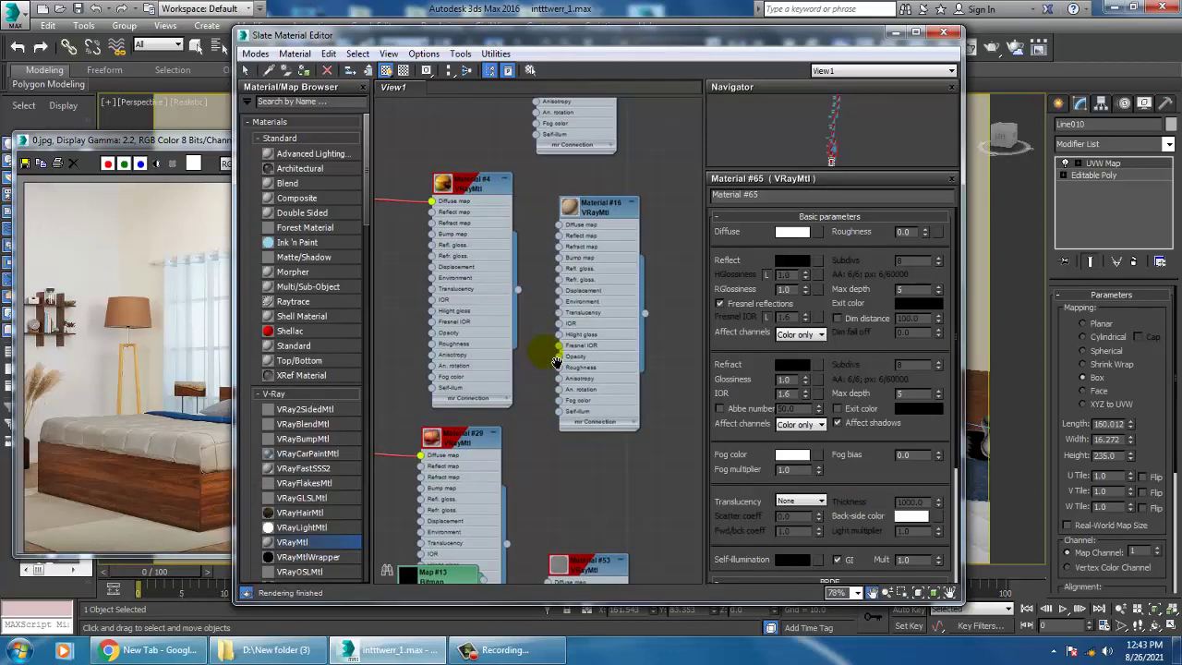
middle_drag(606, 362, 605, 383)
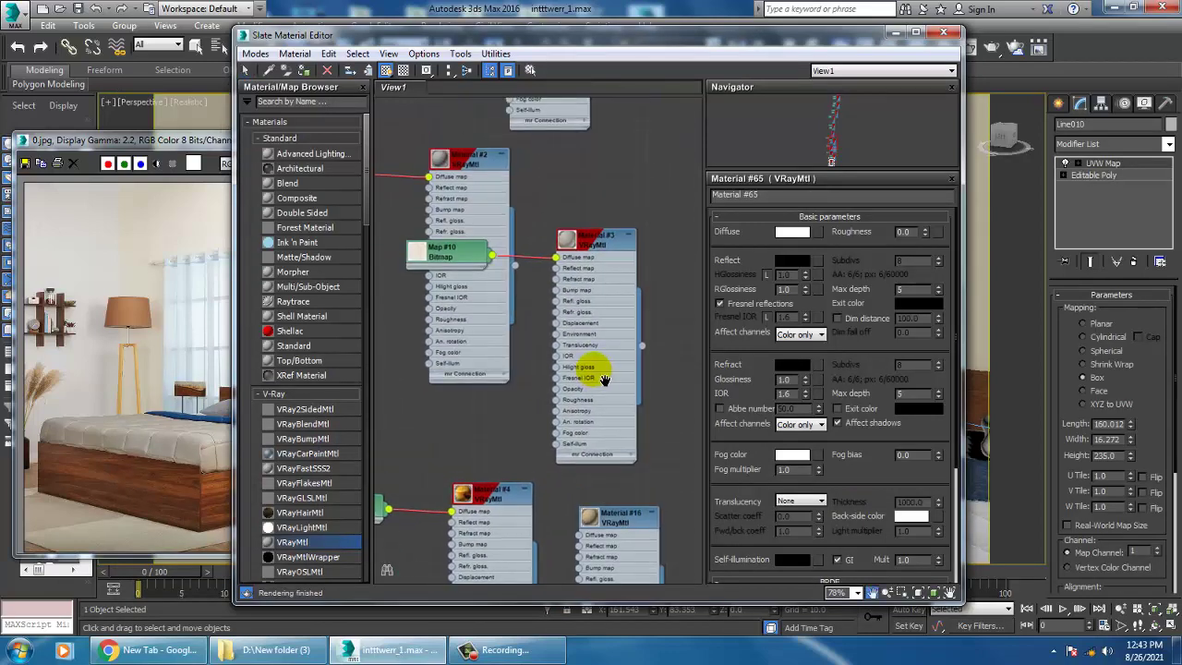
click(594, 245)
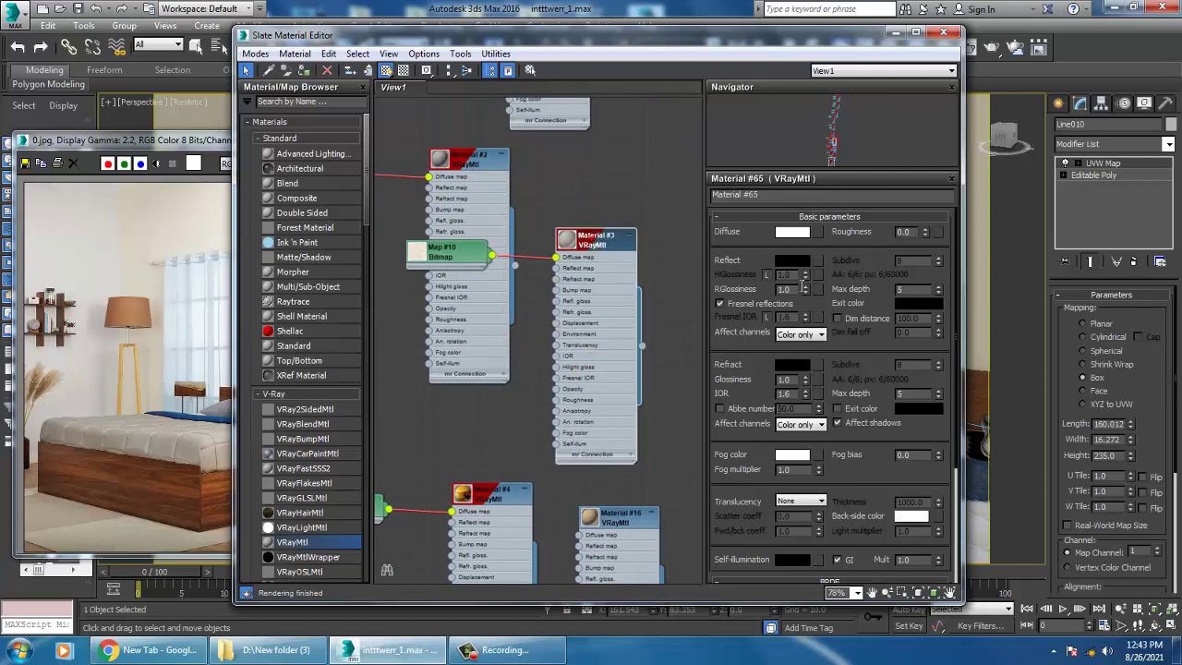
click(791, 365)
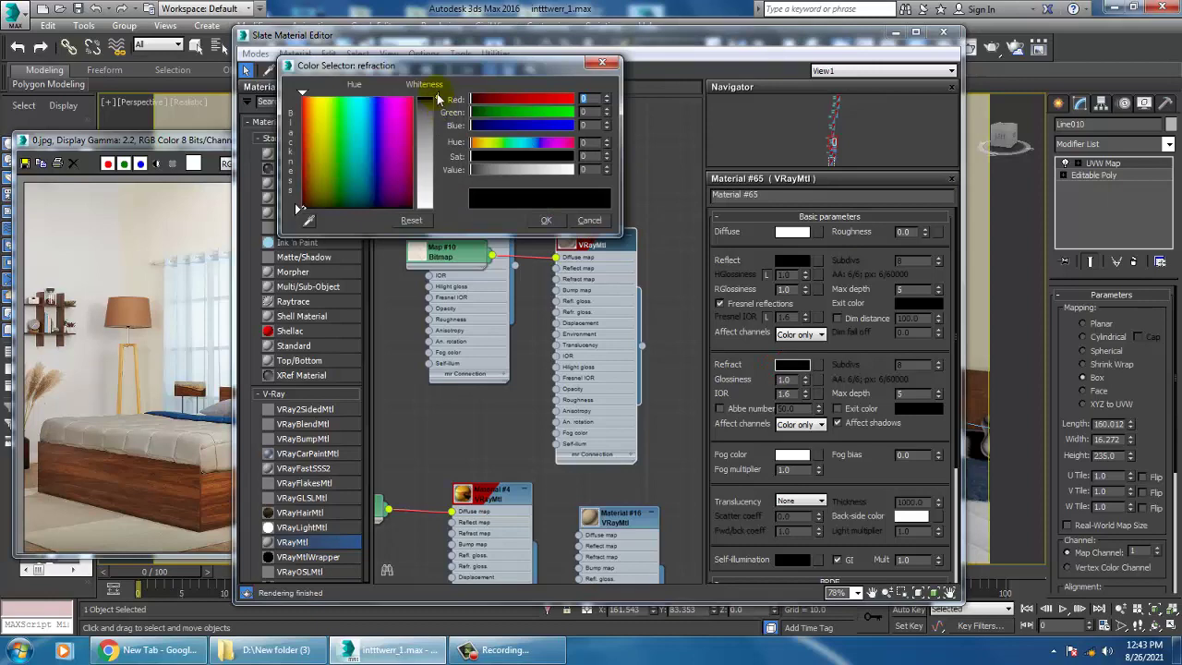
drag(435, 102, 436, 183)
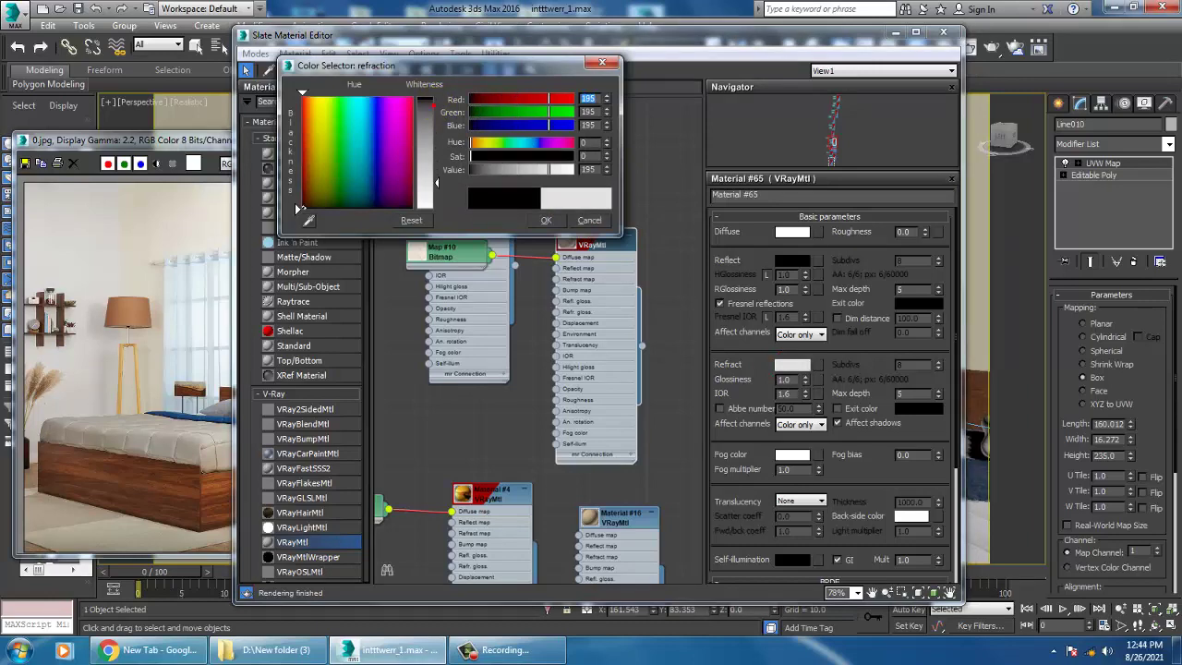
click(546, 218)
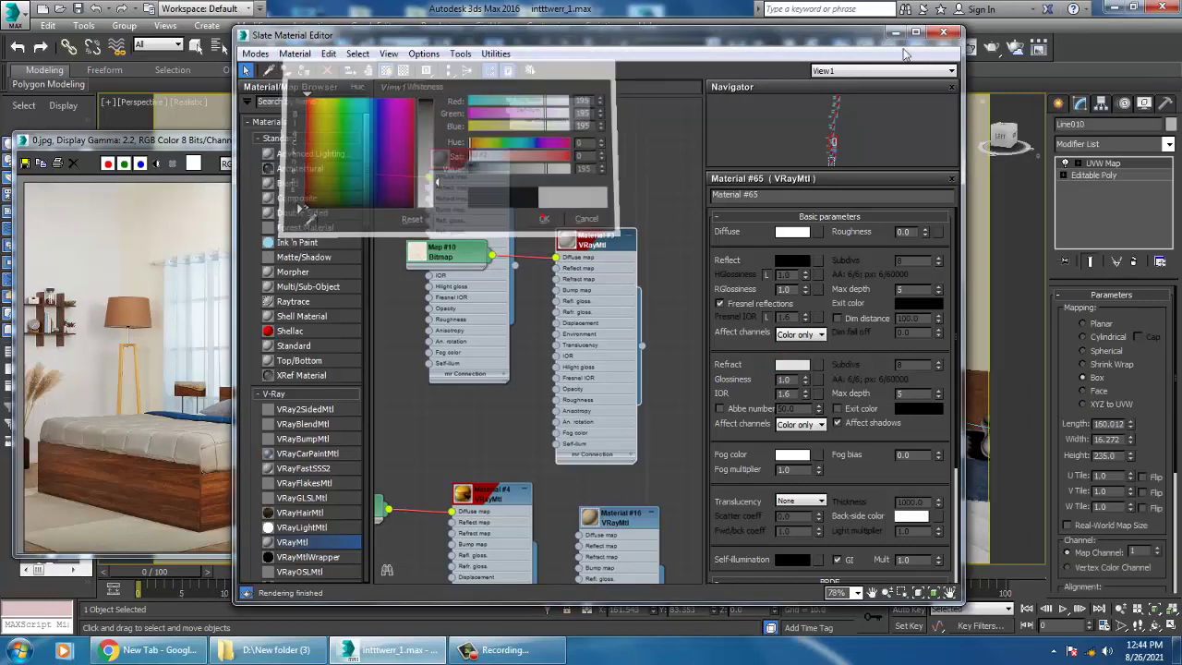
click(893, 34)
- Examine the curtain and the window behind it from other angles in the room
scroll(734, 226, down, 3)
alt+middle_drag(736, 229, 658, 273)
scroll(768, 234, down, 4)
click(779, 123)
scroll(683, 274, up, 4)
scroll(614, 281, up, 5)
- Expand the Map #10 bitmap preview and display the parameters of the curtain's Material #3
click(587, 242)
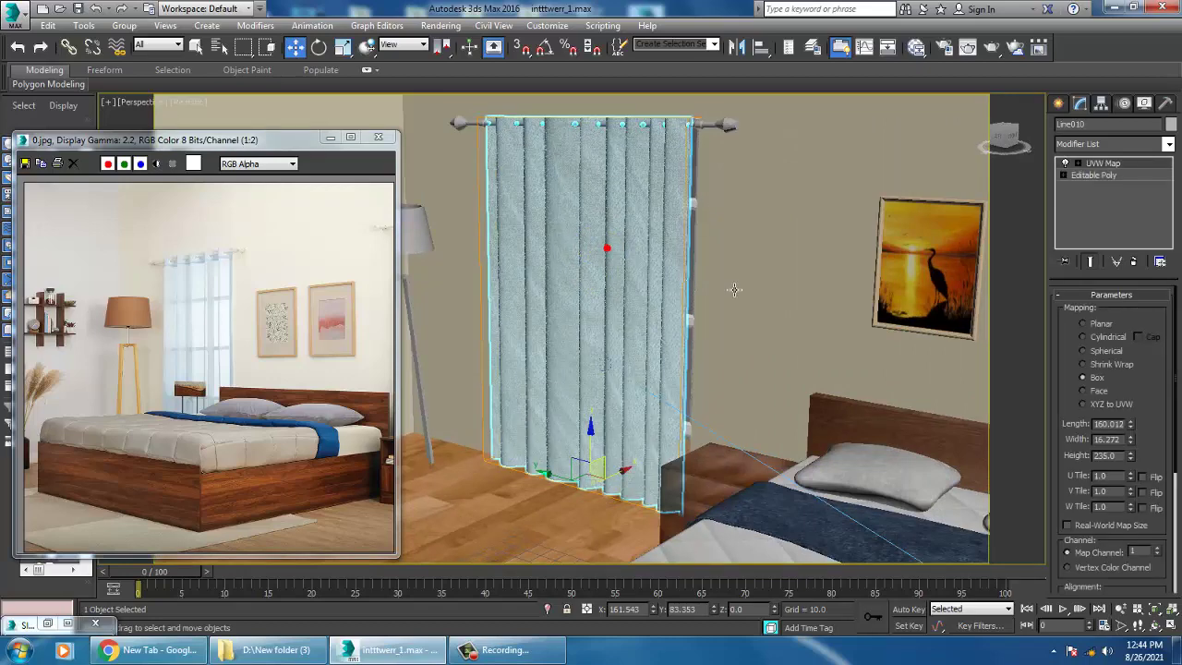
alt+middle_drag(734, 290, 690, 264)
key(m)
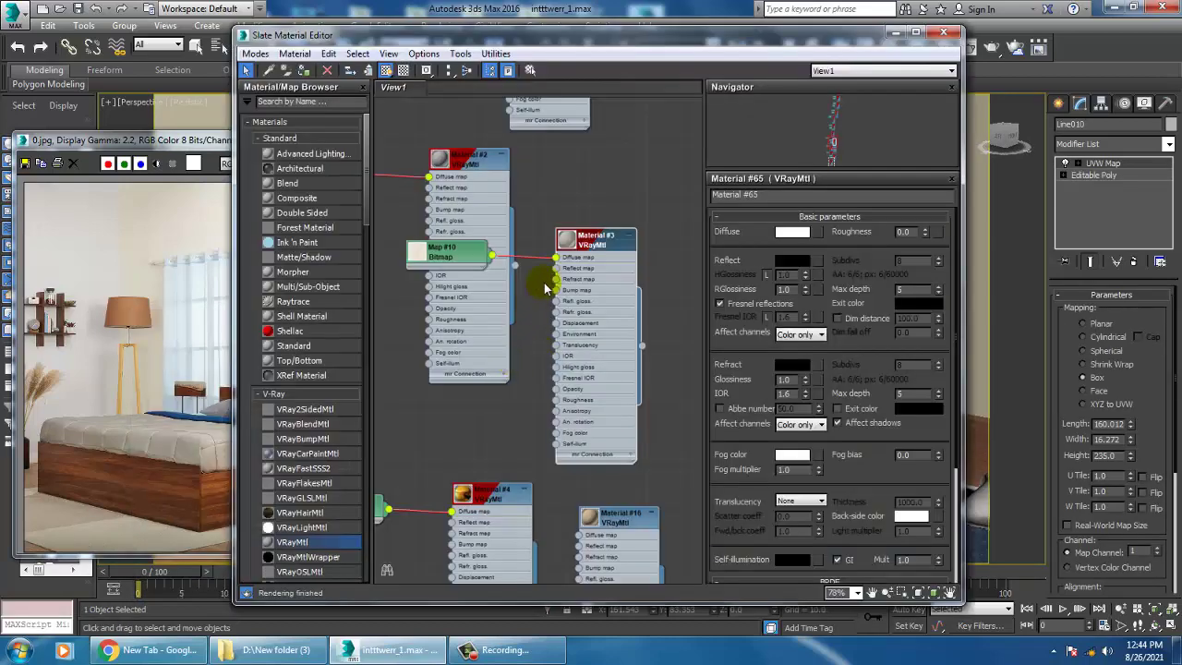
double_click(419, 257)
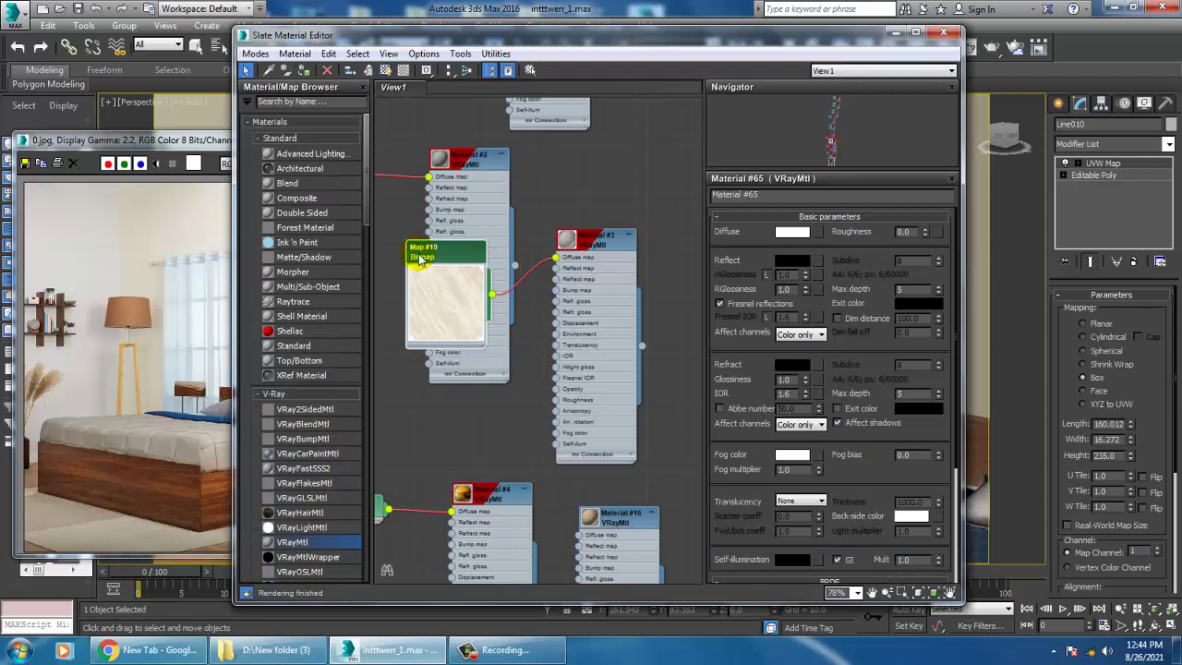
click(595, 242)
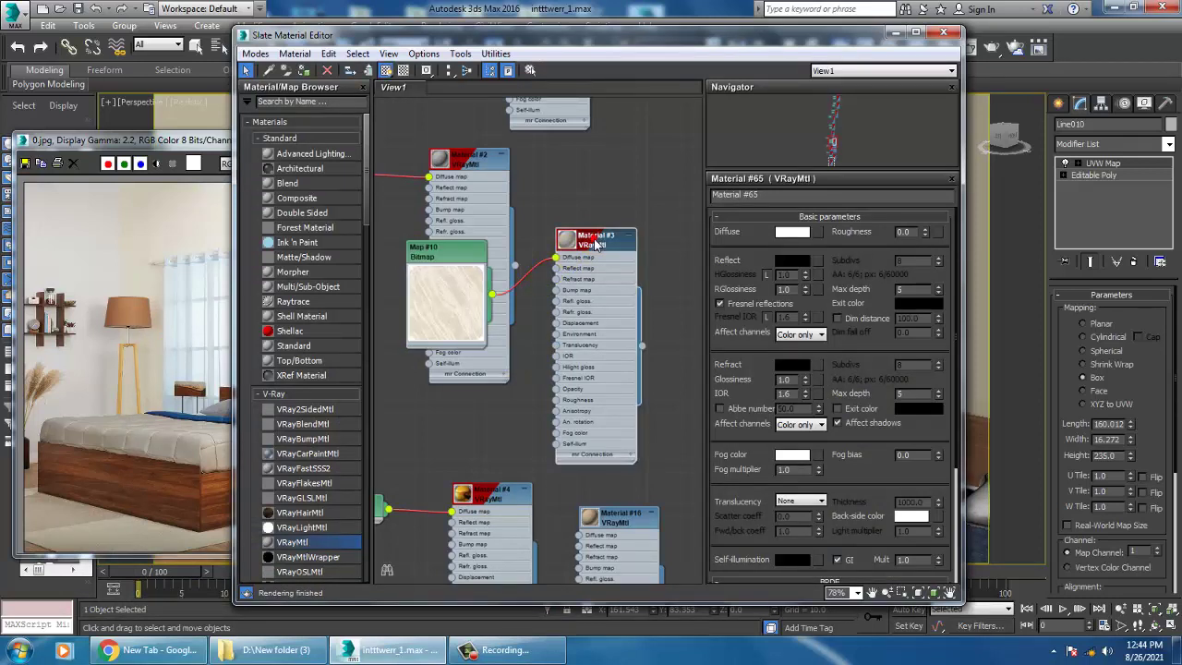
double_click(596, 242)
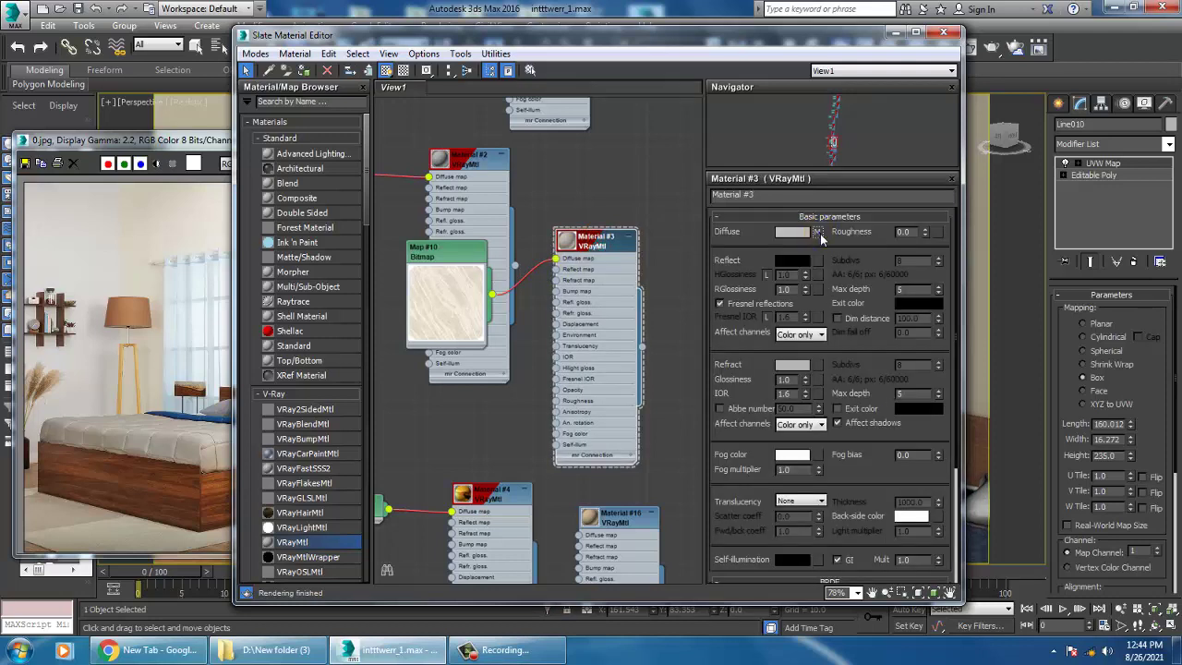
- Try Material #3 without its diffuse map, and reconnect the Map #10 bitmap to the diffuse slot
right_click(817, 233)
click(859, 279)
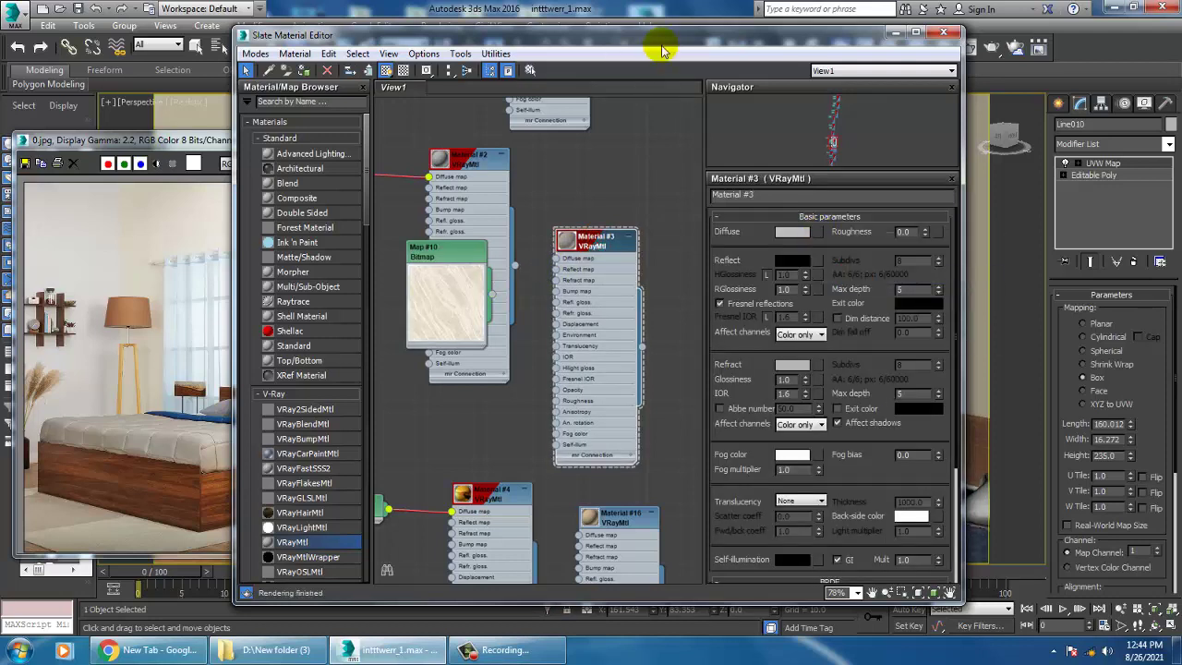
drag(661, 51, 649, 234)
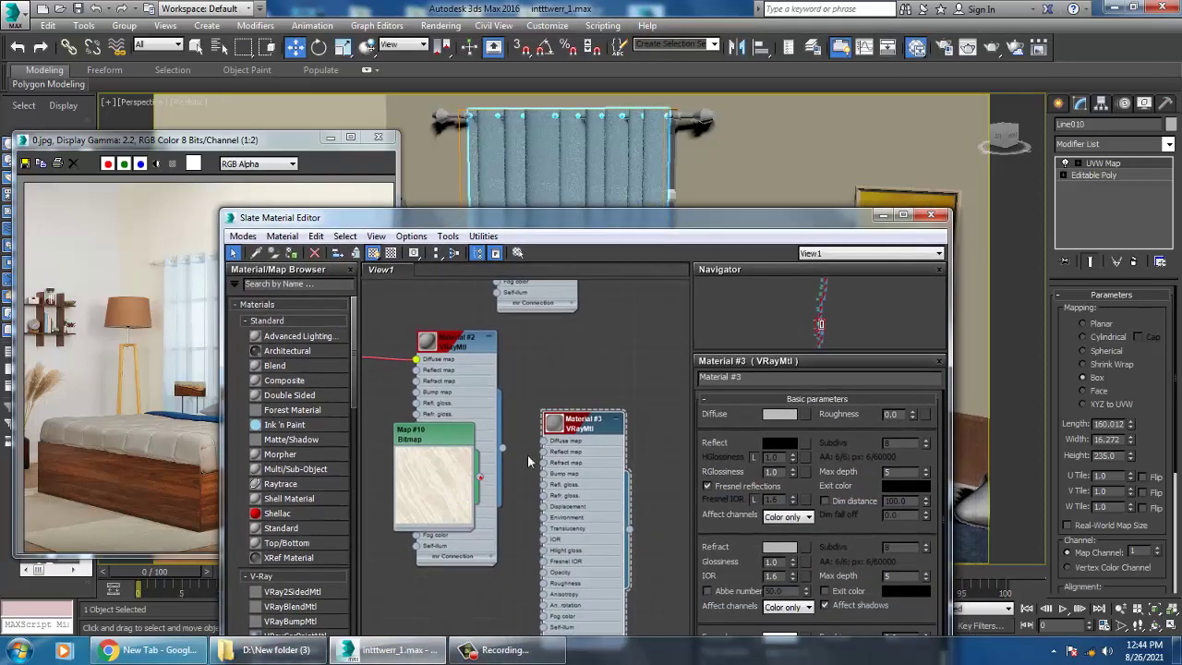
drag(483, 475, 544, 442)
- Lighten Material #3's refraction colour to a grey value of 216
click(779, 548)
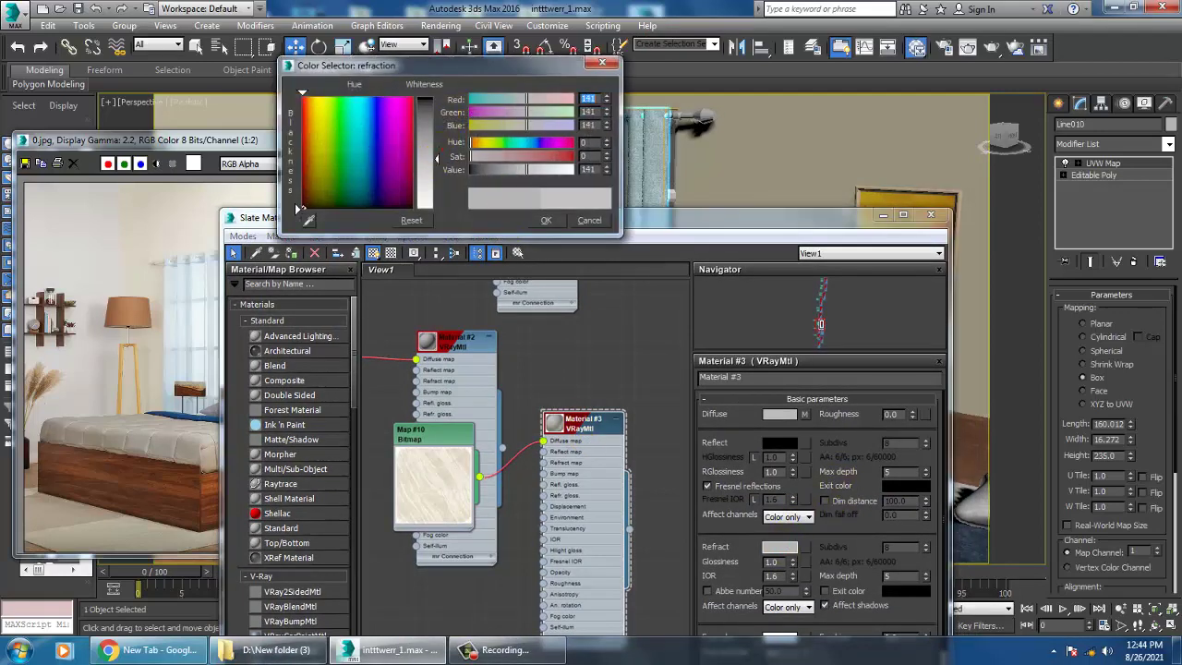
drag(437, 159, 437, 192)
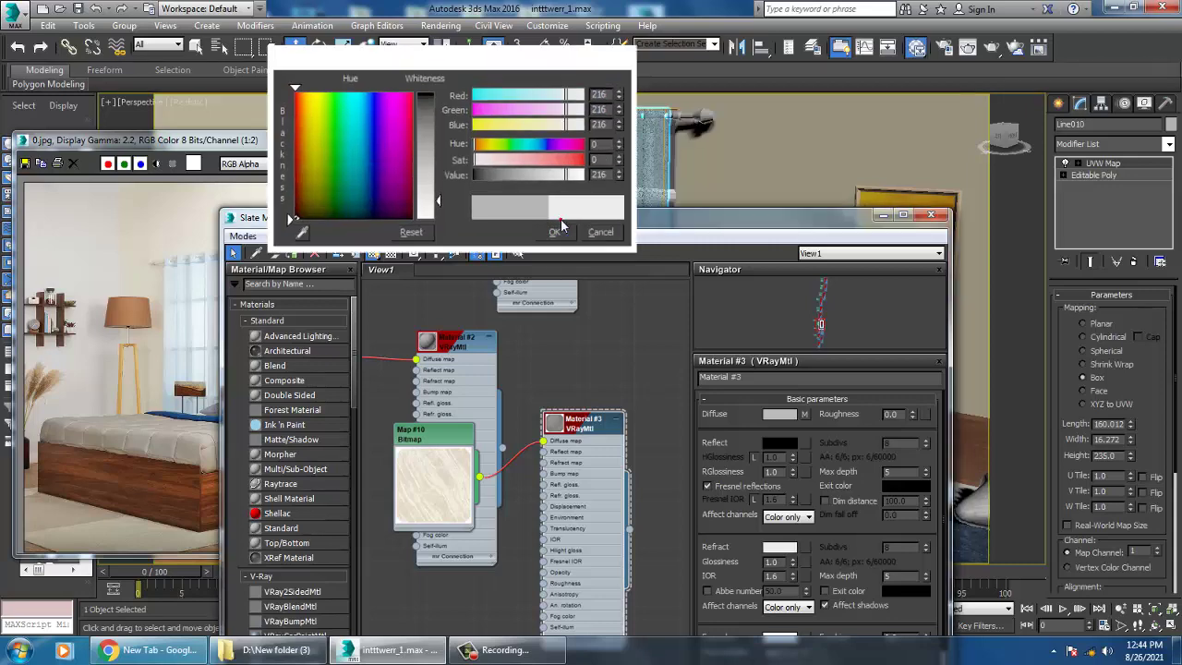
click(546, 220)
- Examine the curtain's transparency up close and from outside the room, with nothing left selected
click(785, 166)
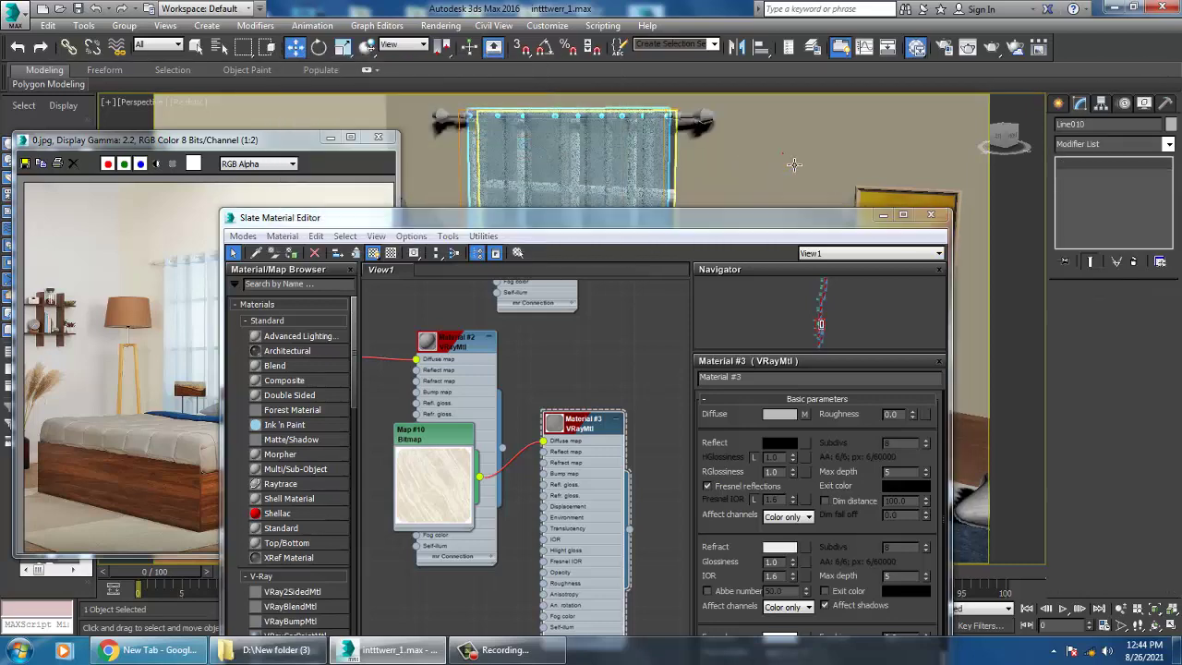
alt+middle_drag(791, 164, 737, 209)
drag(668, 218, 284, 69)
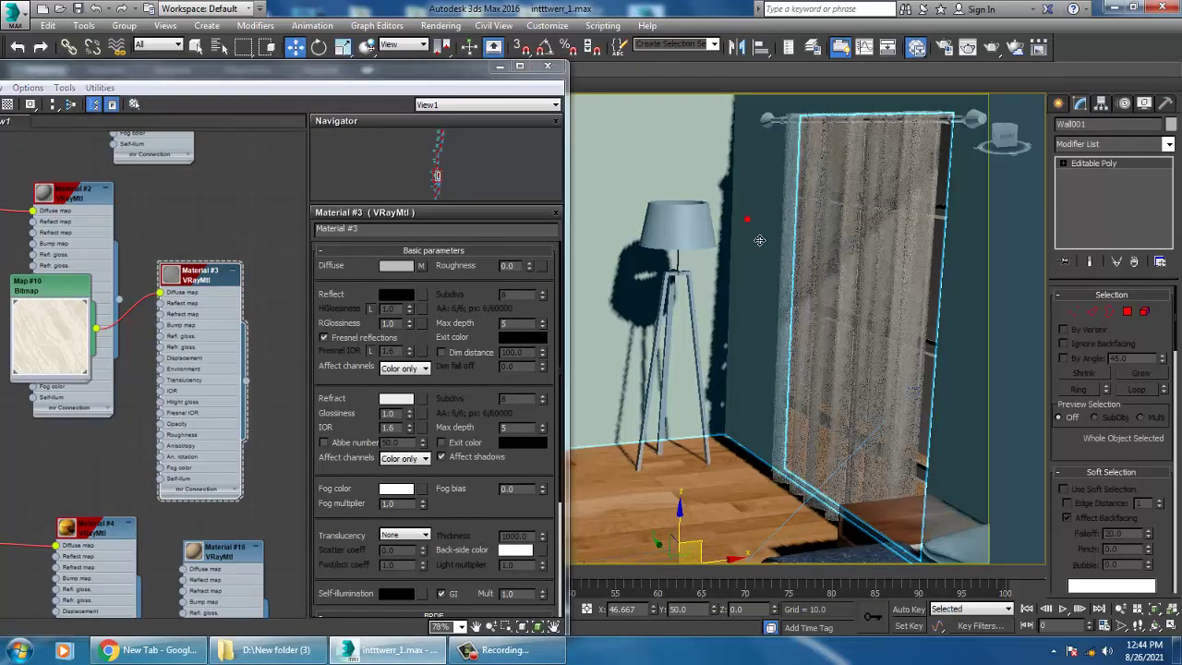
scroll(831, 291, down, 5)
middle_drag(831, 291, 759, 302)
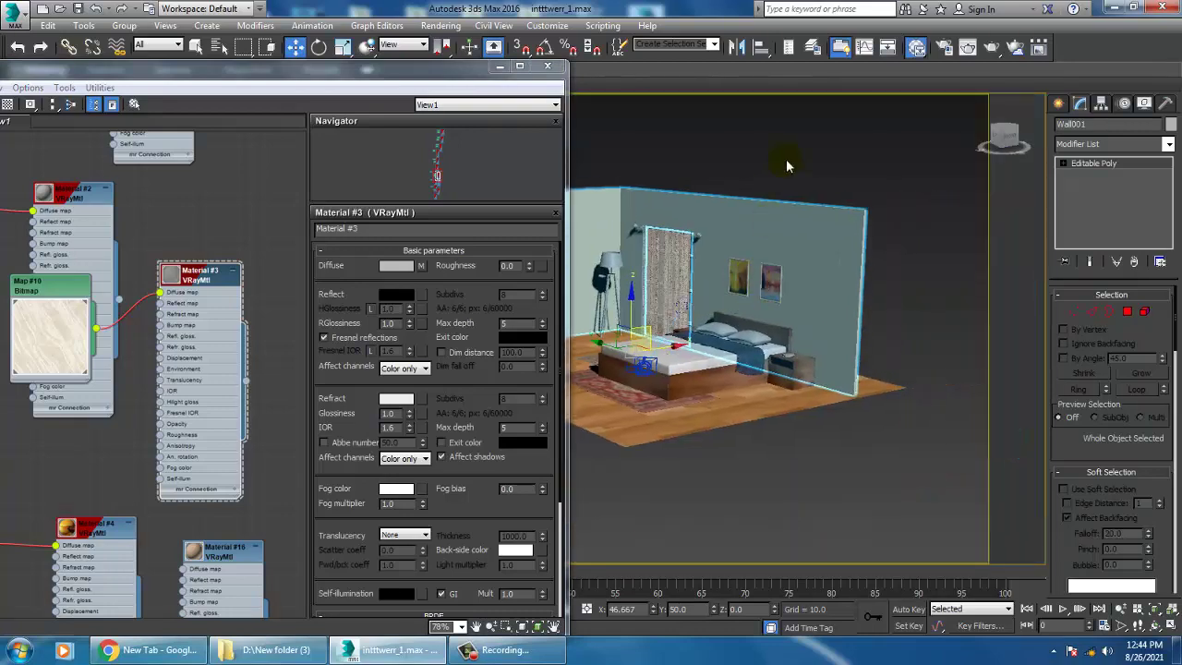
click(786, 161)
drag(334, 73, 763, 472)
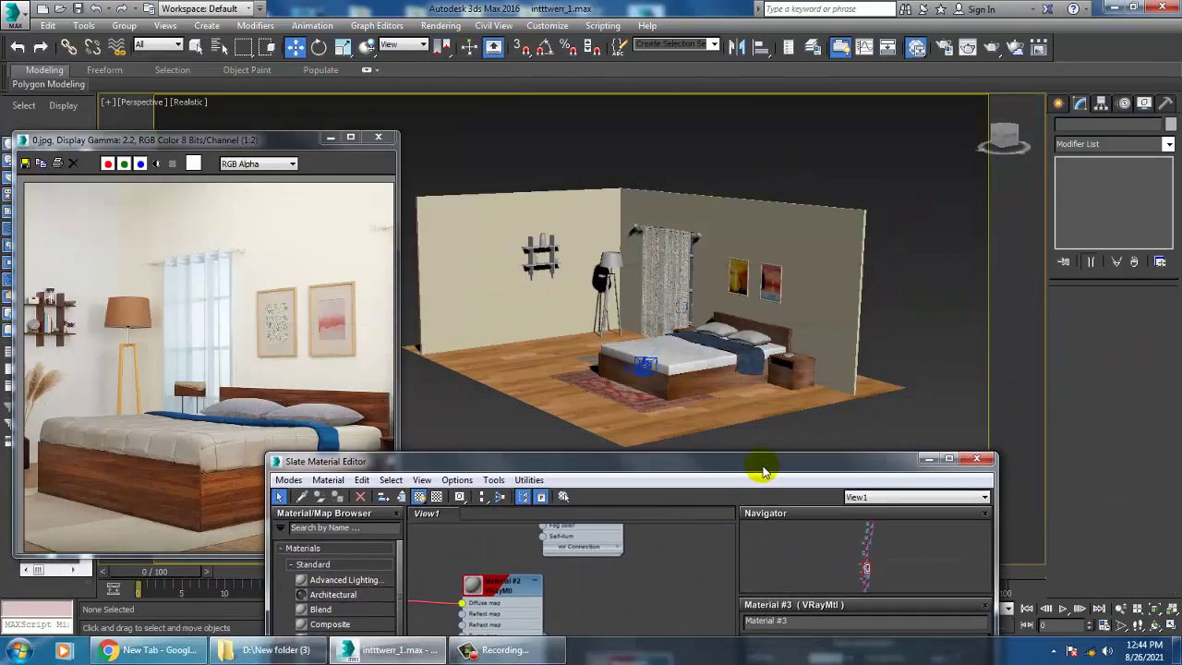
- Select the three legs of the floor lamp's tripod stand
scroll(625, 303, up, 4)
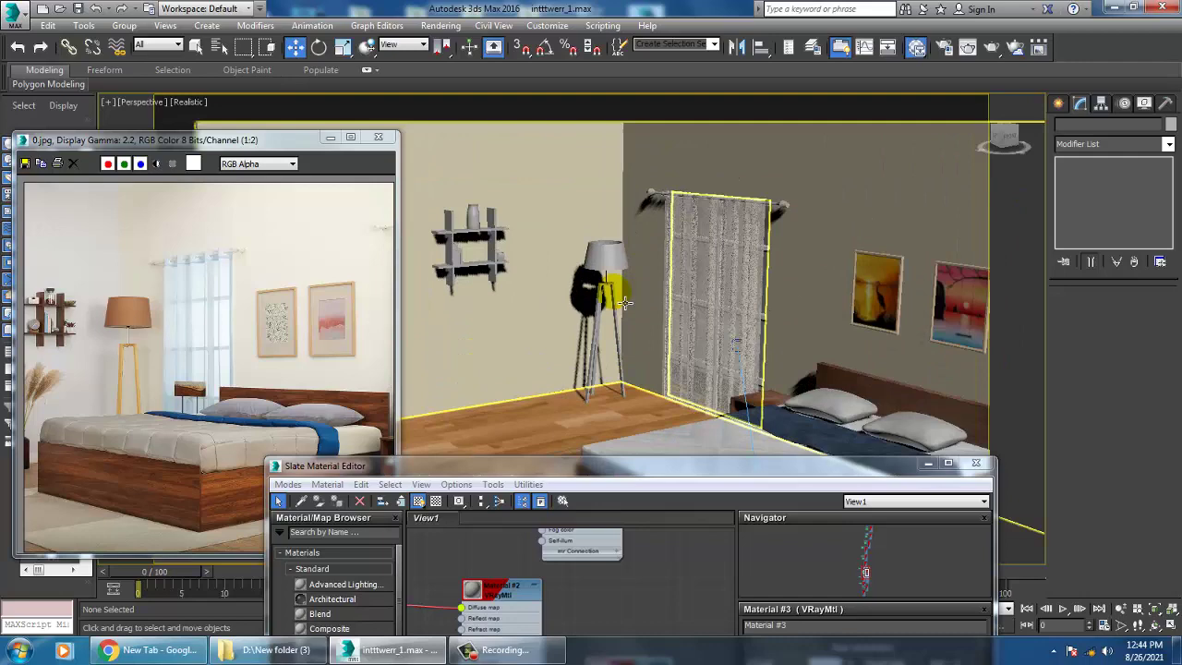
click(602, 258)
scroll(647, 256, up, 5)
scroll(689, 324, down, 2)
middle_drag(688, 323, 726, 286)
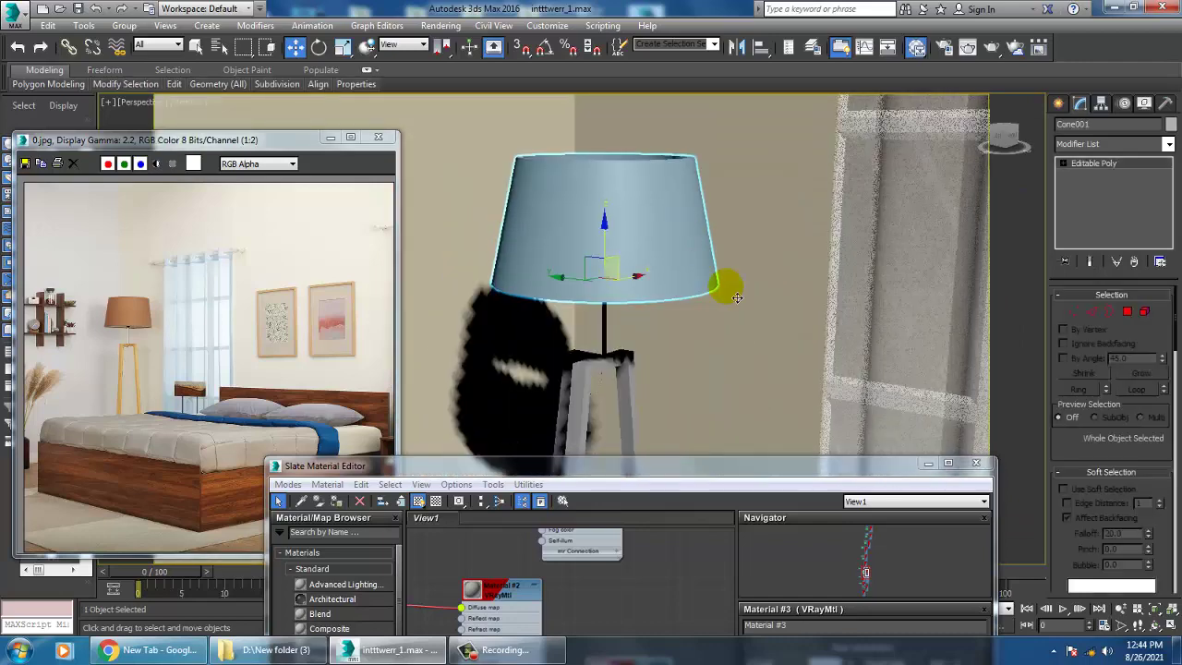
click(589, 399)
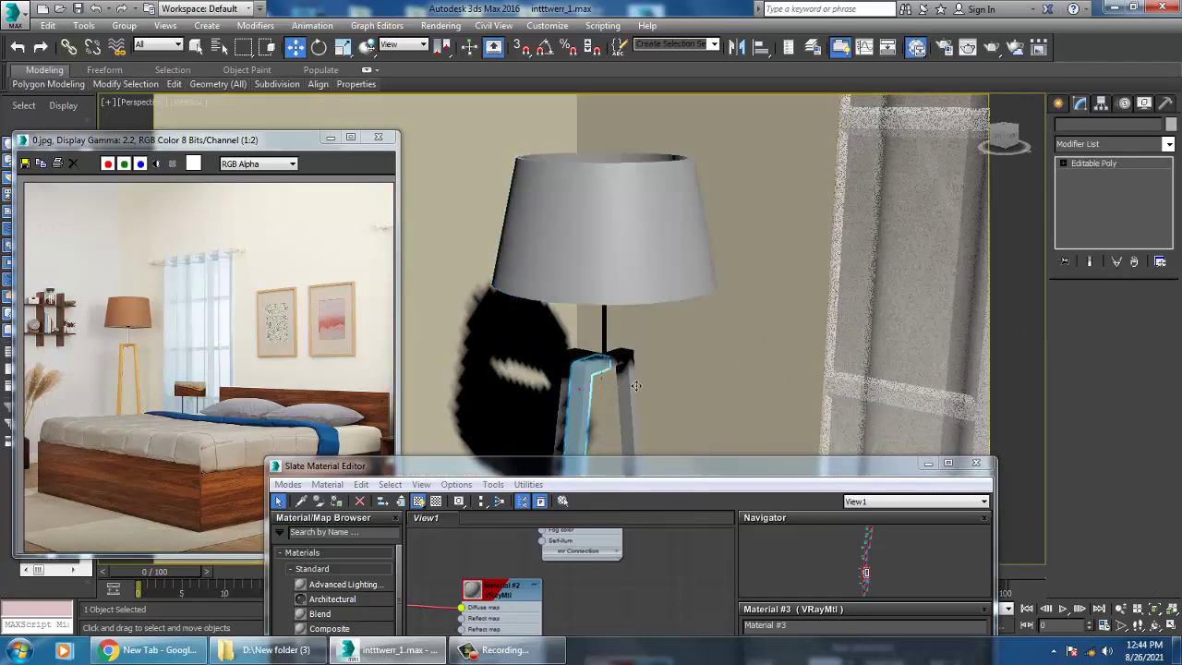
ctrl+click(622, 373)
ctrl+click(574, 357)
scroll(727, 372, down, 1)
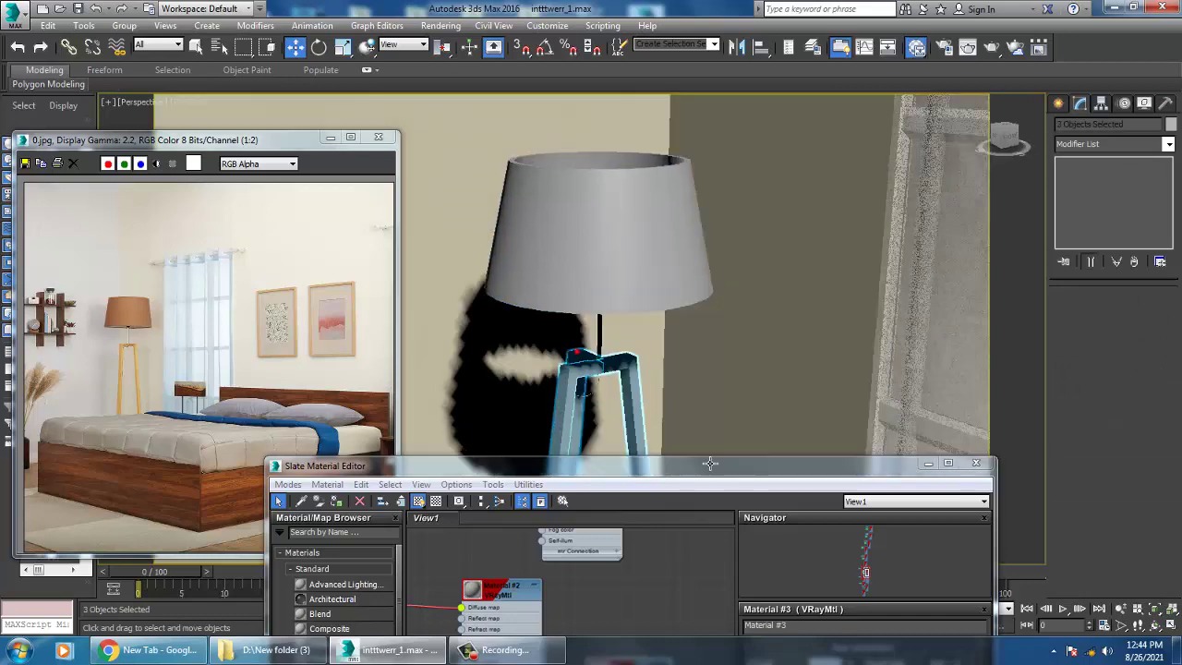
- Add a new VRayMtl in an empty area of the material graph, below the existing nodes
drag(694, 471, 786, 30)
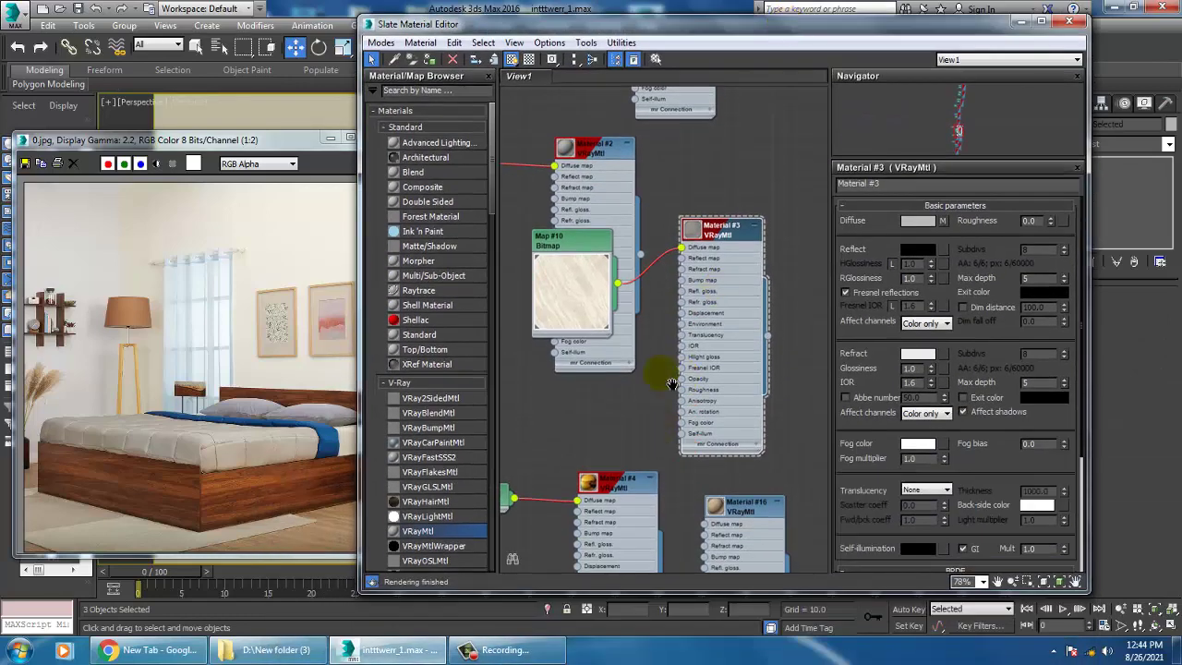
middle_drag(647, 547, 638, 237)
middle_drag(637, 416, 652, 190)
mouse_move(661, 442)
middle_down()
mouse_move(691, 159)
mouse_move(643, 288)
middle_up()
scroll(646, 291, down, 3)
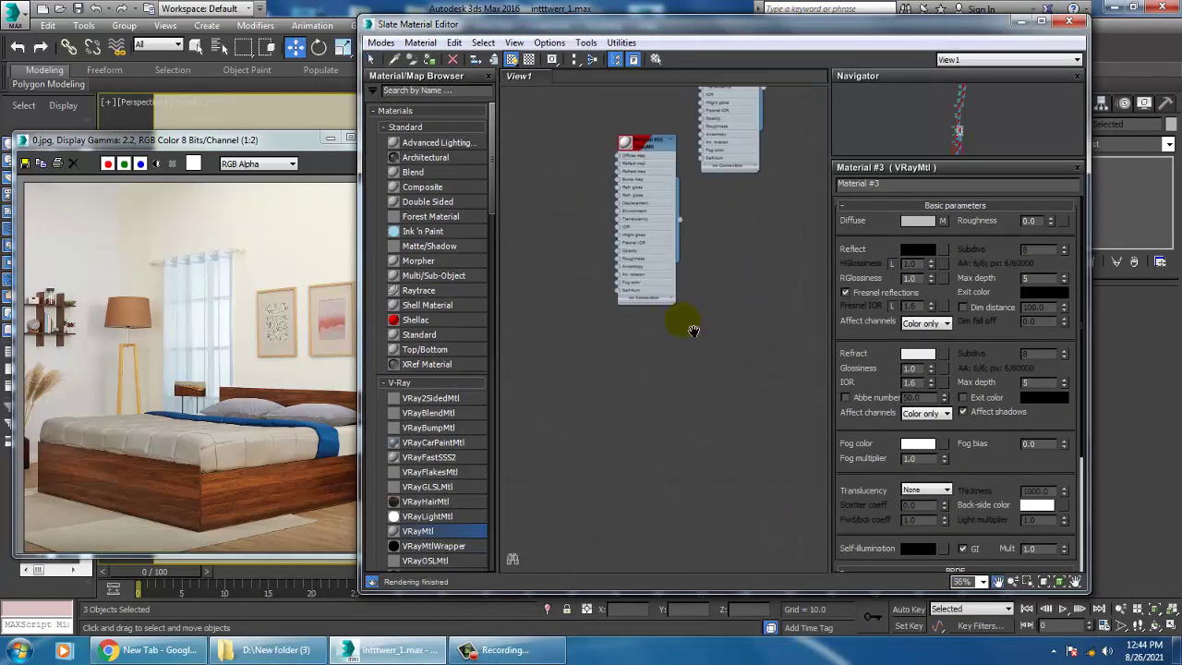
click(678, 322)
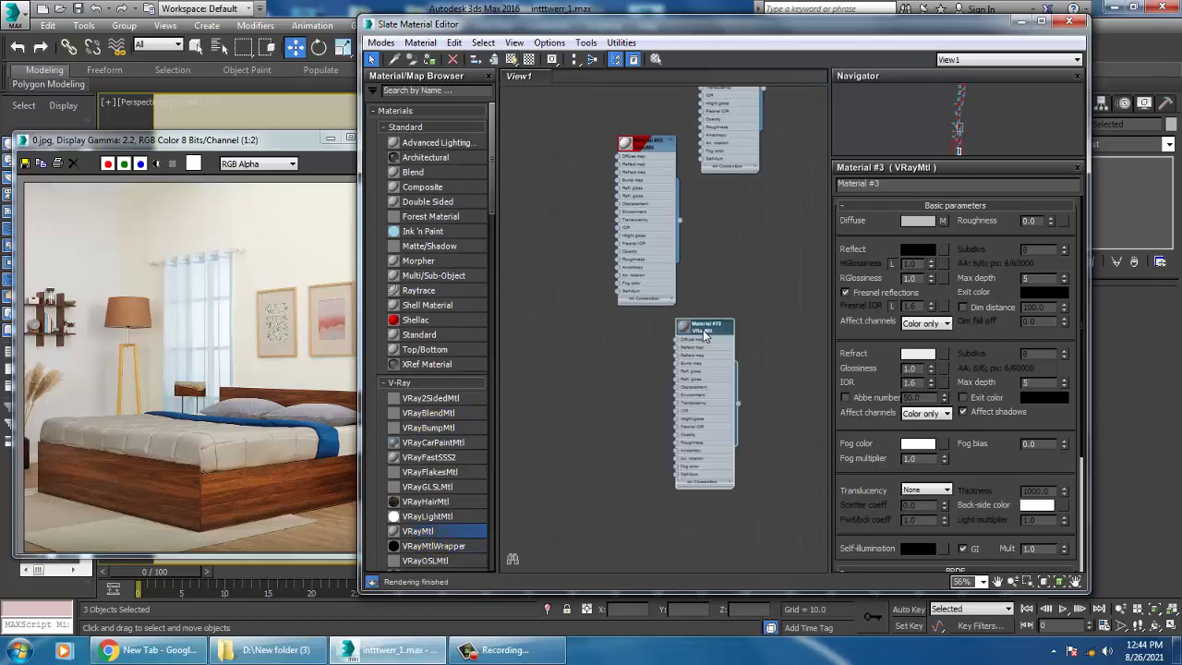
- Load the wood bitmap beginning 321099676_3800f as the new material's diffuse map and assign the material to the lamp legs
click(944, 221)
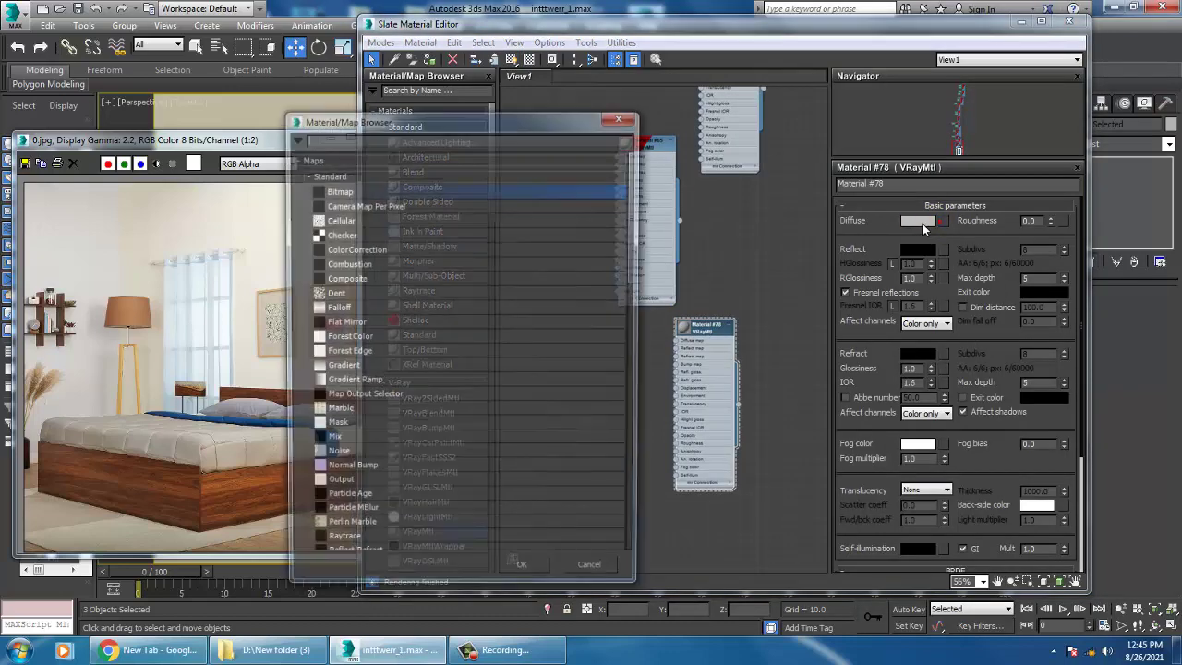
double_click(357, 191)
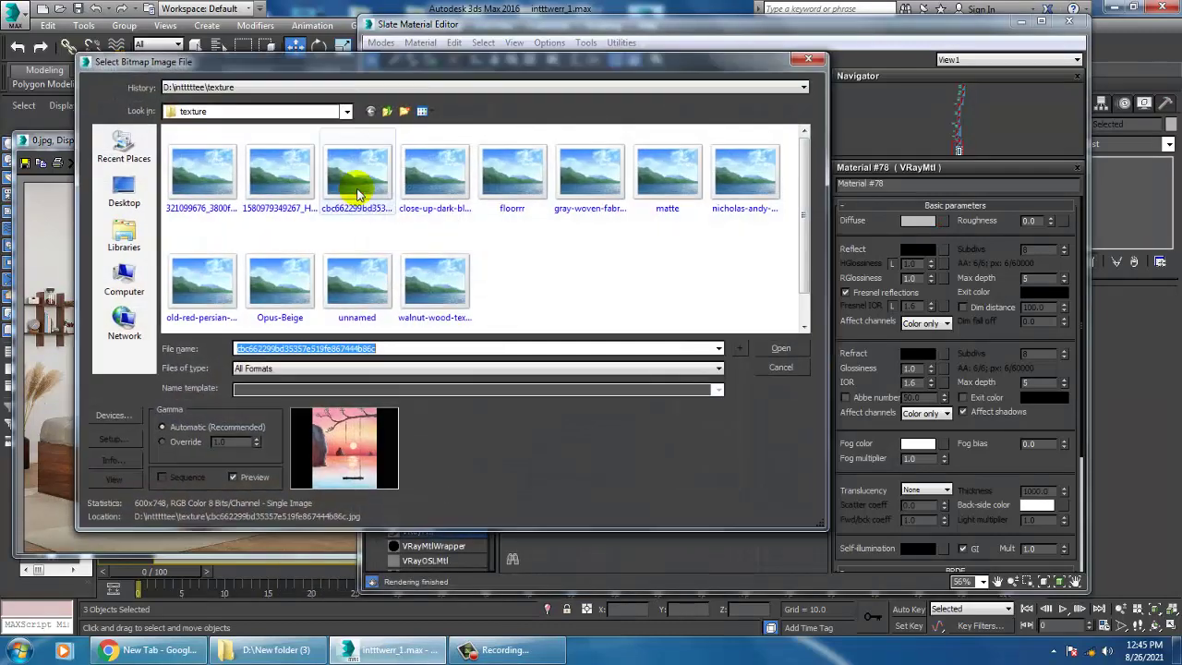
click(198, 292)
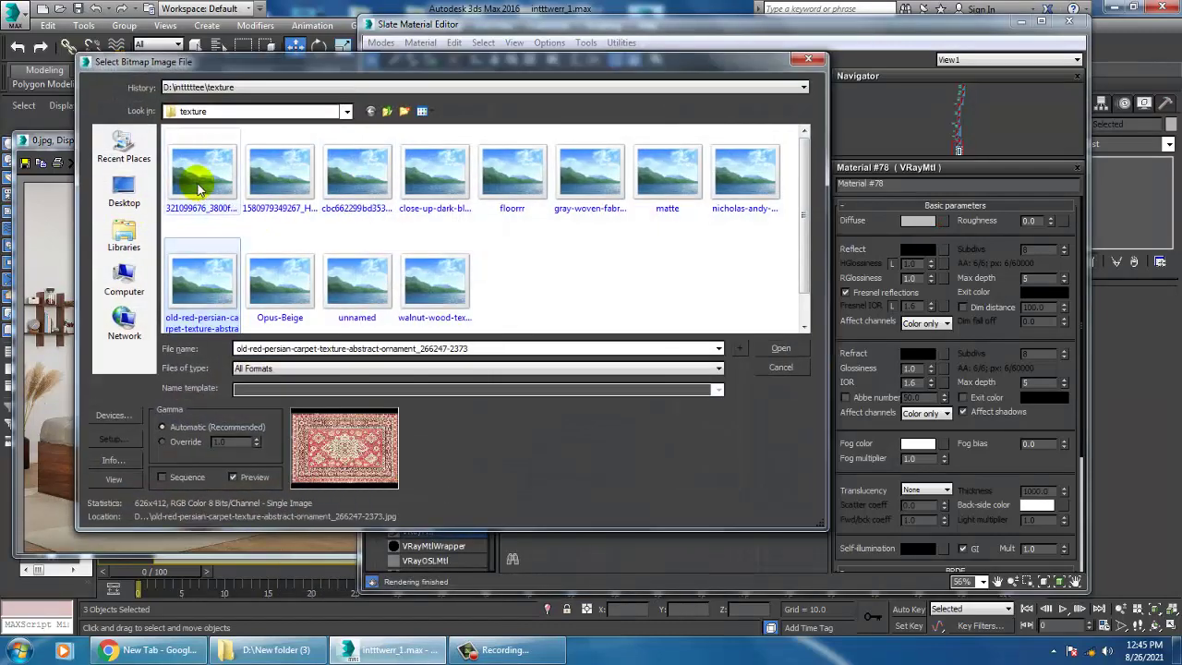
click(197, 182)
double_click(198, 184)
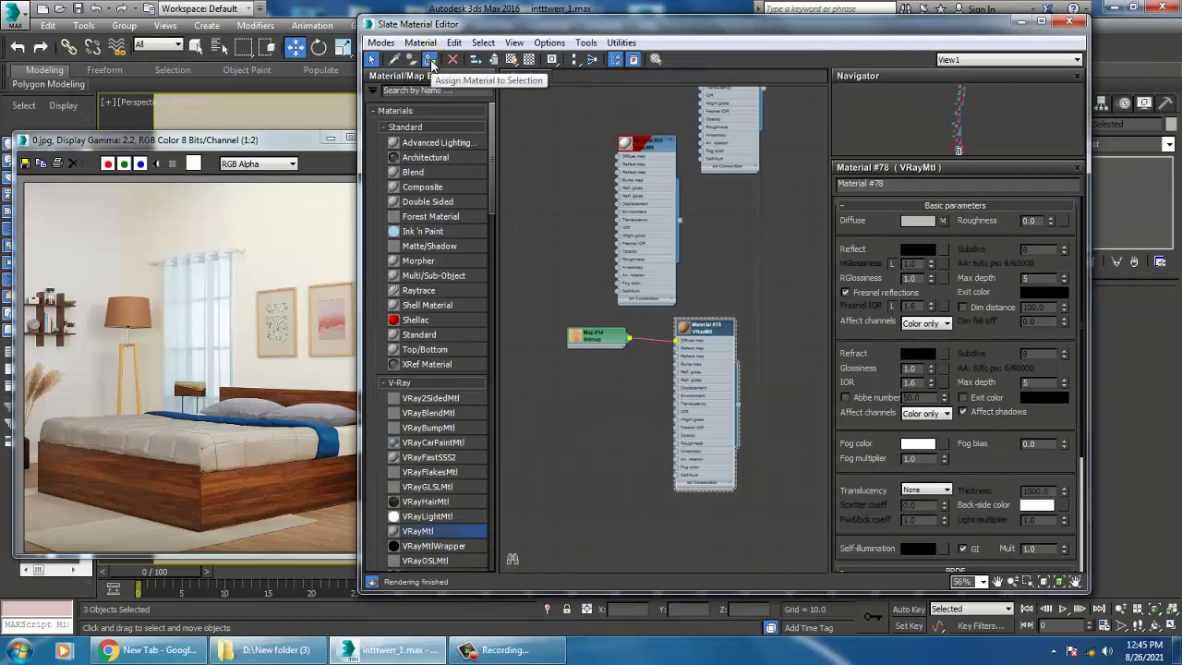
click(1025, 20)
- Add a UVW Map modifier with Box mapping to the lamp legs, fit it to them, and deselect them
click(1095, 145)
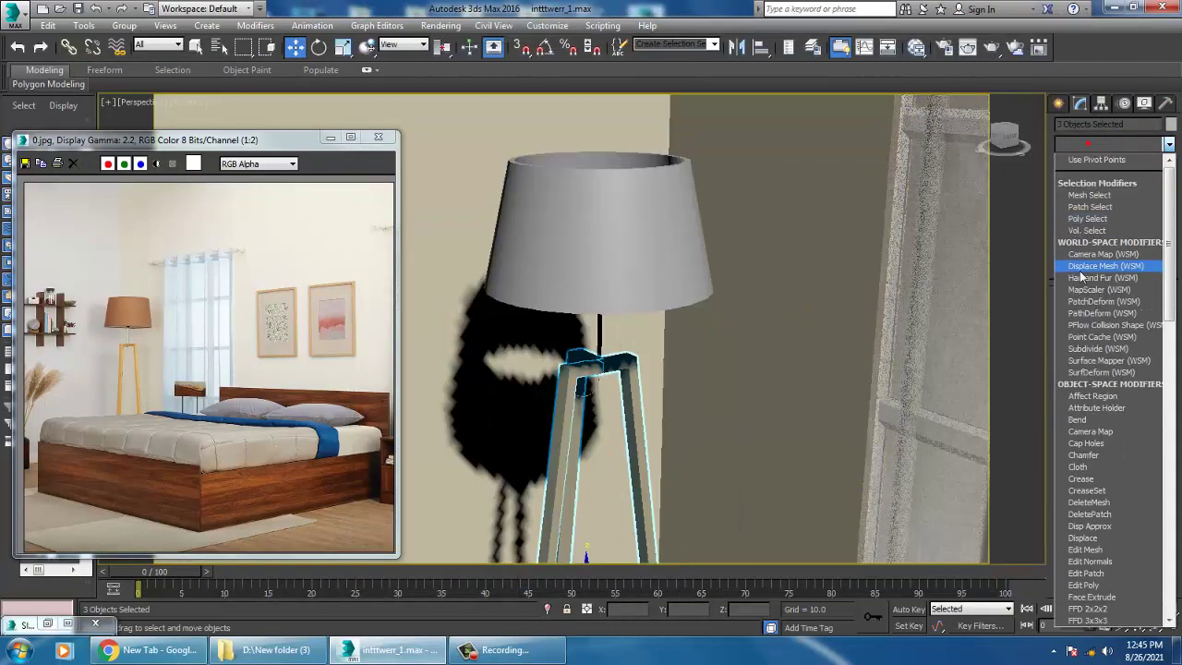
scroll(1086, 415, down, 10)
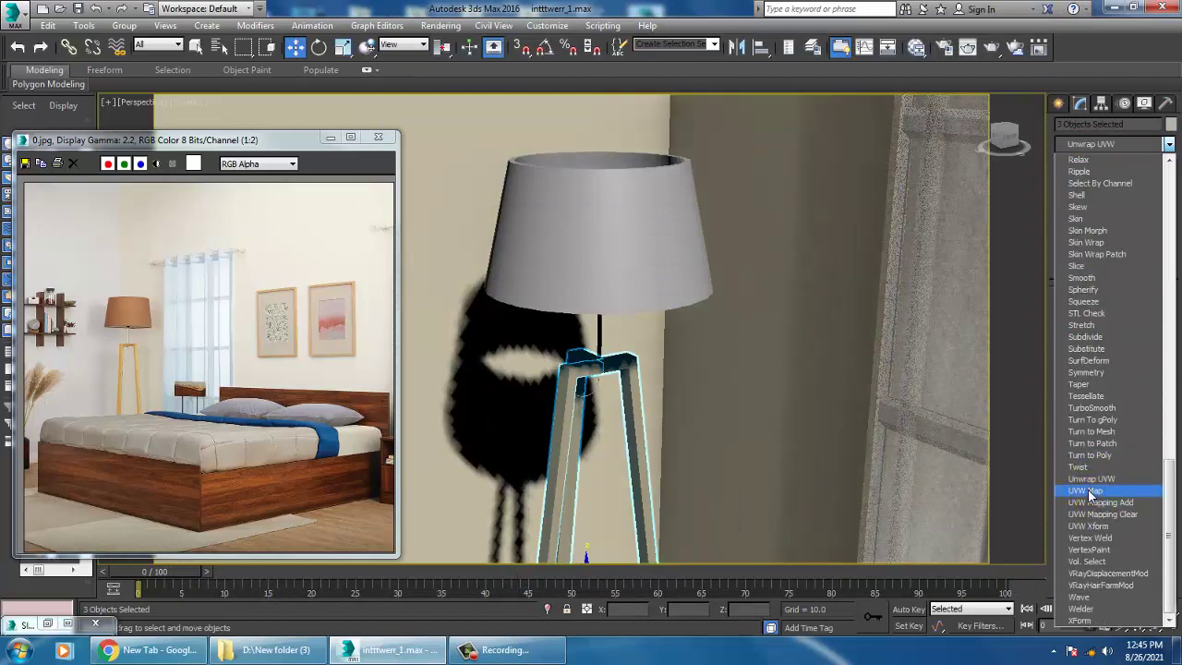
click(1098, 488)
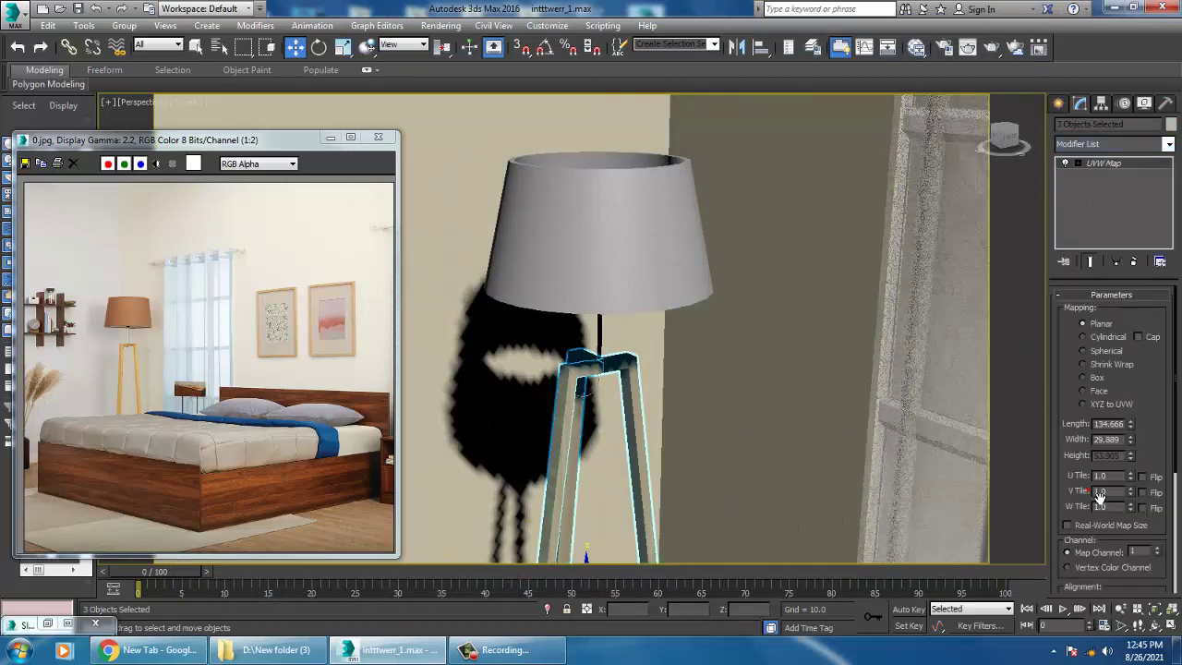
click(1093, 380)
alt+middle_drag(689, 371, 679, 220)
scroll(1084, 497, down, 5)
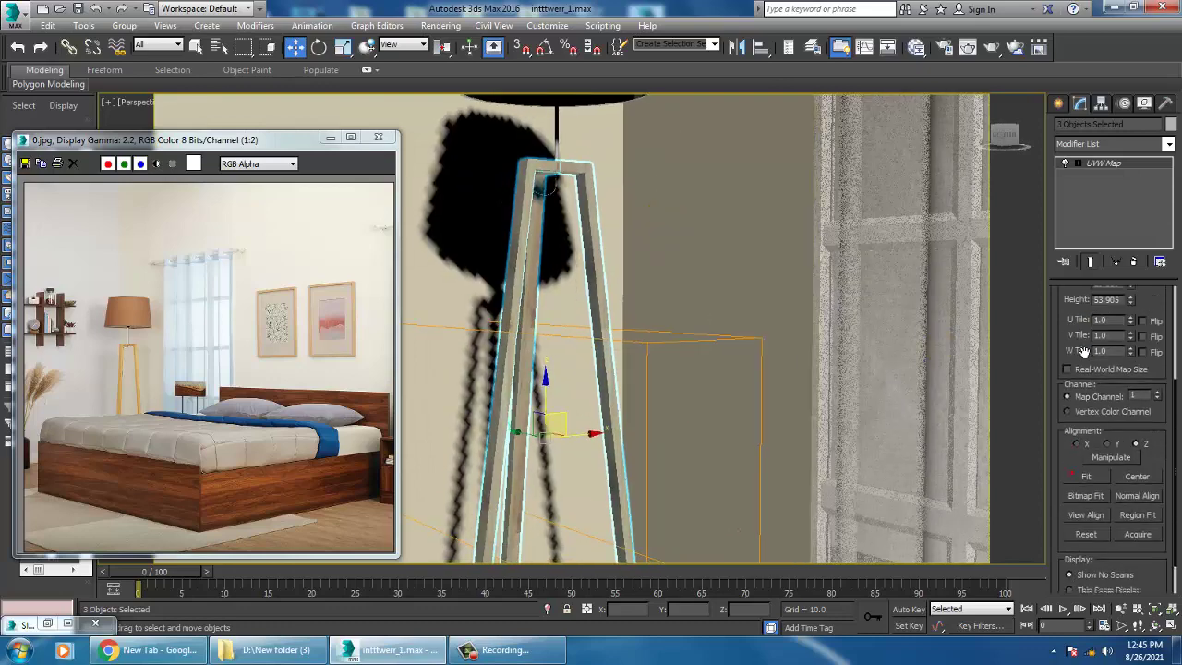
click(1088, 472)
scroll(699, 348, down, 10)
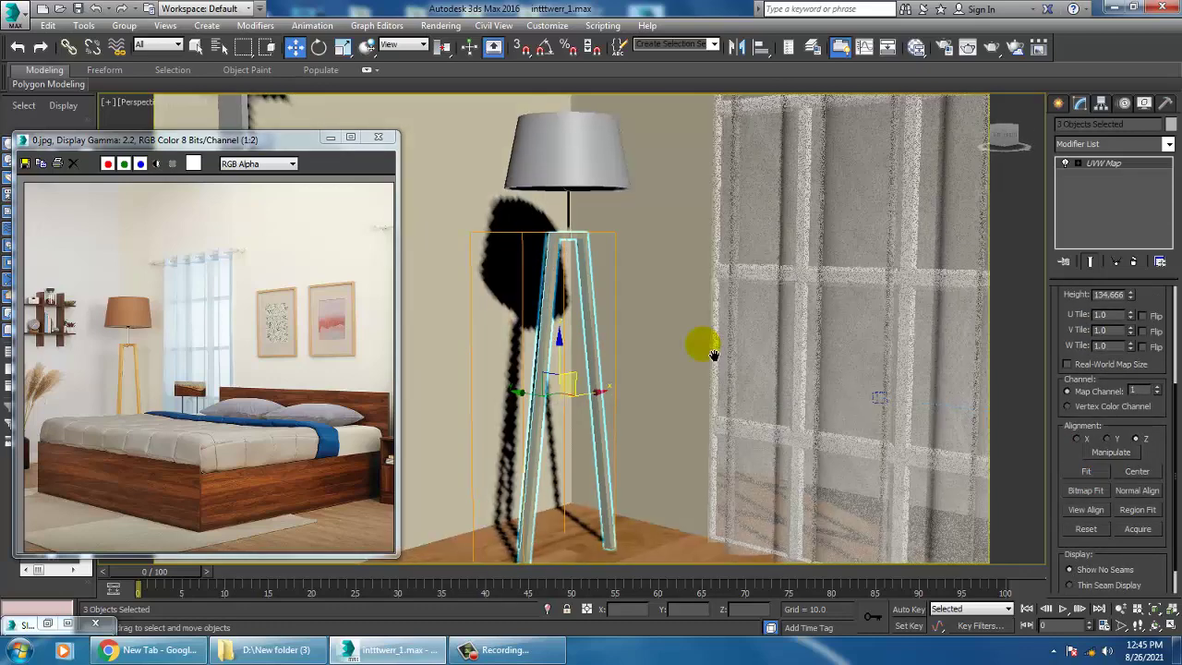
click(651, 111)
- Examine the textured lamp legs, the curtain and the wall shelf against the reference photo
scroll(644, 344, up, 6)
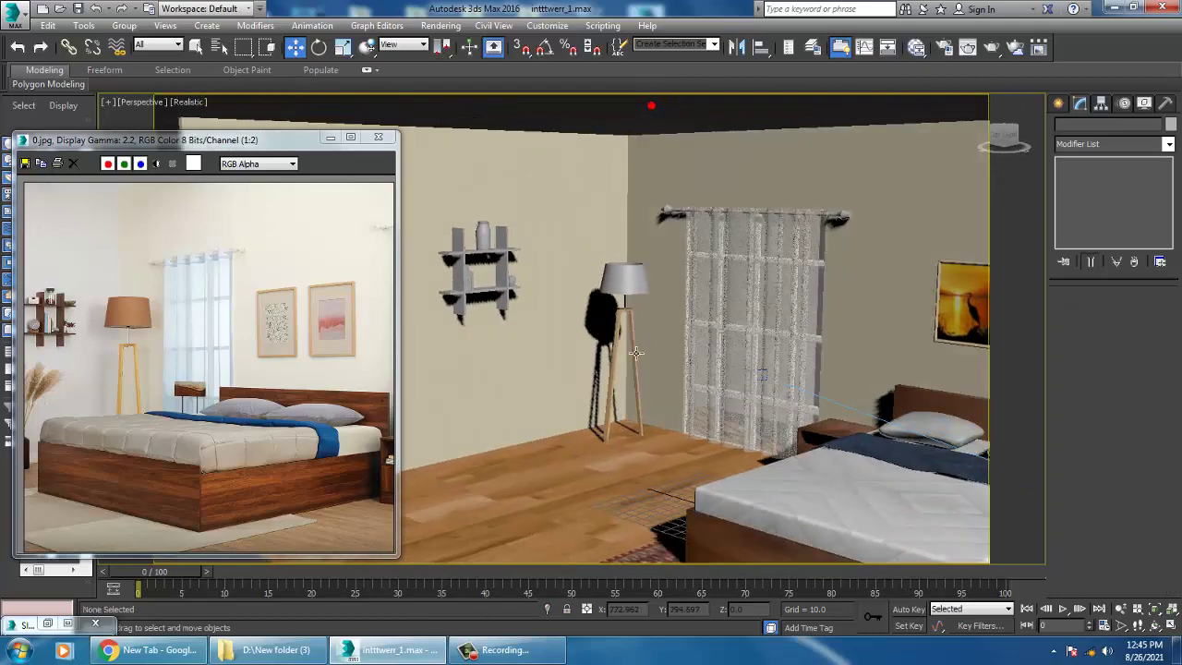
scroll(646, 340, up, 4)
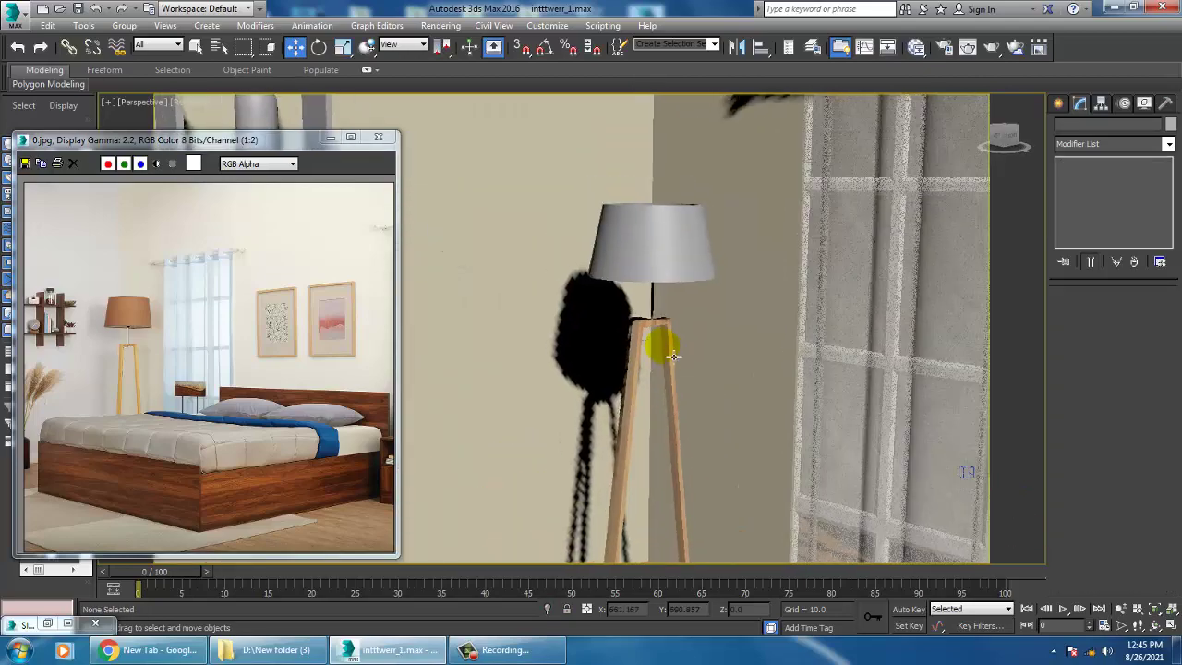
scroll(669, 337, down, 5)
scroll(781, 328, up, 4)
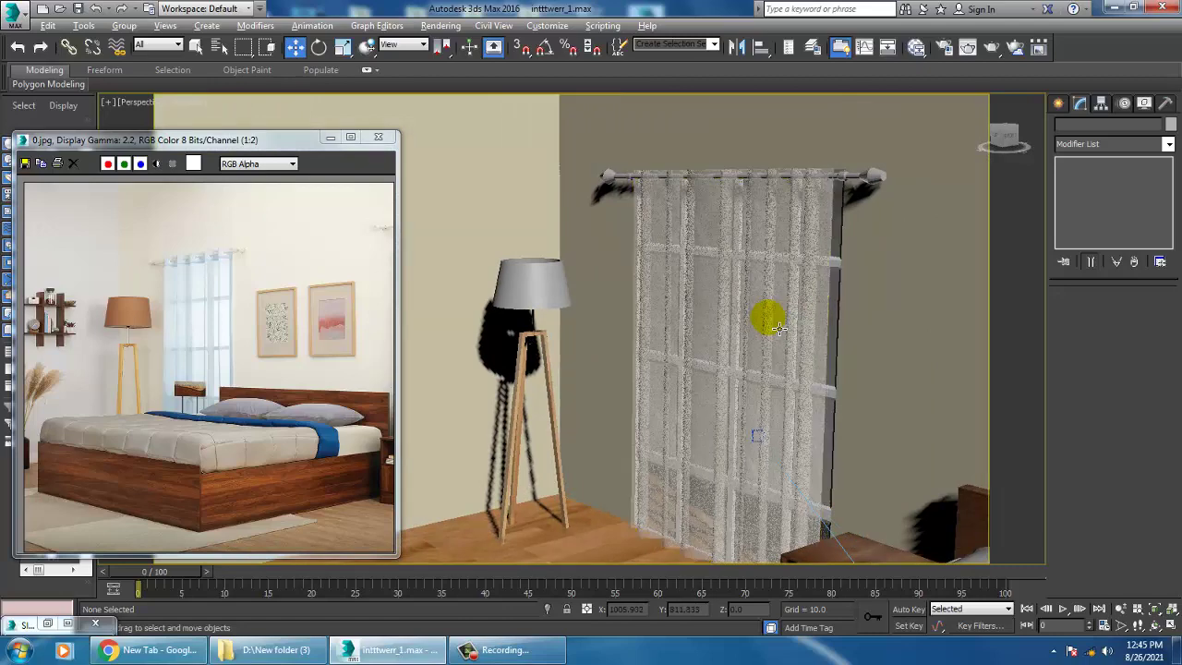
alt+middle_drag(768, 317, 859, 425)
scroll(742, 327, down, 4)
scroll(655, 372, down, 3)
scroll(656, 371, up, 3)
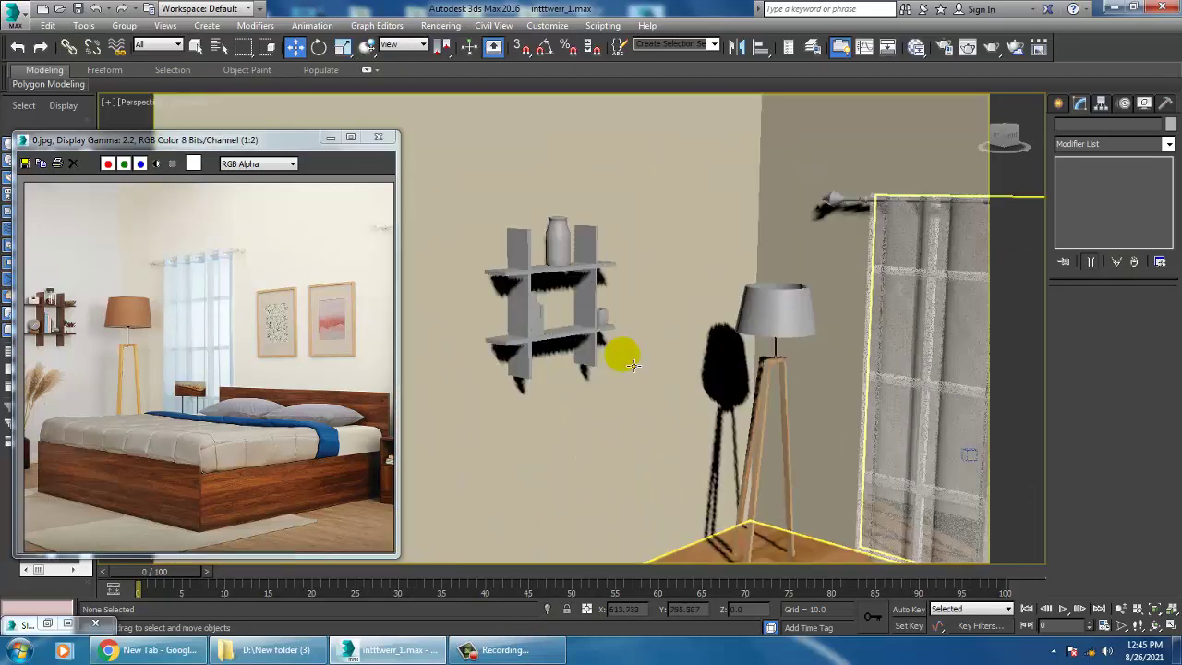
scroll(623, 343, up, 5)
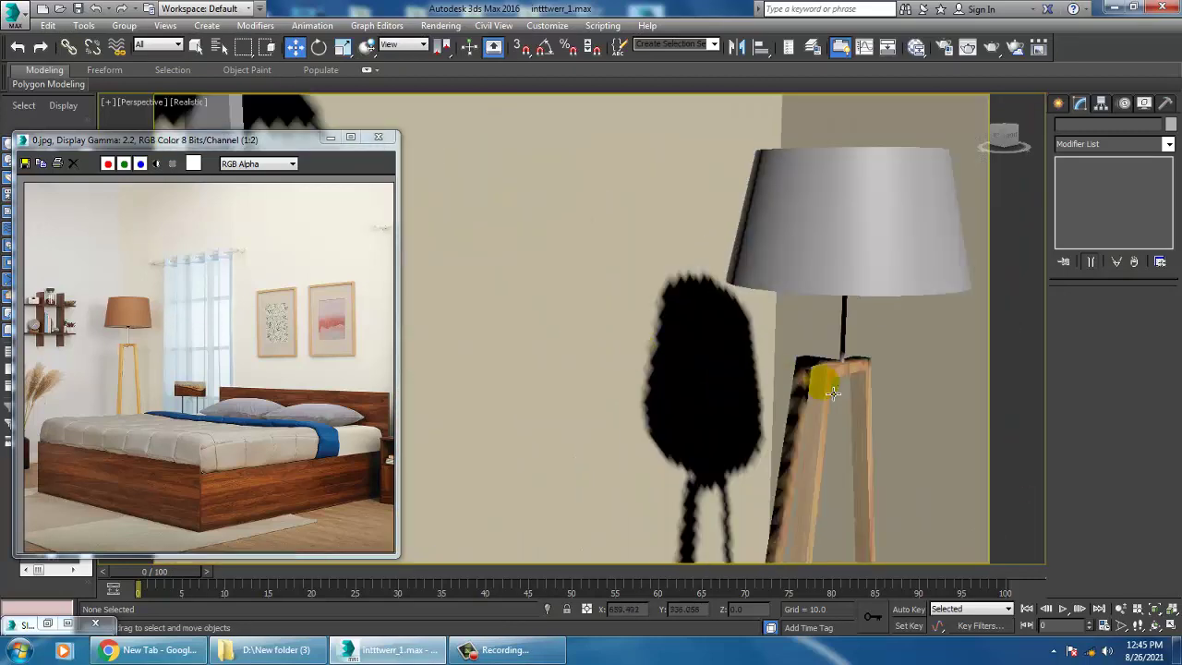
- Select the floor lamp's thin rod and bulb ball, and add a new VRayMtl with an enlarged preview below the existing nodes
click(840, 333)
key(z)
scroll(794, 340, down, 3)
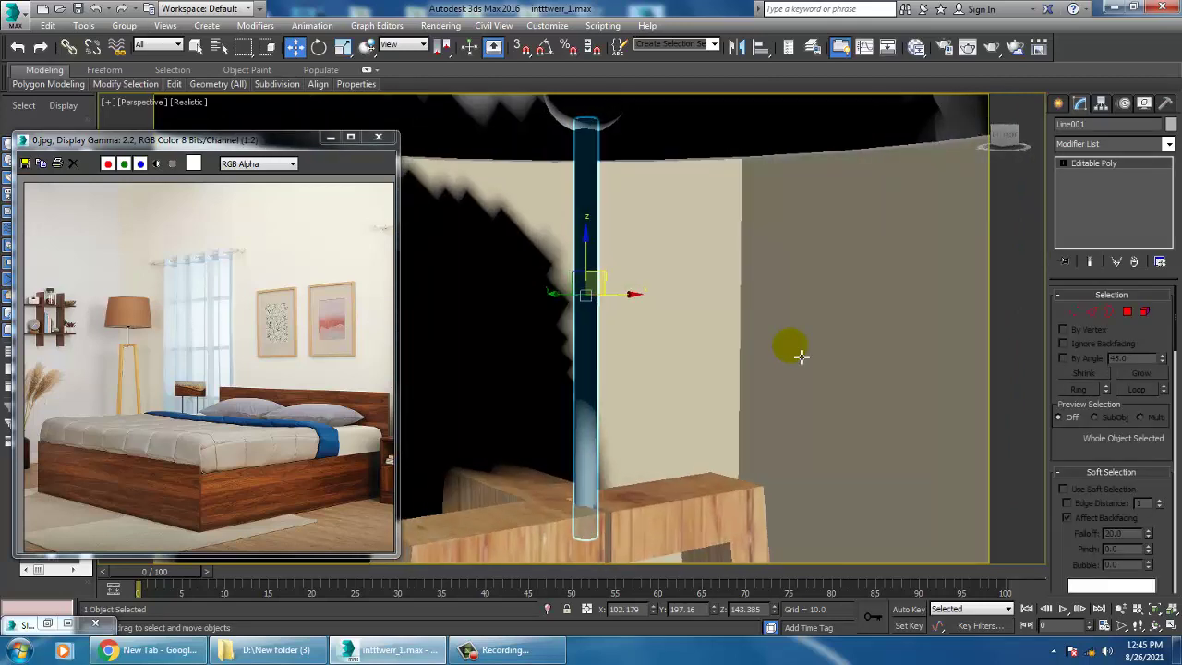
ctrl+click(675, 190)
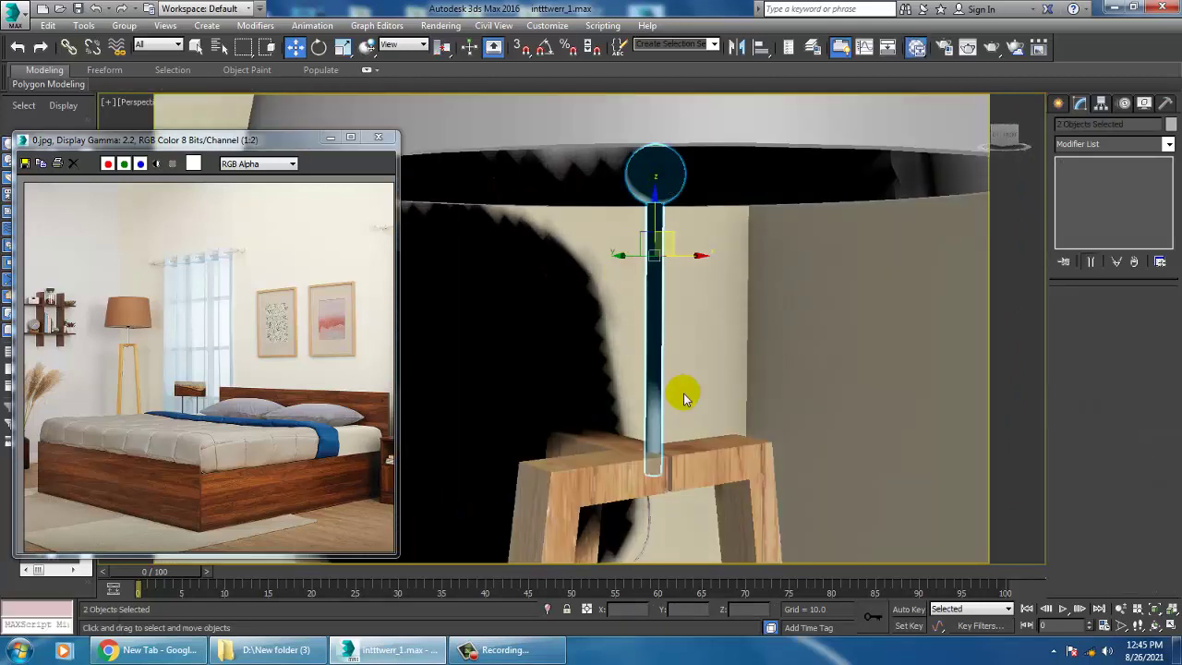
key(m)
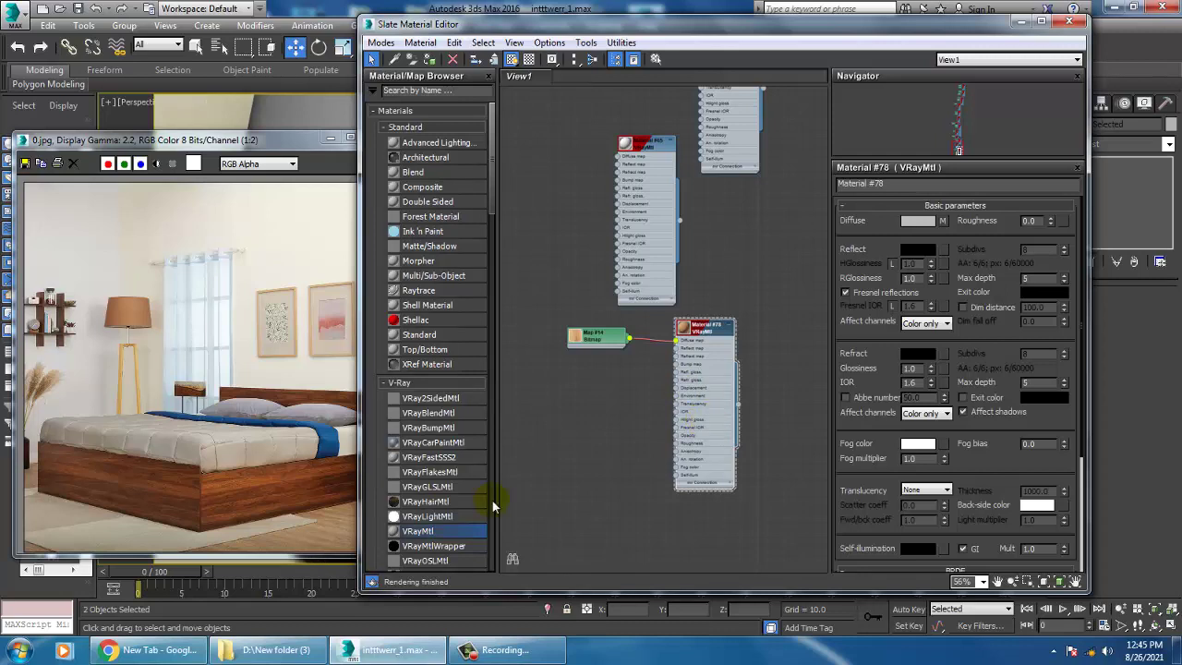
middle_drag(723, 388, 708, 272)
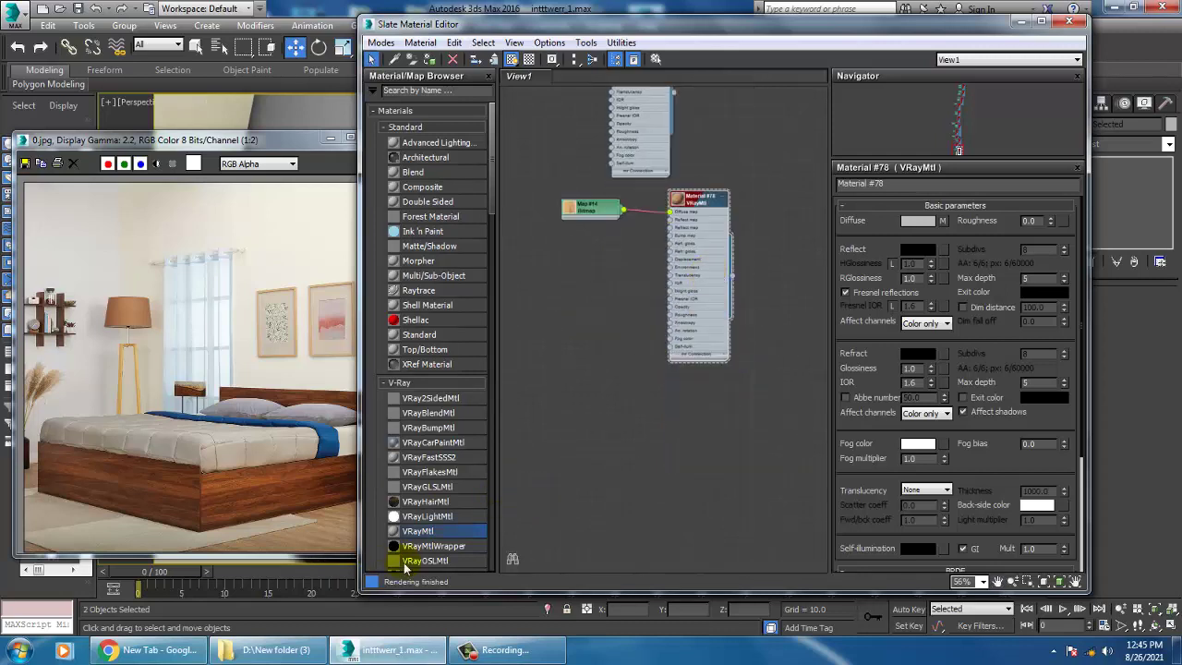
drag(577, 387, 578, 325)
double_click(611, 337)
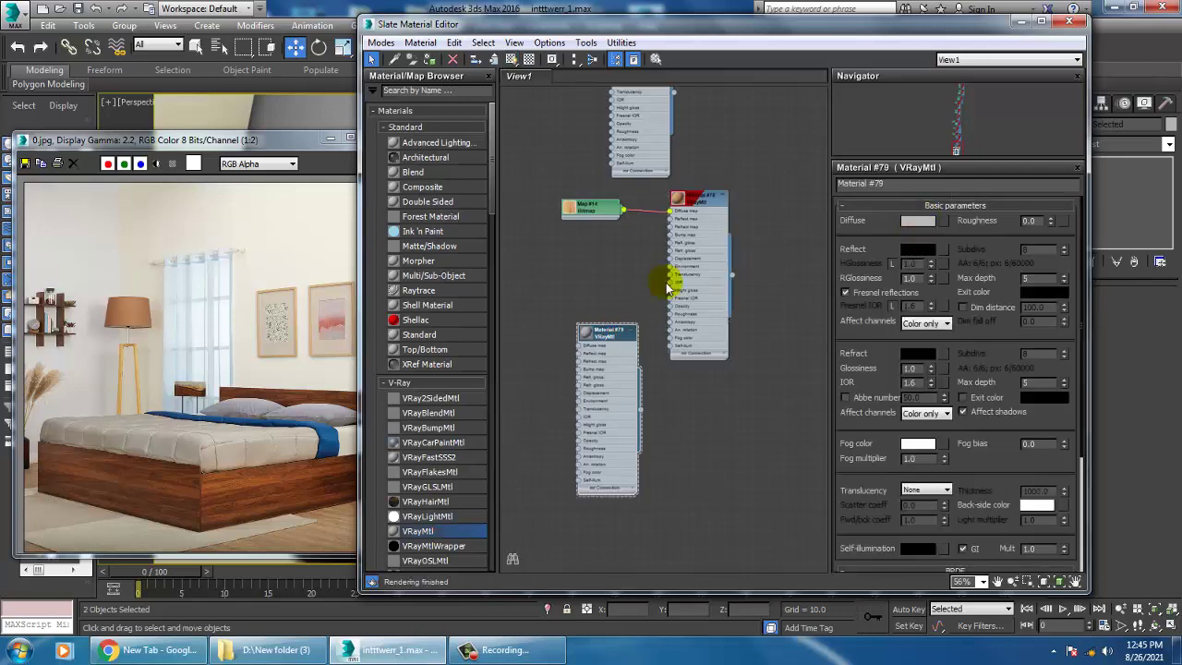
double_click(585, 332)
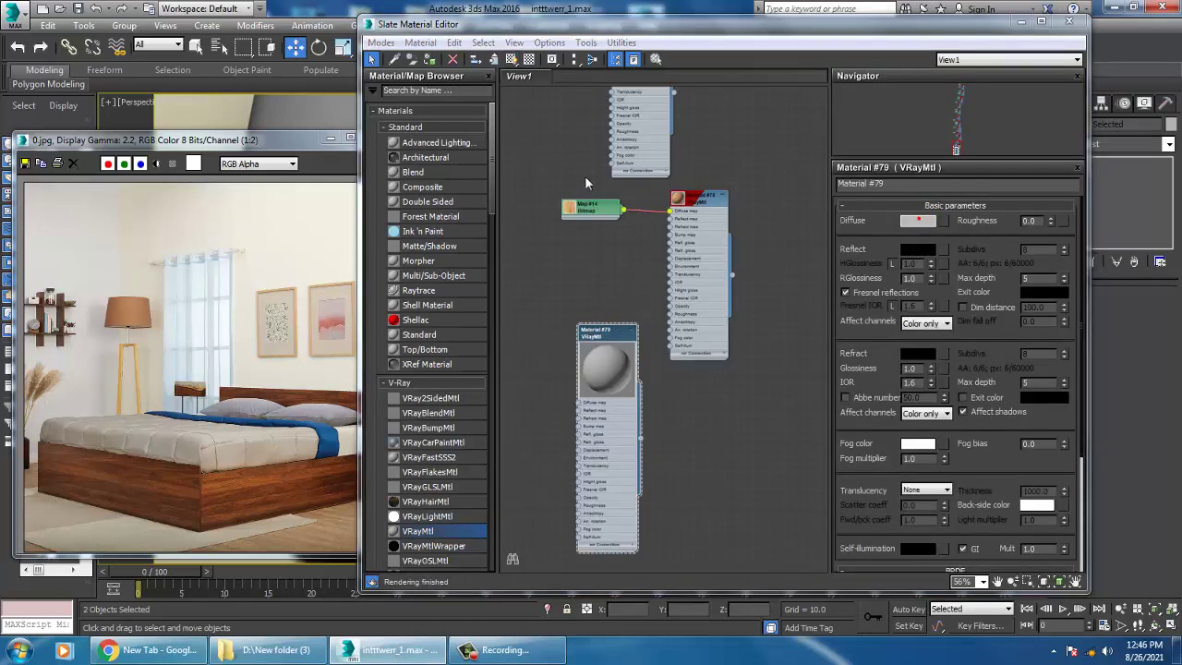
- Set the new material's diffuse colour to light grey 210 and its reflection colour to grey 181
click(918, 221)
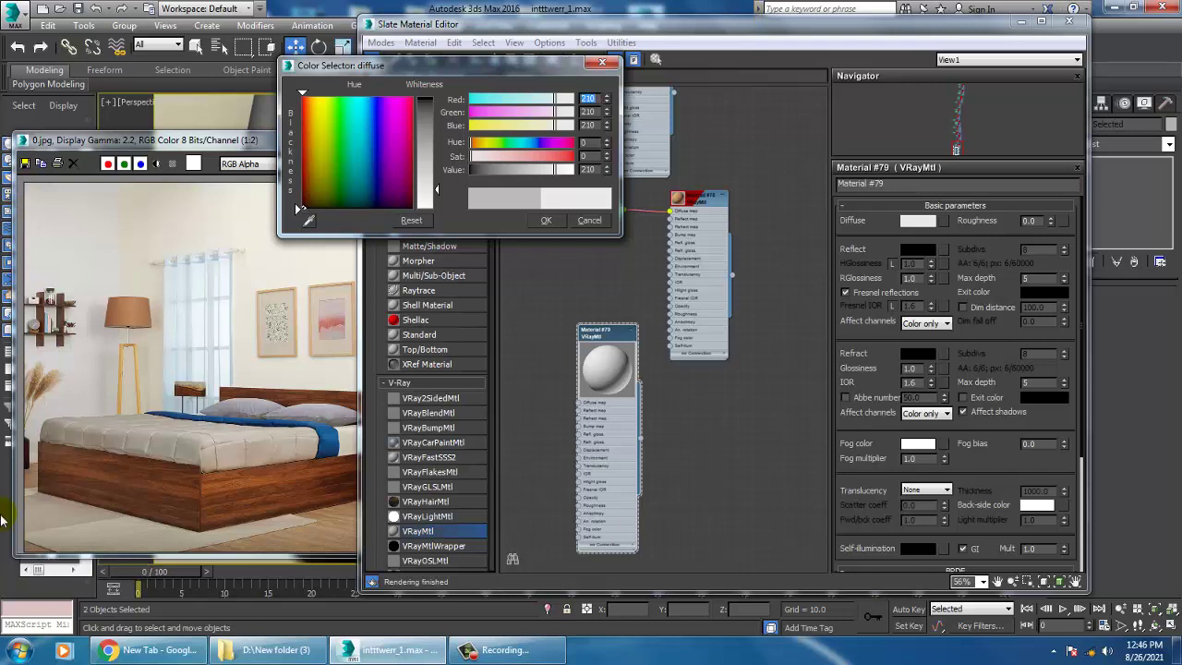
click(546, 220)
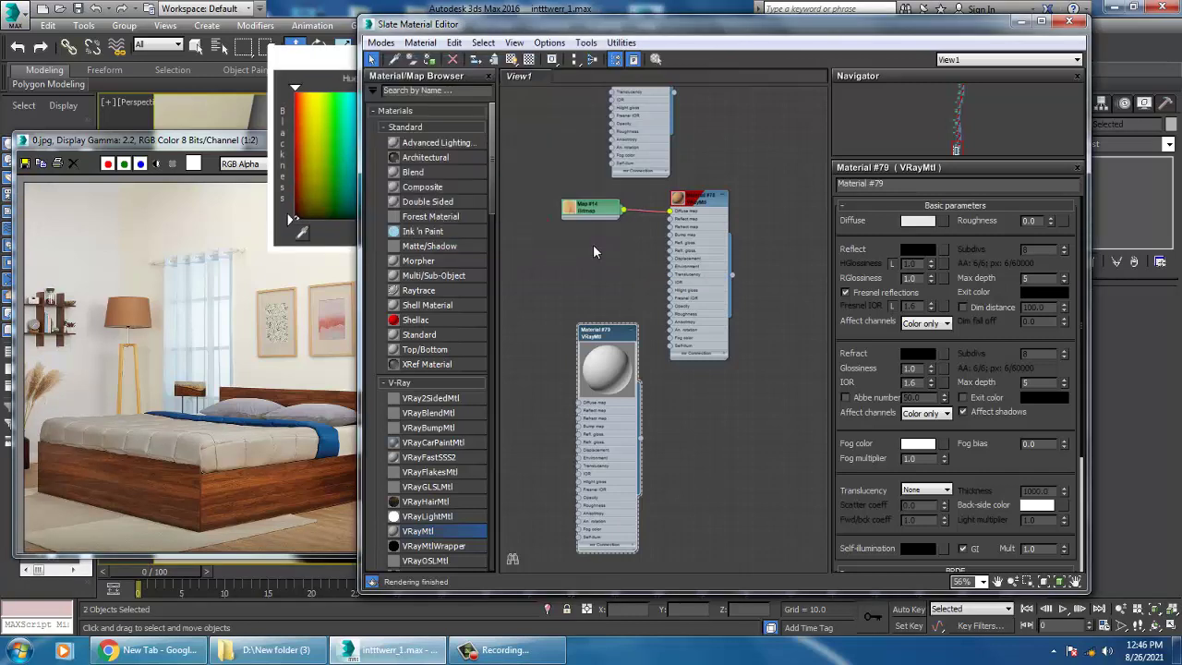
click(924, 250)
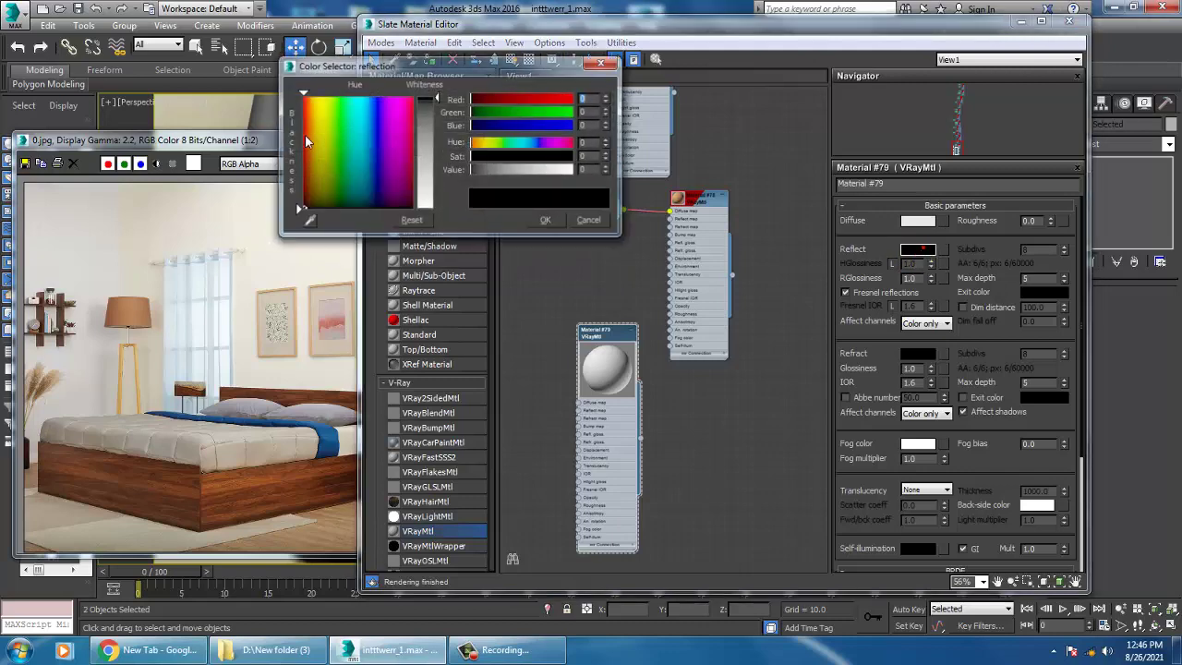
drag(431, 110, 431, 176)
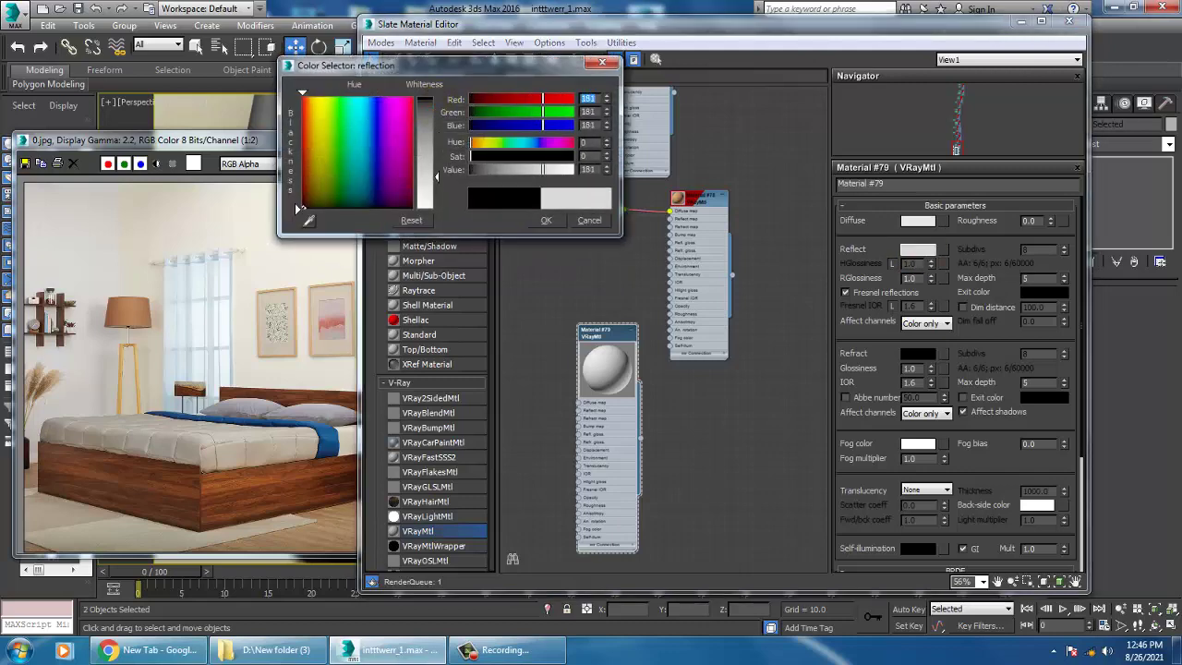
click(546, 220)
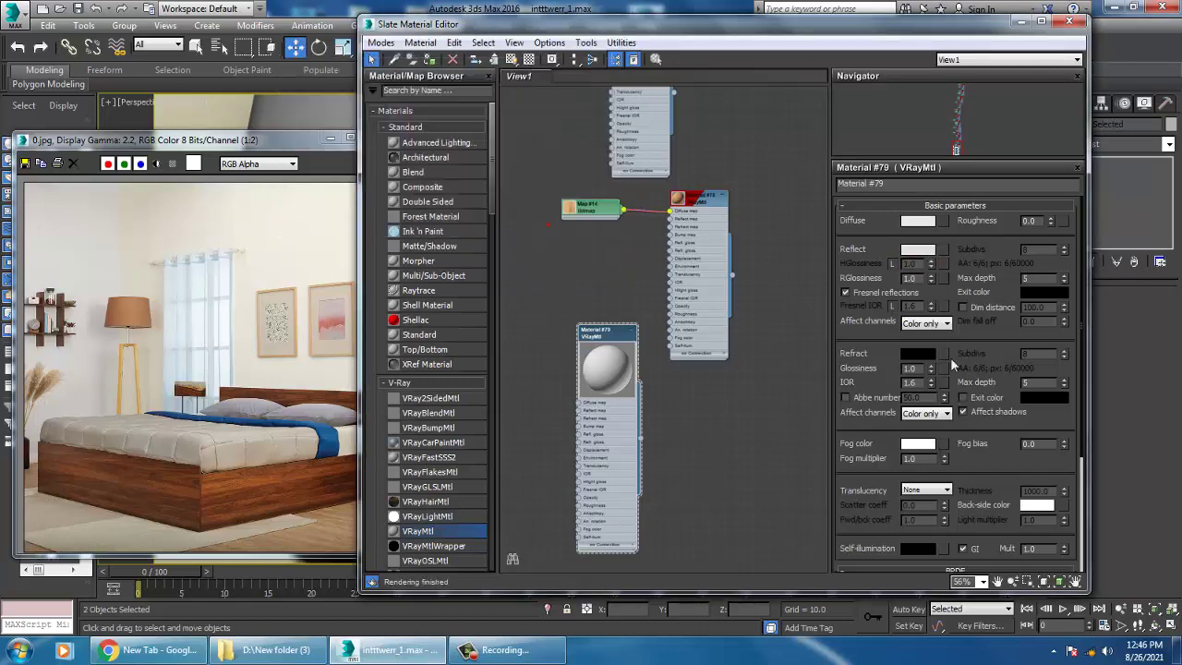
- Unlock the Fresnel IOR and set it to 8.4, set RGlossiness to 0.66, and assign the material to the lamp rod and ball
click(892, 306)
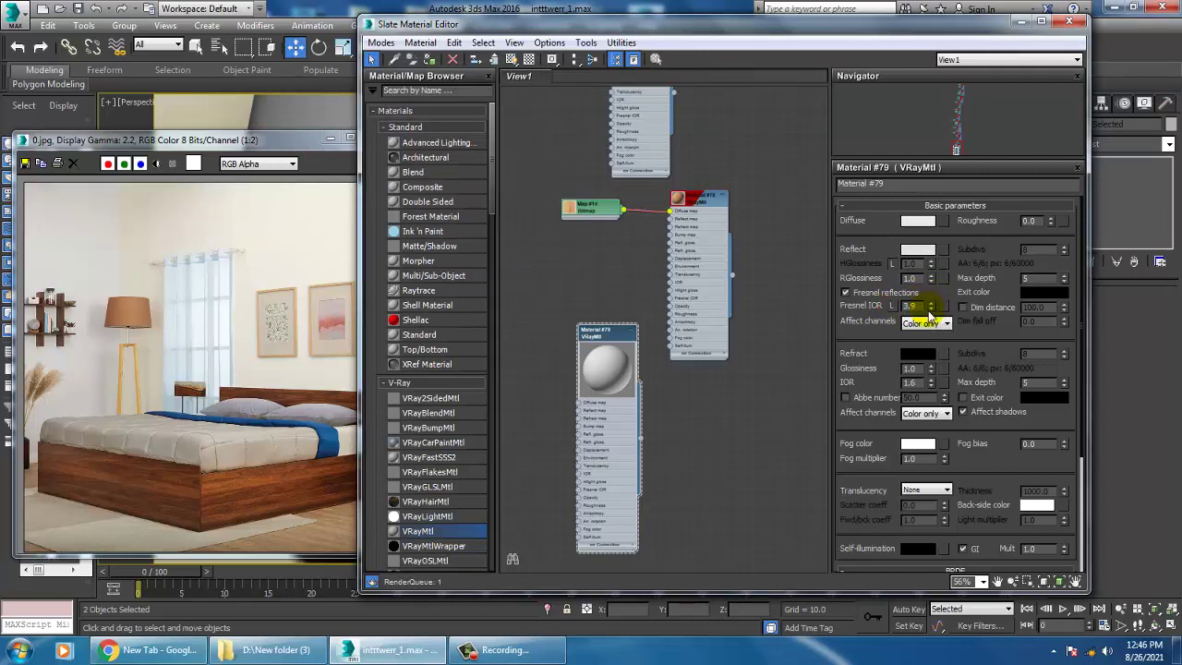
drag(931, 274, 945, 300)
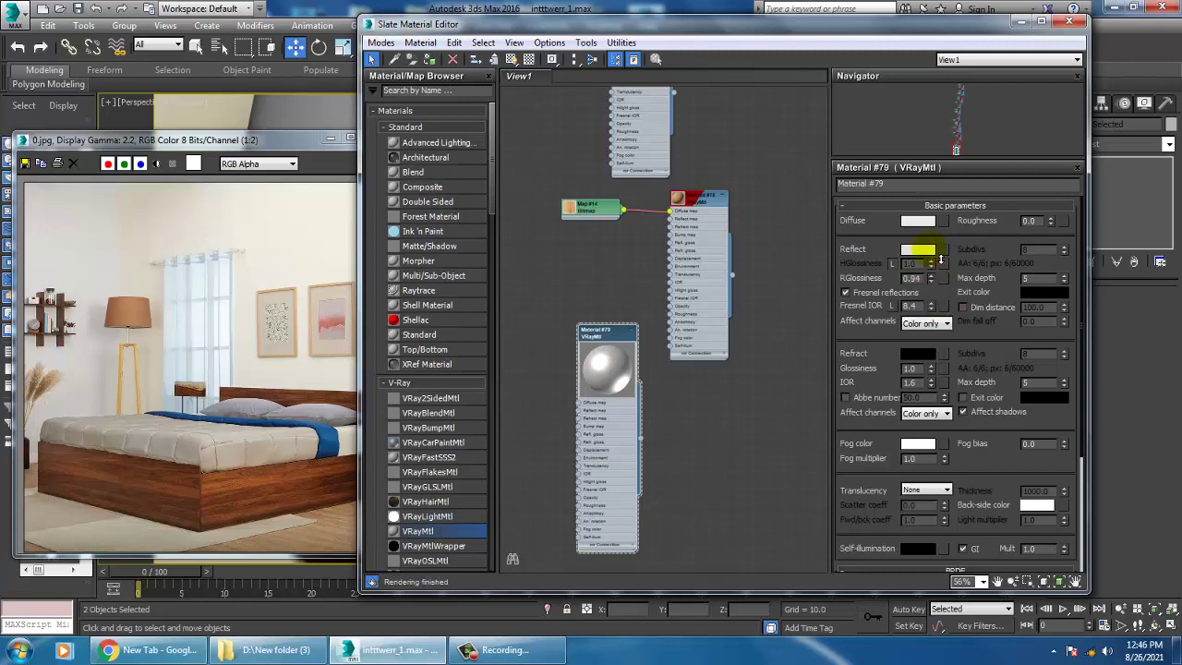
drag(932, 279, 946, 306)
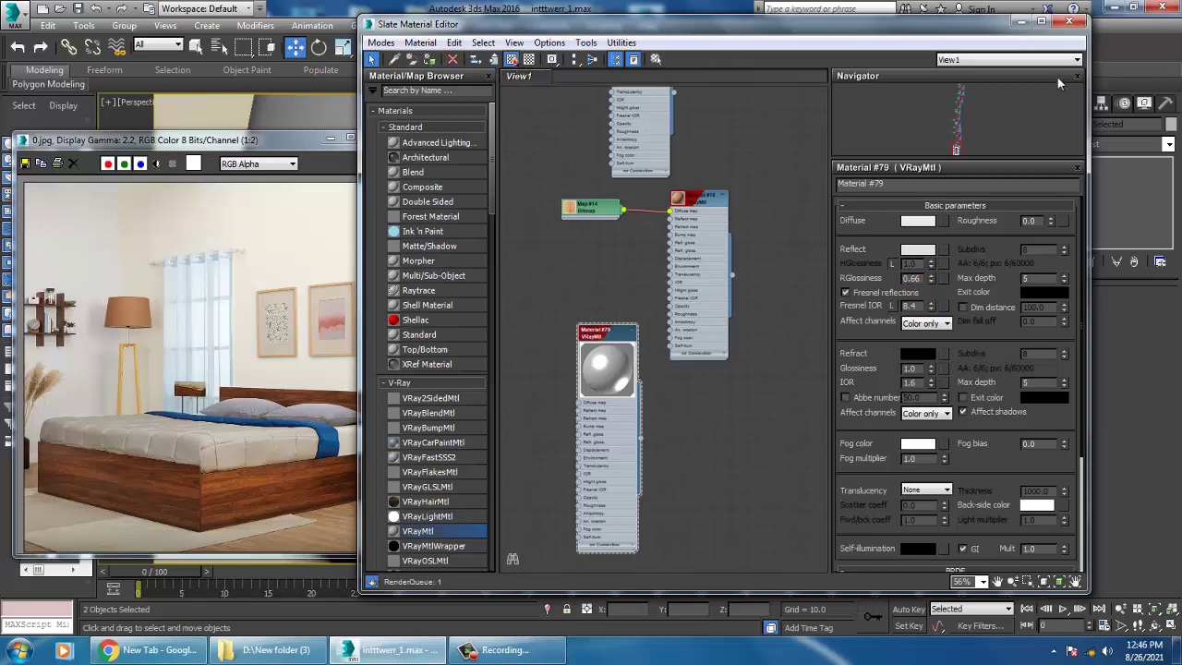
click(1020, 21)
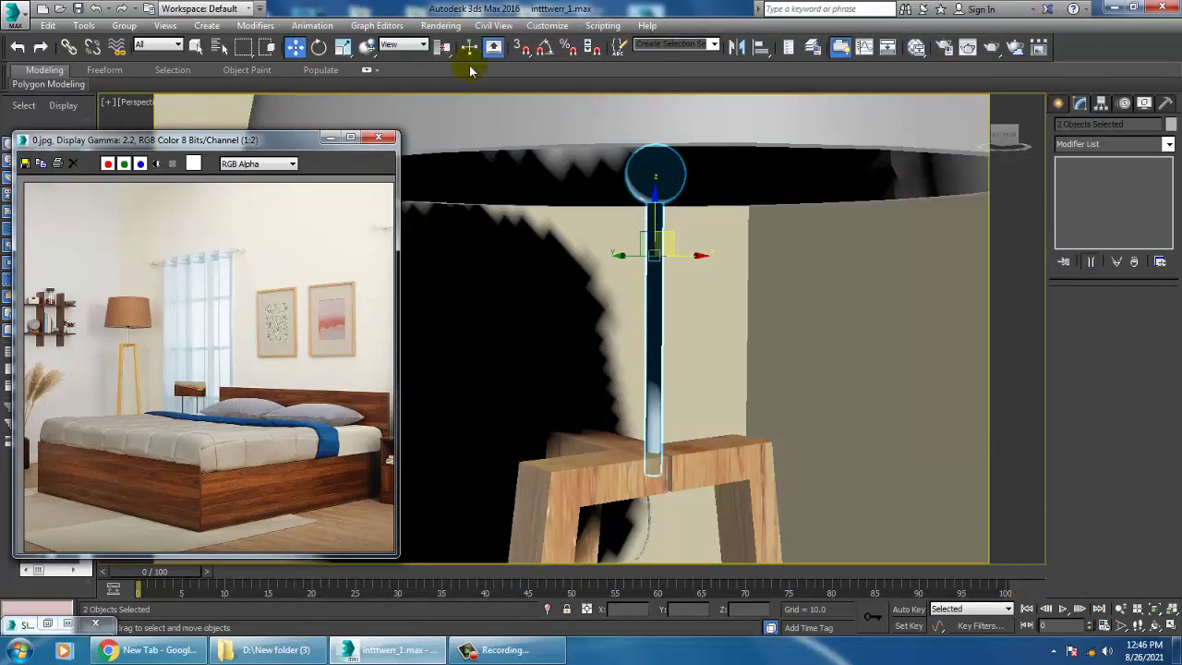
- Render a test image of the perspective view to check the lamp rod and ball, and close the frame buffer
click(441, 25)
click(451, 43)
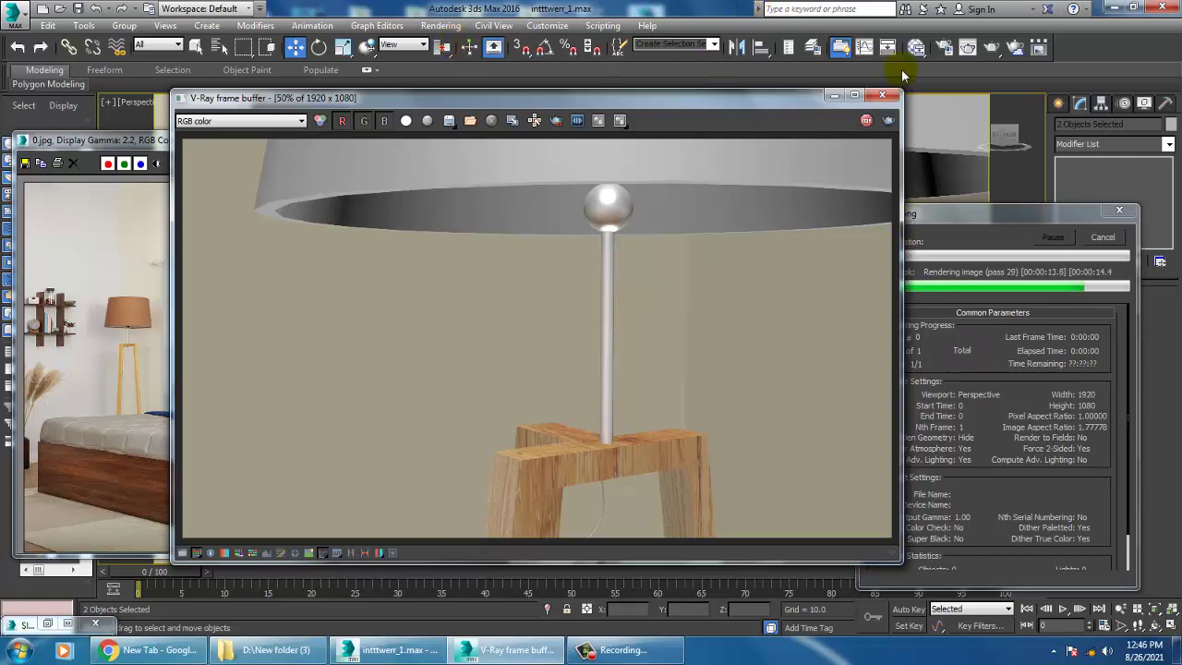
click(882, 95)
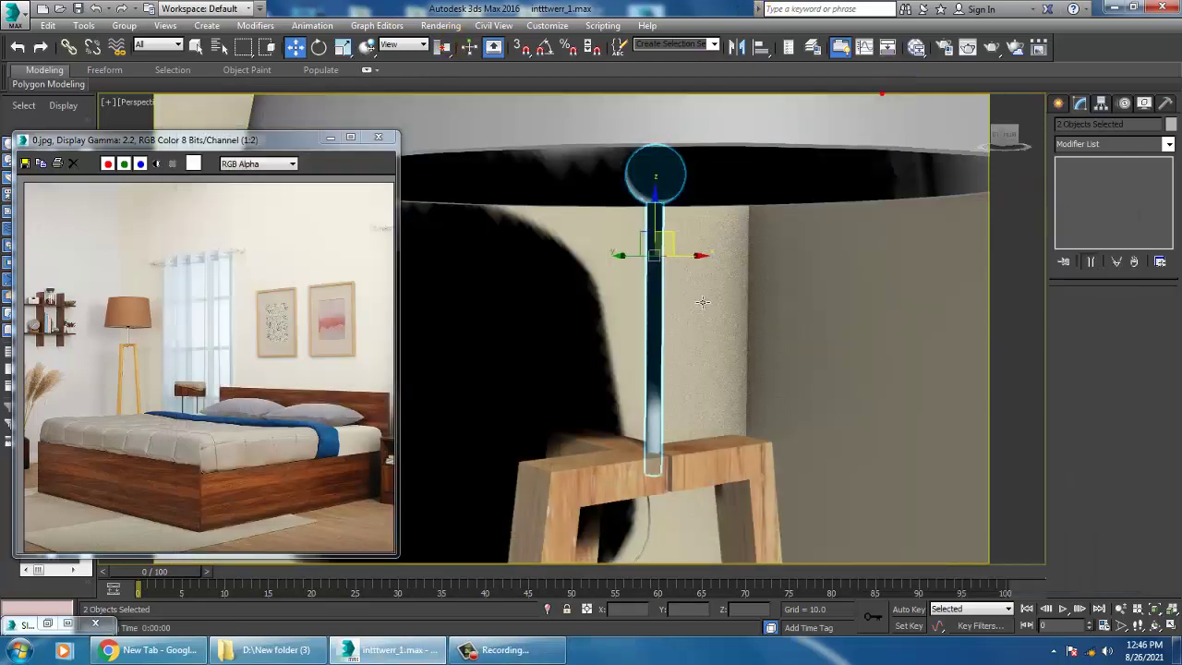
- Rename the lamp rod's material as metal
key(m)
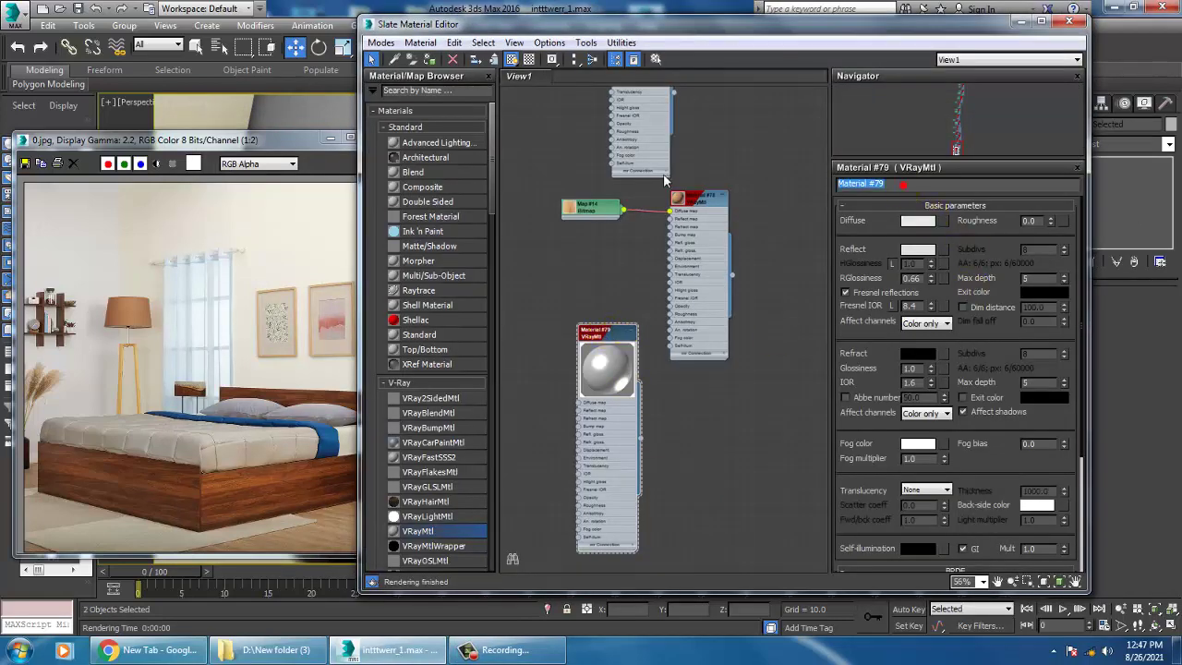
text(metal)
click(1021, 21)
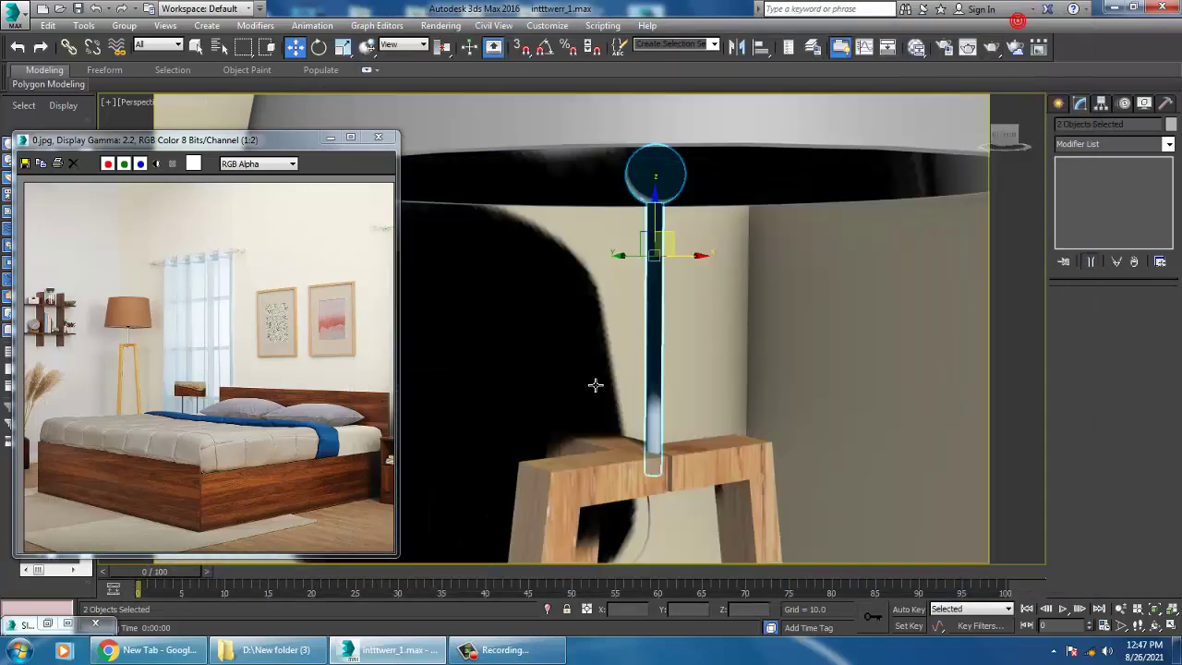
- Select the thin cord hanging between the lamp legs and add a new VRayMtl beside the metal material
middle_drag(597, 382, 626, 380)
scroll(626, 381, down, 4)
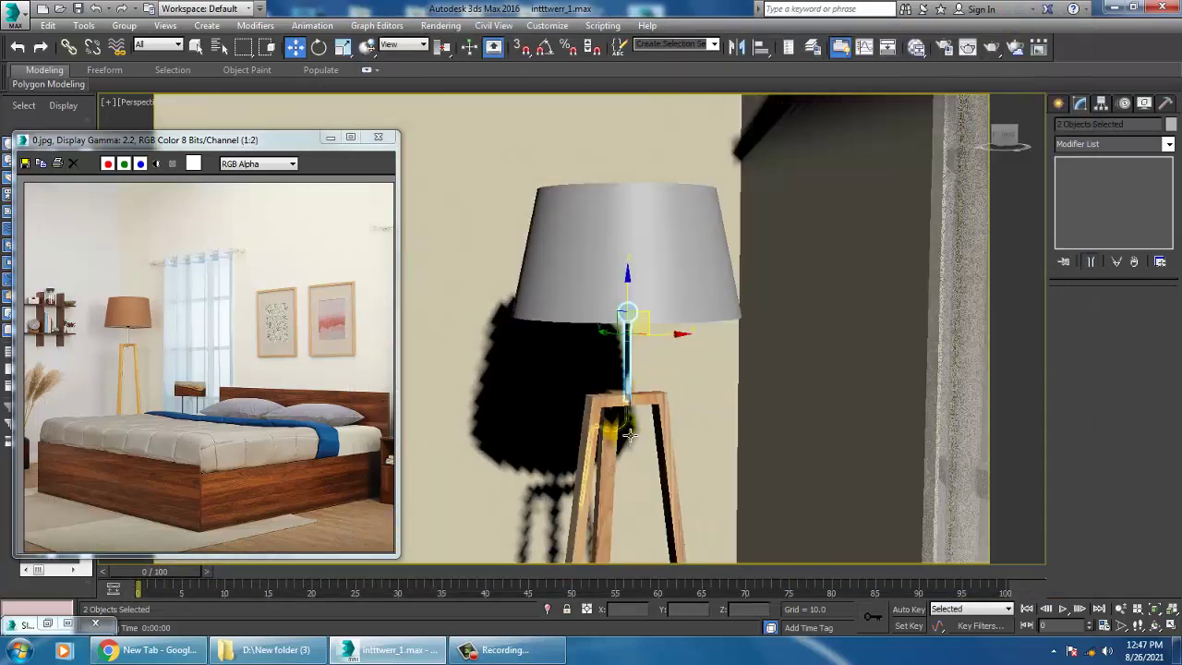
click(629, 434)
scroll(683, 423, up, 2)
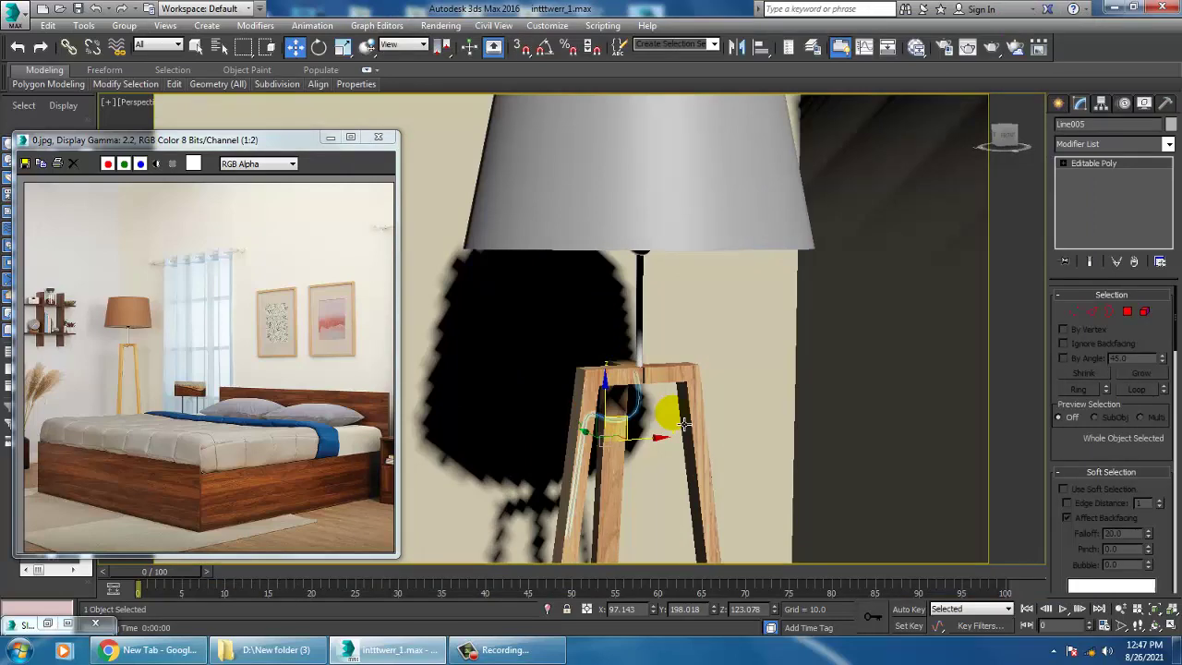
key(m)
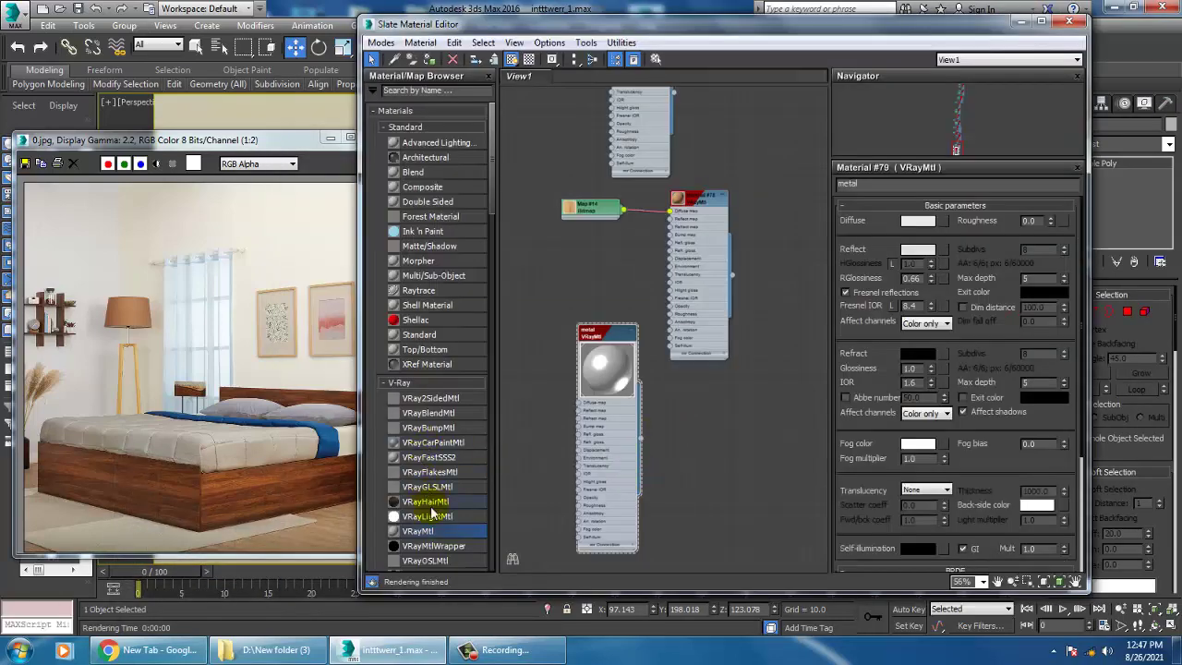
drag(417, 531, 728, 409)
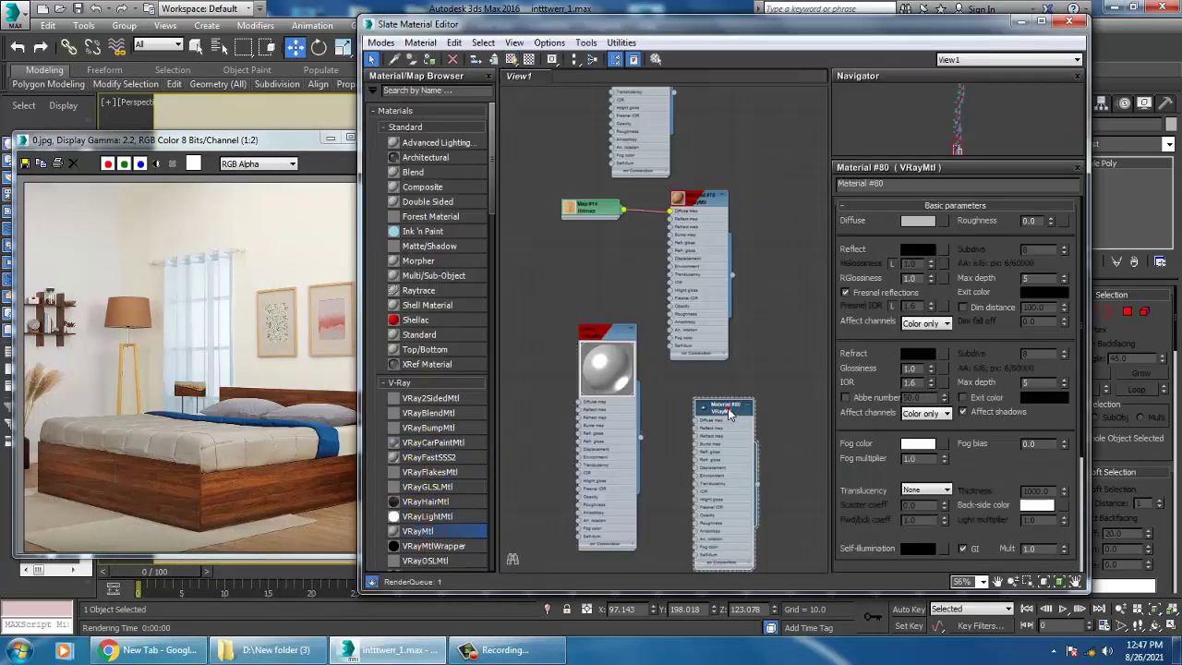
- Set the new material's diffuse colour to black and assign it to the lamp cord
click(917, 221)
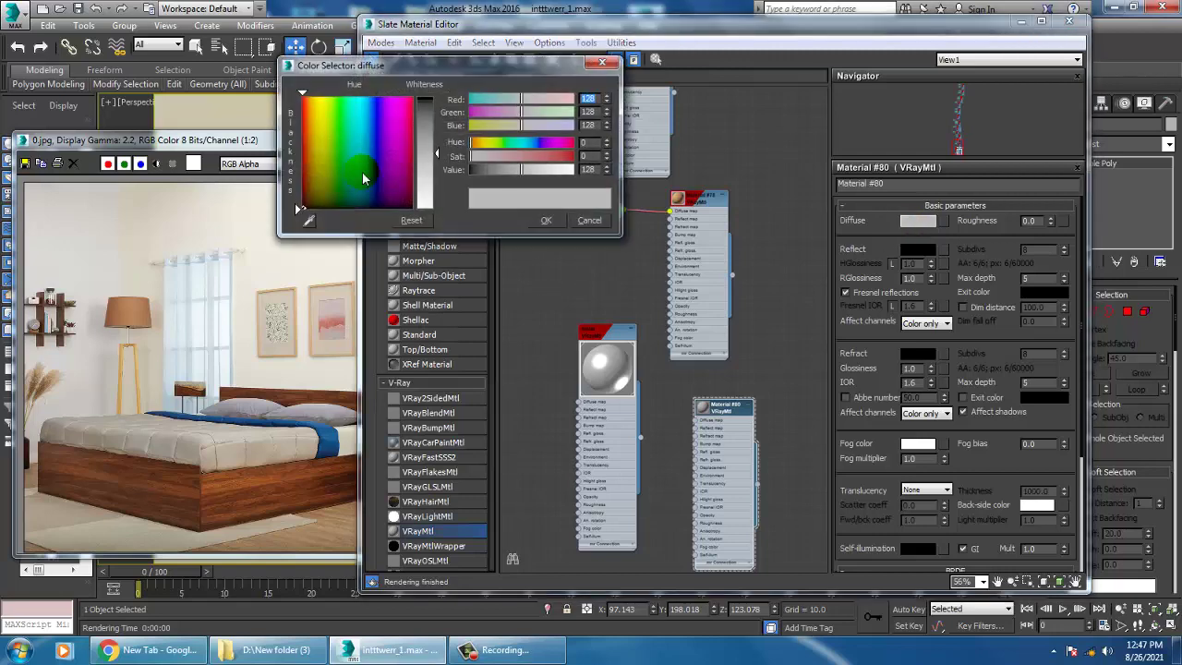
click(298, 210)
click(546, 220)
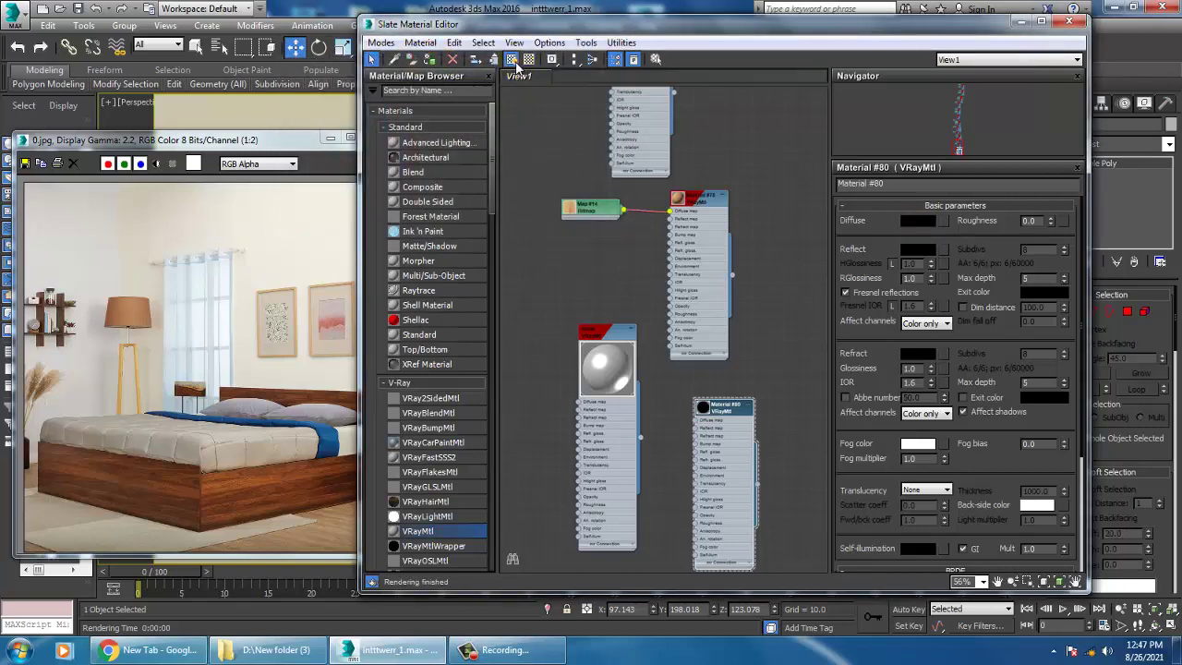
click(1022, 25)
- Deselect the cord and examine the floor lamp and its black cord in the room
scroll(687, 385, down, 12)
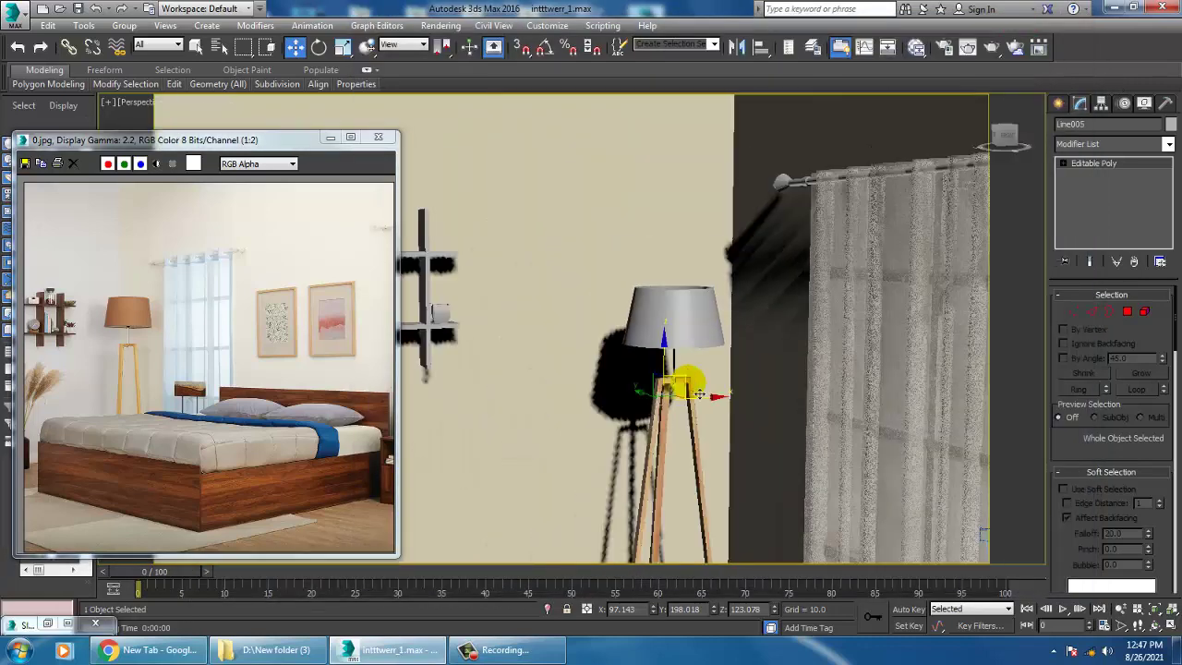
click(722, 267)
scroll(618, 466, up, 2)
scroll(858, 256, up, 5)
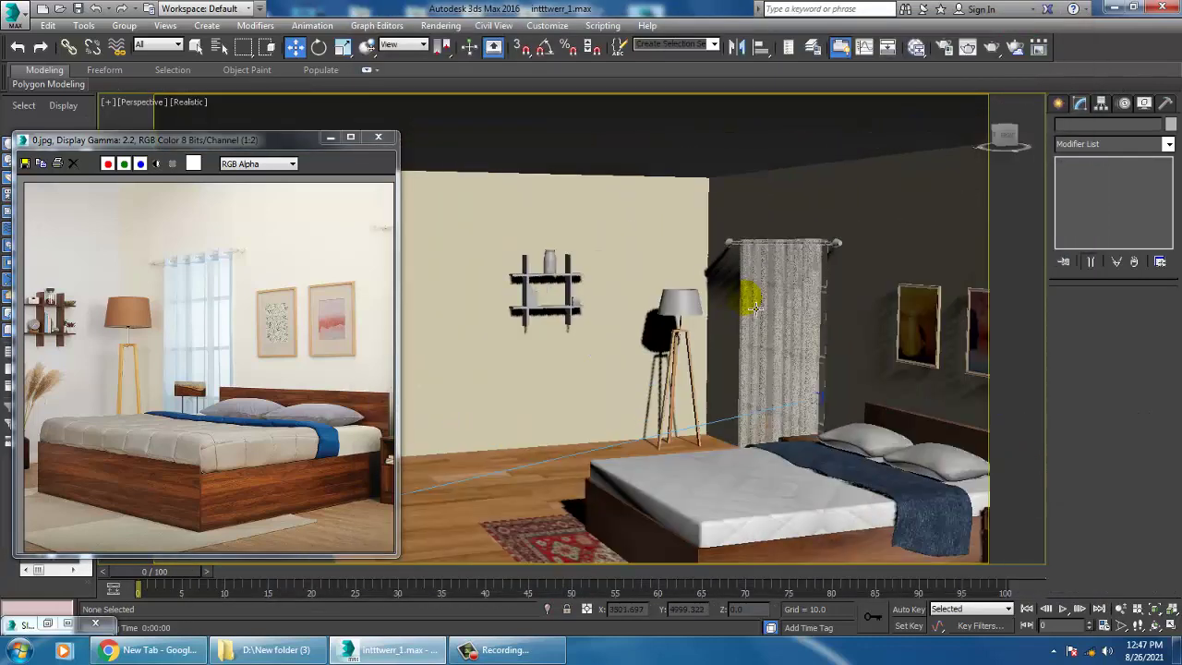
scroll(581, 378, up, 4)
scroll(695, 384, up, 3)
scroll(695, 385, up, 3)
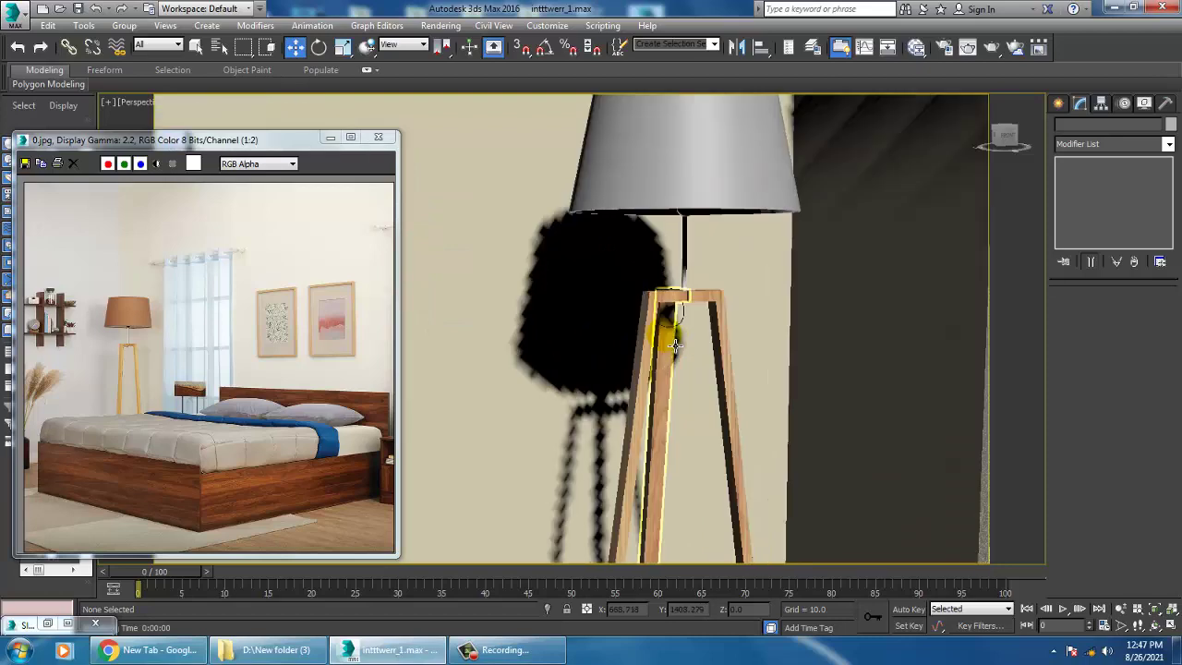
scroll(677, 344, up, 3)
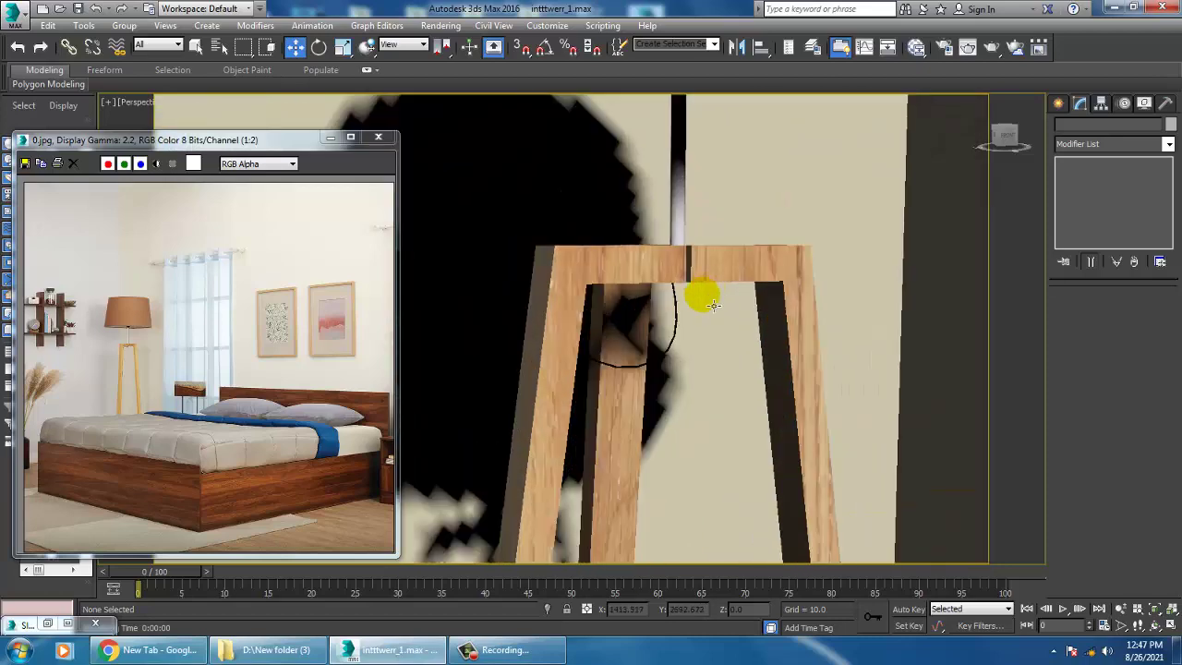
scroll(707, 295, up, 1)
scroll(674, 305, down, 1)
scroll(672, 319, down, 8)
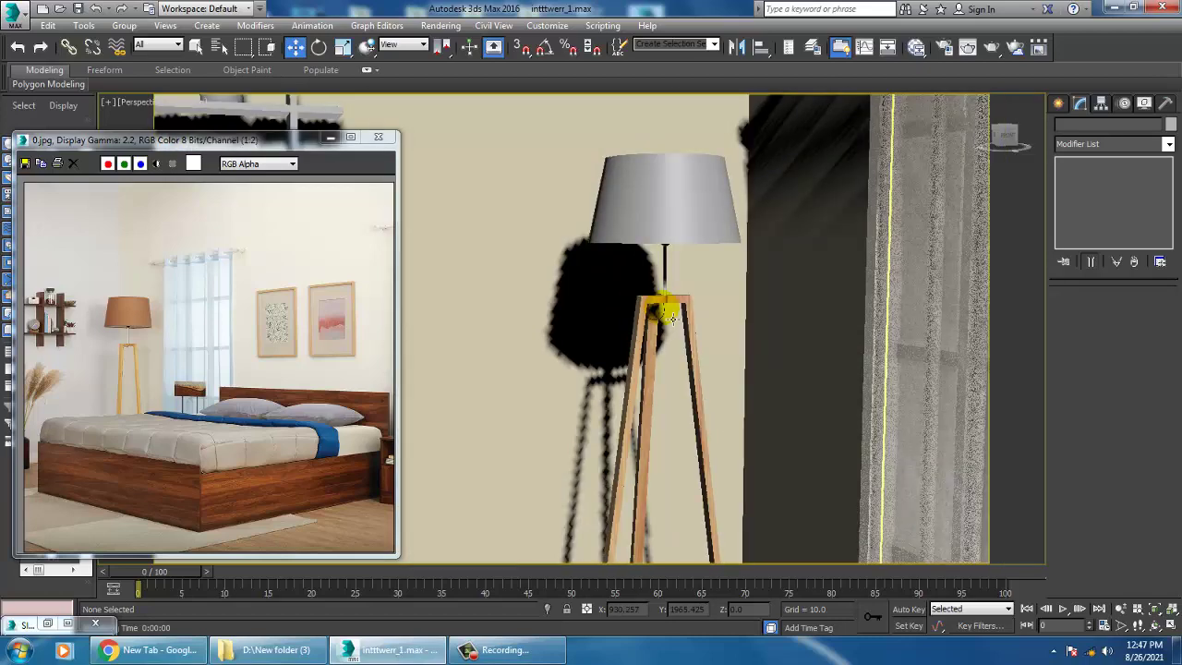
- Select the lampshade and add a new VRayMtl in an empty area below the metal and black materials
click(651, 263)
scroll(654, 260, up, 4)
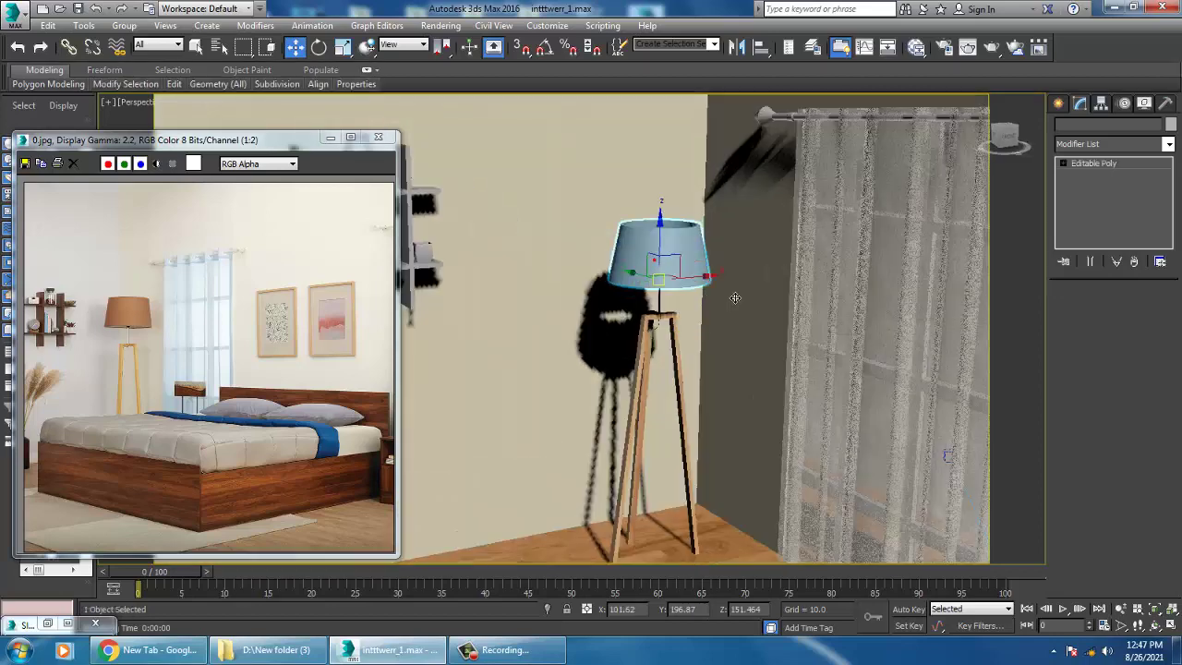
key(m)
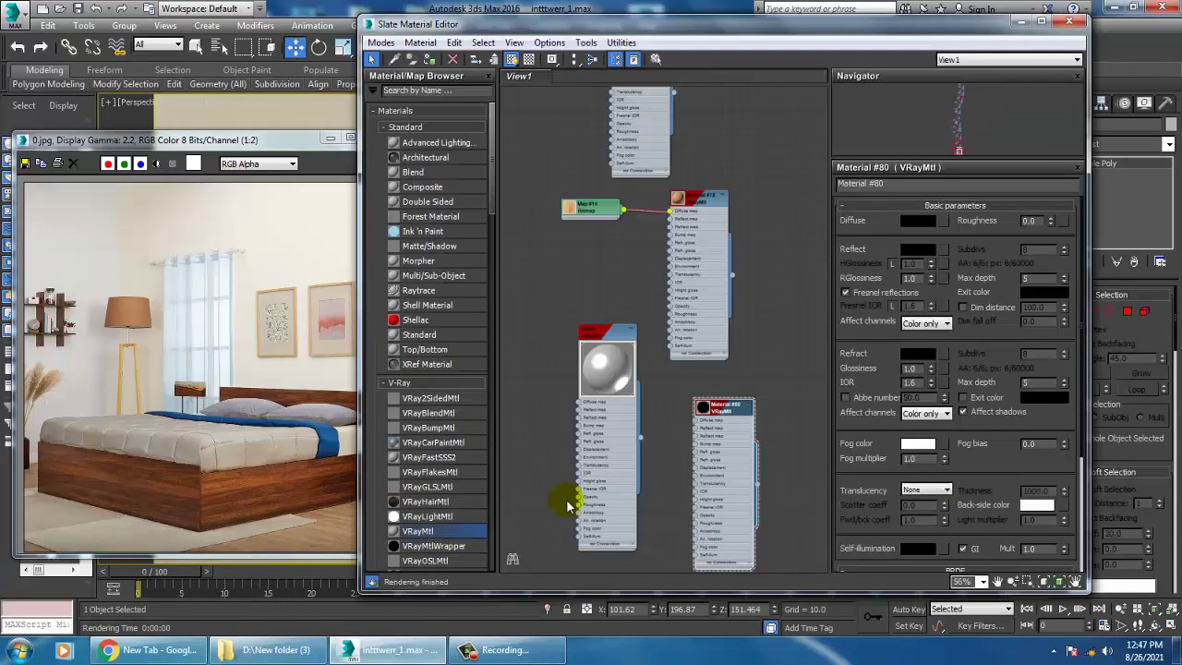
middle_drag(710, 491, 709, 210)
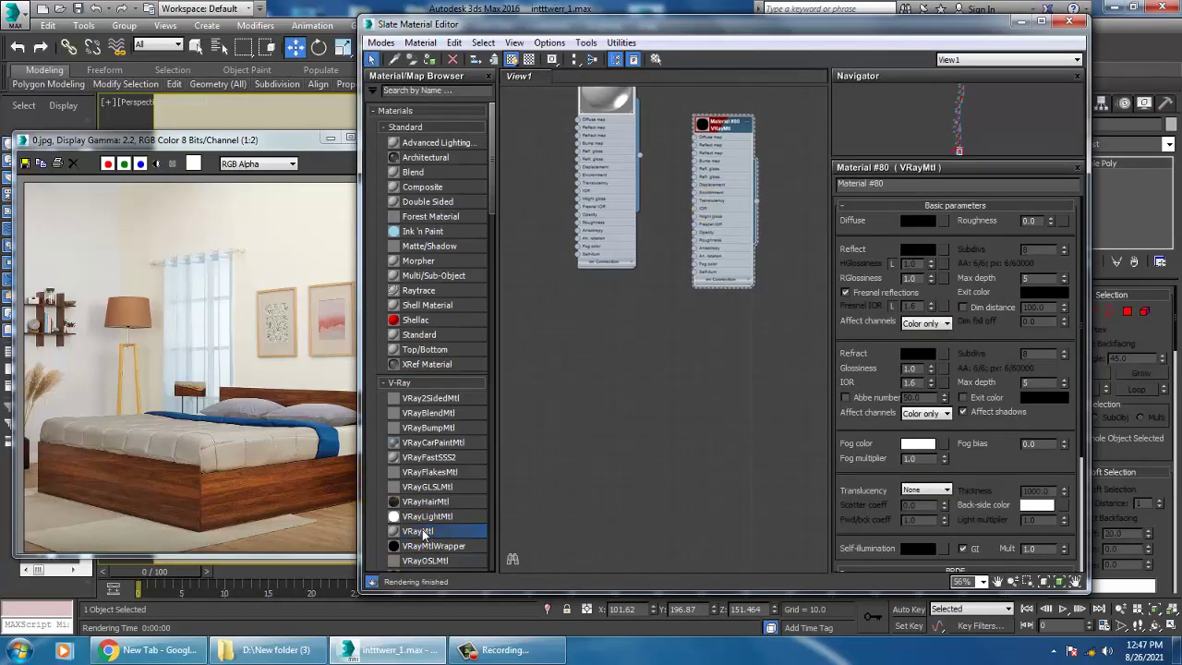
drag(420, 533, 680, 357)
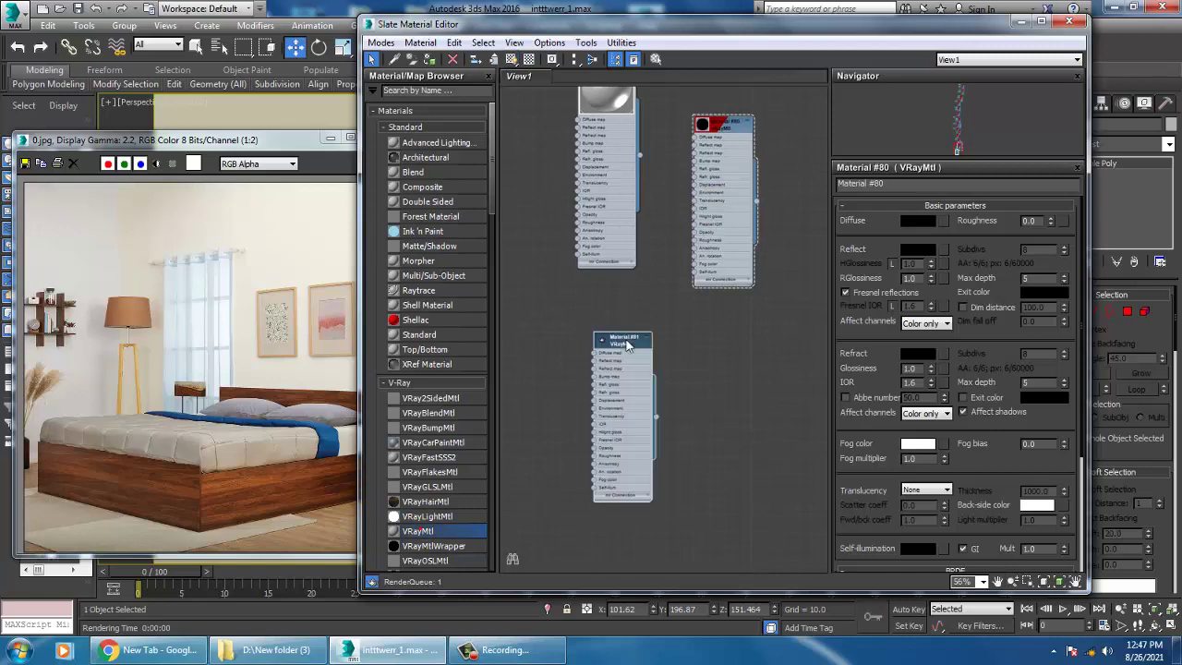
- Rename the lamp cord's black material as "wire"
double_click(727, 123)
drag(909, 191, 737, 193)
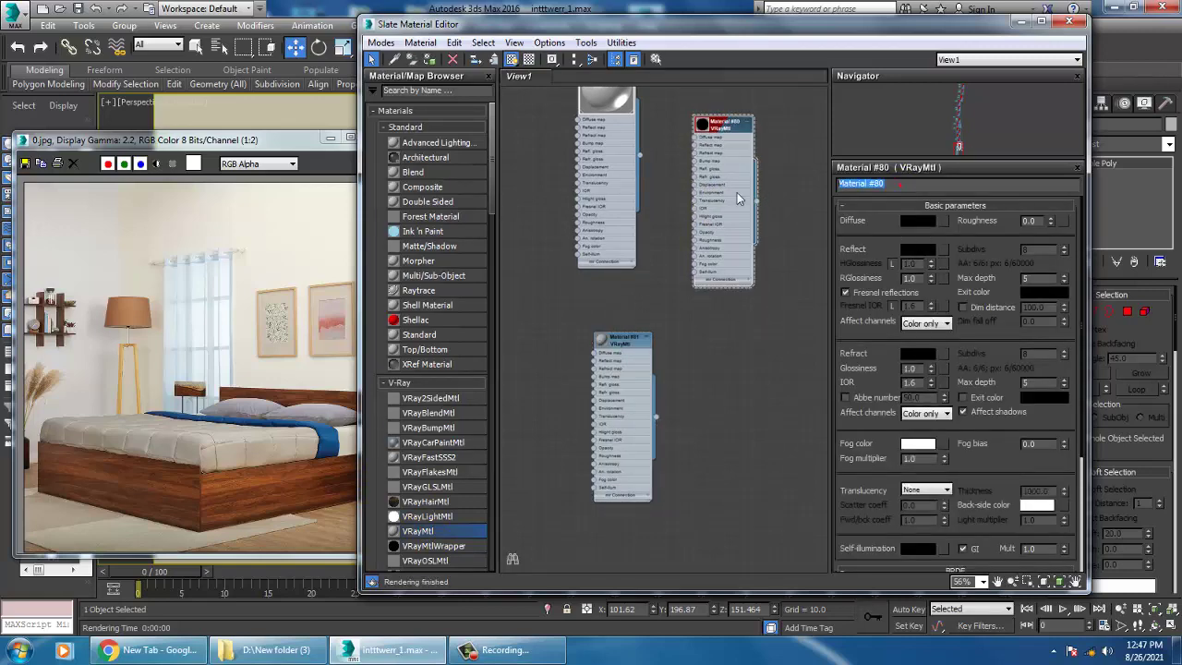
text(wire)
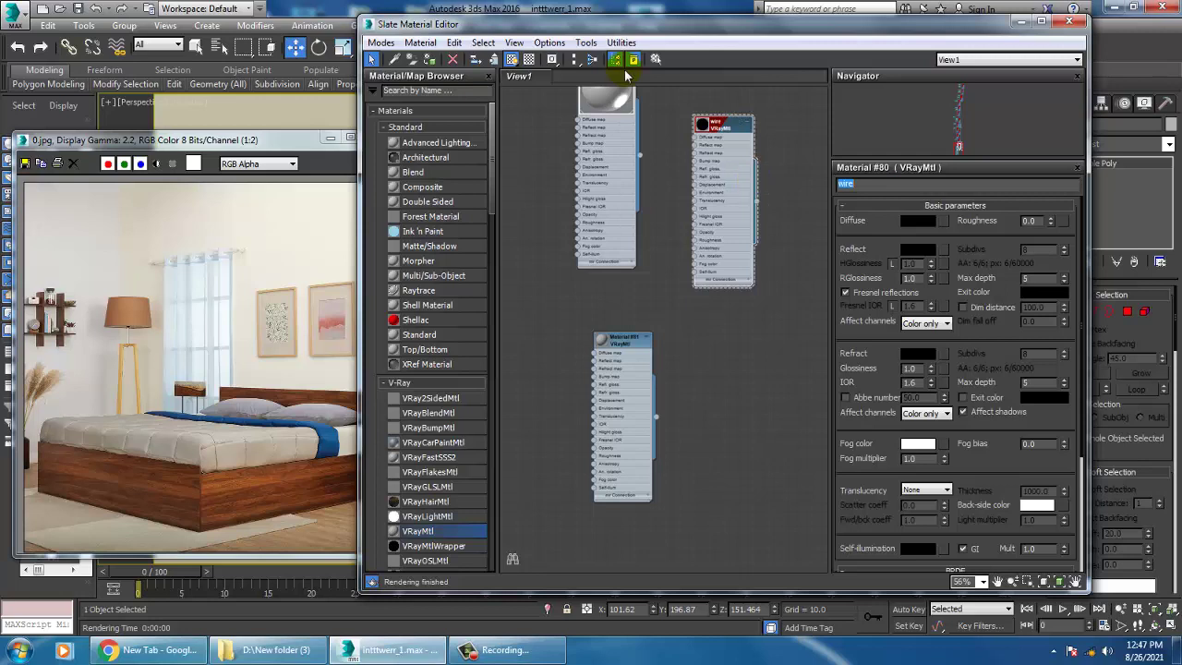
- Change the name of the black VRayMtl whose parameters are open to "wood 2 lamp"
middle_drag(569, 152, 678, 338)
middle_drag(710, 220, 556, 402)
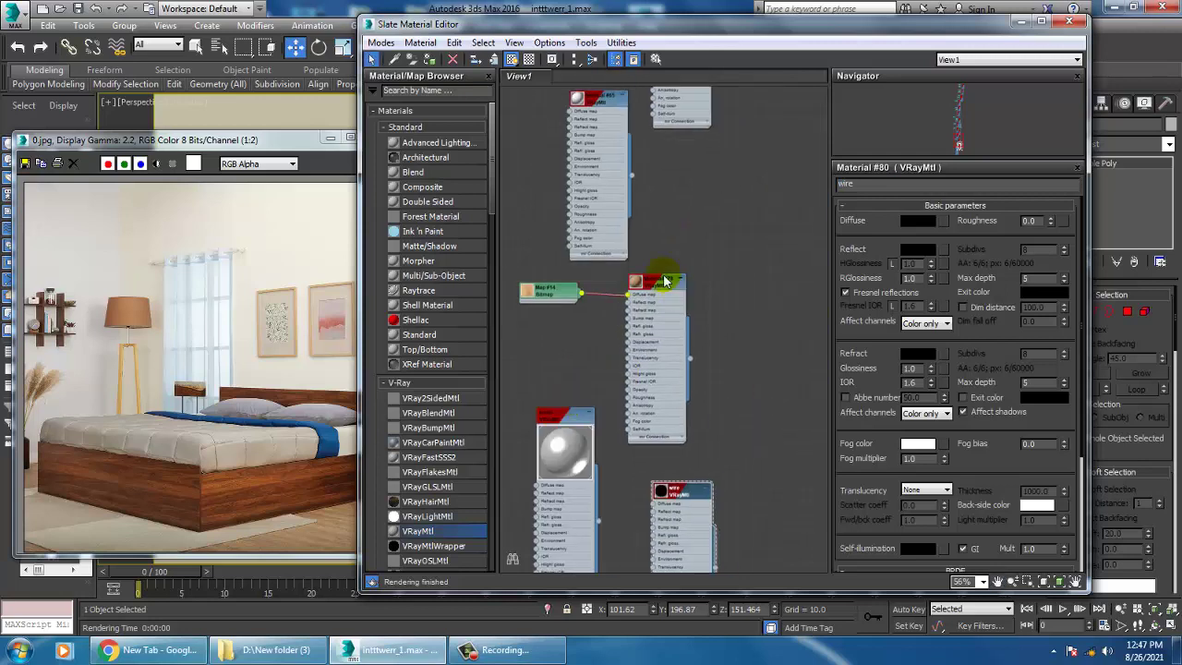
click(626, 291)
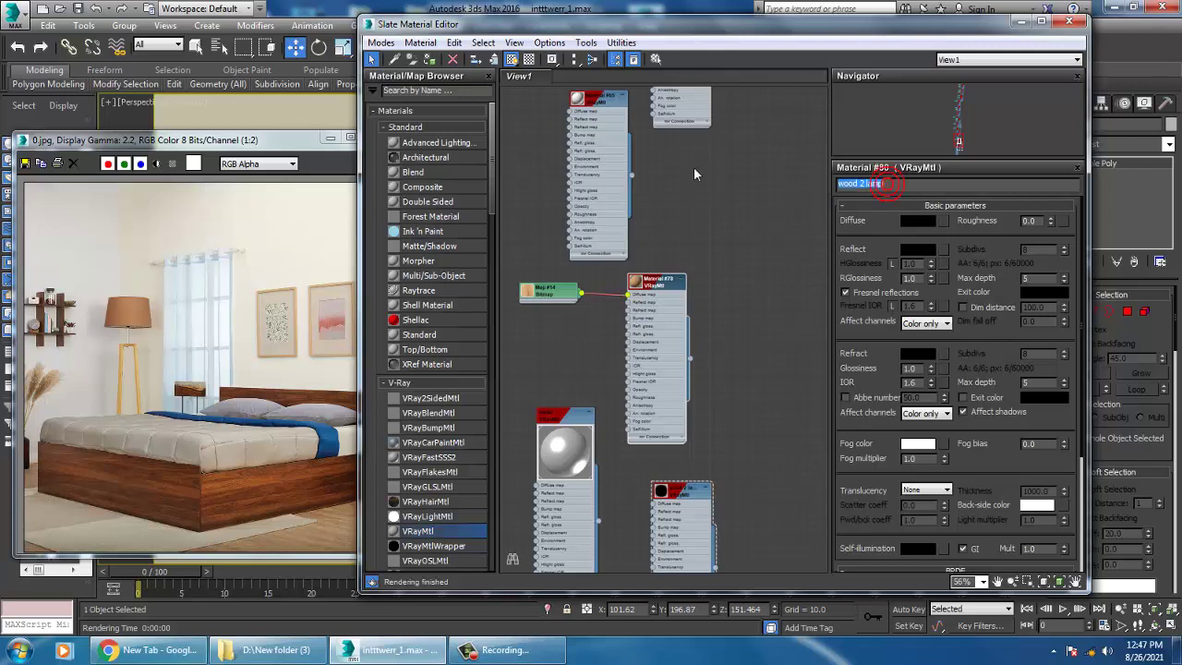
- Rename the two wall picture materials, the lower one as "painting 2" and the upper one as "painting 1"
middle_drag(704, 172, 726, 309)
middle_drag(742, 163, 765, 274)
middle_drag(743, 224, 730, 395)
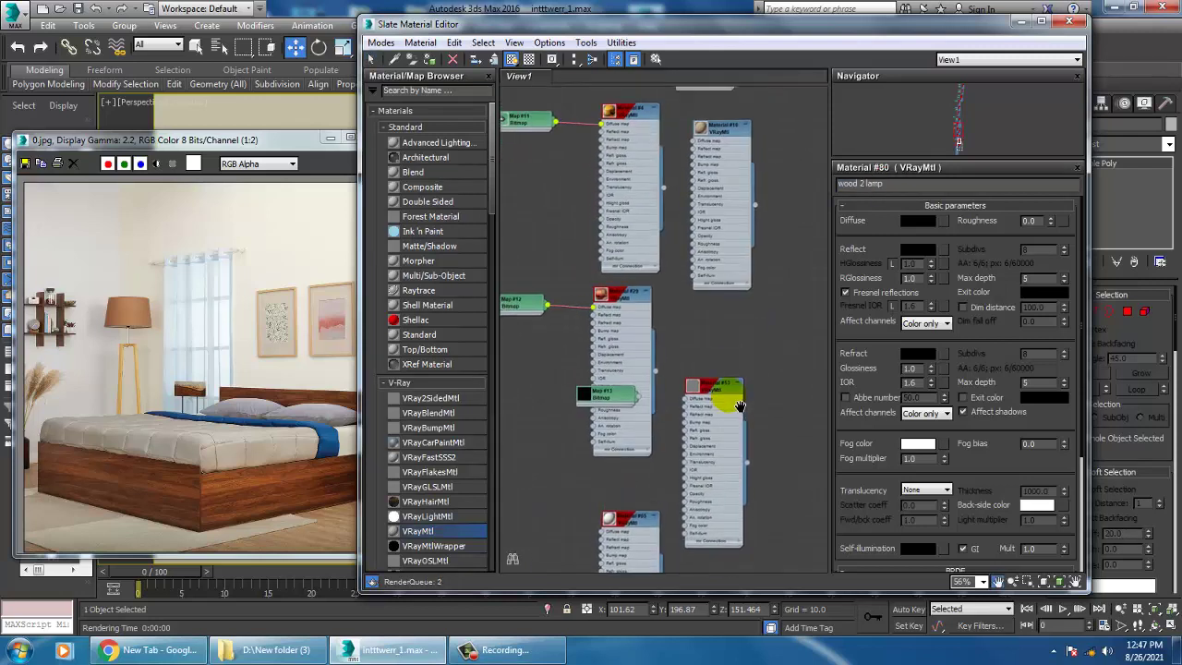
double_click(601, 295)
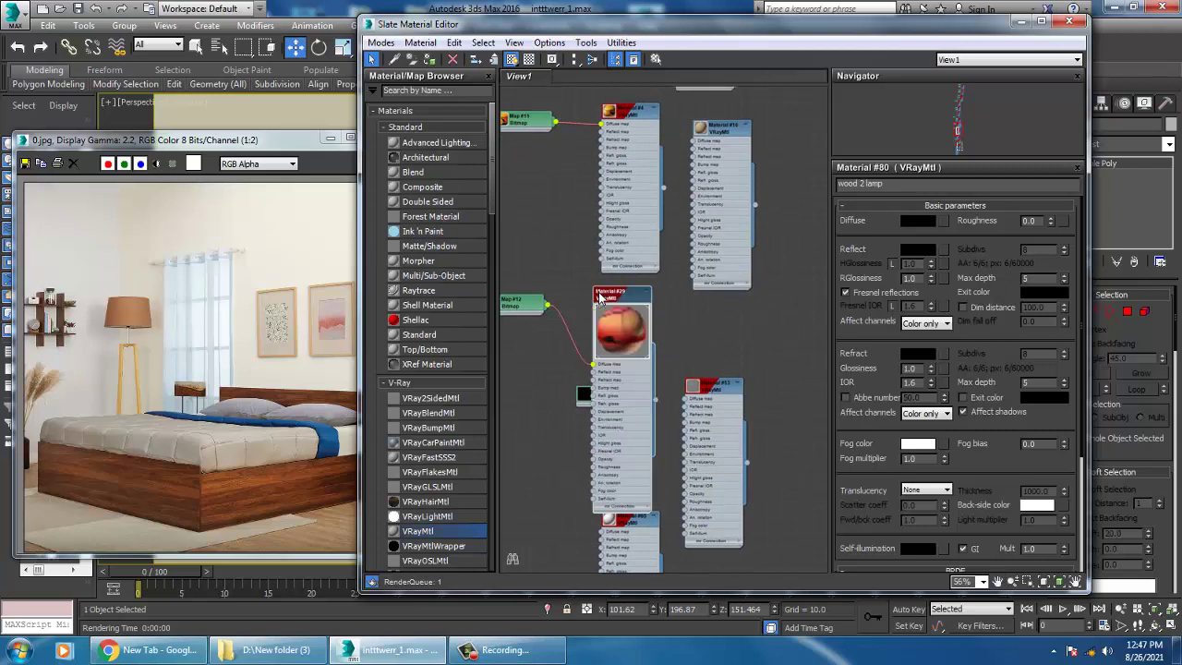
drag(898, 184, 733, 181)
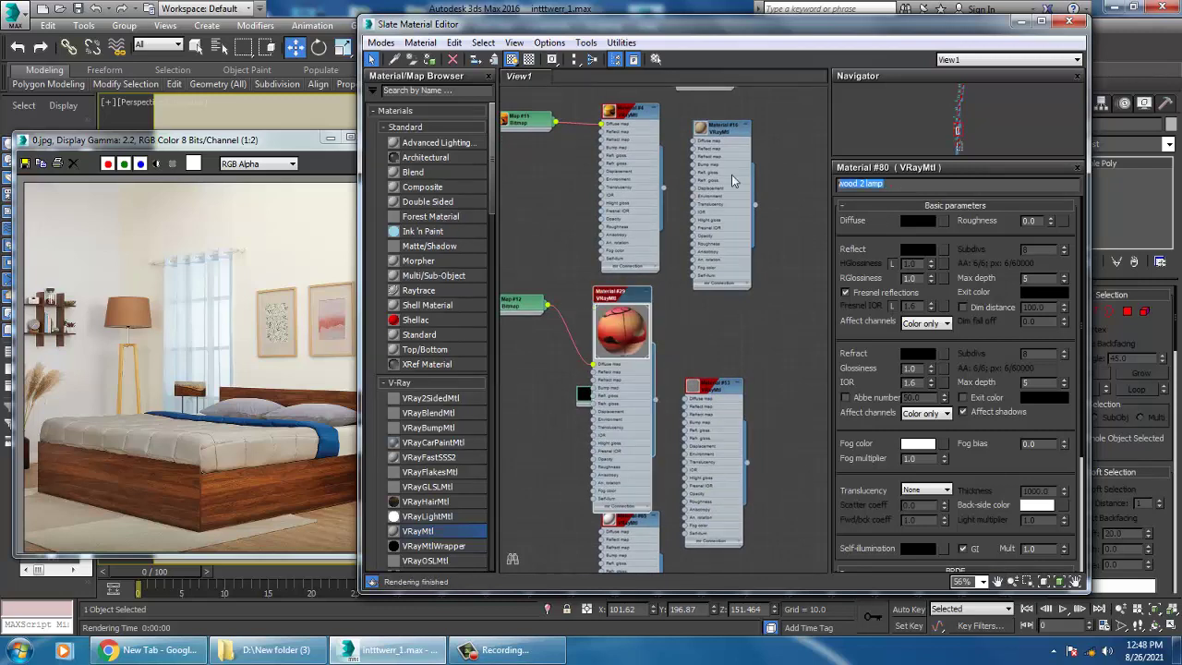
double_click(639, 295)
click(898, 183)
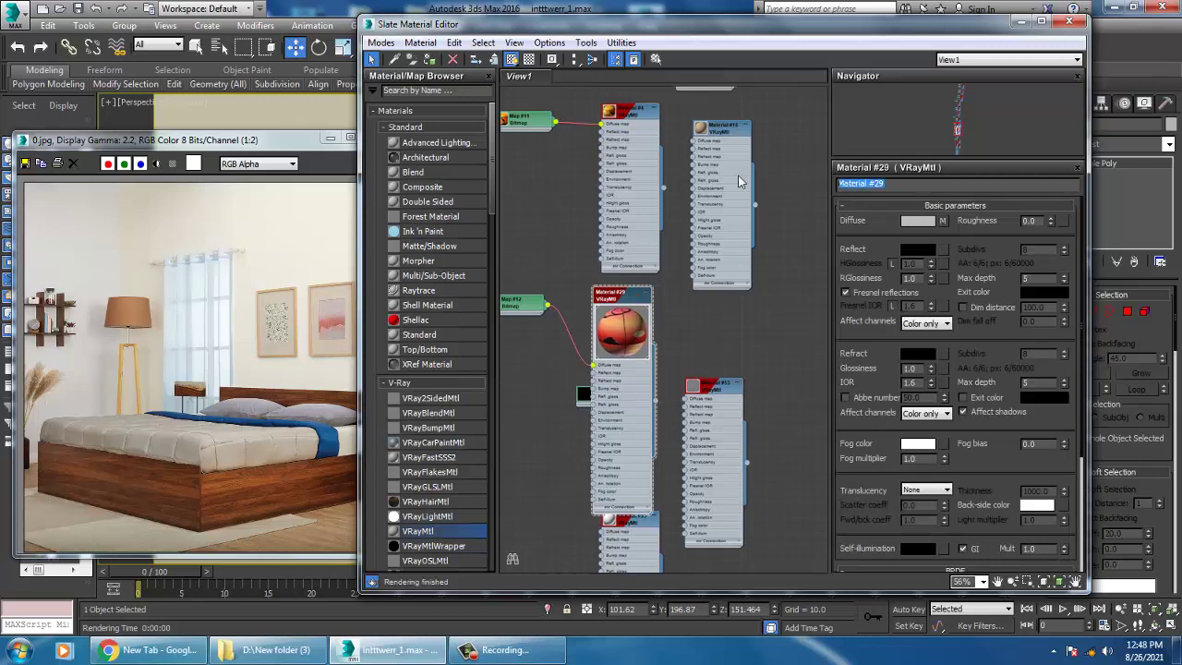
text(painting 2)
double_click(636, 118)
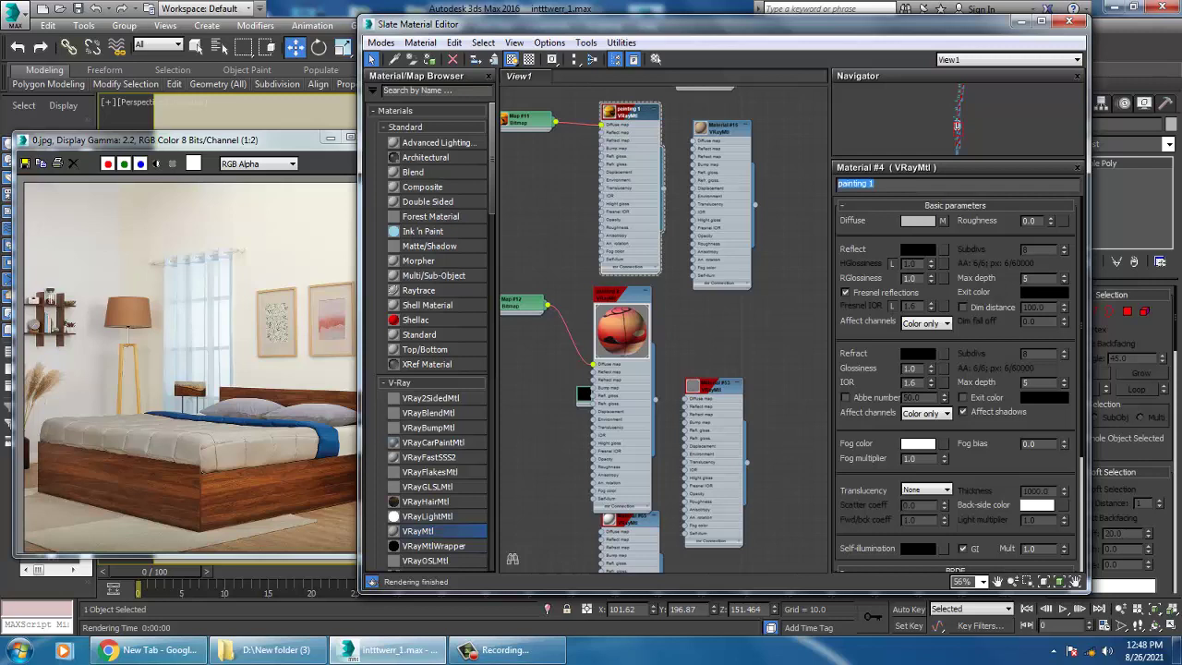
- Rename the VRayMtl fed by the pale fabric bitmap as "curtains" and check the curtain in the room
middle_drag(655, 190, 666, 434)
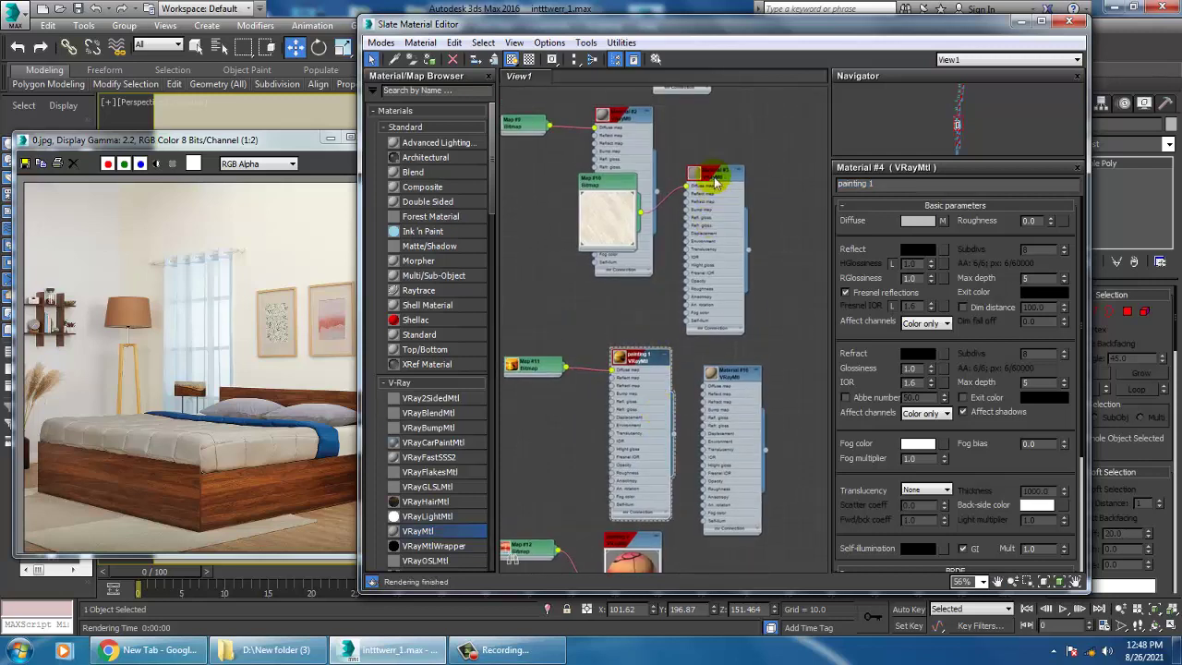
double_click(715, 181)
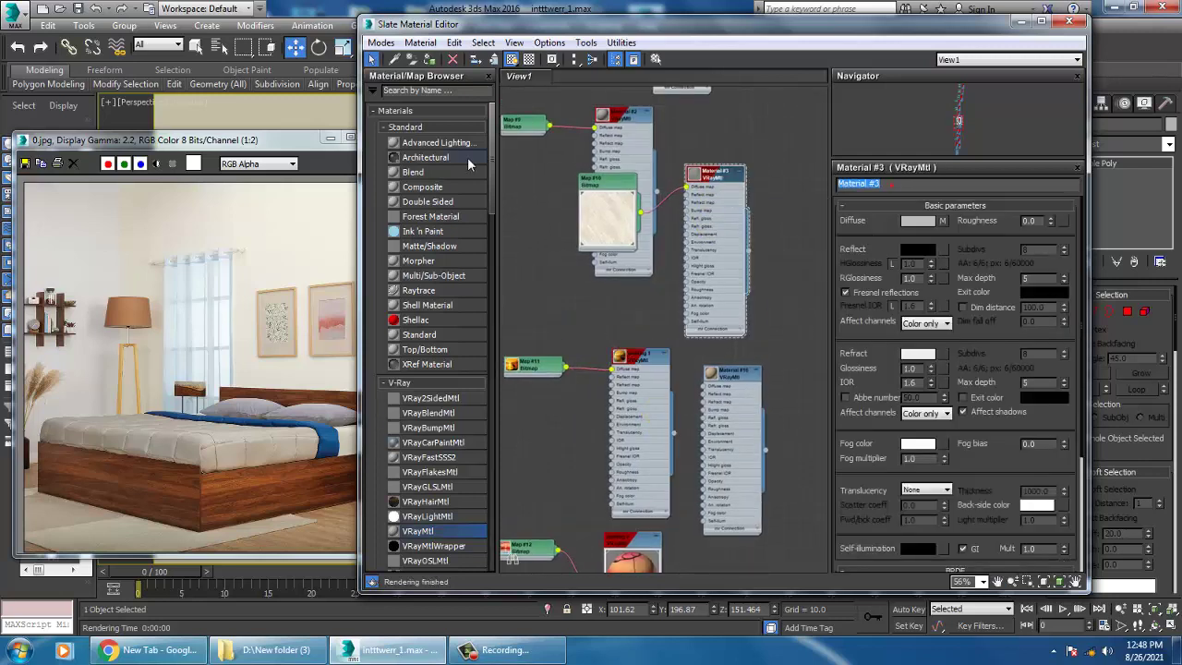
text(curtains)
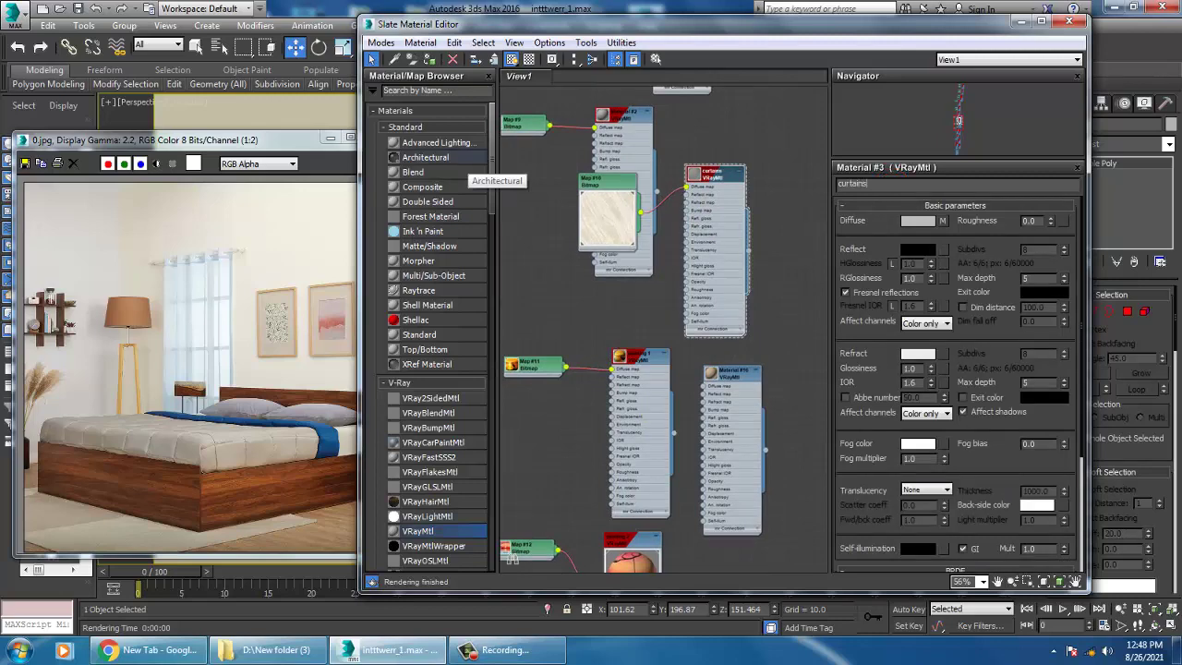
click(1020, 22)
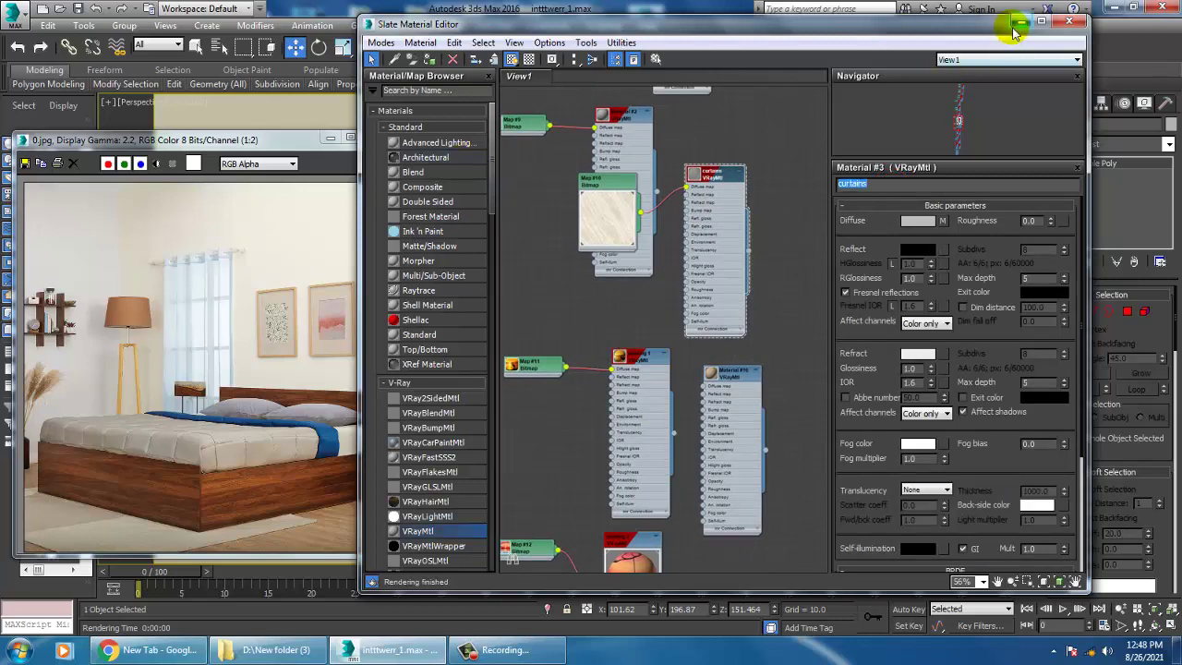
alt+middle_drag(683, 454, 659, 308)
scroll(638, 323, up, 5)
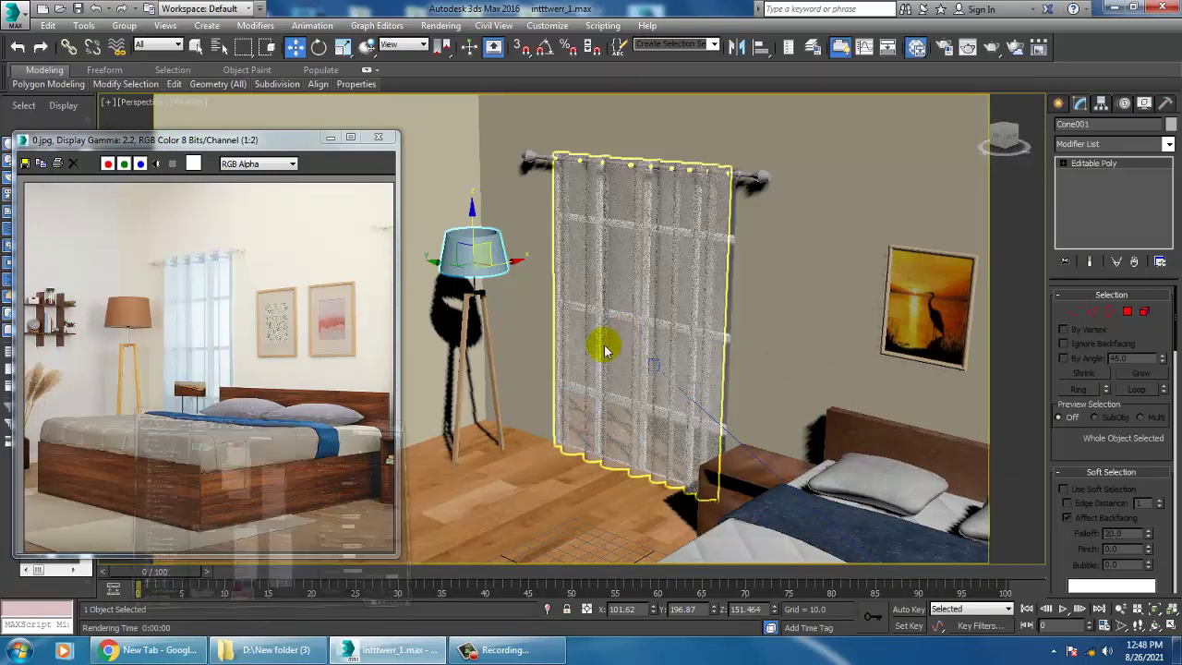
- Set the diffuse colour of the new lampshade VRayMtl to the brown sampled from the lampshade in the reference photo (RGB 127, 62, 28)
key(m)
middle_drag(667, 503, 688, 190)
middle_drag(652, 554, 601, 317)
middle_drag(567, 508, 602, 378)
double_click(606, 381)
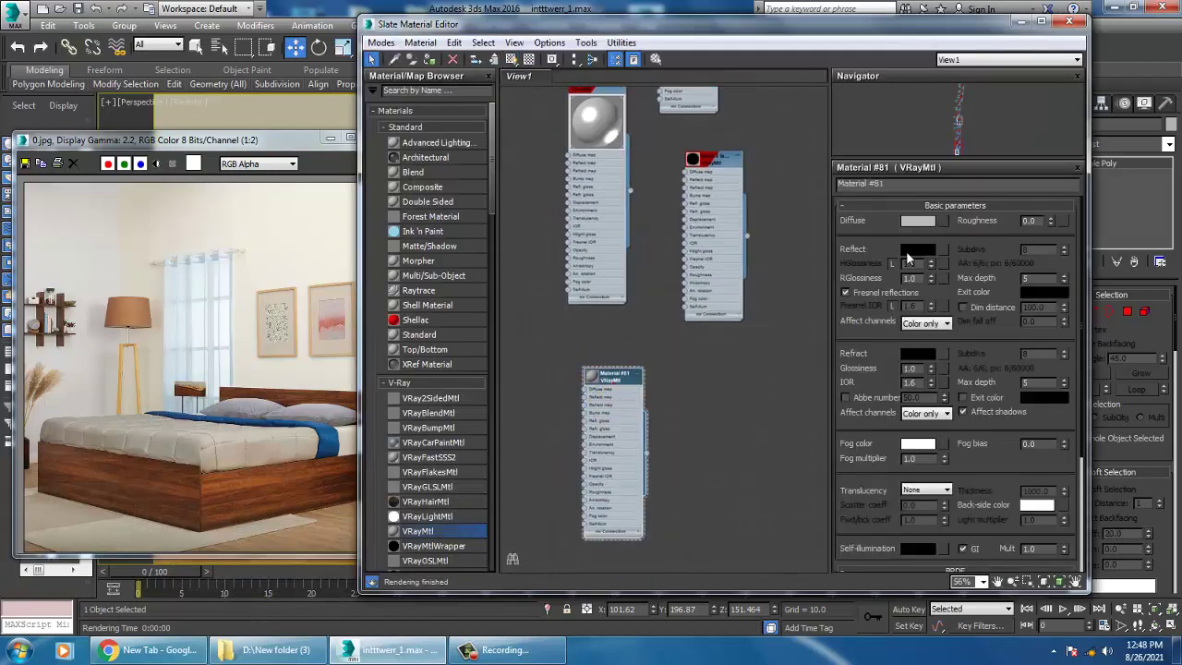
click(943, 222)
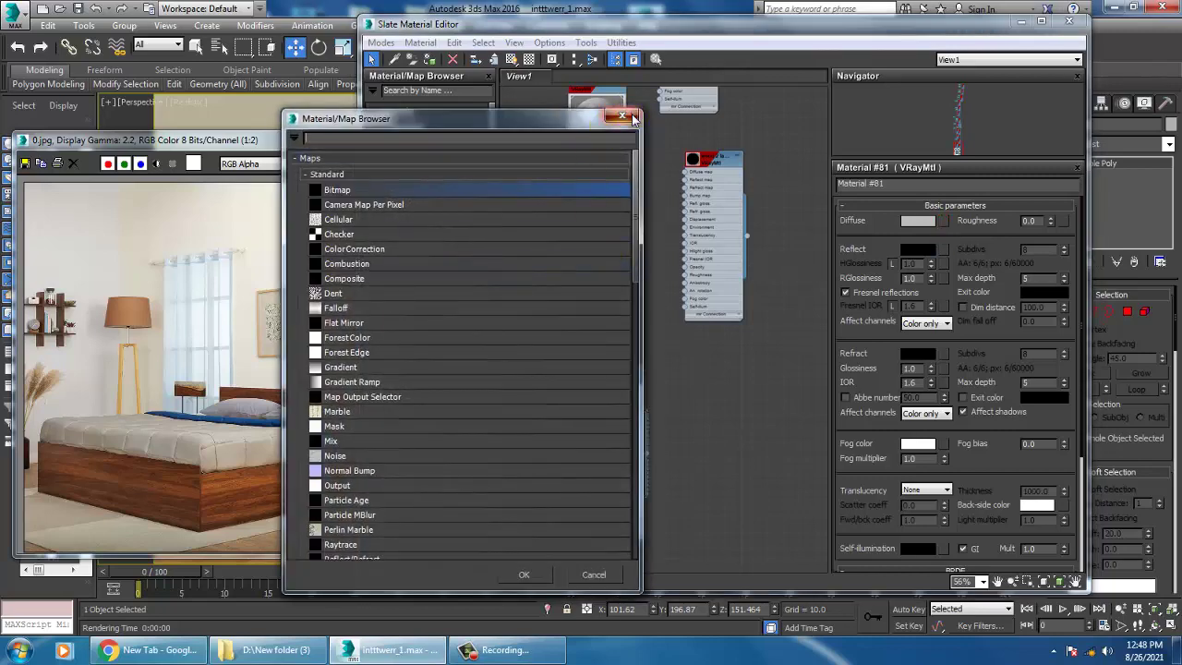
key(Escape)
click(923, 222)
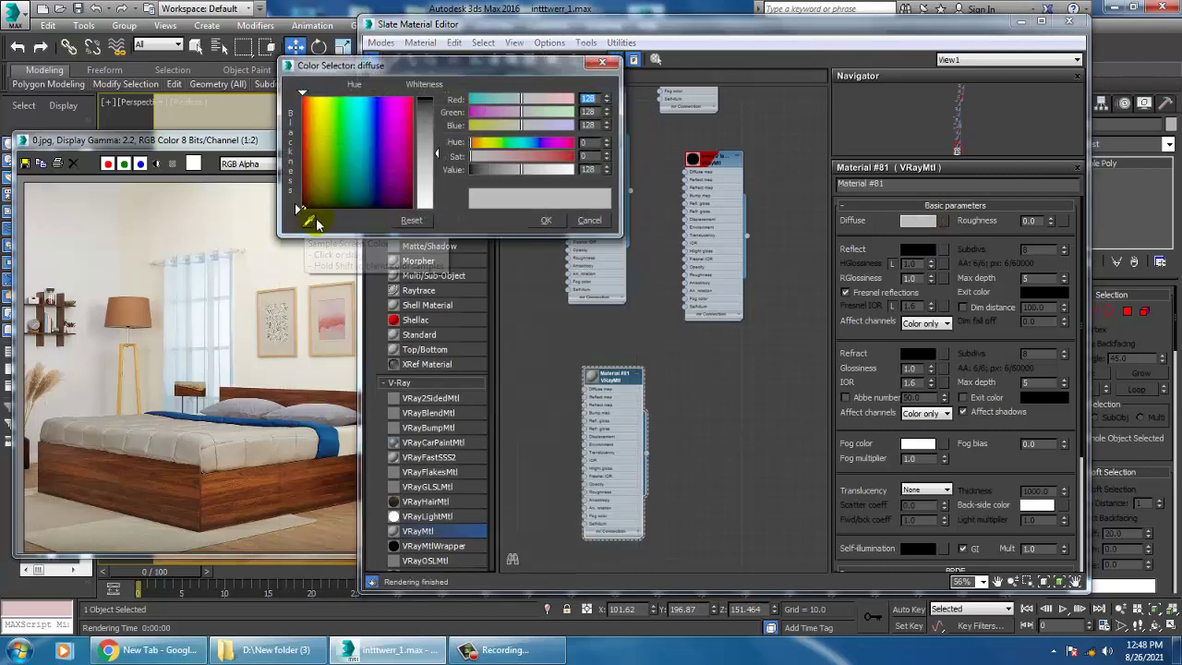
drag(310, 222, 135, 312)
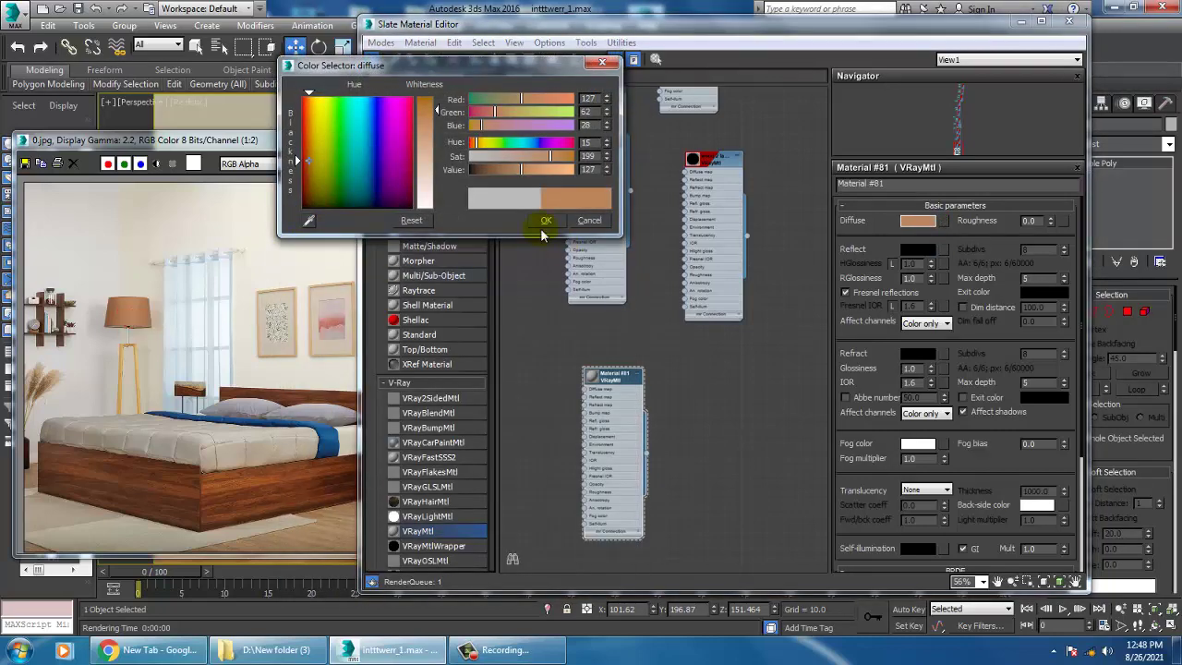
key(Return)
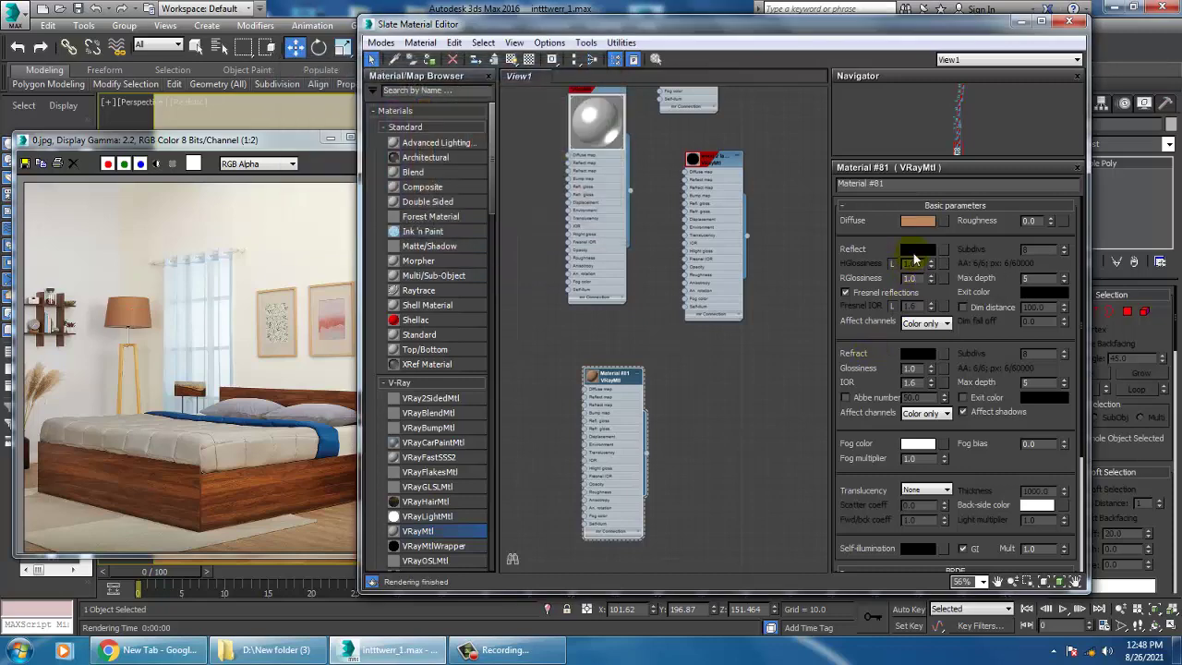
- Set the material's reflection colour to grey with value 70 and assign it to the lampshade
click(917, 250)
drag(421, 104, 440, 132)
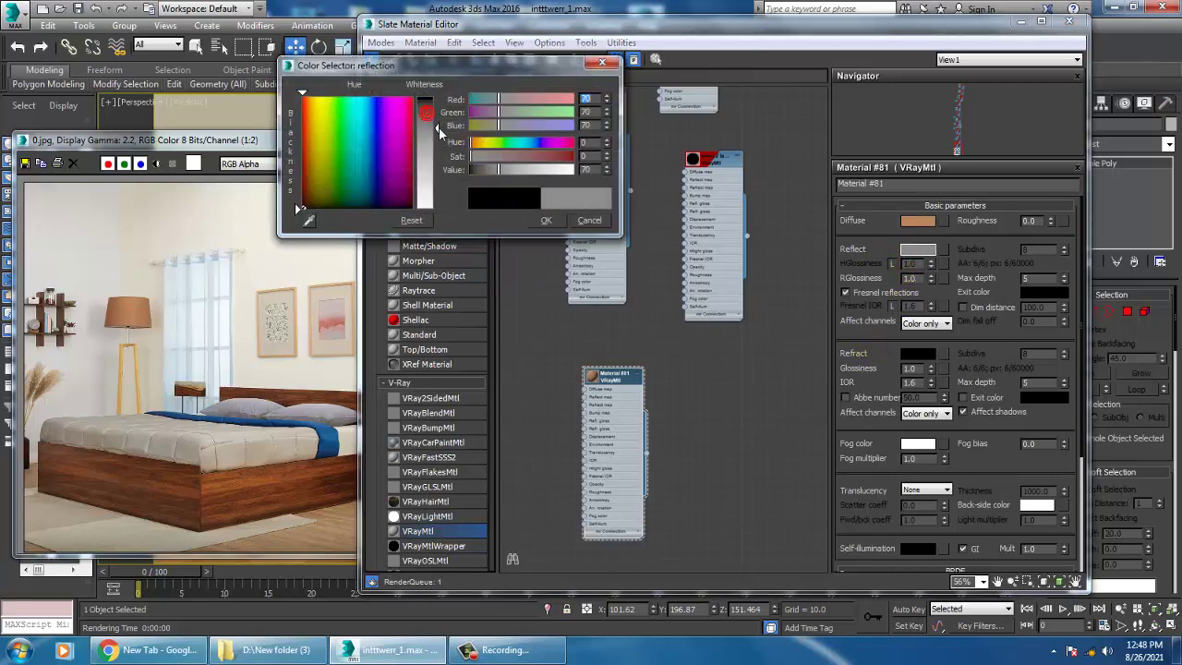
click(546, 220)
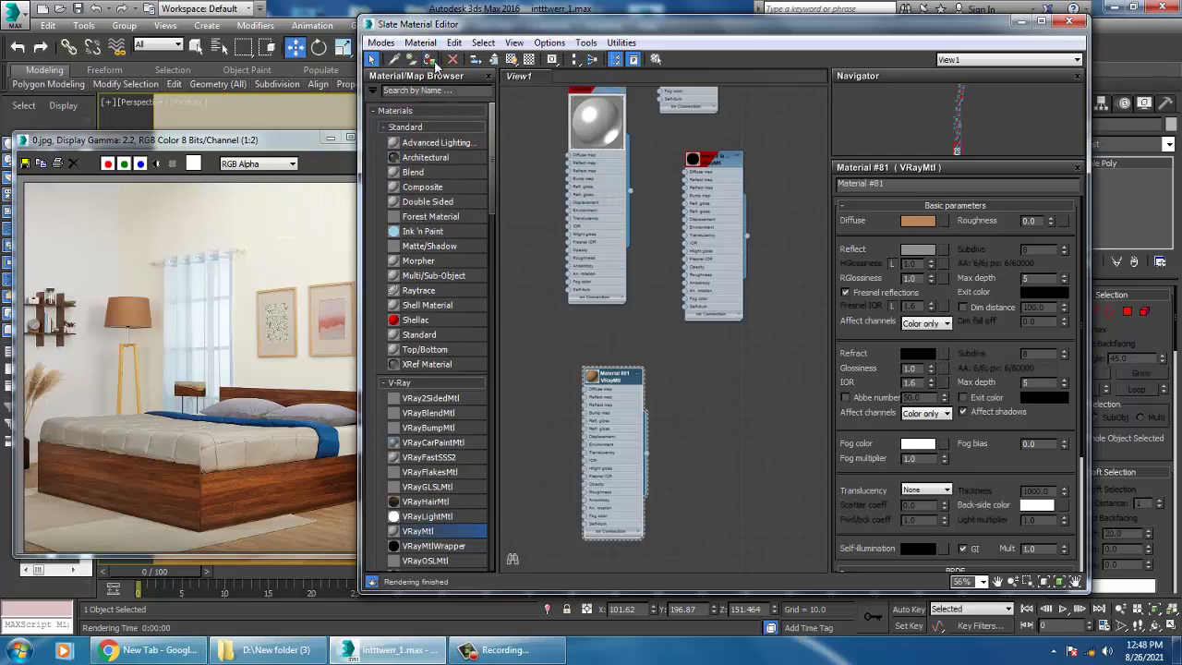
click(1020, 21)
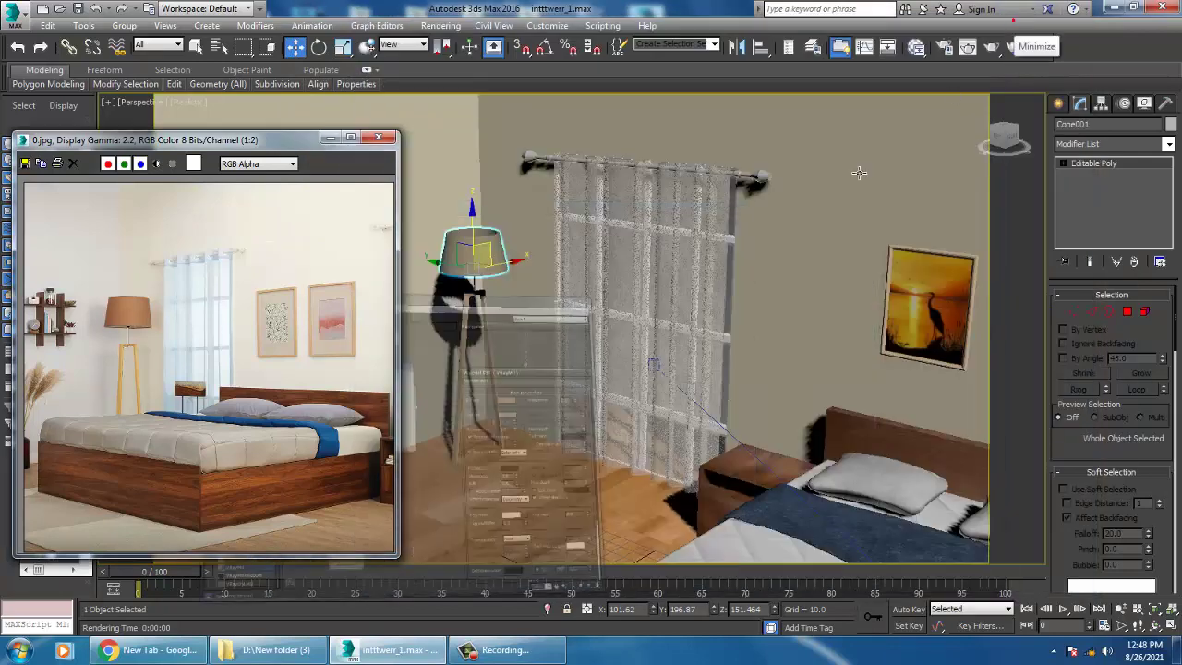
- Deselect the lampshade and move the reference photo aside to uncover the floor lamp
scroll(735, 256, down, 6)
click(750, 136)
mouse_move(691, 285)
alt+middle_down()
mouse_move(688, 262)
mouse_move(676, 269)
alt+middle_up()
click(616, 264)
scroll(626, 272, up, 5)
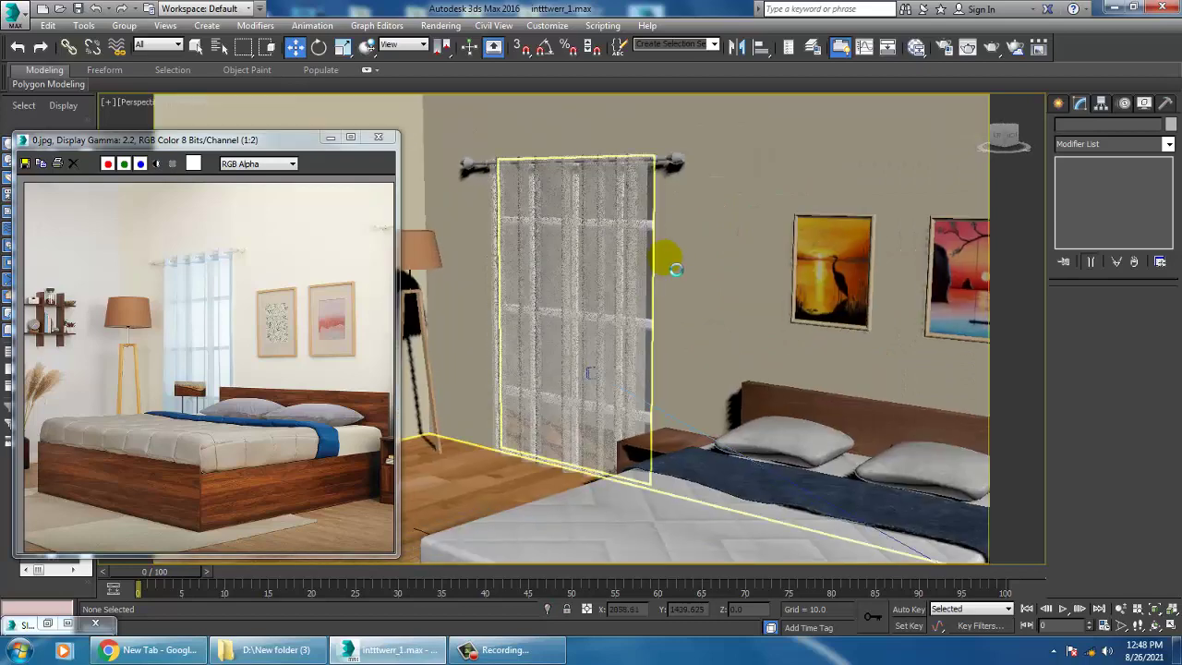
drag(250, 138, 153, 122)
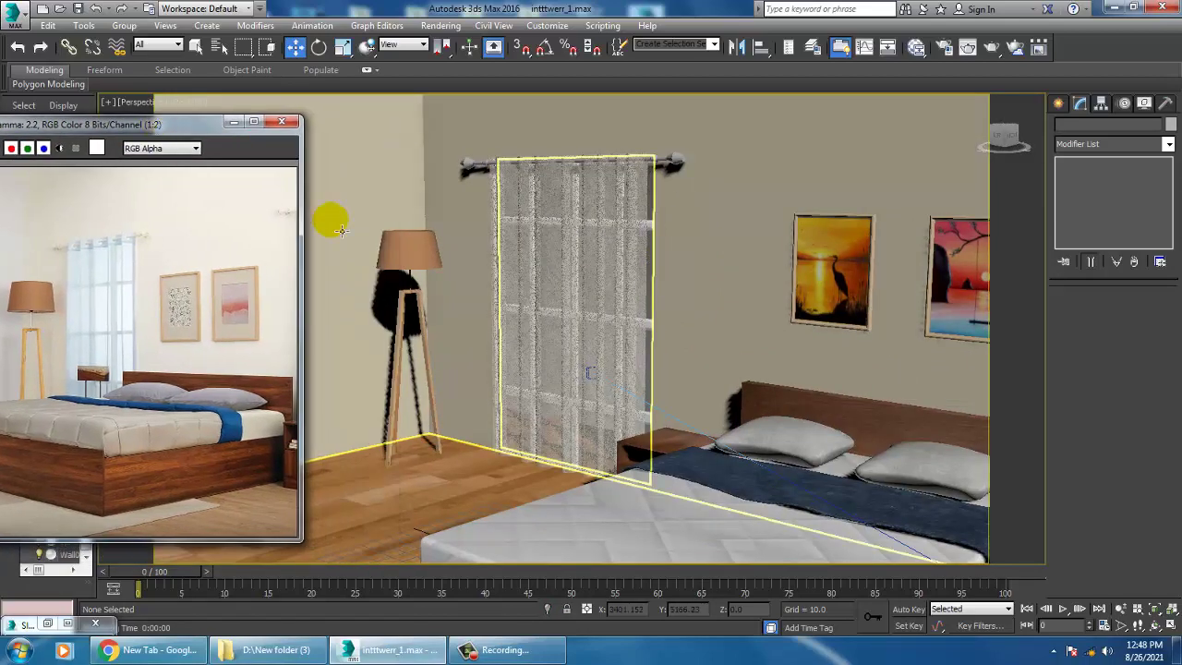
- Examine the bed, pillows, floor lamp, curtain and pictures in the room against the reference photo
alt+middle_drag(742, 348, 791, 370)
scroll(724, 311, down, 3)
scroll(724, 328, up, 3)
scroll(799, 368, down, 5)
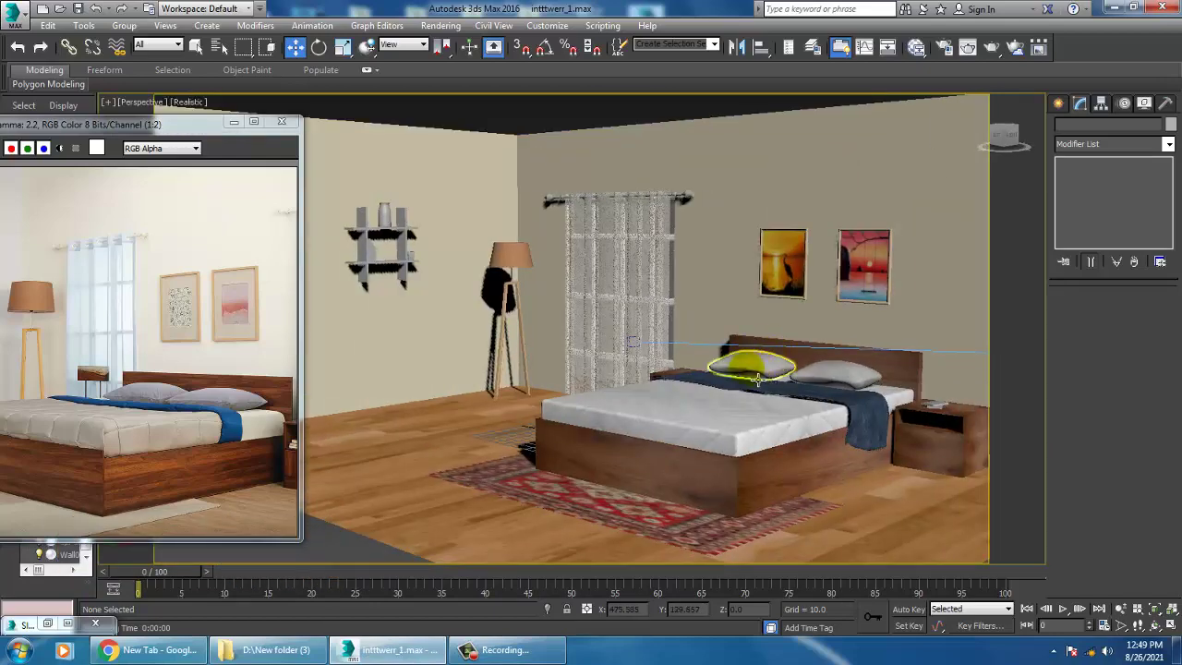
scroll(746, 364, up, 4)
middle_drag(729, 351, 740, 392)
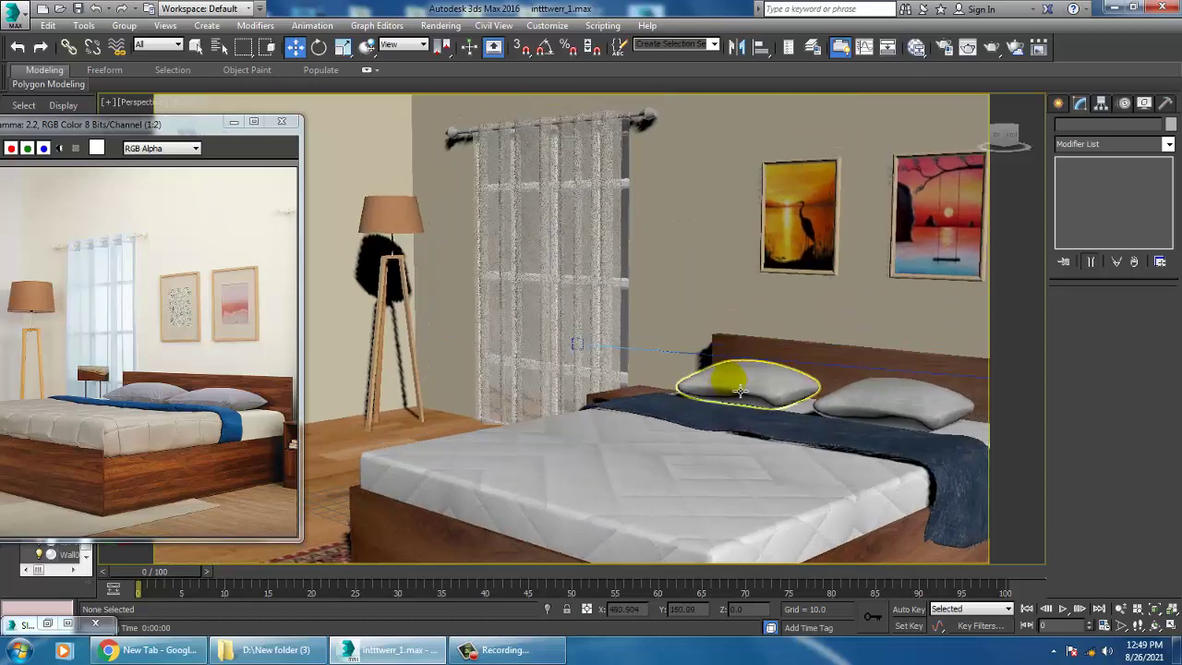
scroll(741, 389, up, 1)
scroll(741, 390, down, 1)
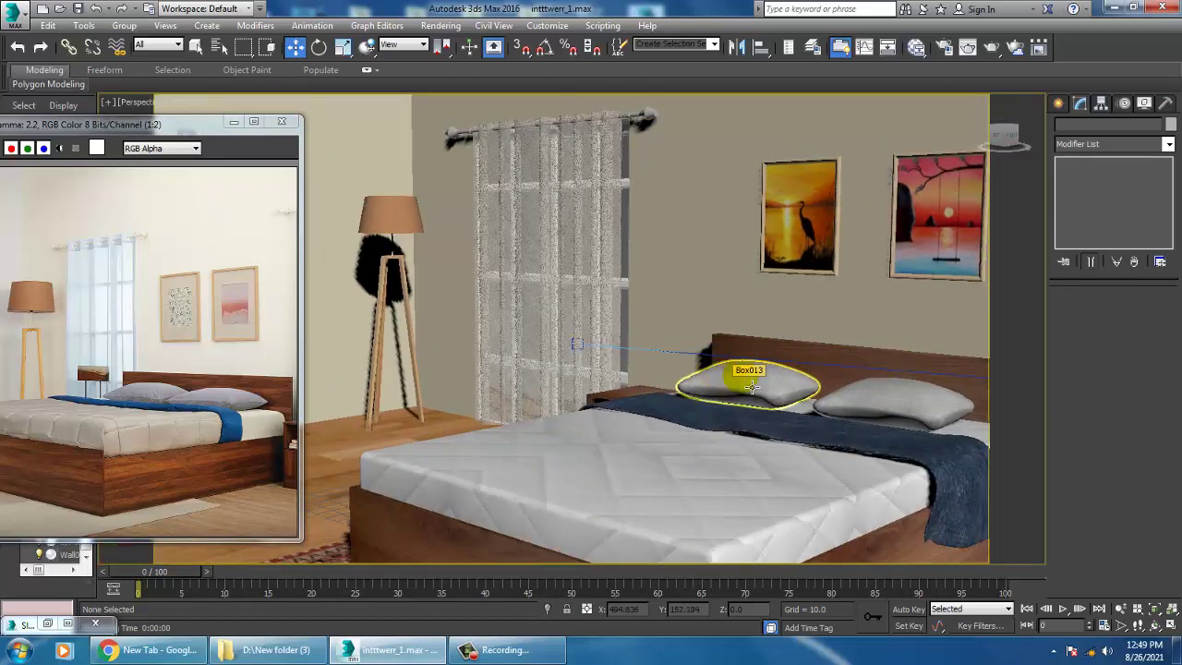